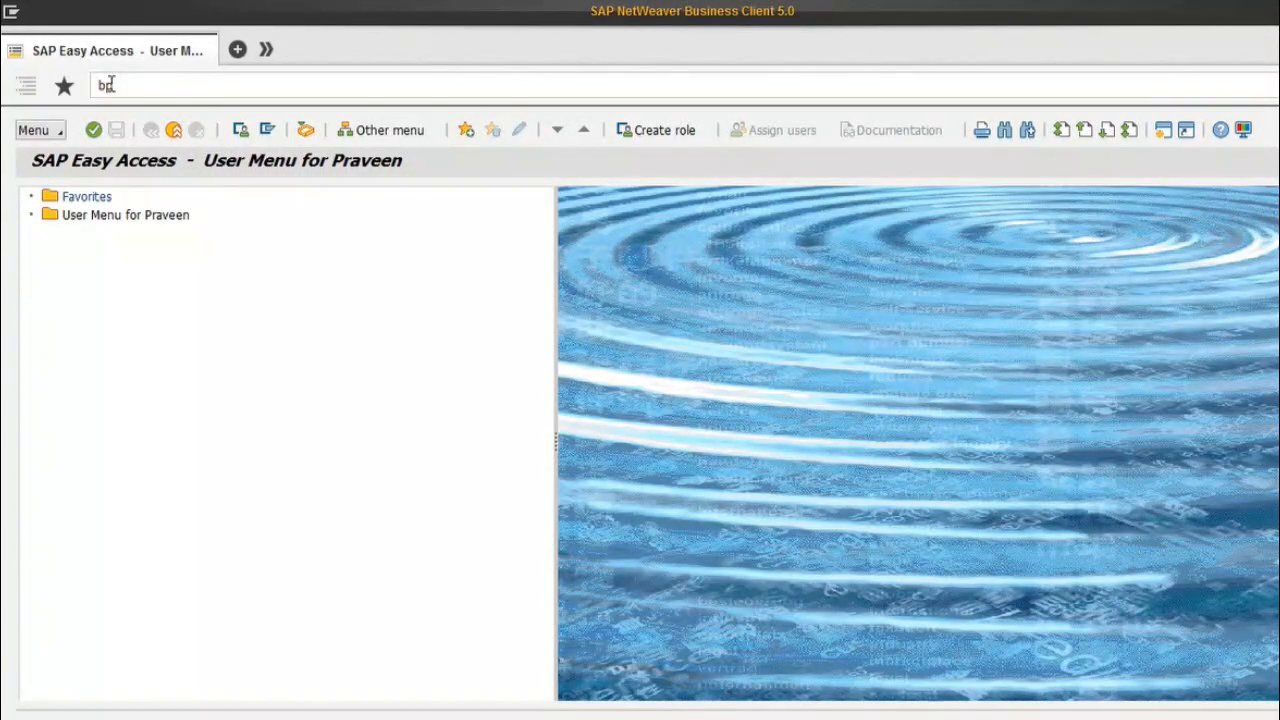
# Step: Open transaction BP and search for business partners by number, checking the available search objects and search criteria
pyautogui.press('Return')
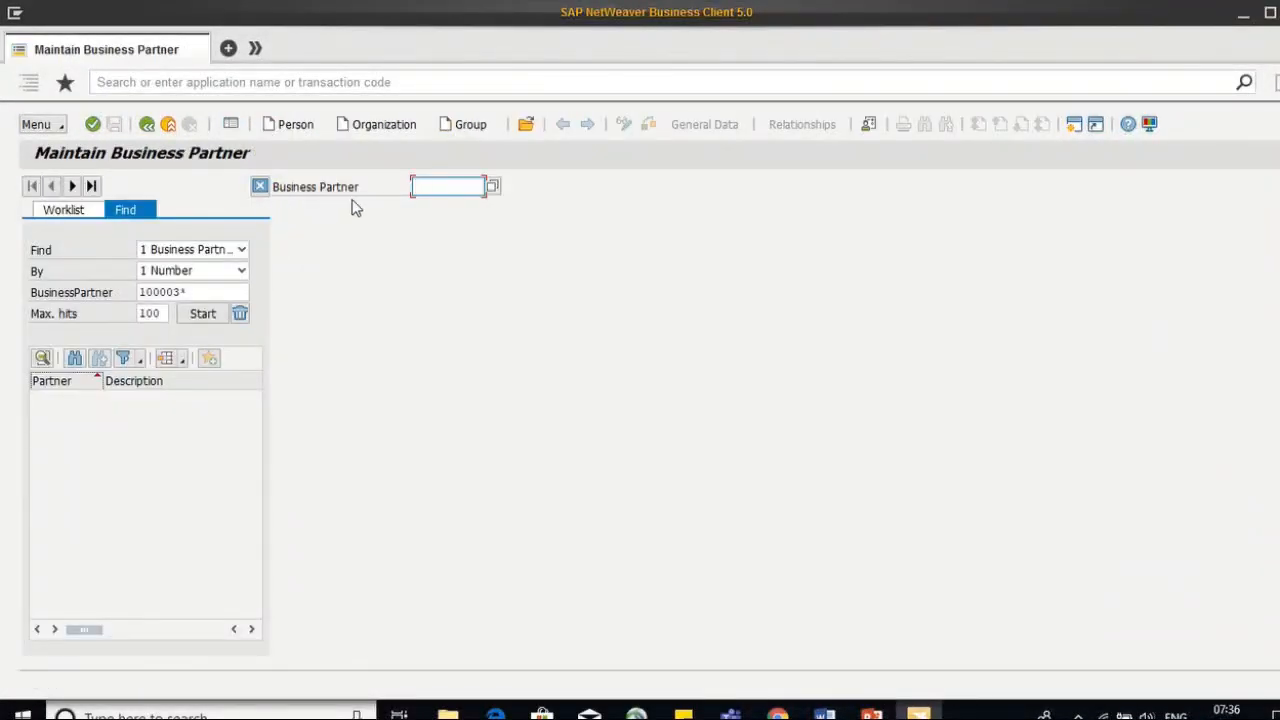
pyautogui.click(203, 313)
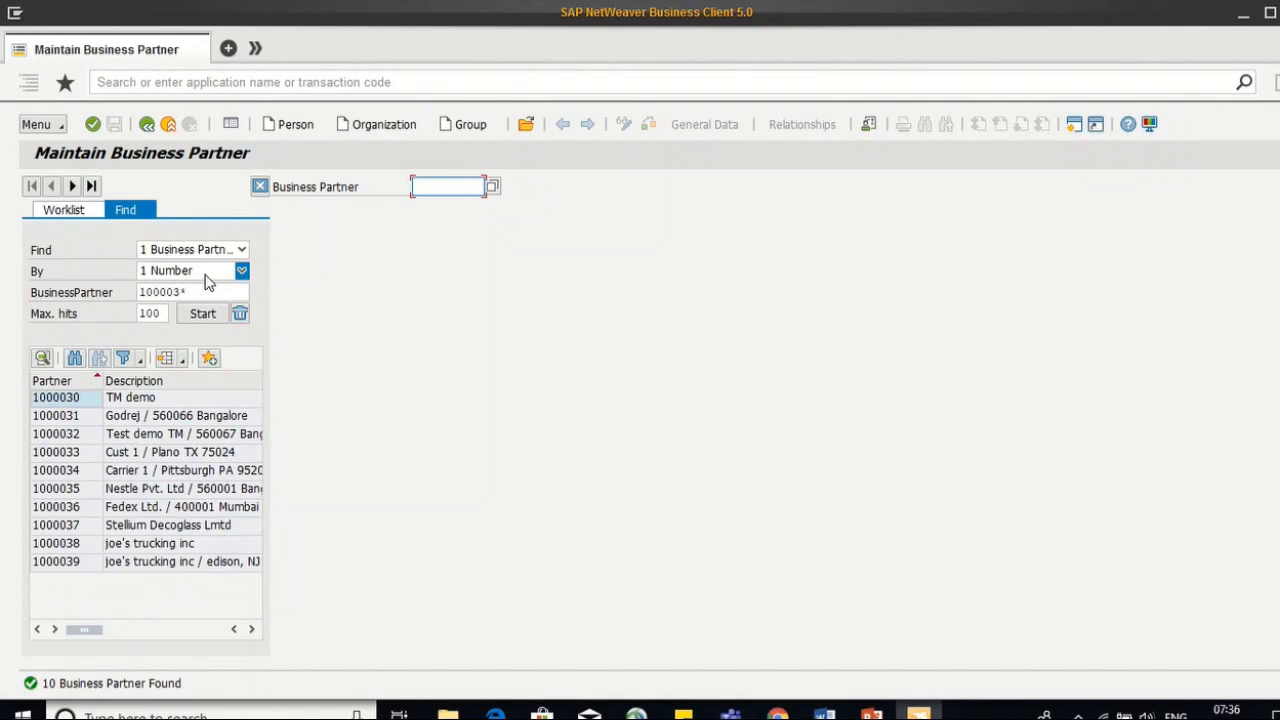
pyautogui.click(241, 249)
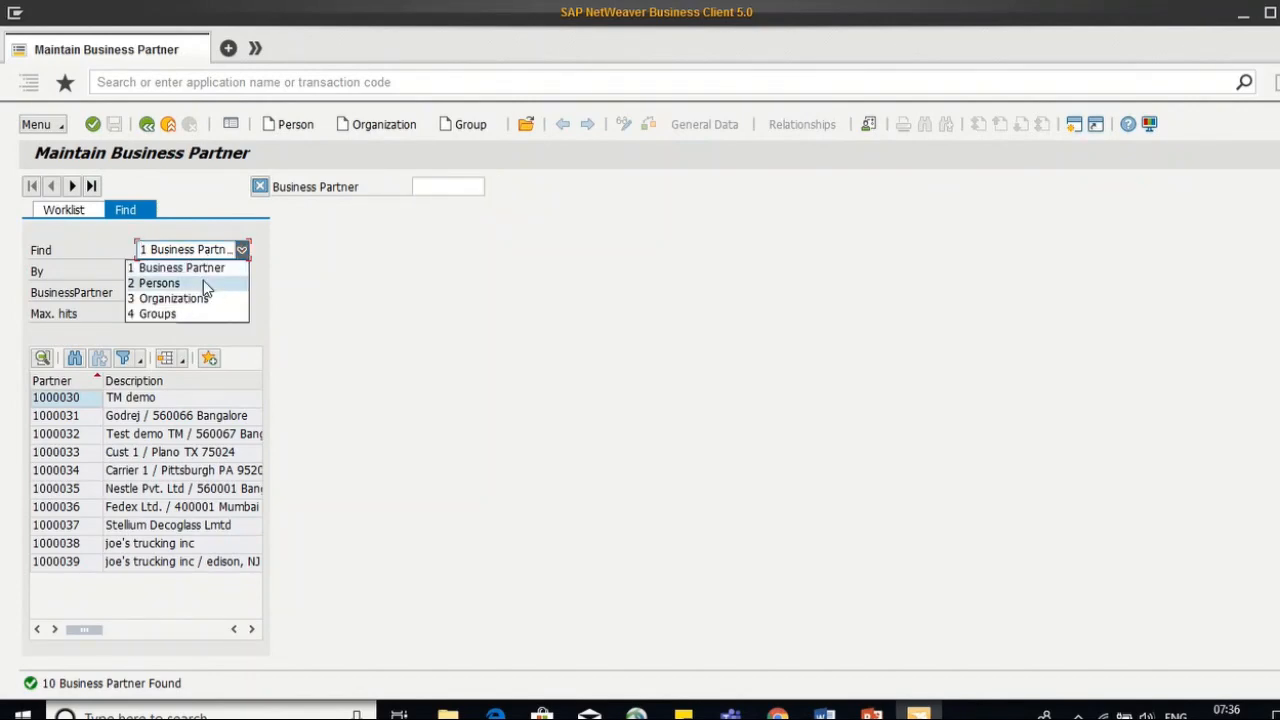
pyautogui.click(203, 273)
pyautogui.click(203, 273)
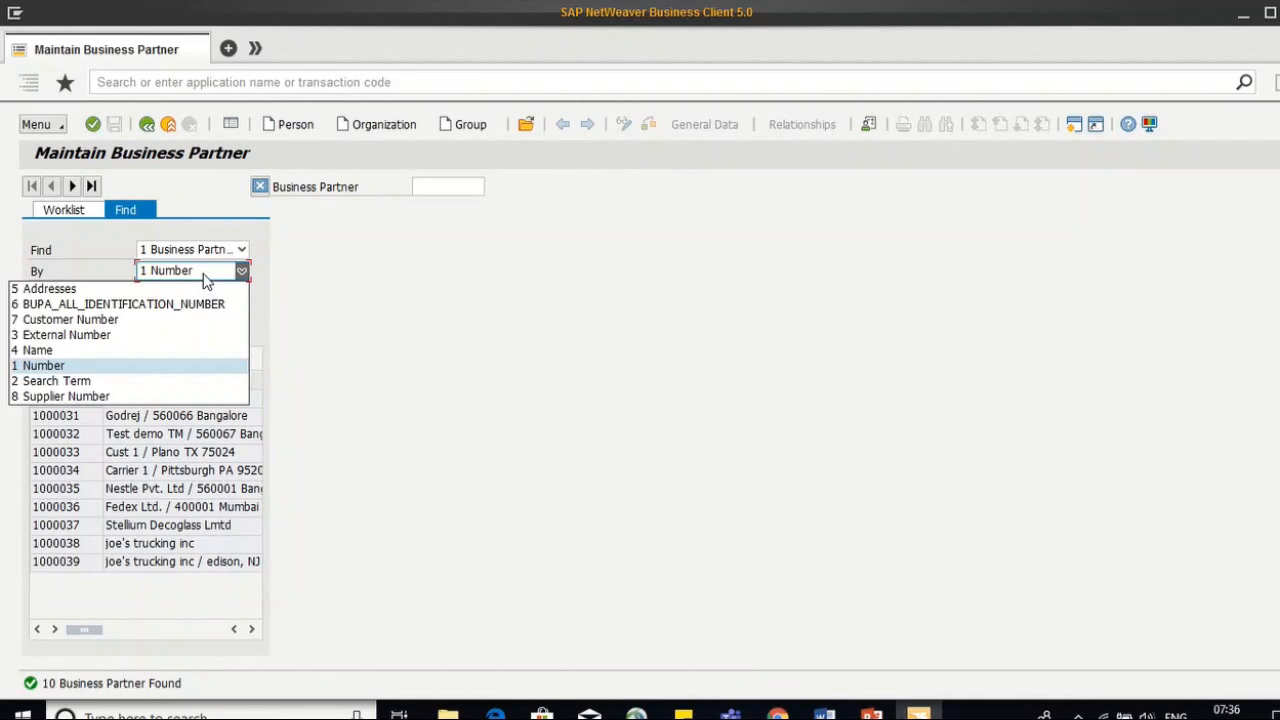
pyautogui.click(204, 278)
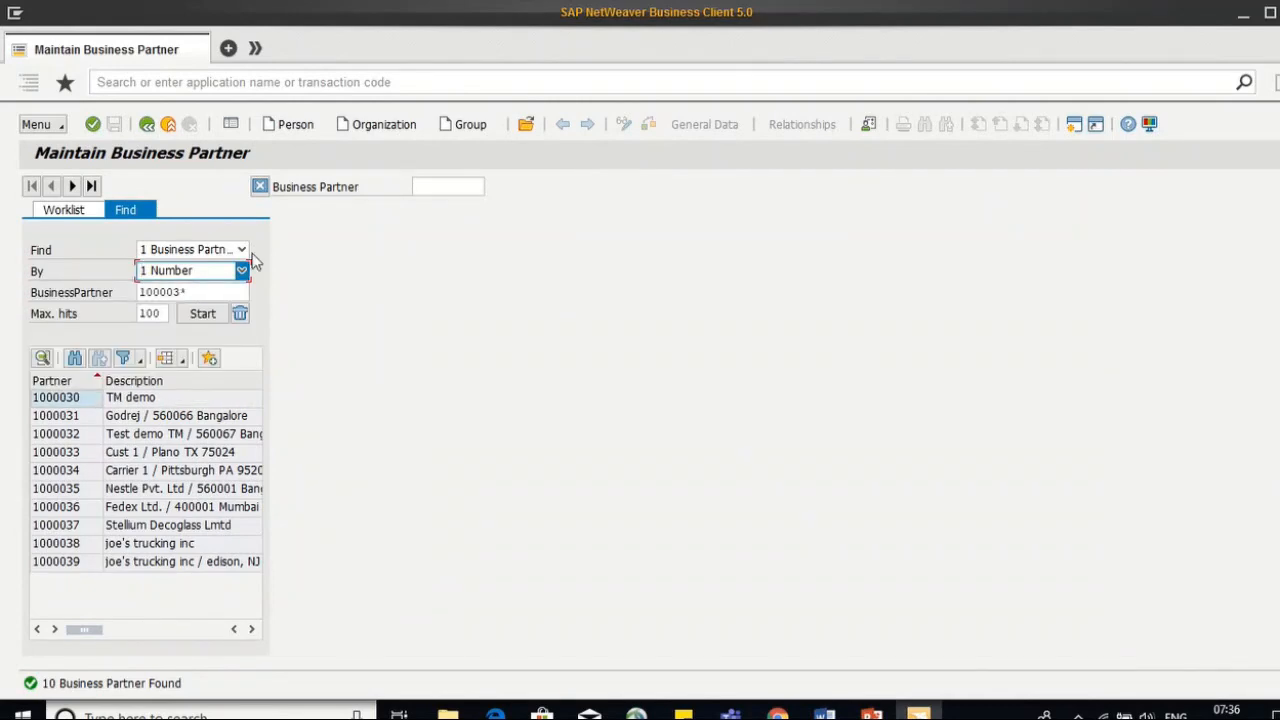
# Step: Try to open the record by using its customer number as the business partner number, and clear the entry
pyautogui.click(422, 186)
pyautogui.click(424, 189)
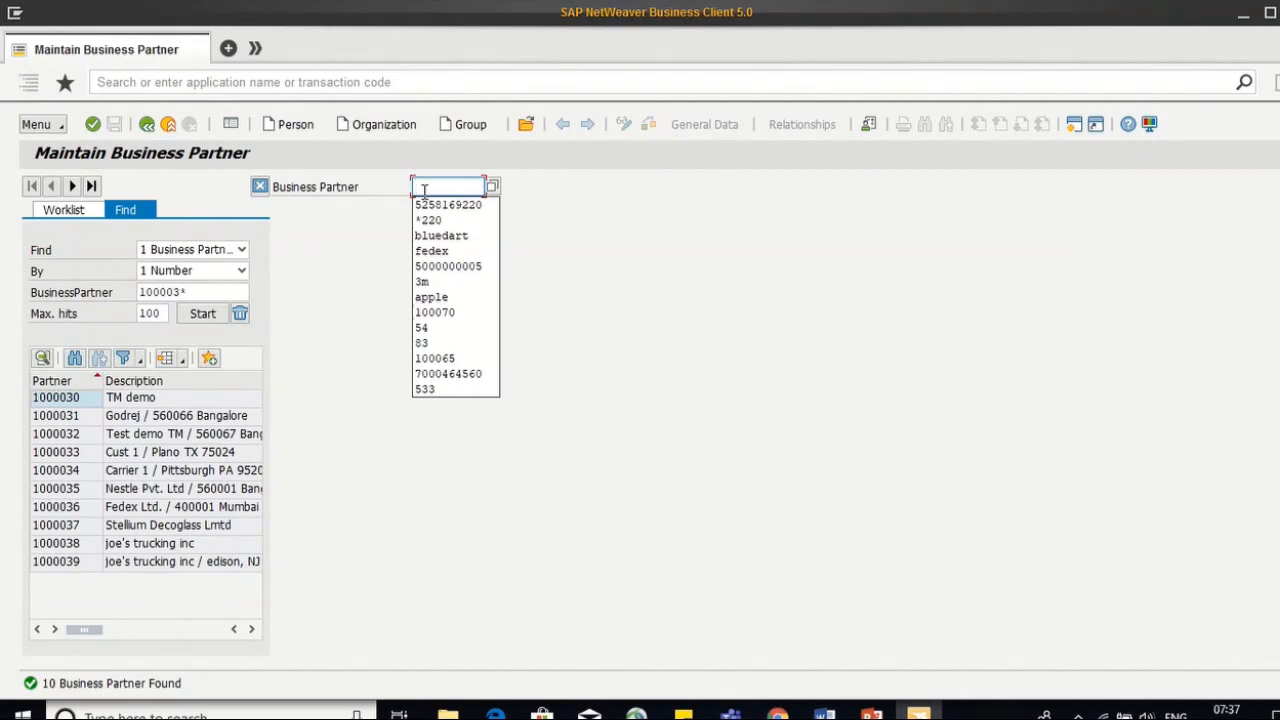
pyautogui.click(422, 329)
pyautogui.press('Return')
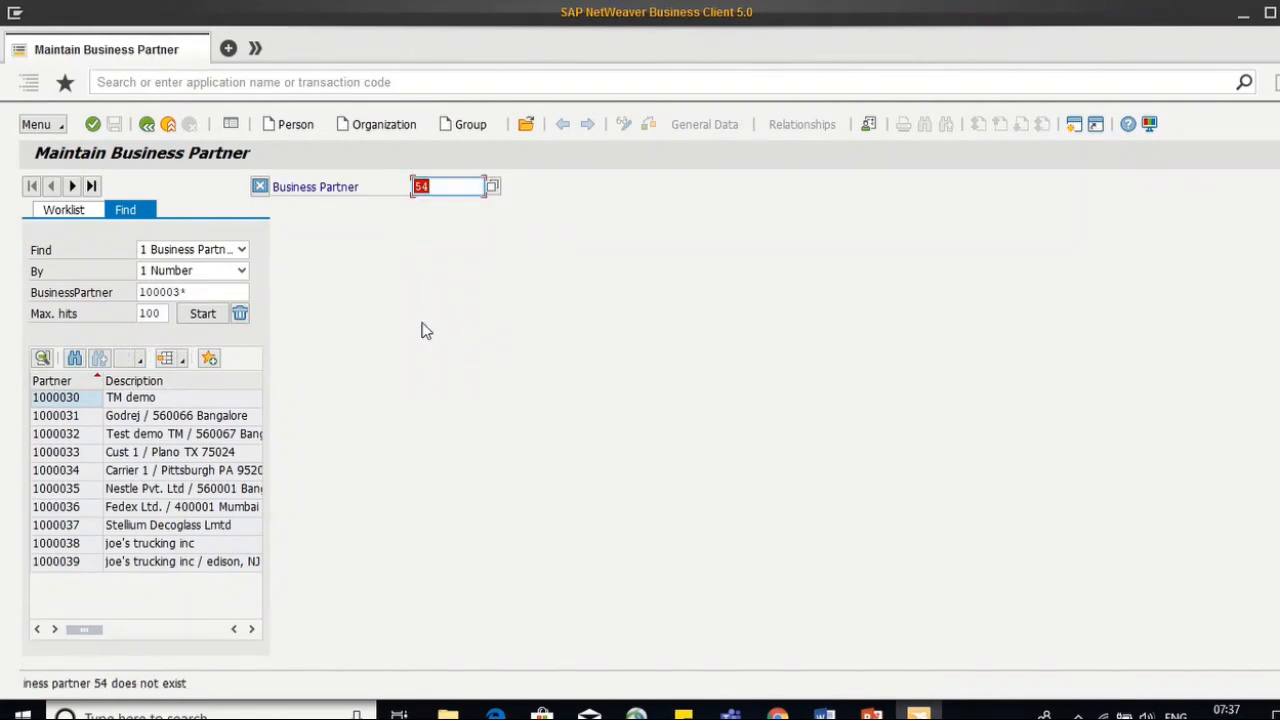
pyautogui.press('BackSpace')
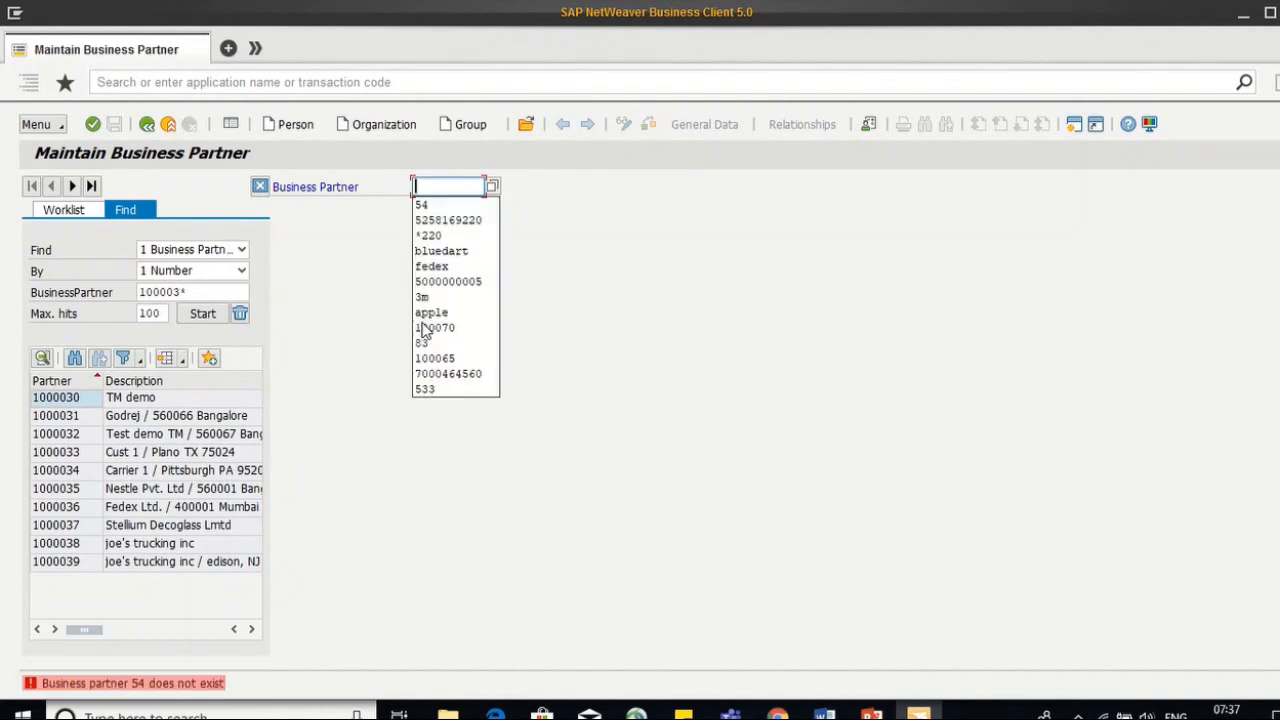
# Step: Search for the business partner by Customer Number and open the Nestle Pvt. Ltd record for display
pyautogui.click(222, 272)
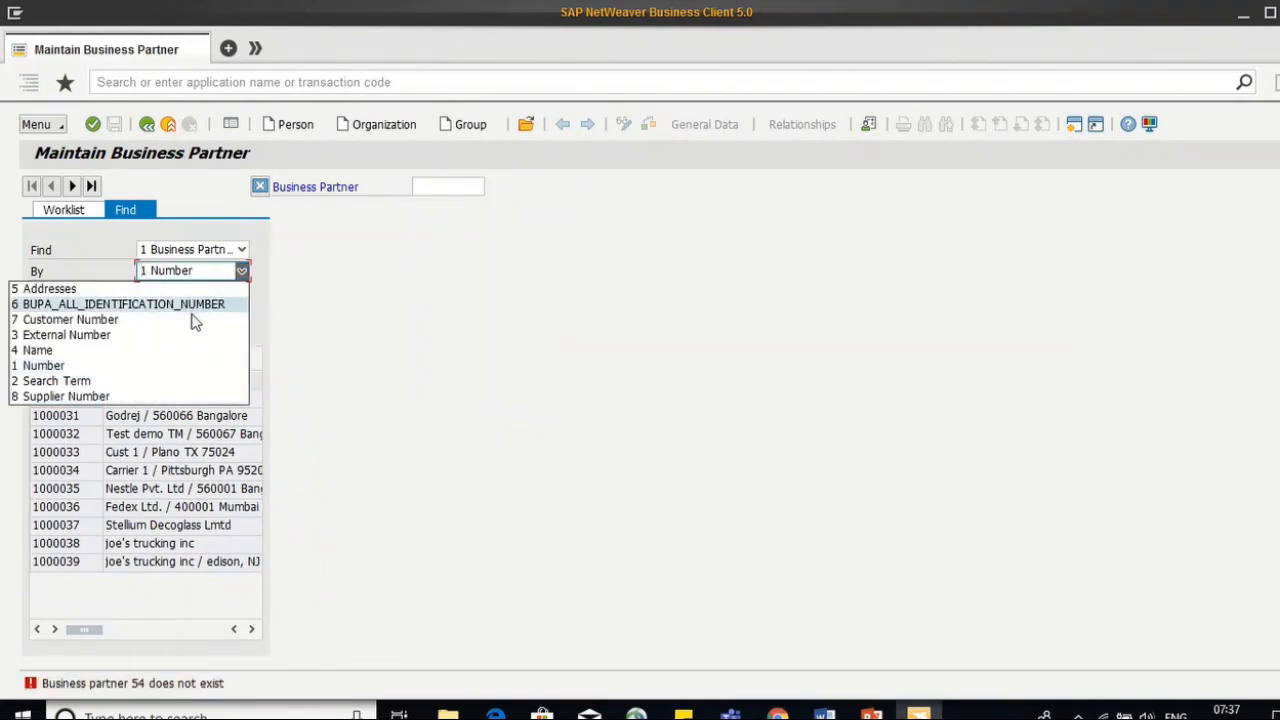
pyautogui.click(193, 315)
pyautogui.click(190, 289)
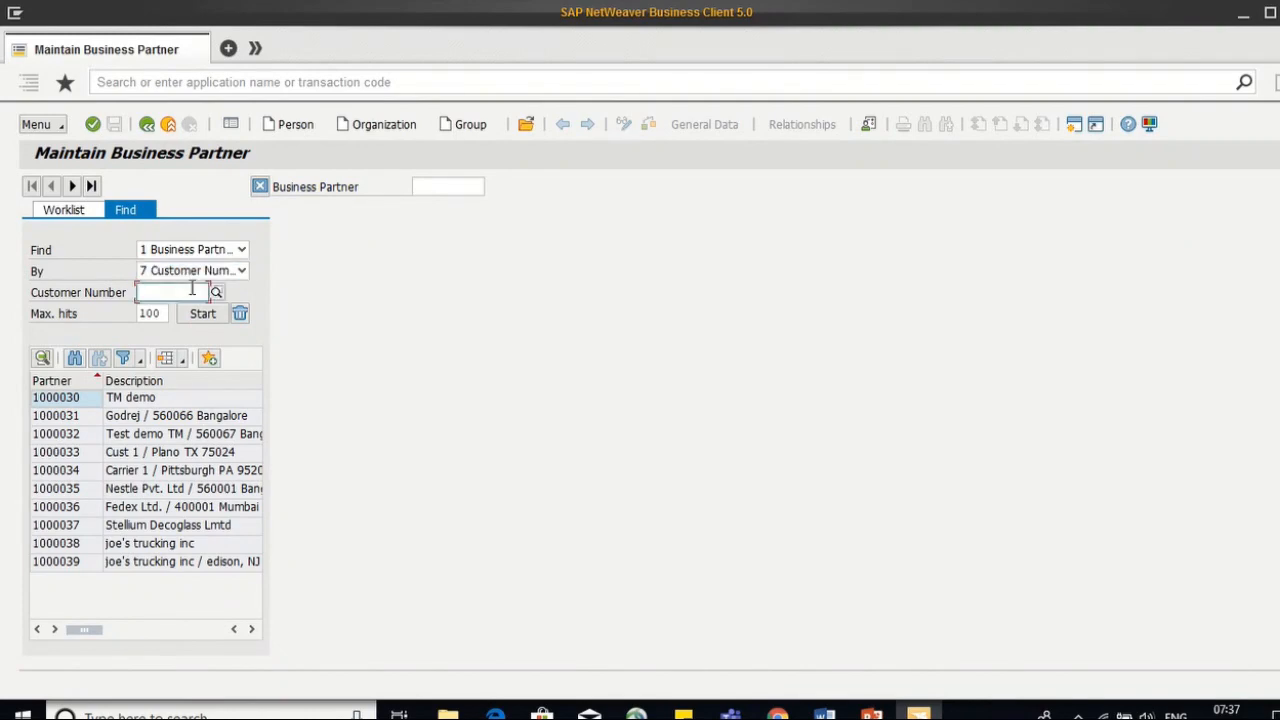
pyautogui.write('54')
pyautogui.press('Return')
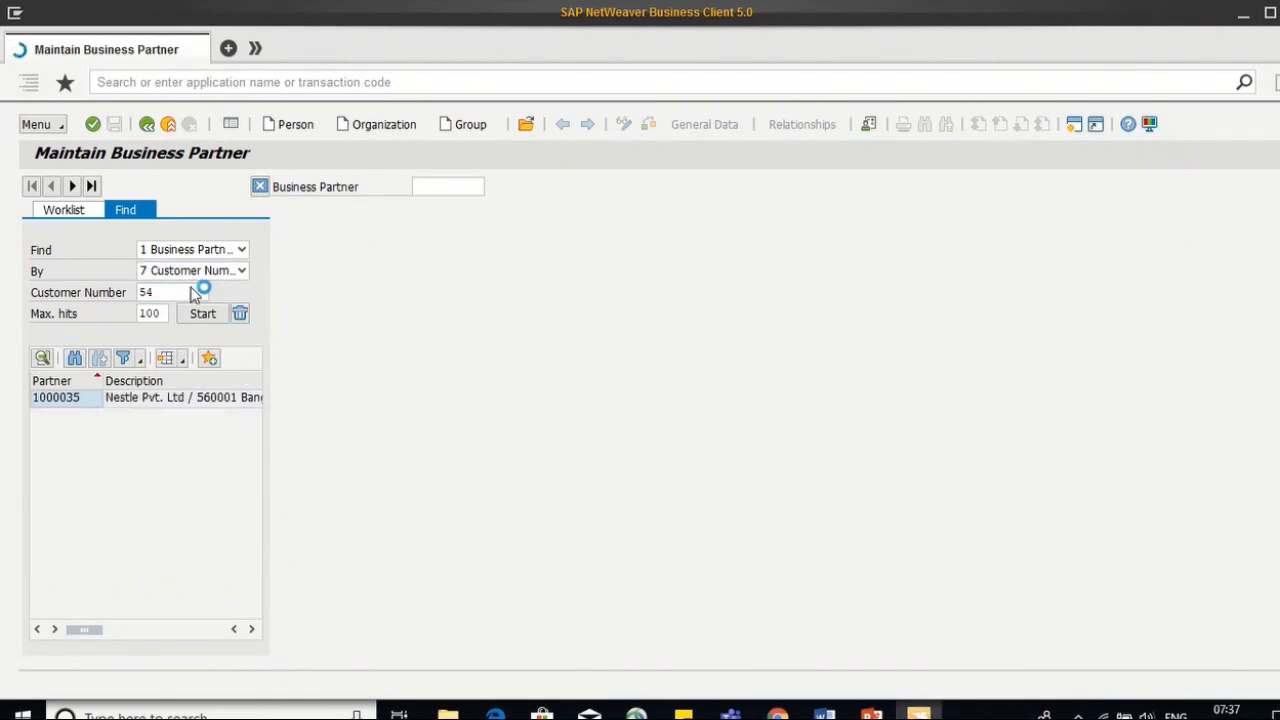
pyautogui.click(152, 400)
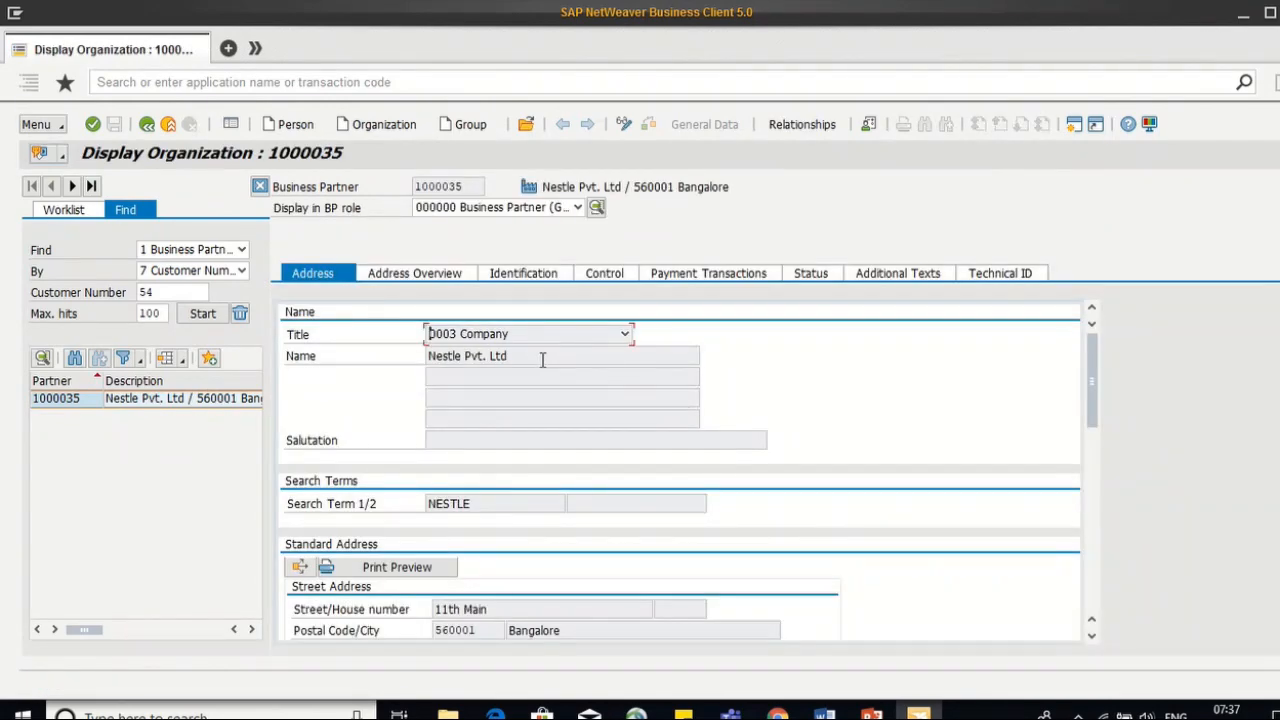
pyautogui.click(542, 358)
# Step: Launch customer creation with transaction XD01 in a new session, create the business partner as Organization, and check its BP role
pyautogui.click(365, 78)
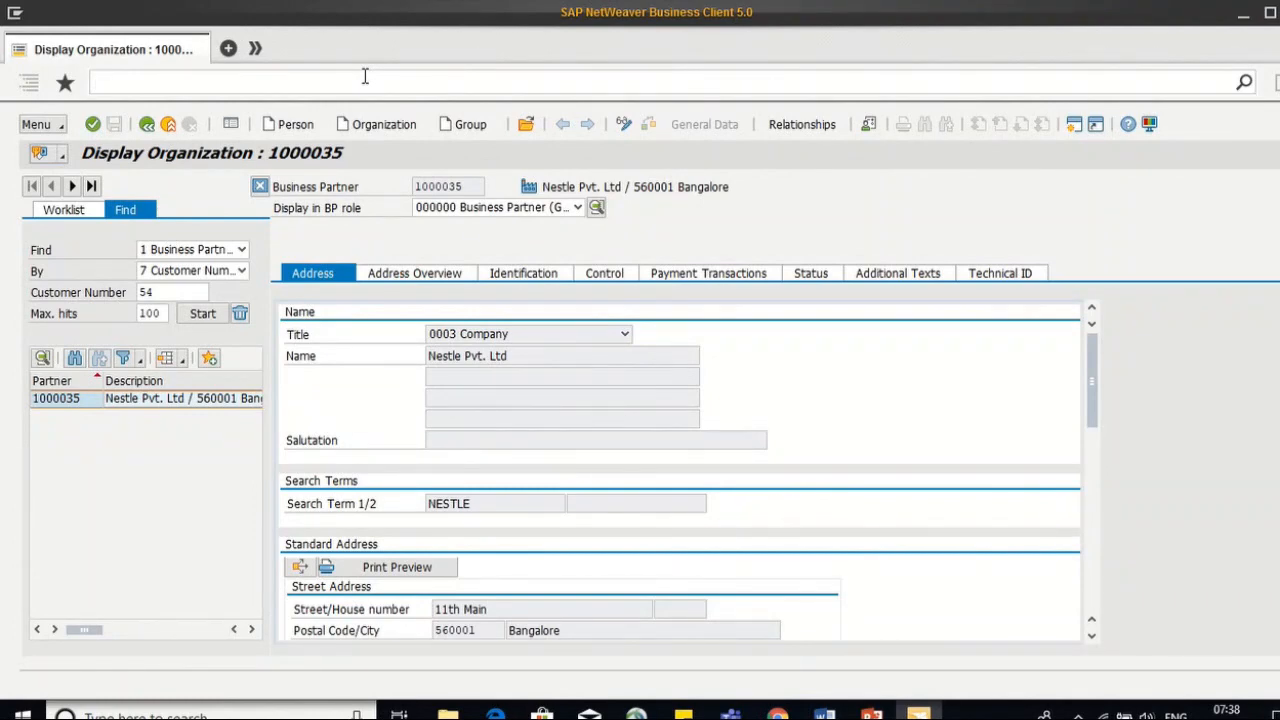
pyautogui.write('/oxd01')
pyautogui.press('Return')
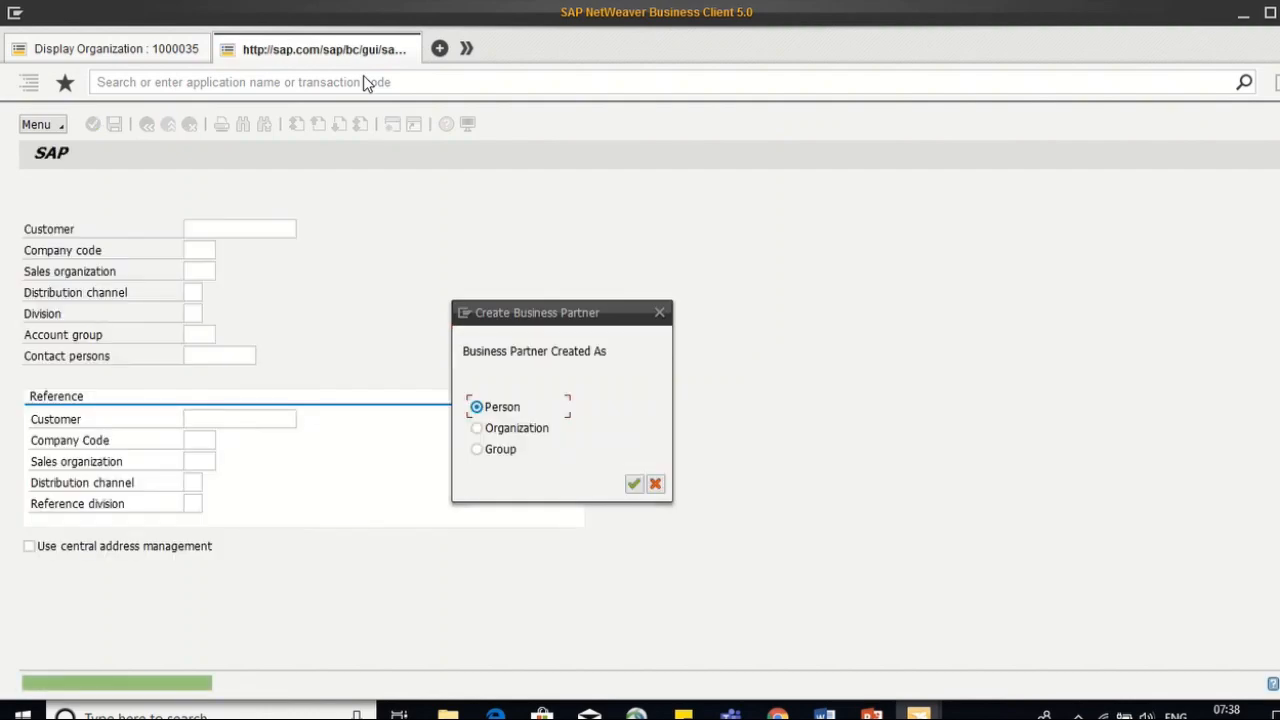
pyautogui.click(504, 432)
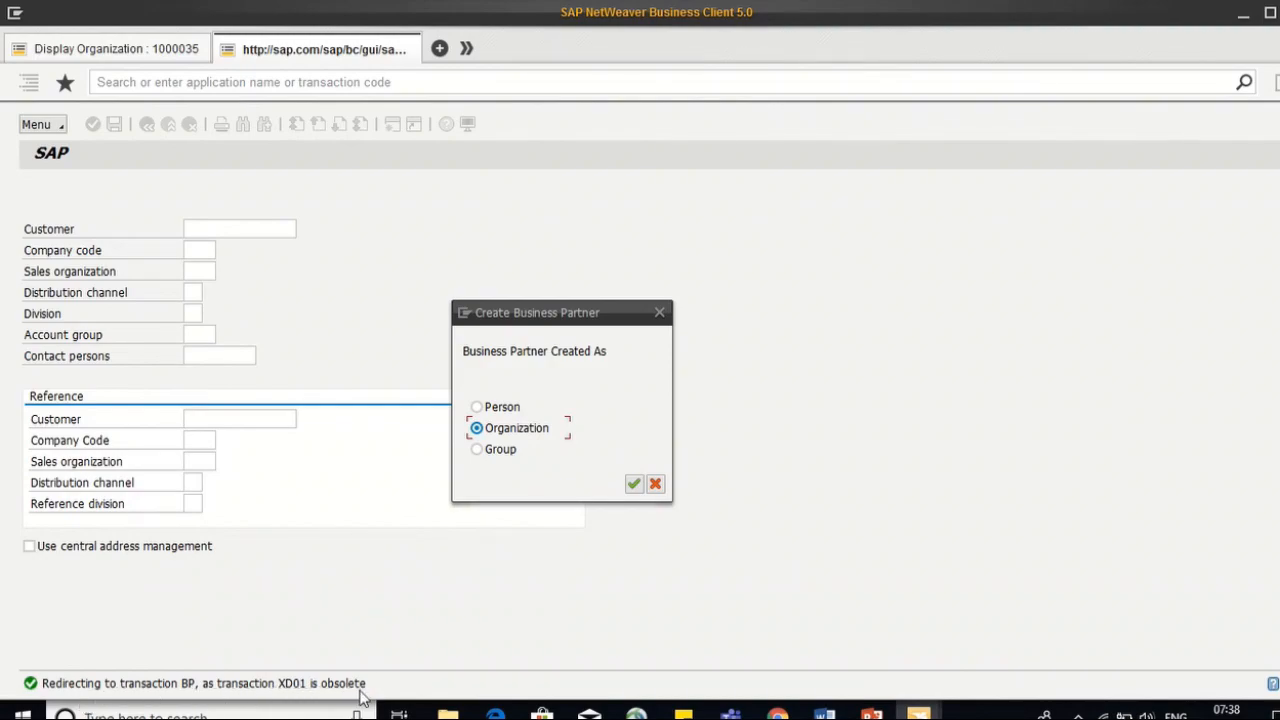
pyautogui.click(632, 485)
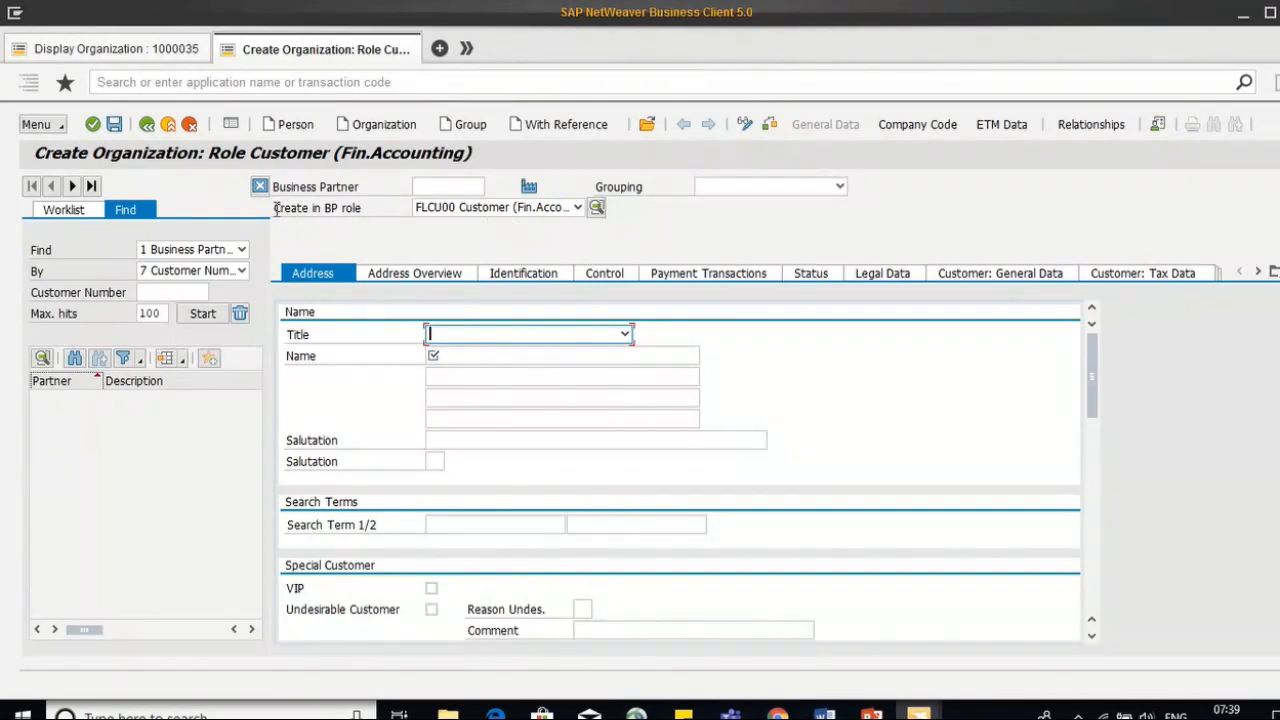
pyautogui.moveTo(275, 207); pyautogui.dragTo(367, 207)
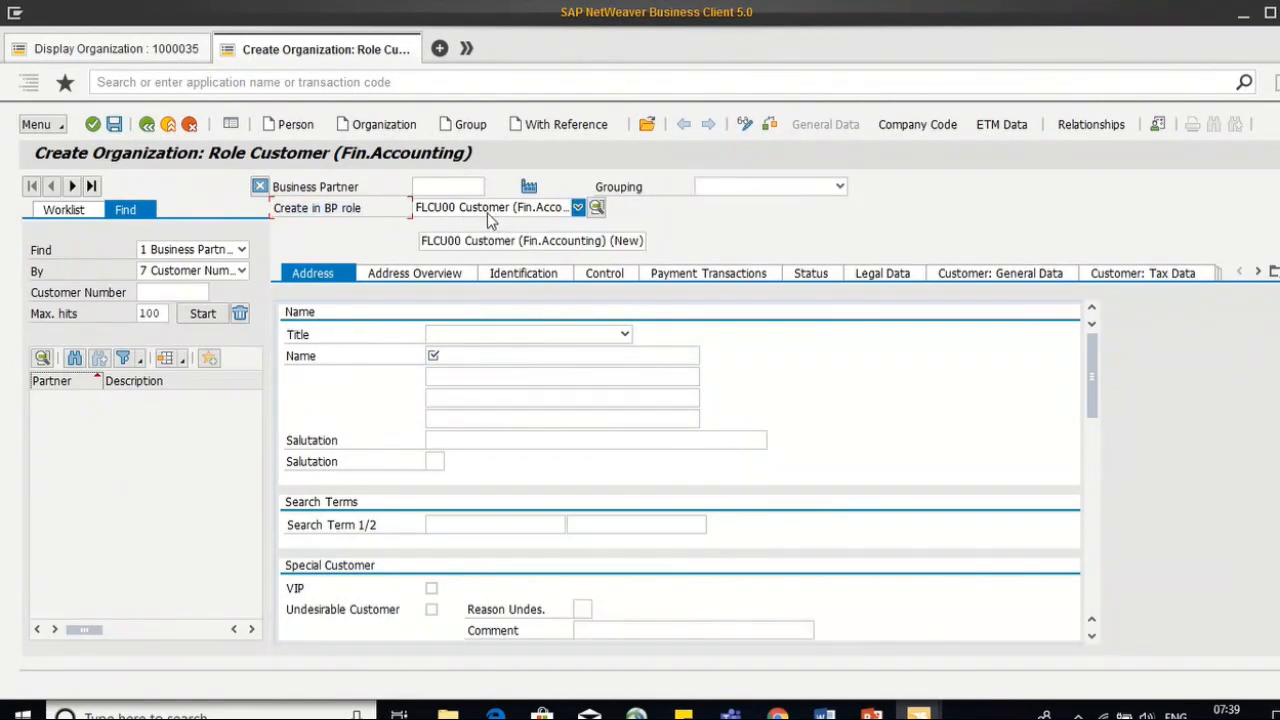
# Step: Launch vendor creation with transaction XK01 in a new session as Organization, compare it with the customer session, and close the vendor session
pyautogui.click(414, 91)
pyautogui.write('/o')
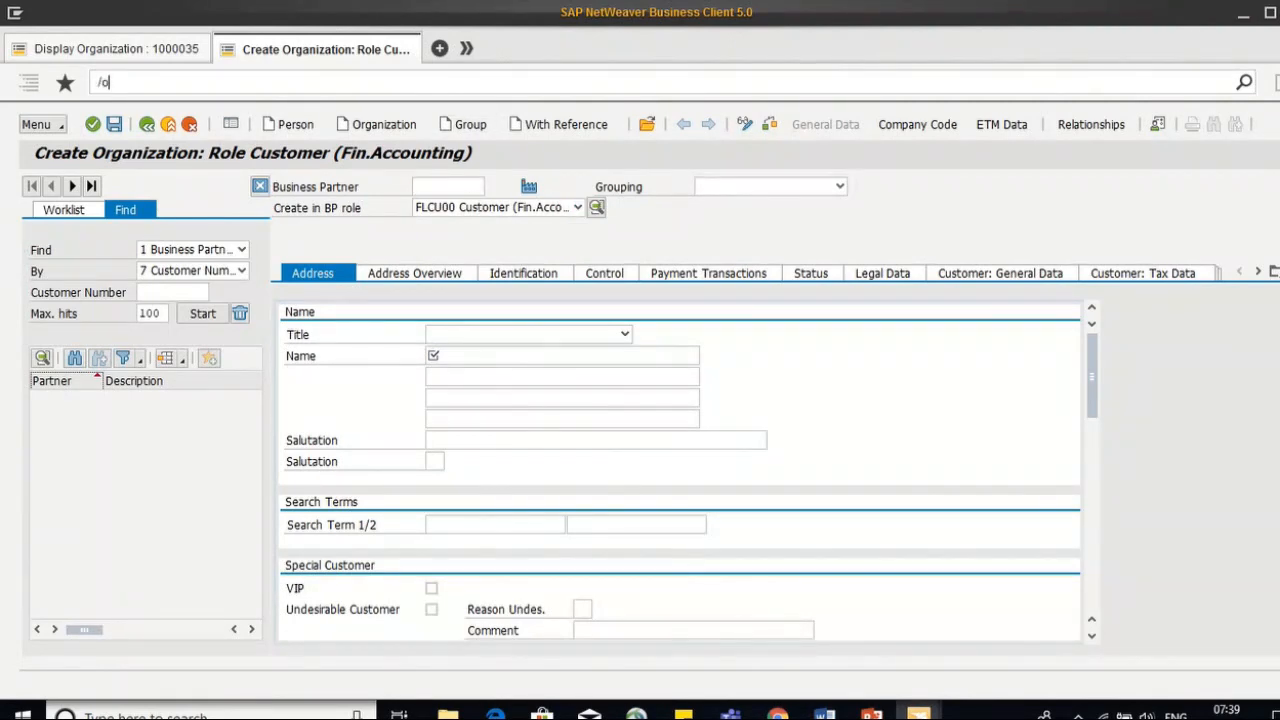
pyautogui.write('xk01')
pyautogui.press('Return')
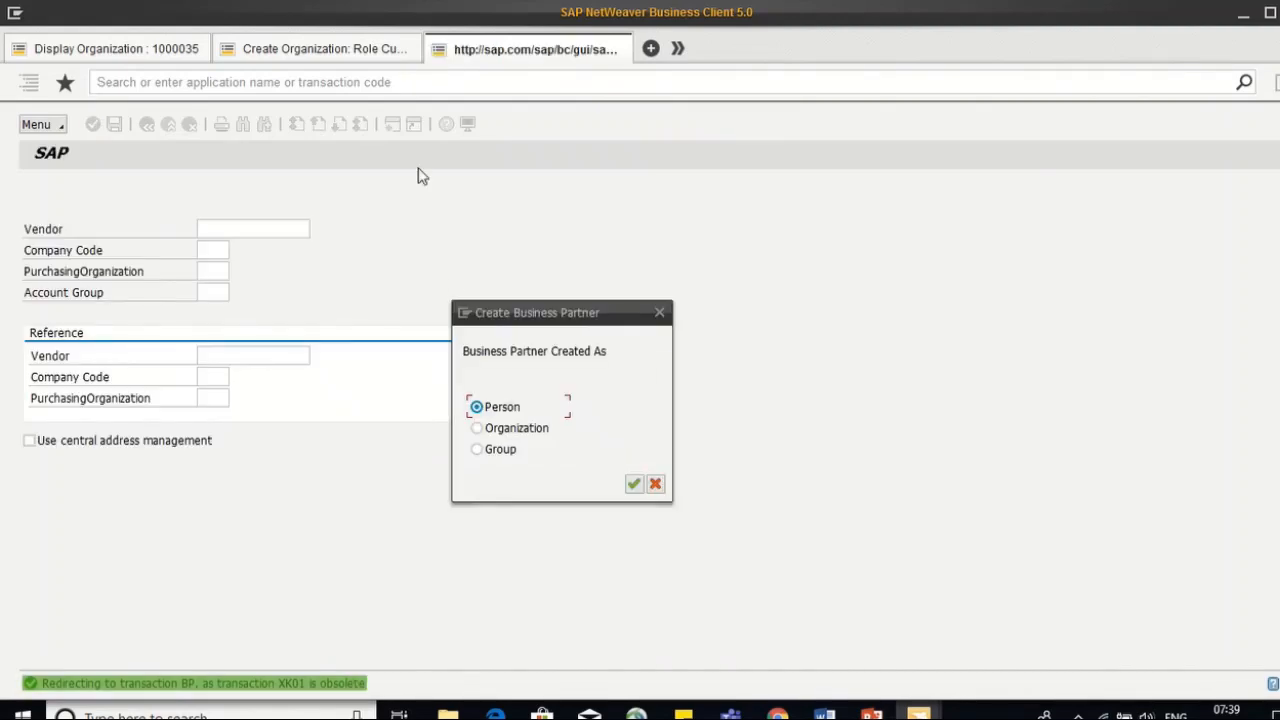
pyautogui.click(518, 434)
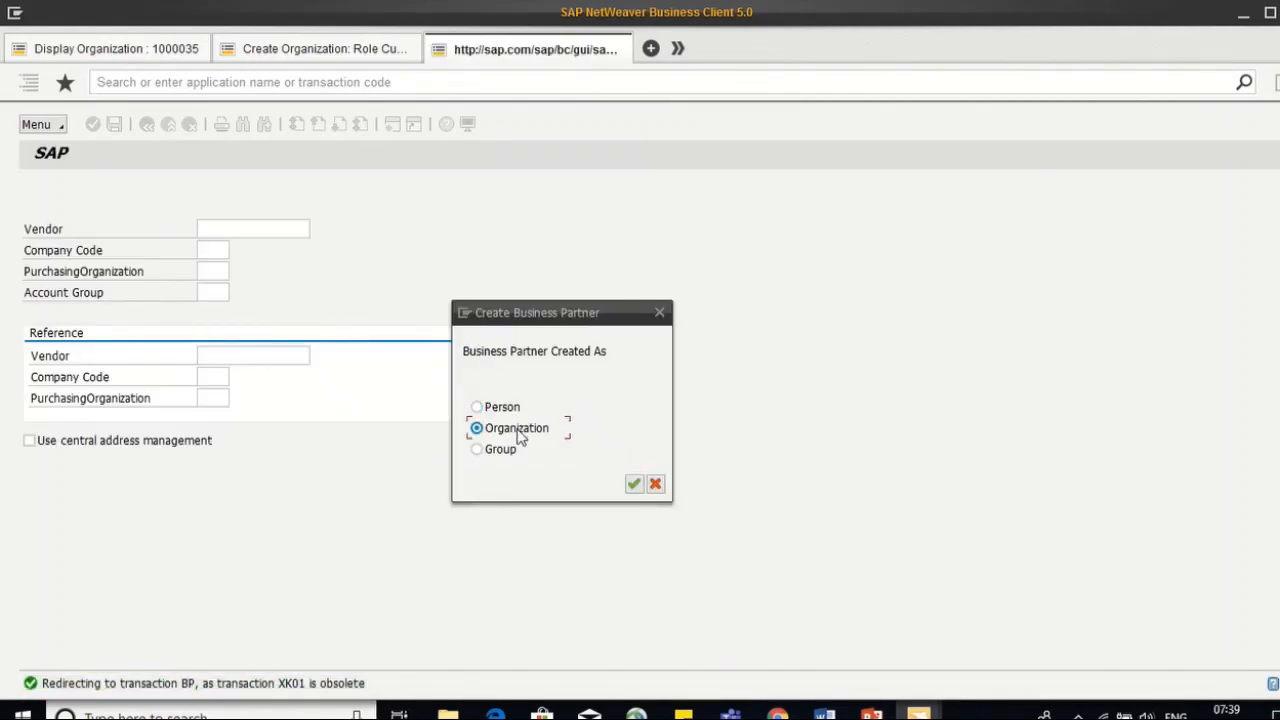
pyautogui.click(634, 485)
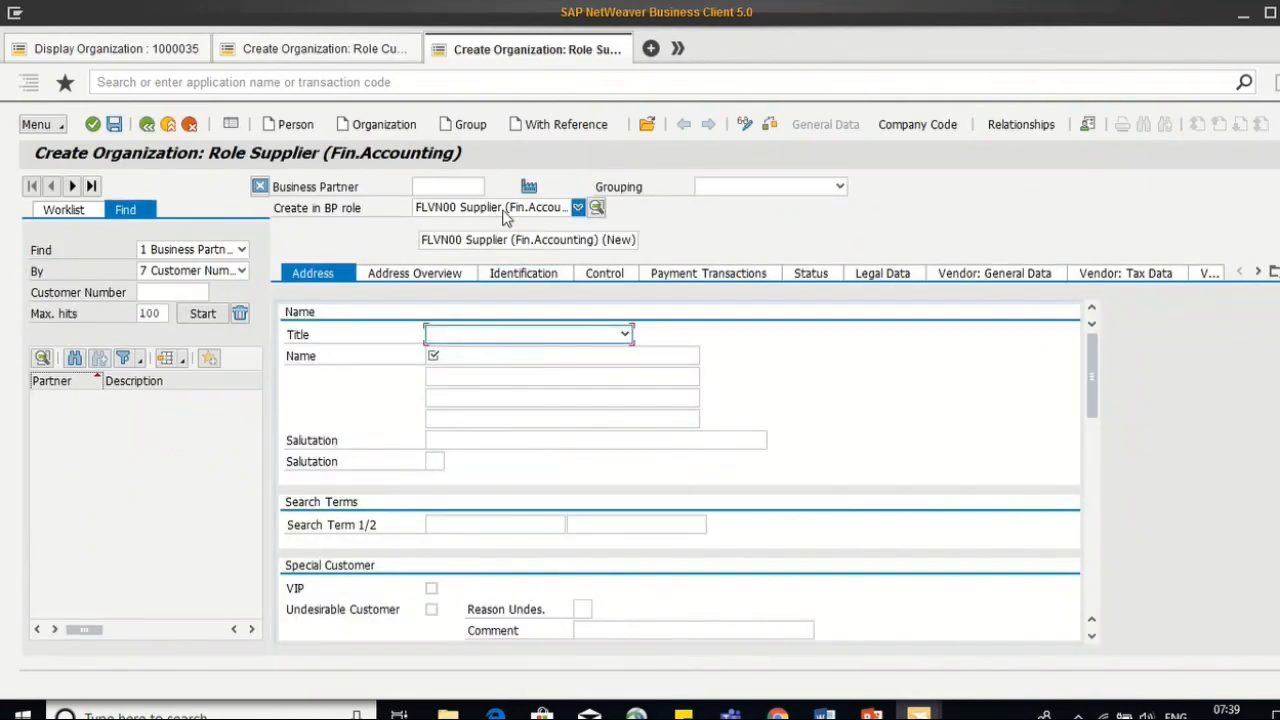
pyautogui.click(368, 56)
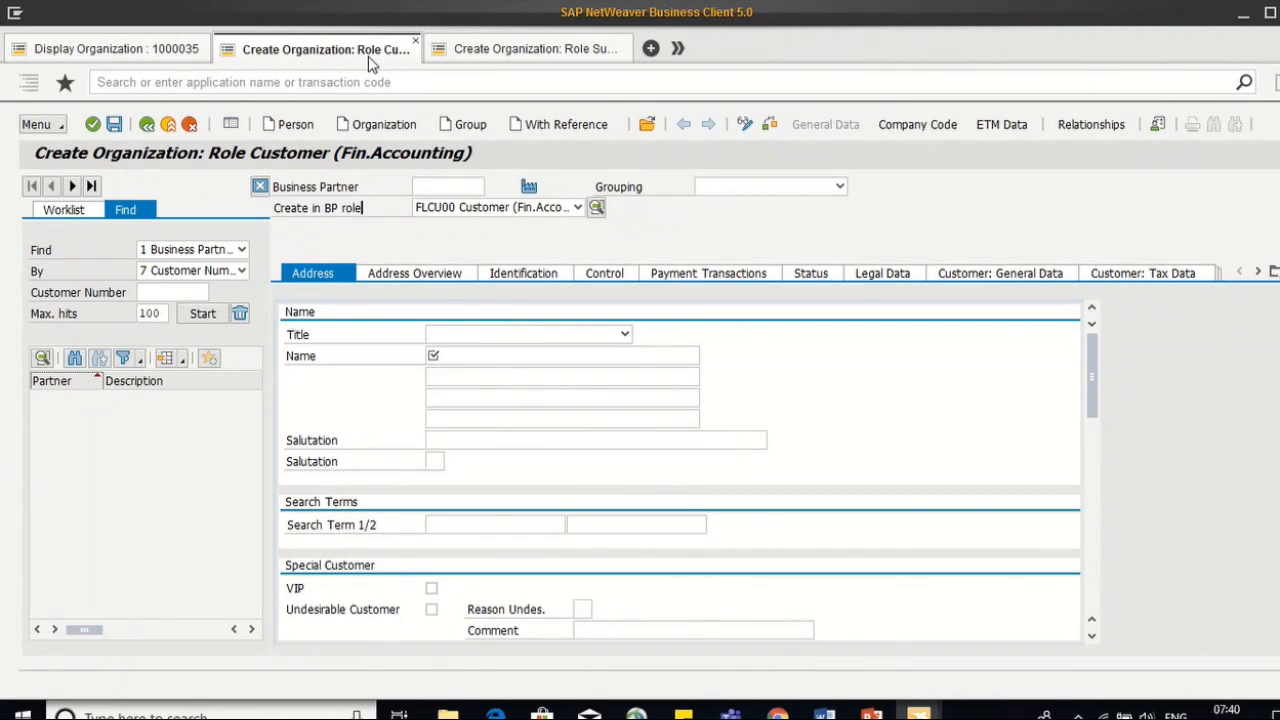
pyautogui.click(624, 42)
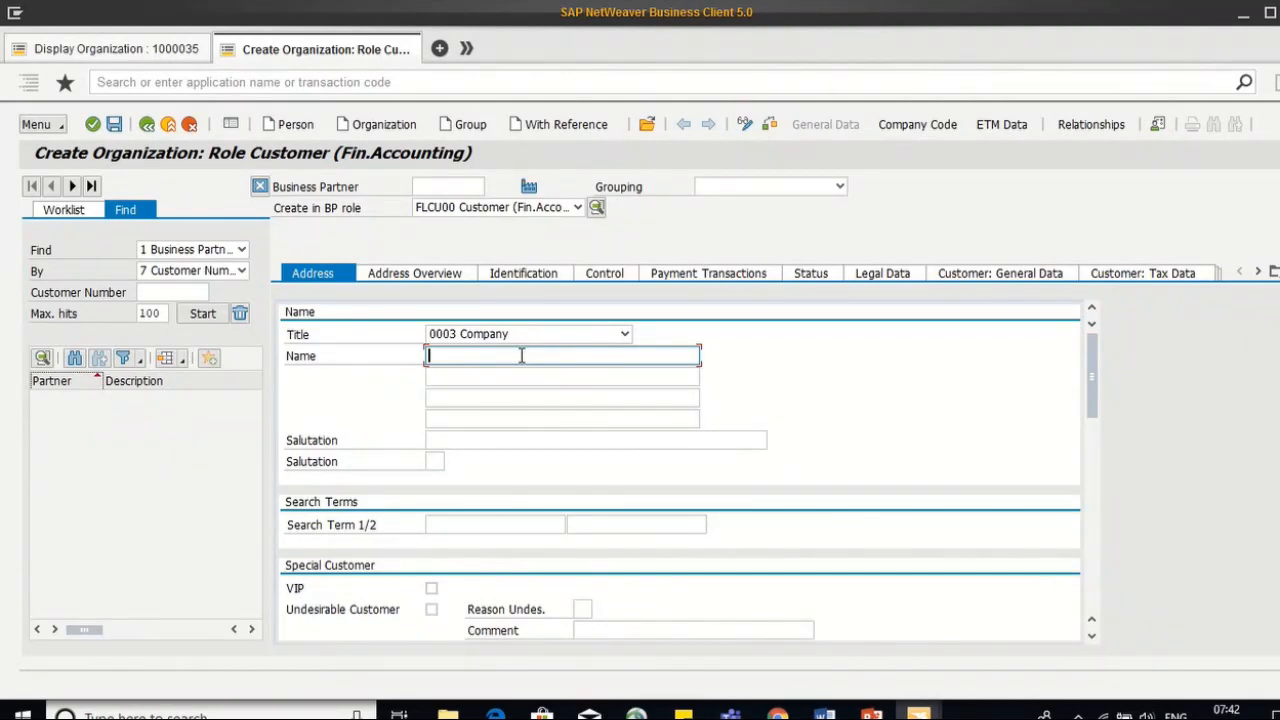
# Step: Name the new customer organization South India Distributors and set its communication language to EN English
pyautogui.write('South India Distribu')
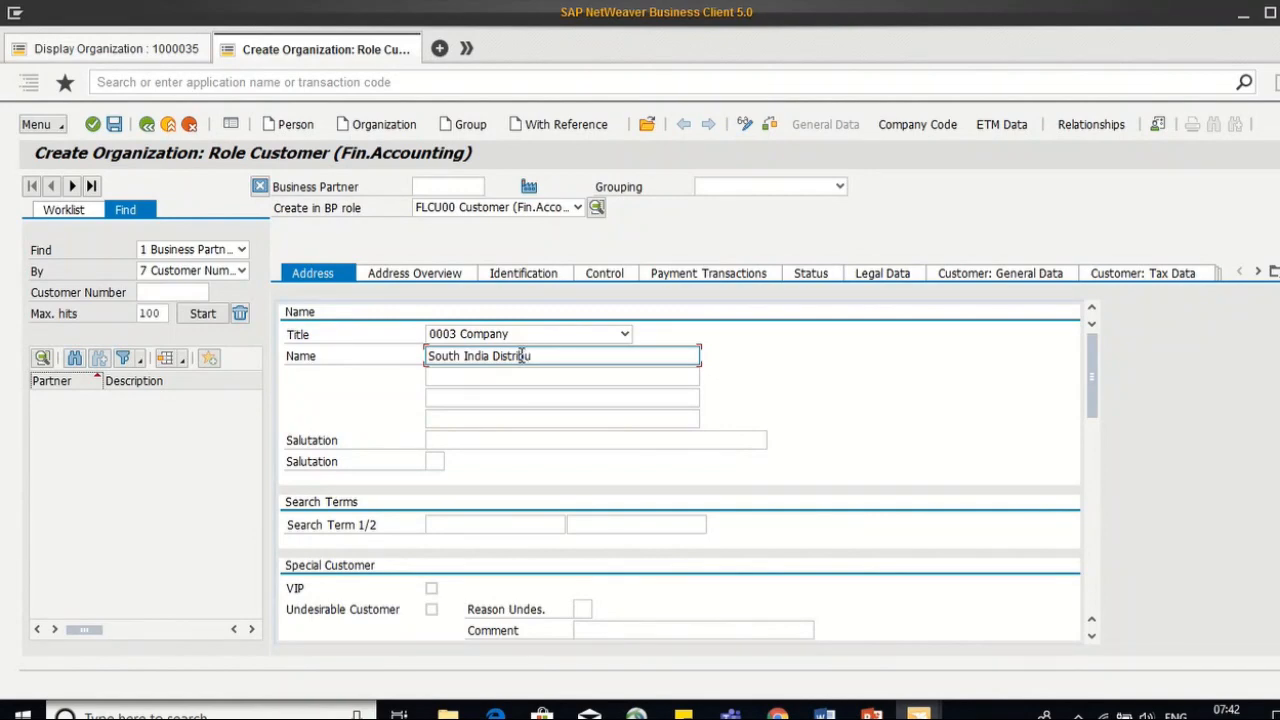
pyautogui.write('tors')
pyautogui.click(538, 378)
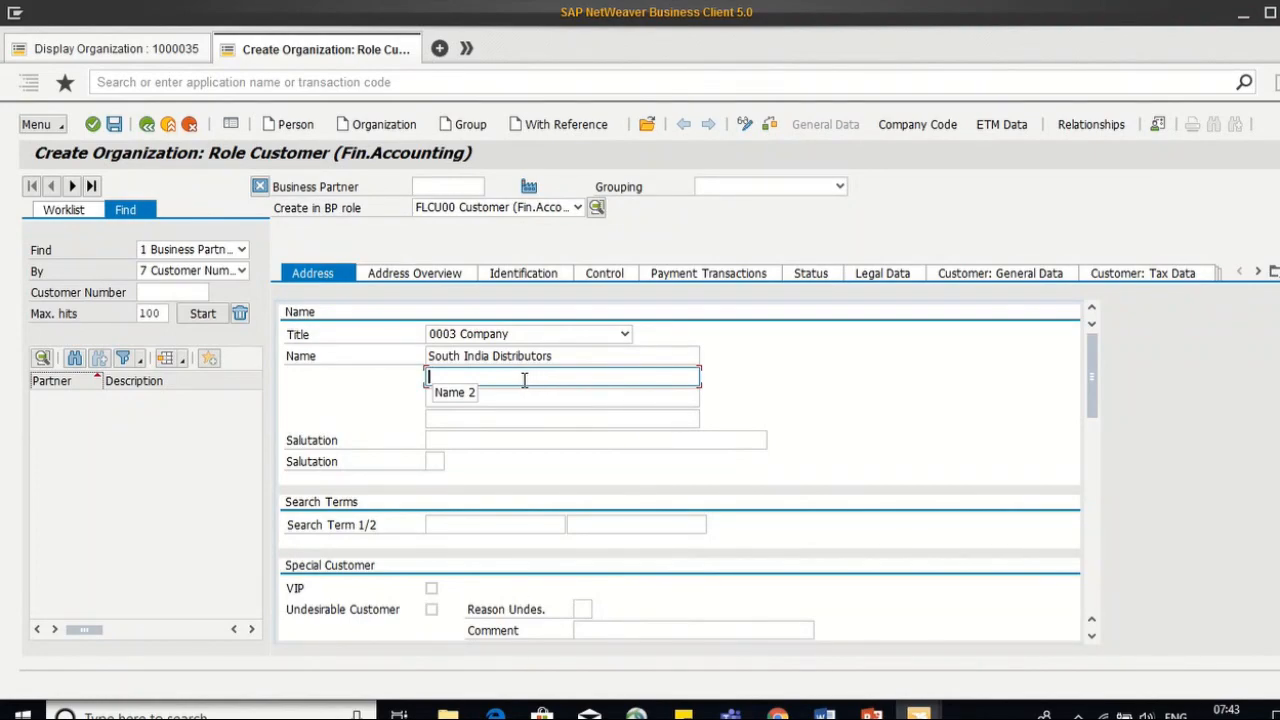
pyautogui.press('Return')
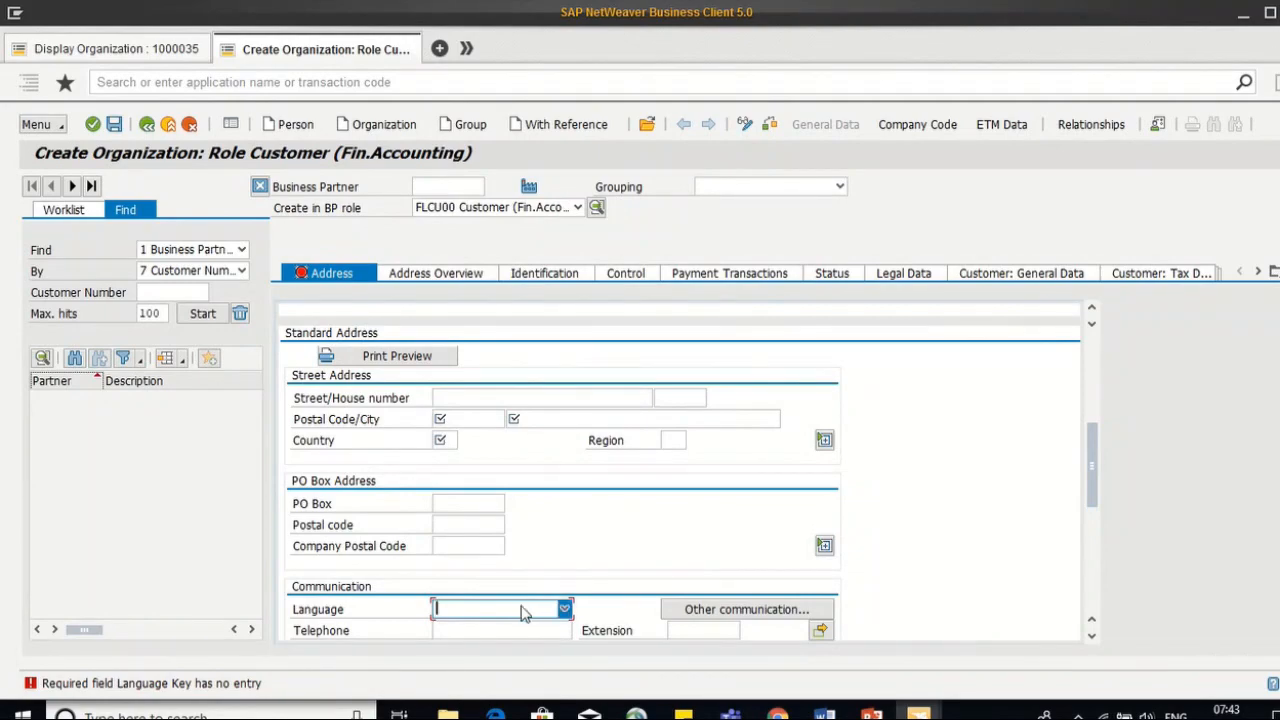
pyautogui.write('en')
# Step: Fill in the postal code of the organization's street address, with Bangalore as the city and IN as the country
pyautogui.click(468, 420)
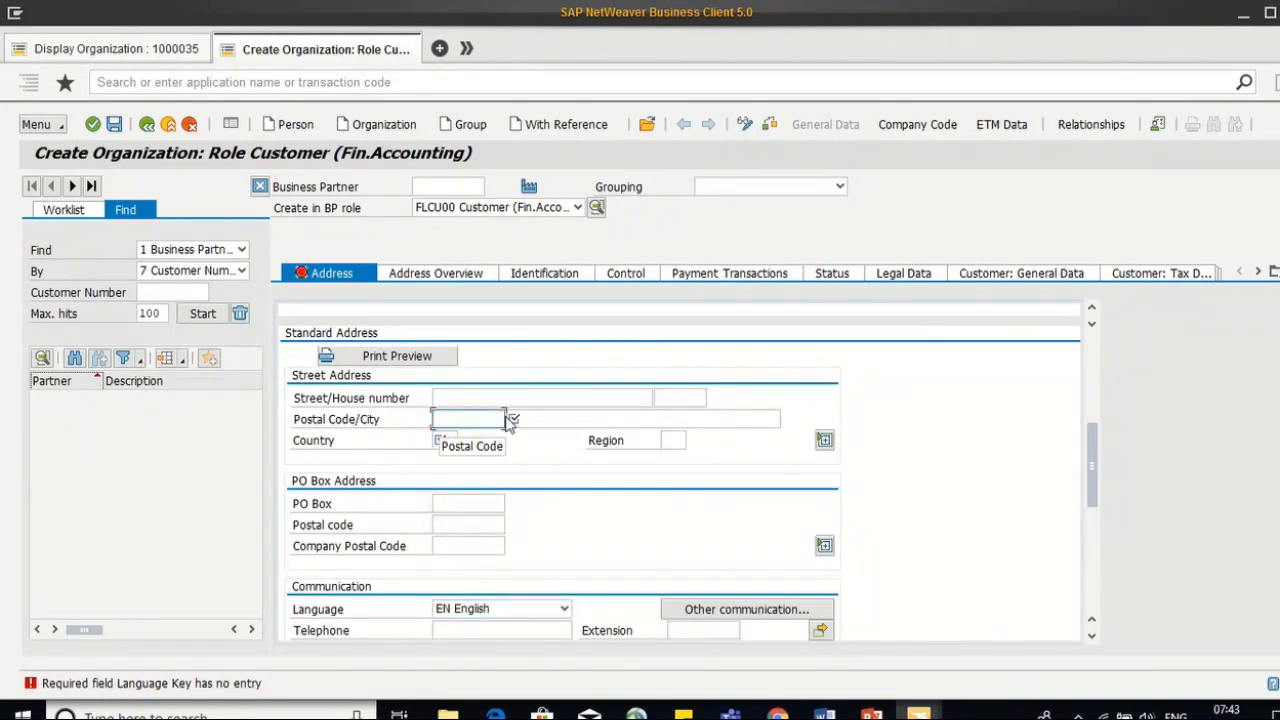
pyautogui.click(542, 421)
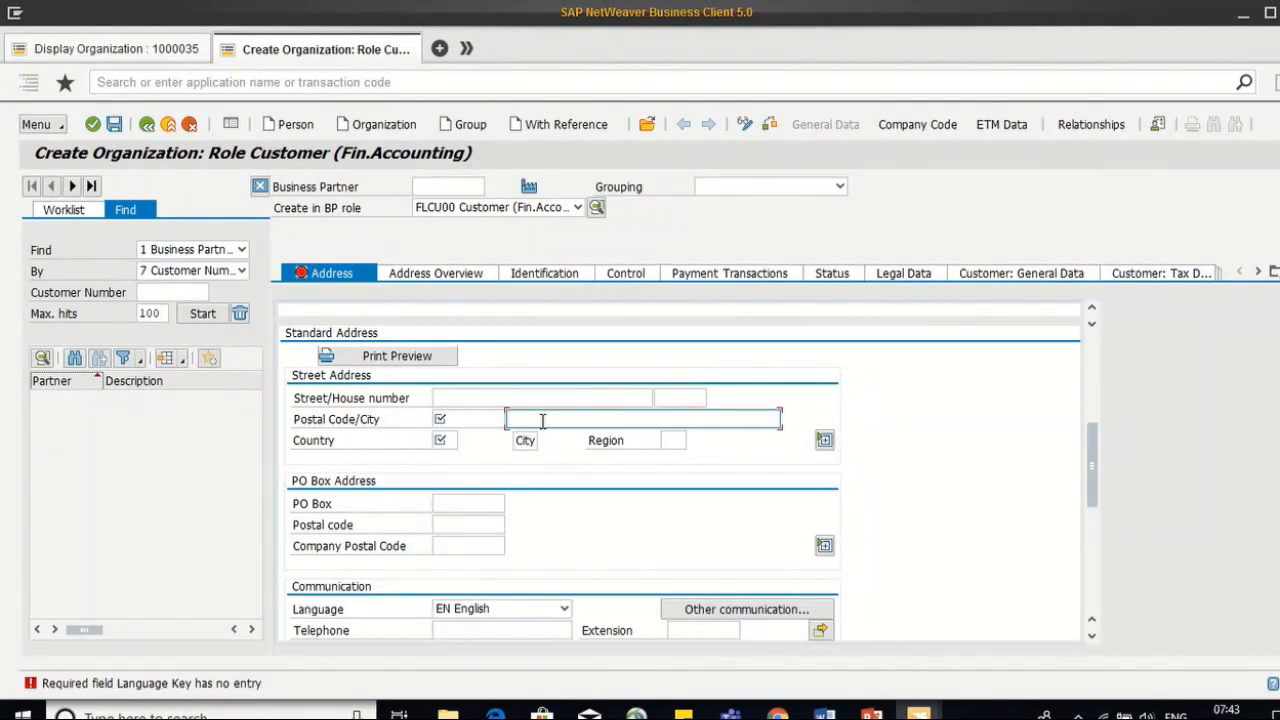
pyautogui.click(489, 421)
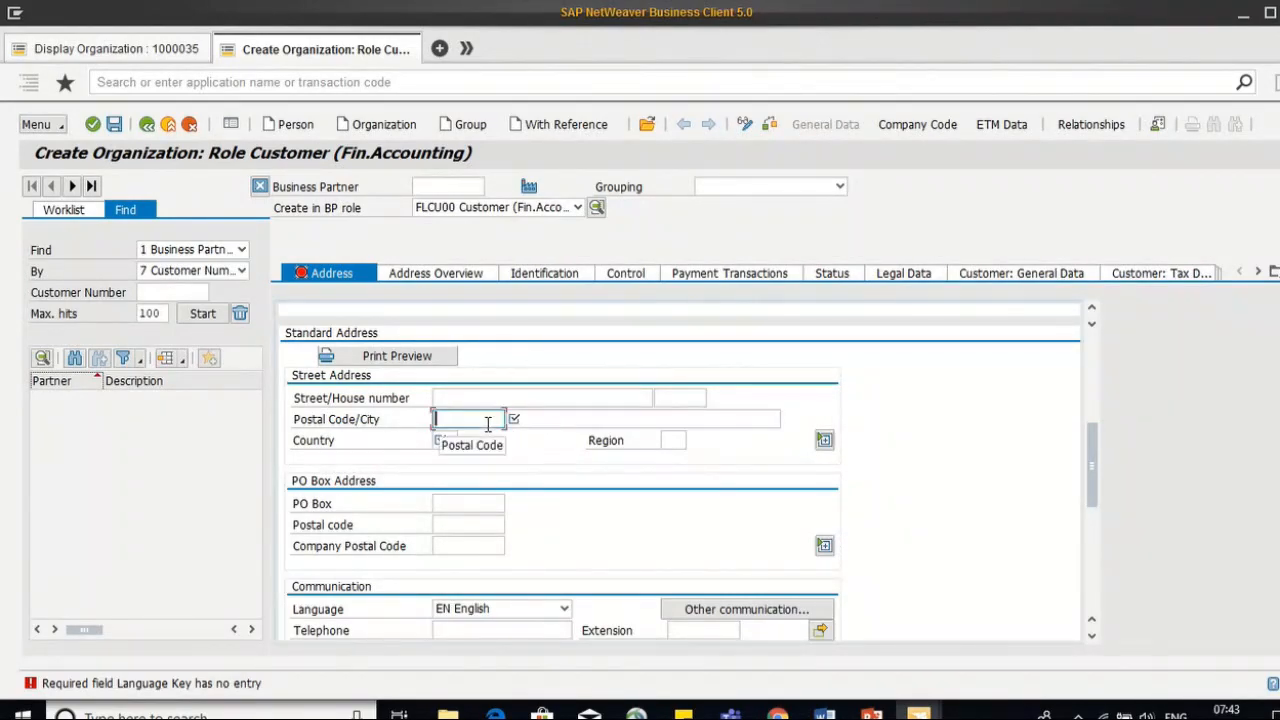
pyautogui.write('5')
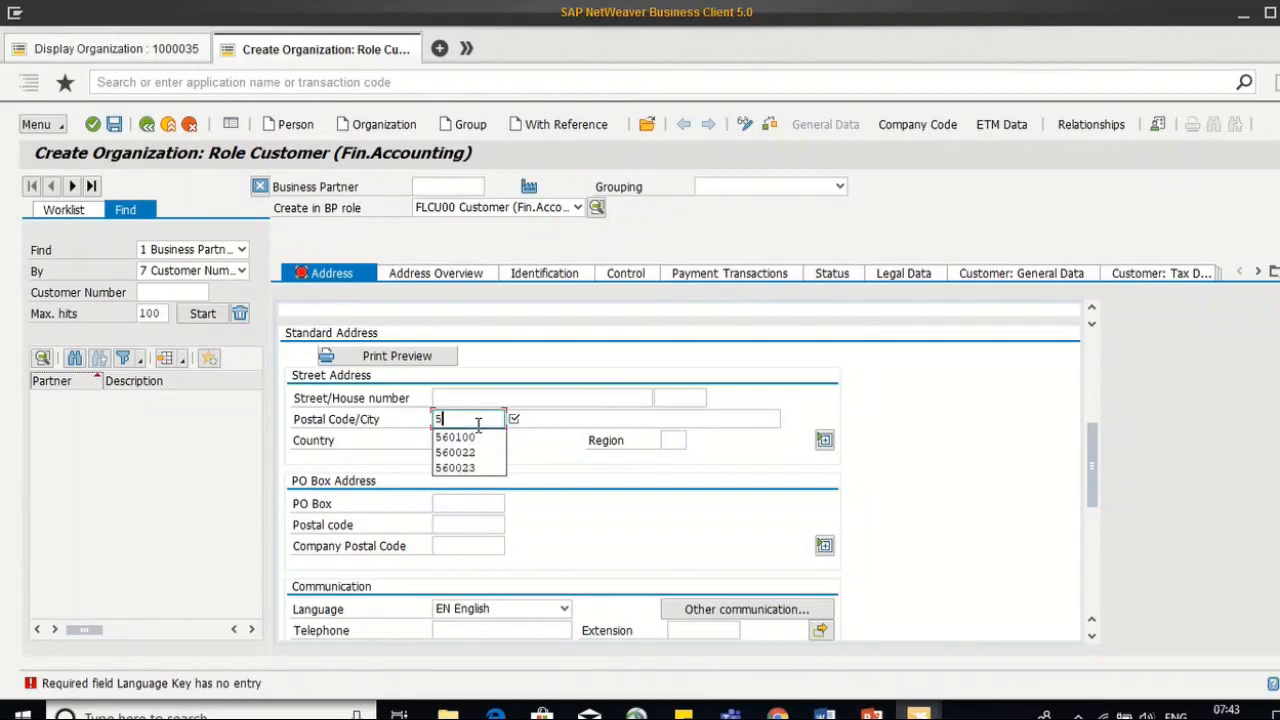
pyautogui.write('60023')
pyautogui.press('Tab')
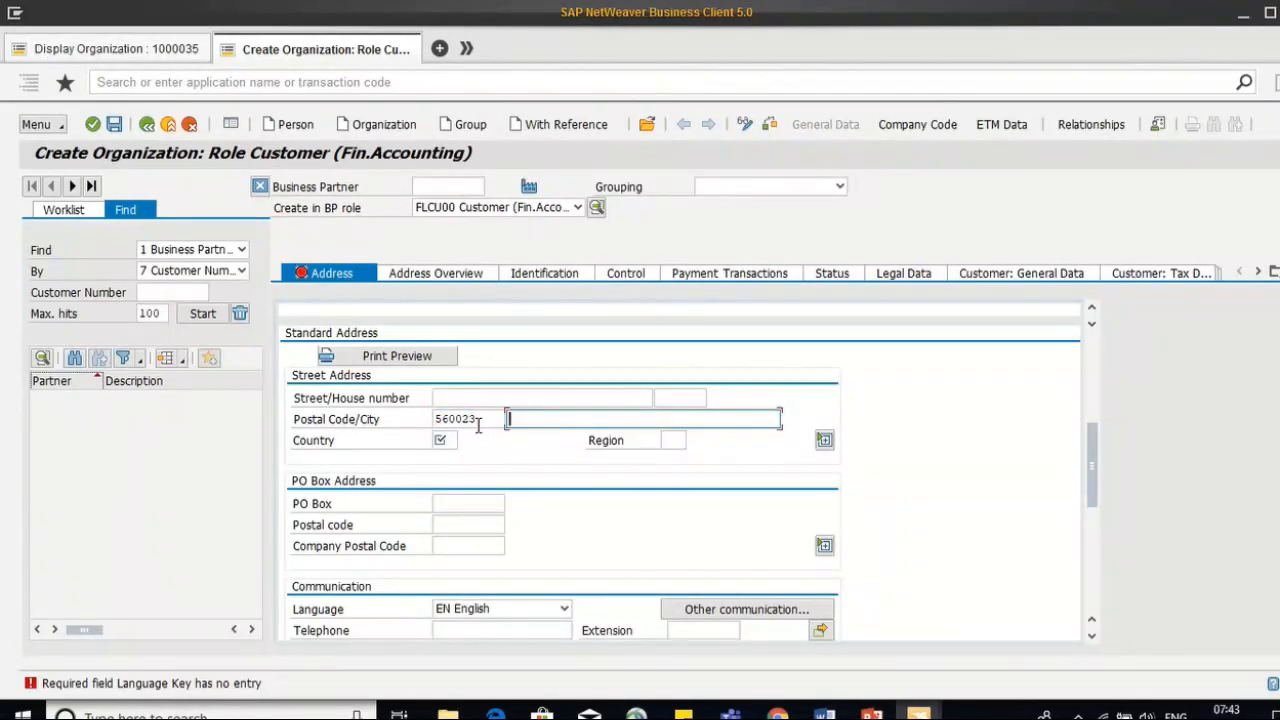
pyautogui.write('Ba')
pyautogui.click(534, 437)
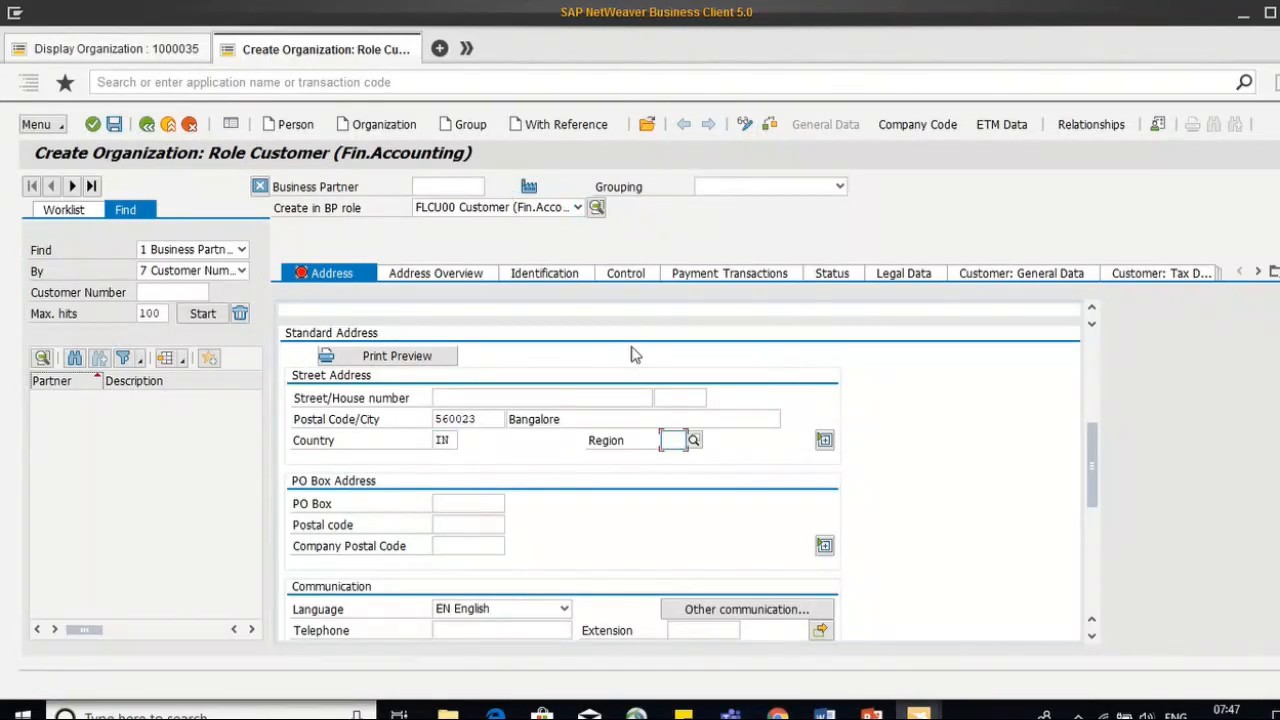
pyautogui.scroll(1, 656, 385)
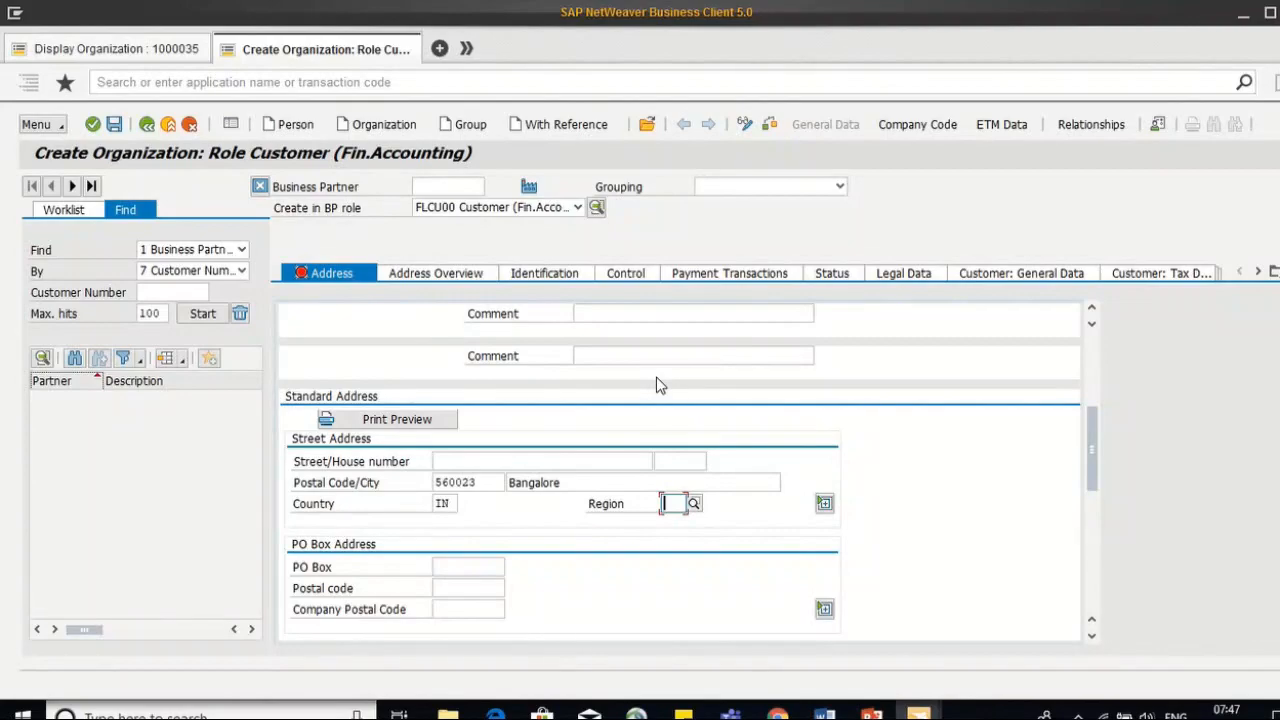
pyautogui.scroll(3, 656, 385)
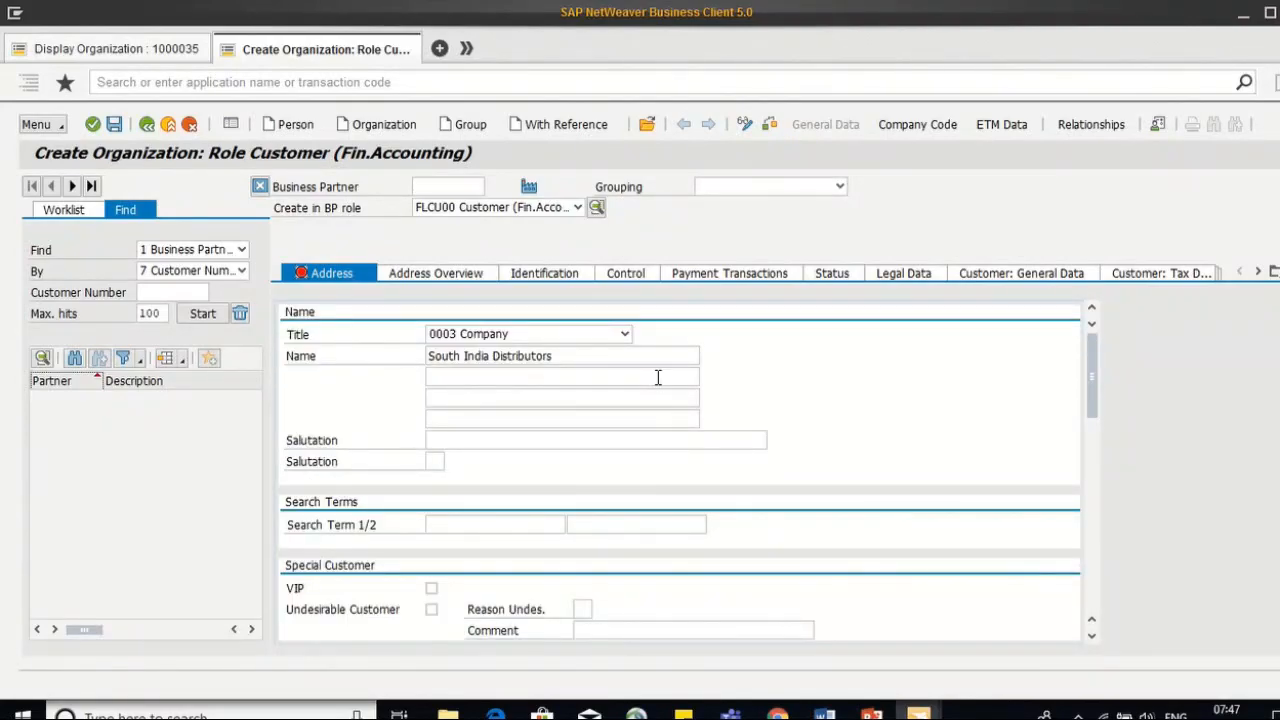
pyautogui.scroll(-4, 658, 380)
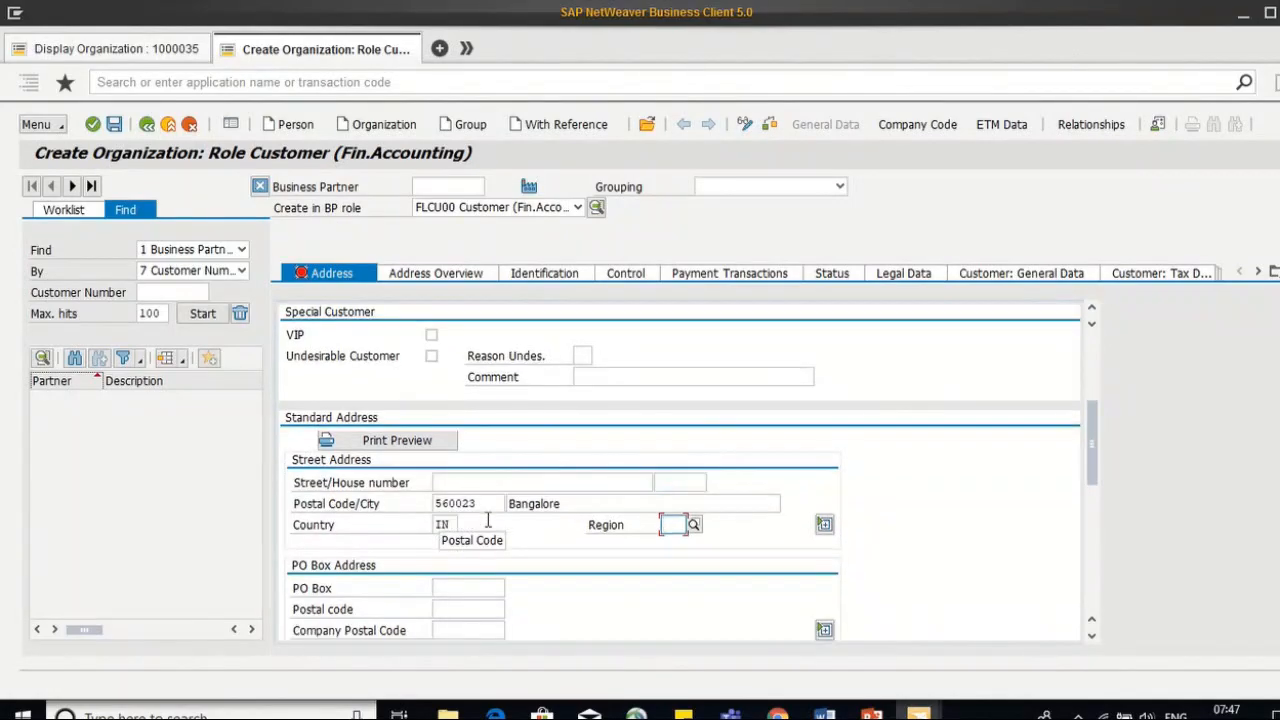
# Step: Set the region of the organization's street address to 10 Karnataka
pyautogui.scroll(-1, 486, 520)
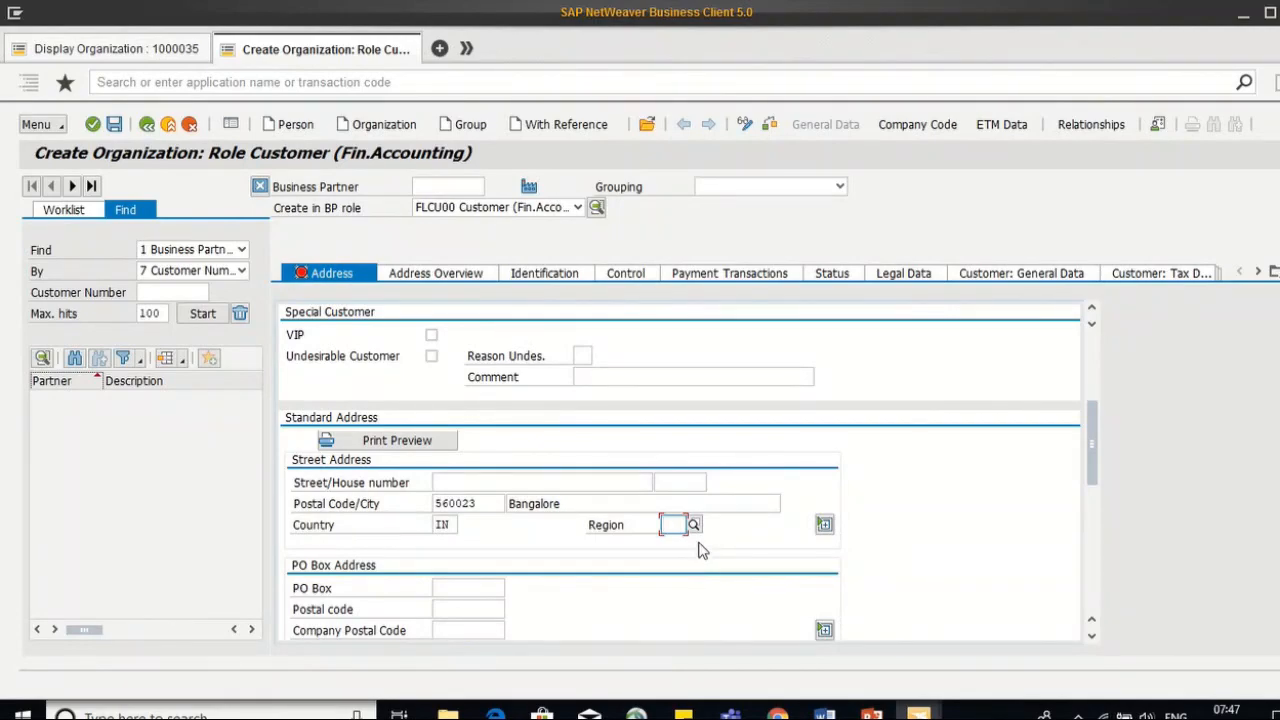
pyautogui.press('F4')
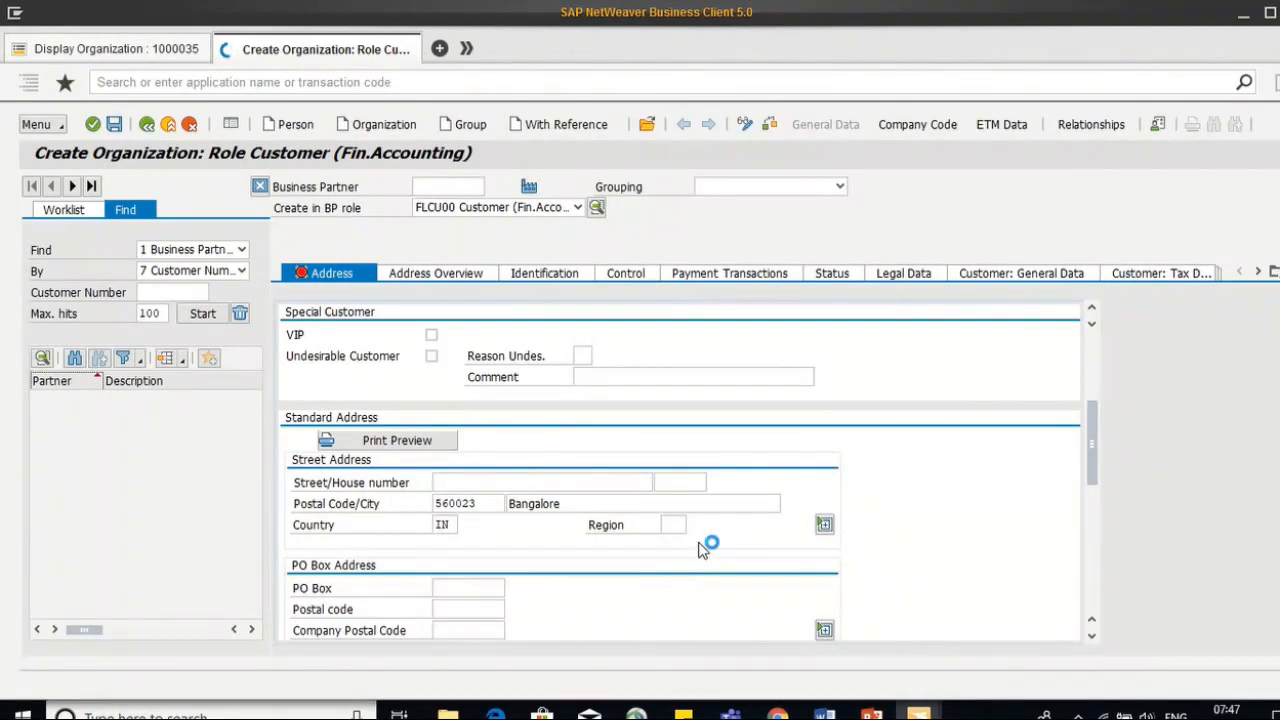
pyautogui.doubleClick(471, 416)
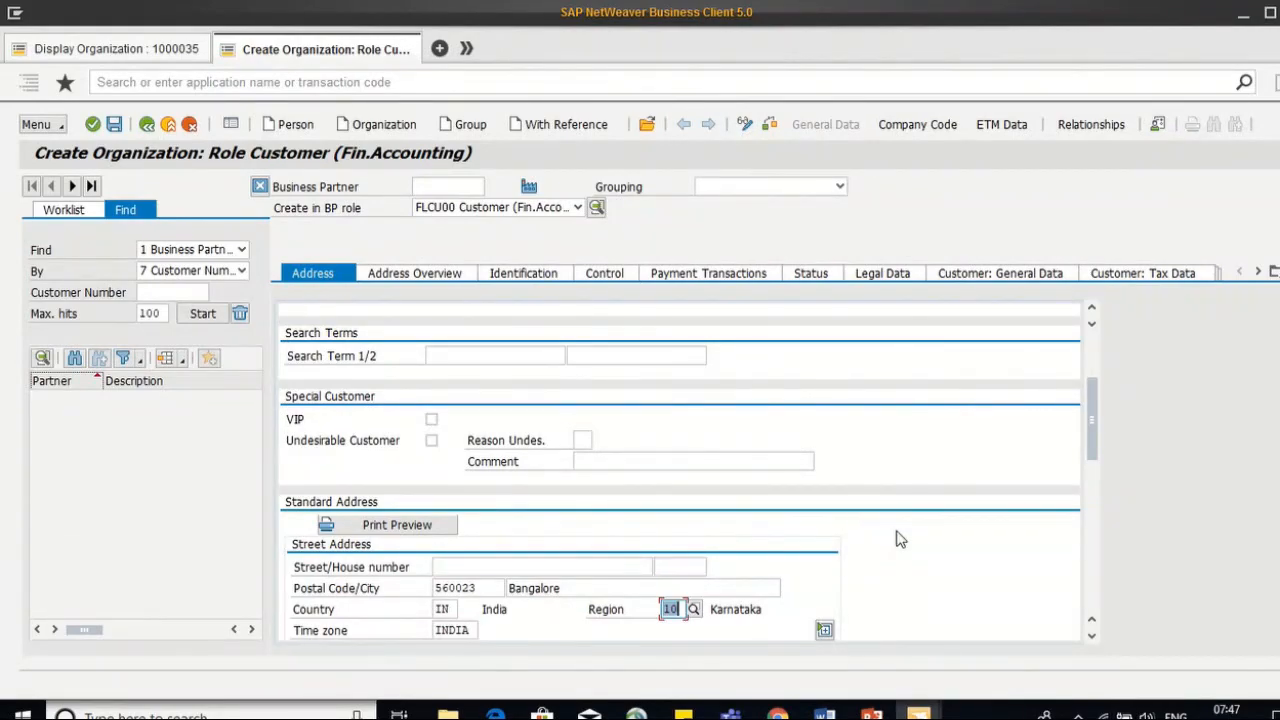
# Step: Review the organization's name and address entries and save the new business partner
pyautogui.scroll(-1, 897, 539)
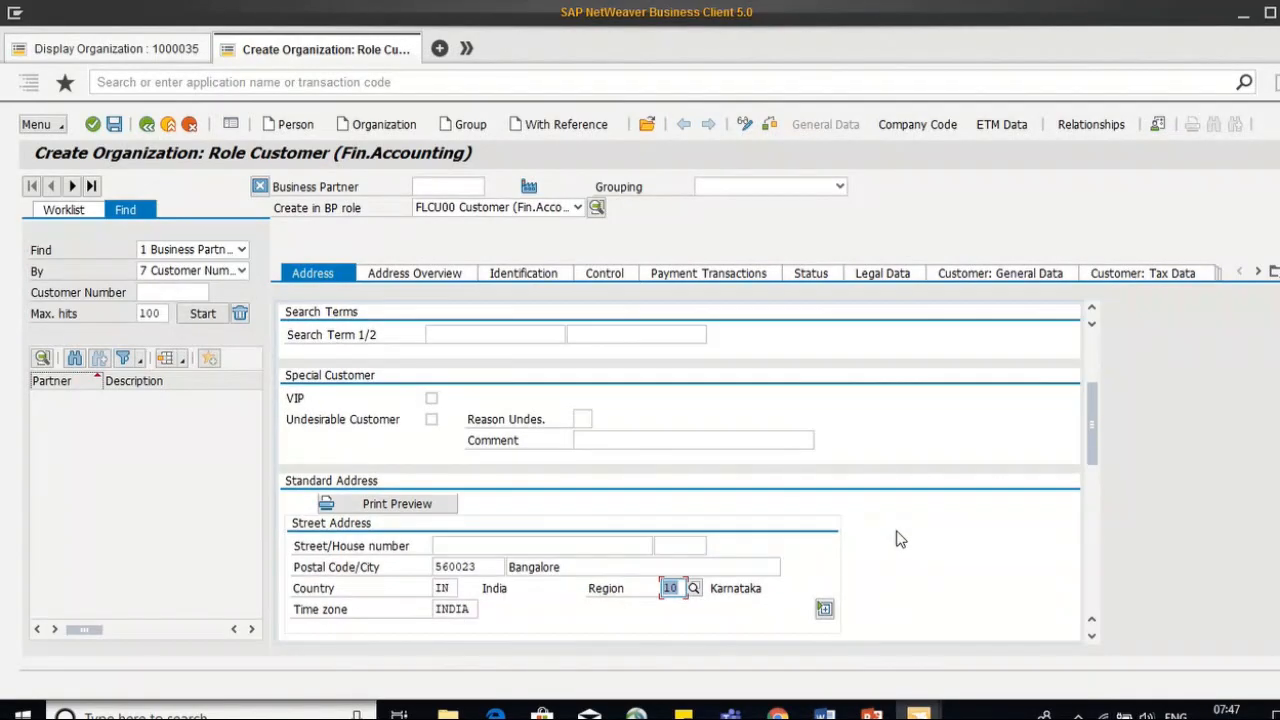
pyautogui.scroll(5, 897, 539)
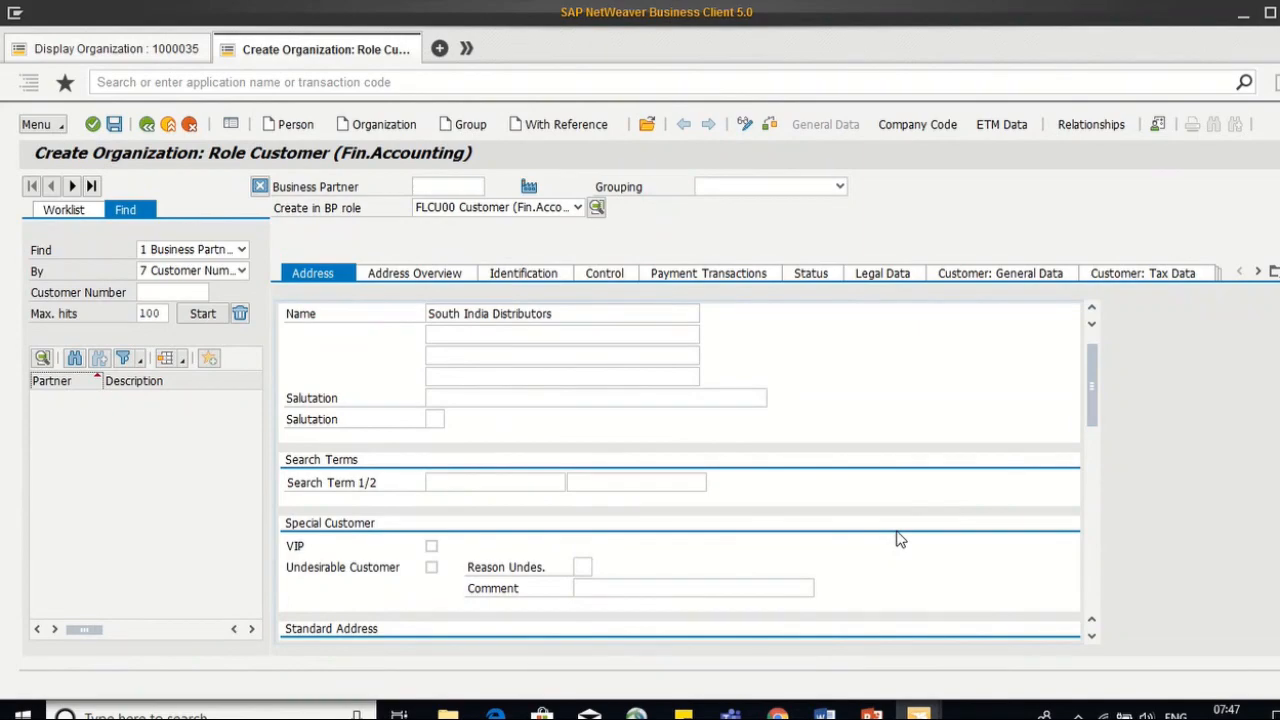
pyautogui.scroll(2, 897, 539)
pyautogui.scroll(-15, 897, 539)
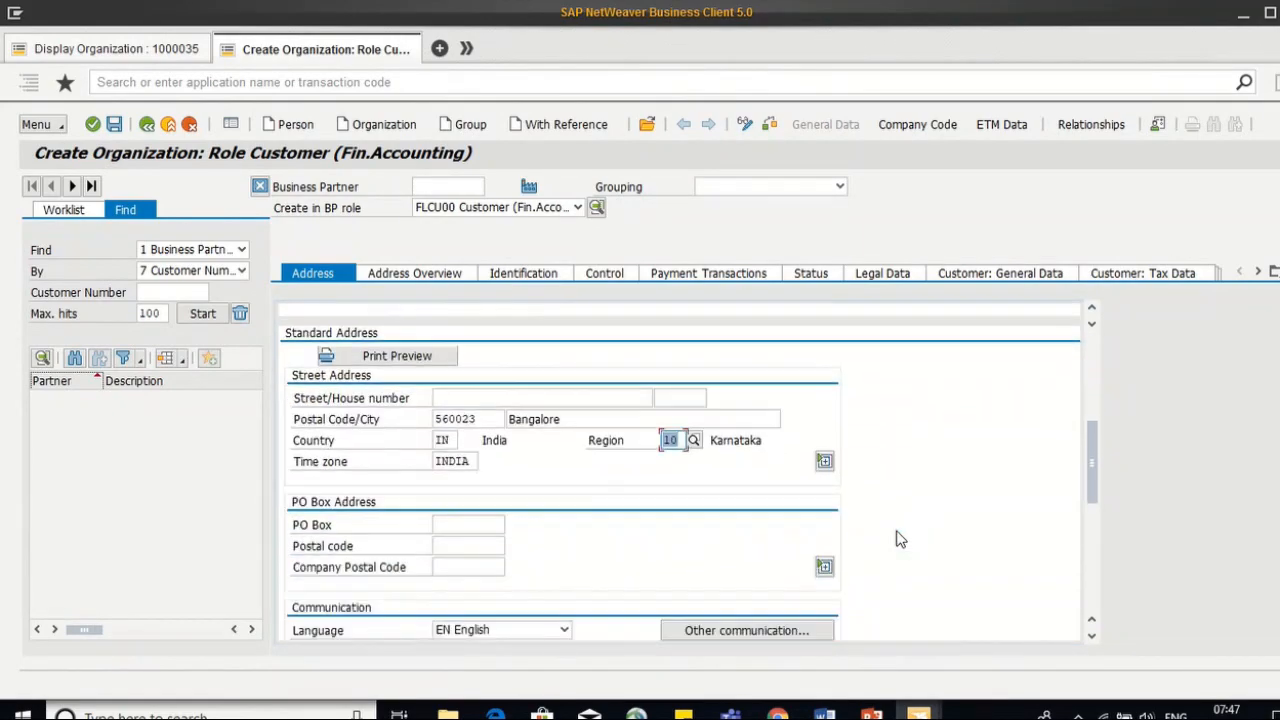
pyautogui.scroll(8, 897, 539)
pyautogui.scroll(6, 897, 539)
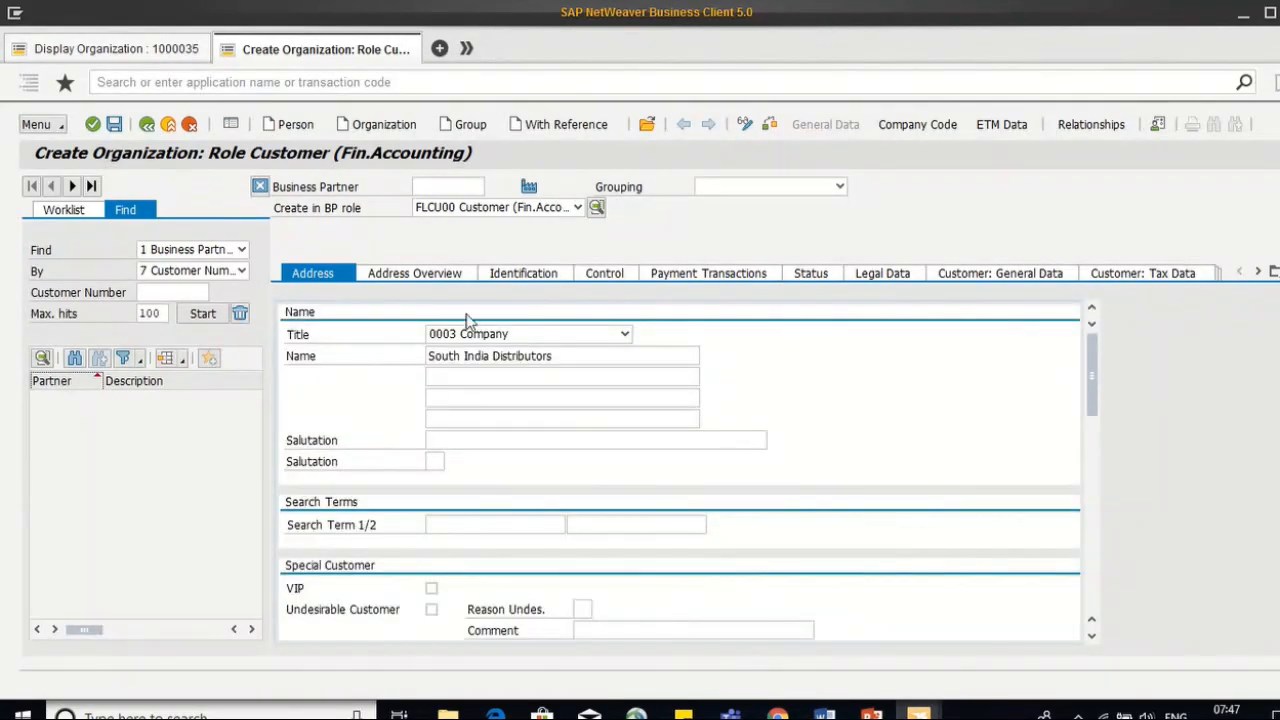
pyautogui.click(115, 125)
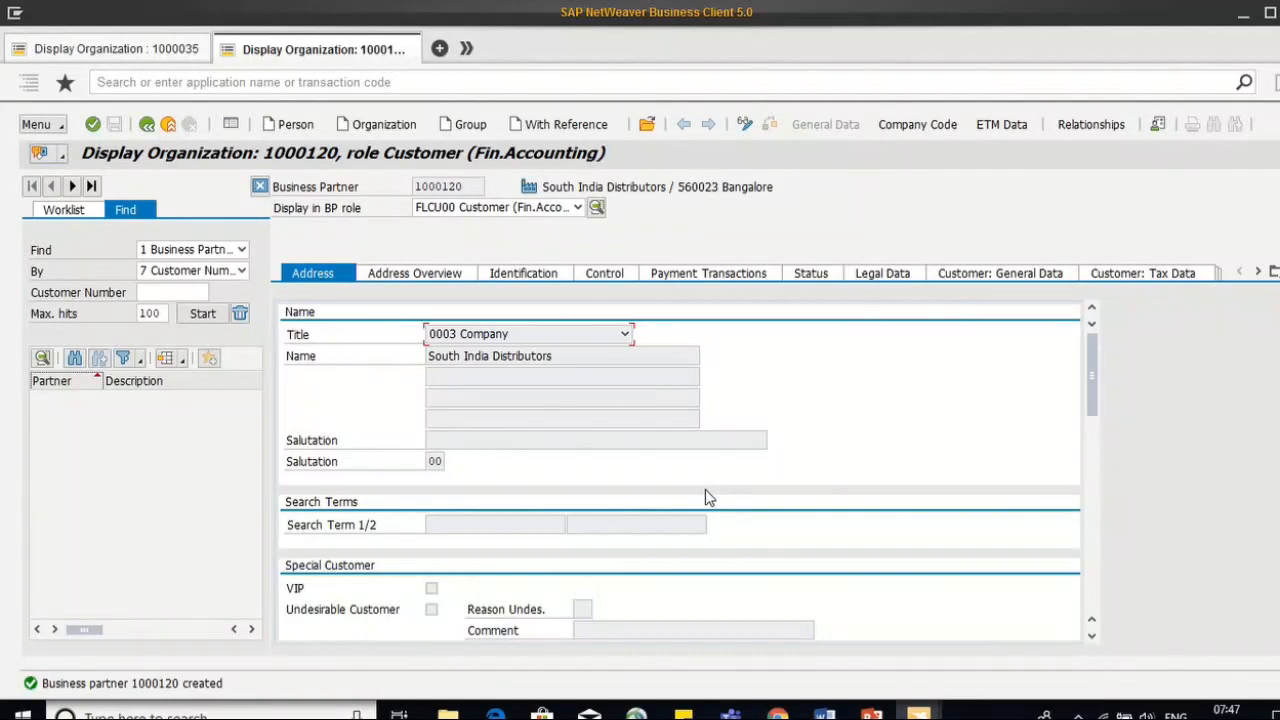
pyautogui.click(467, 188)
pyautogui.moveTo(467, 188); pyautogui.dragTo(415, 188)
pyautogui.click(415, 188)
pyautogui.click(470, 188)
# Step: Launch the Data Browser with SE16 in a new session and open table KNA1 with Customer as the selection field
pyautogui.click(445, 79)
pyautogui.write('/ose16')
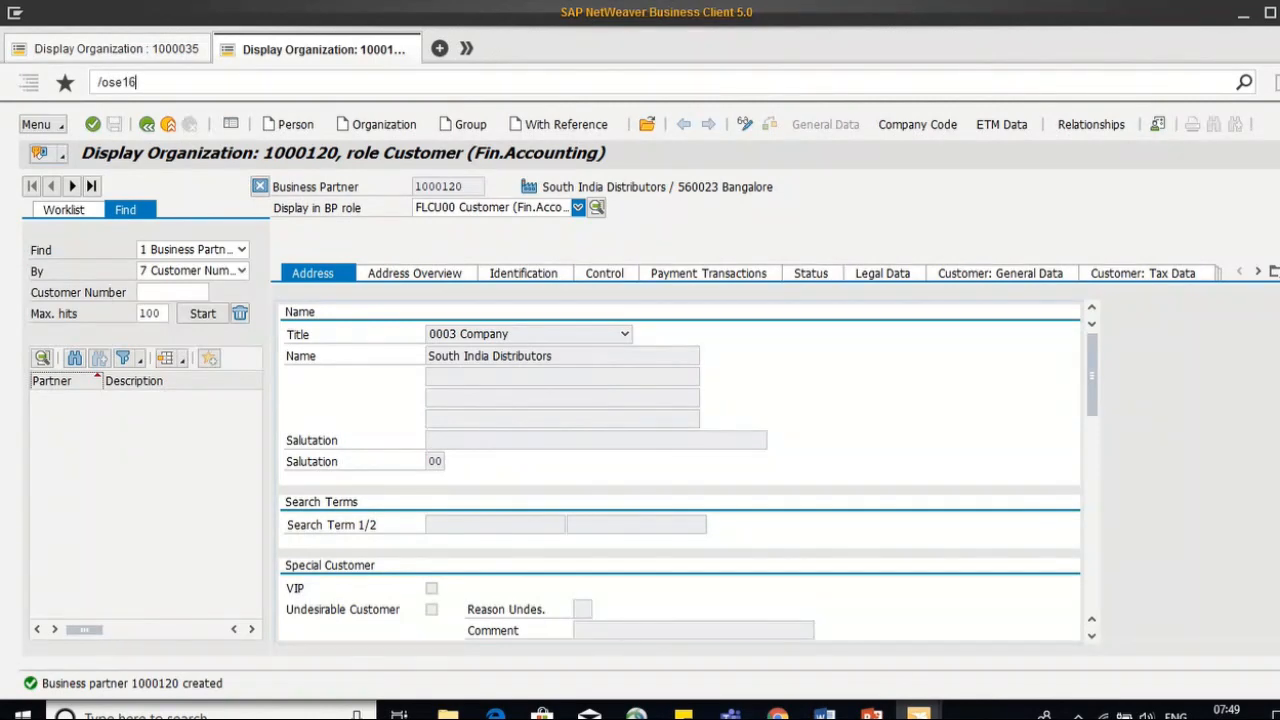
pyautogui.press('Return')
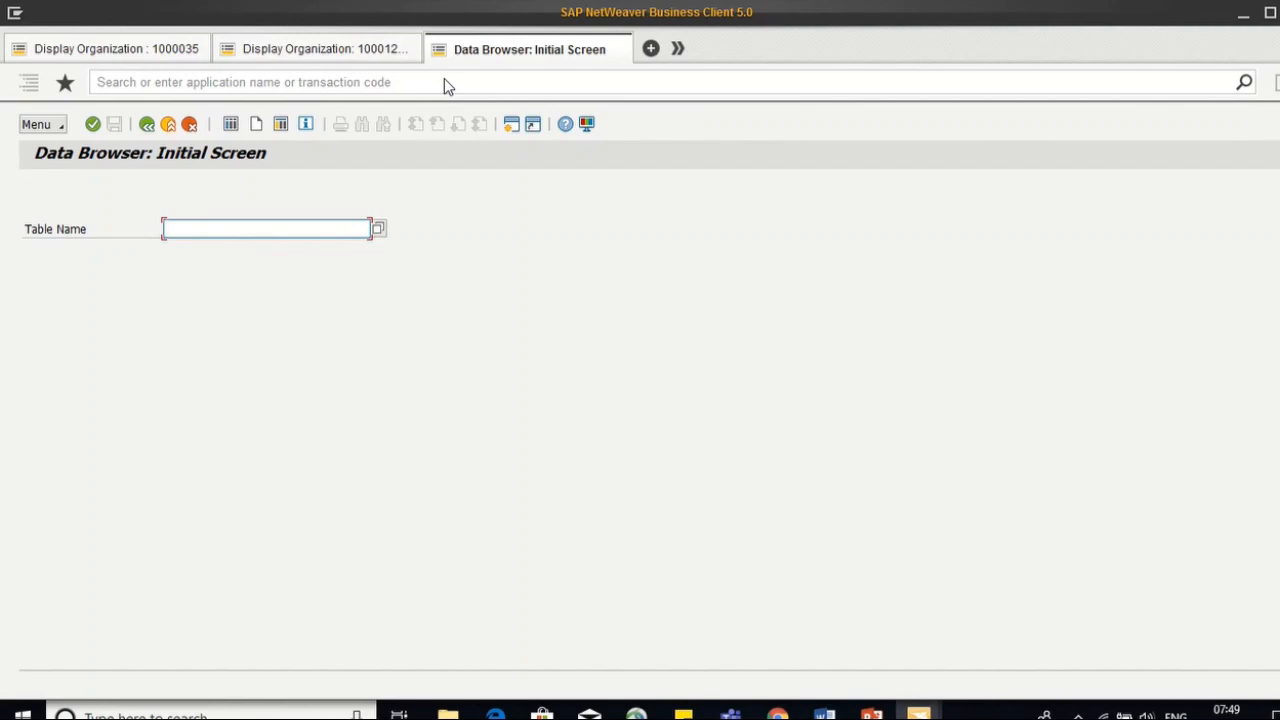
pyautogui.write('kna1')
pyautogui.press('Return')
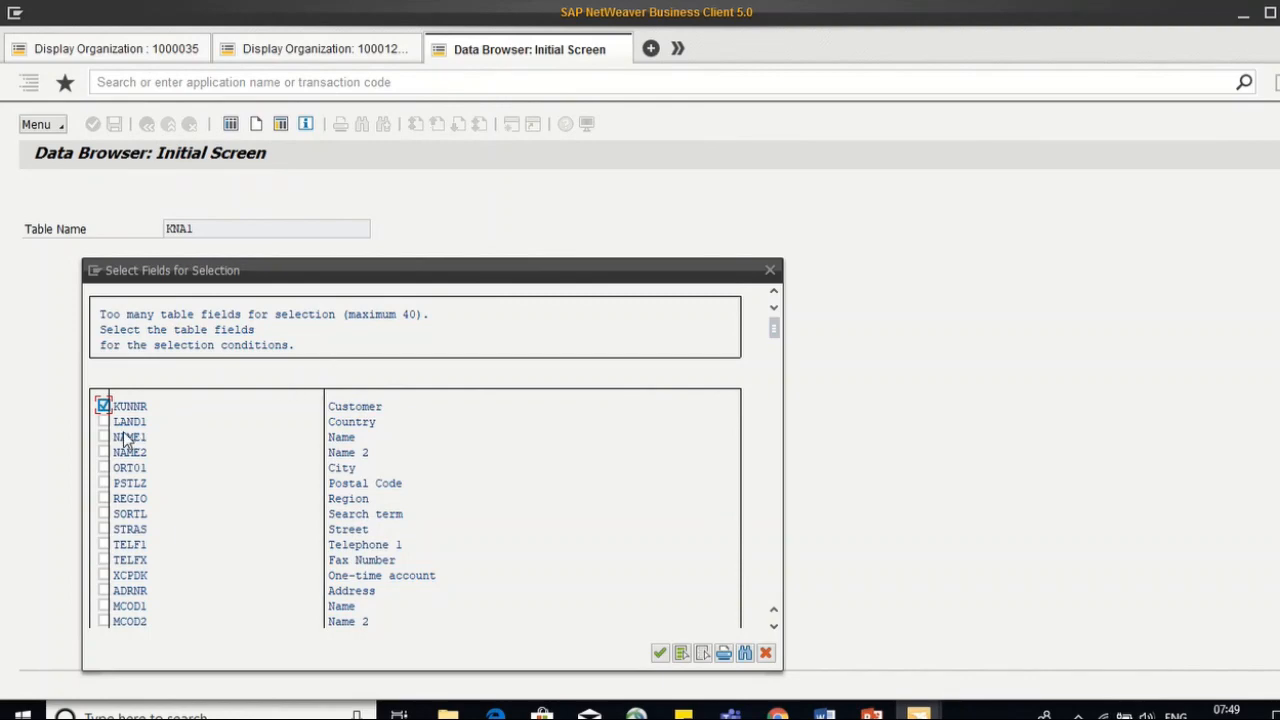
pyautogui.click(660, 652)
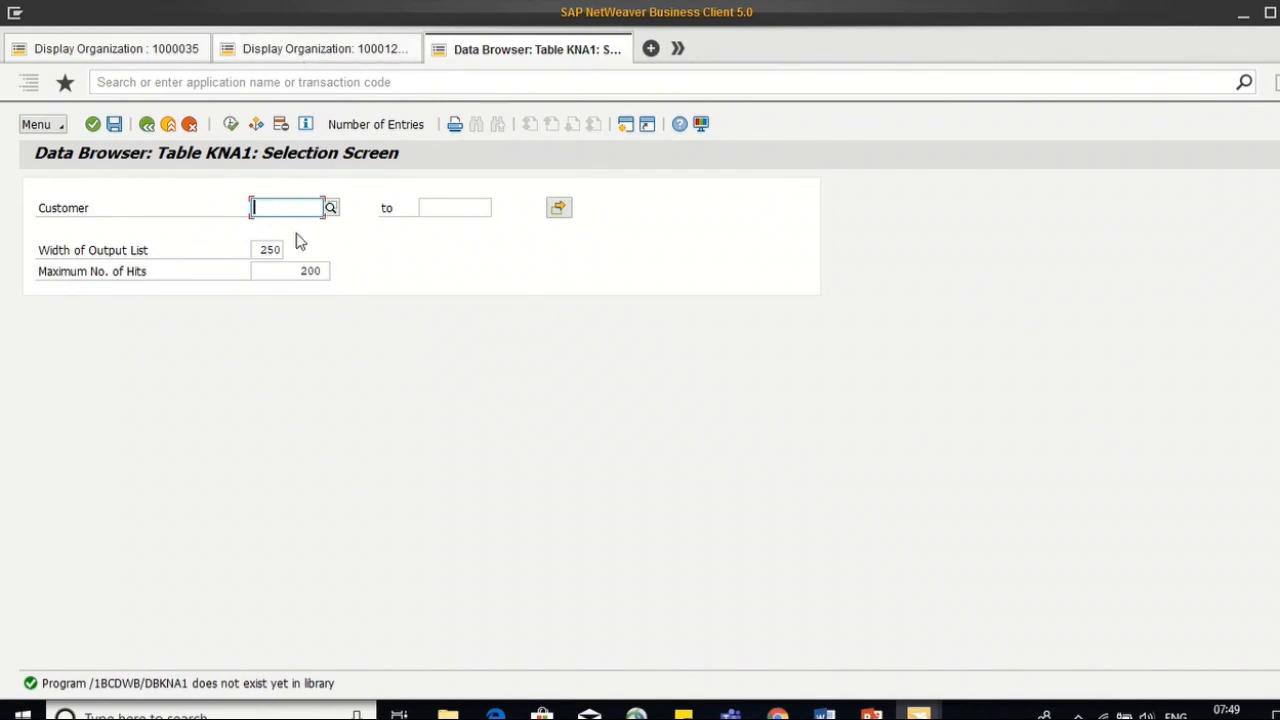
# Step: Search table KNA1 using the business partner number copied from the South India Distributors record
pyautogui.click(290, 52)
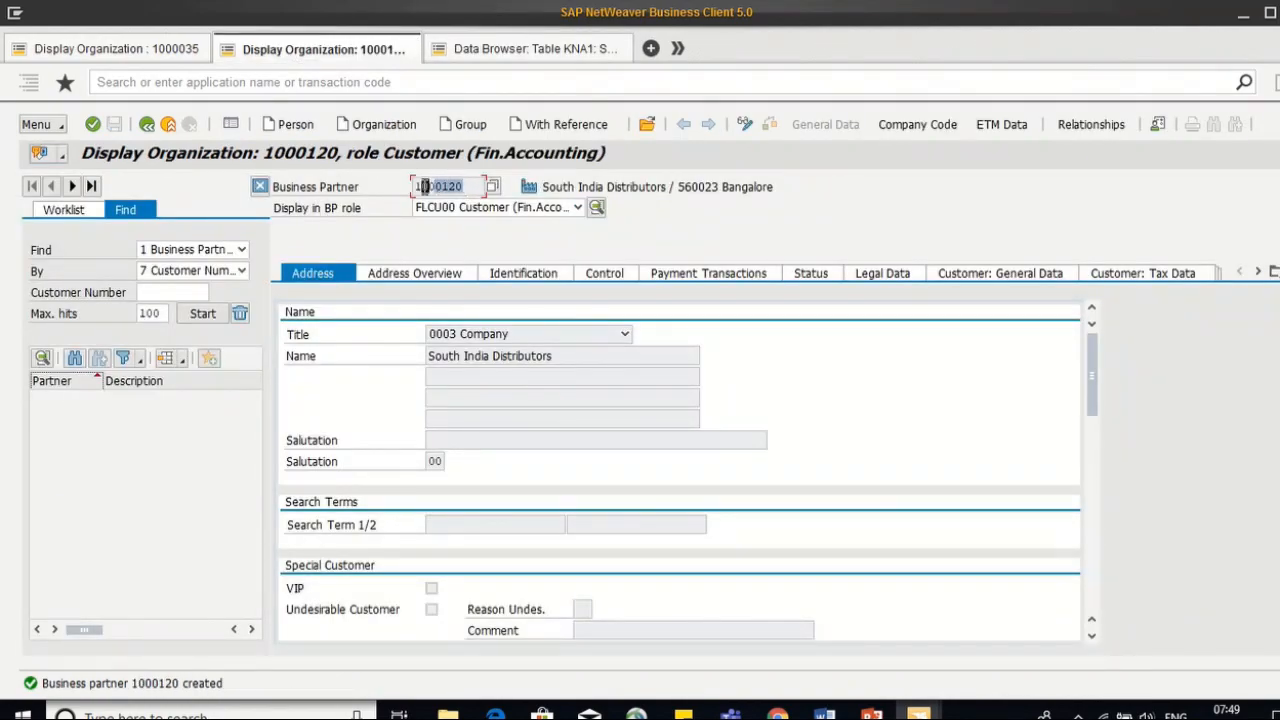
pyautogui.click(520, 48)
pyautogui.hotkey('ctrl', 'v')
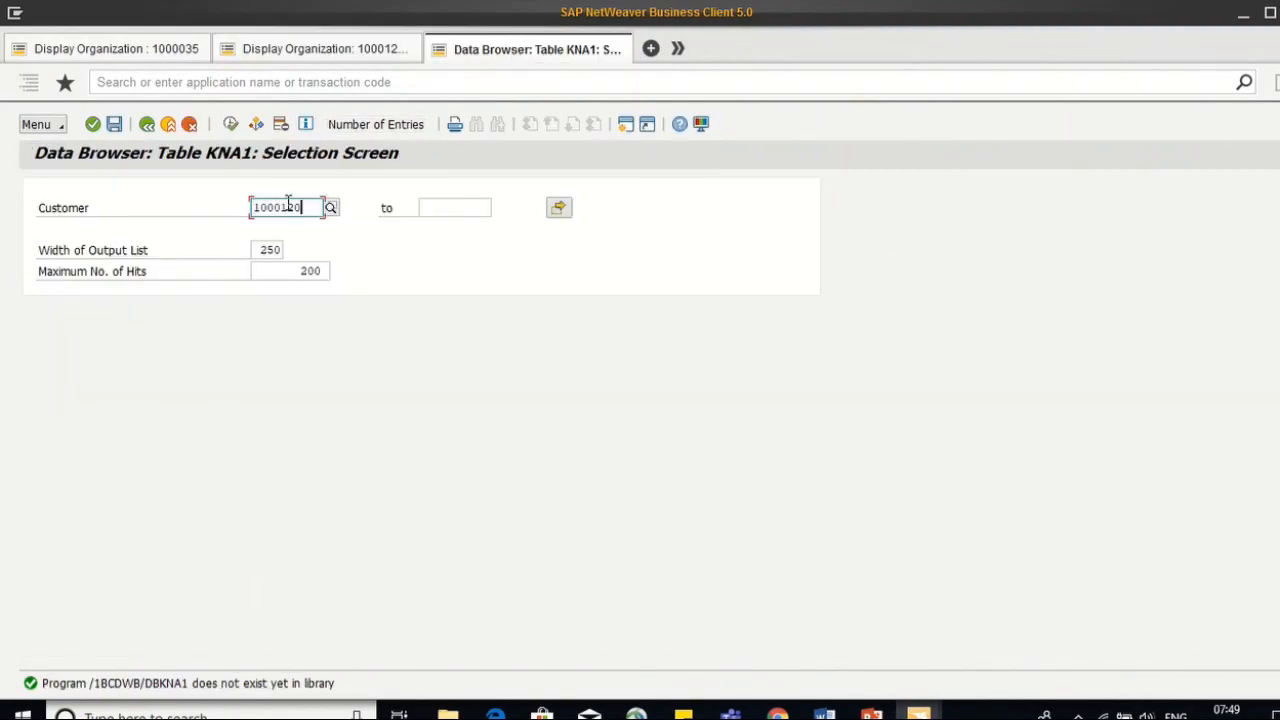
pyautogui.click(230, 124)
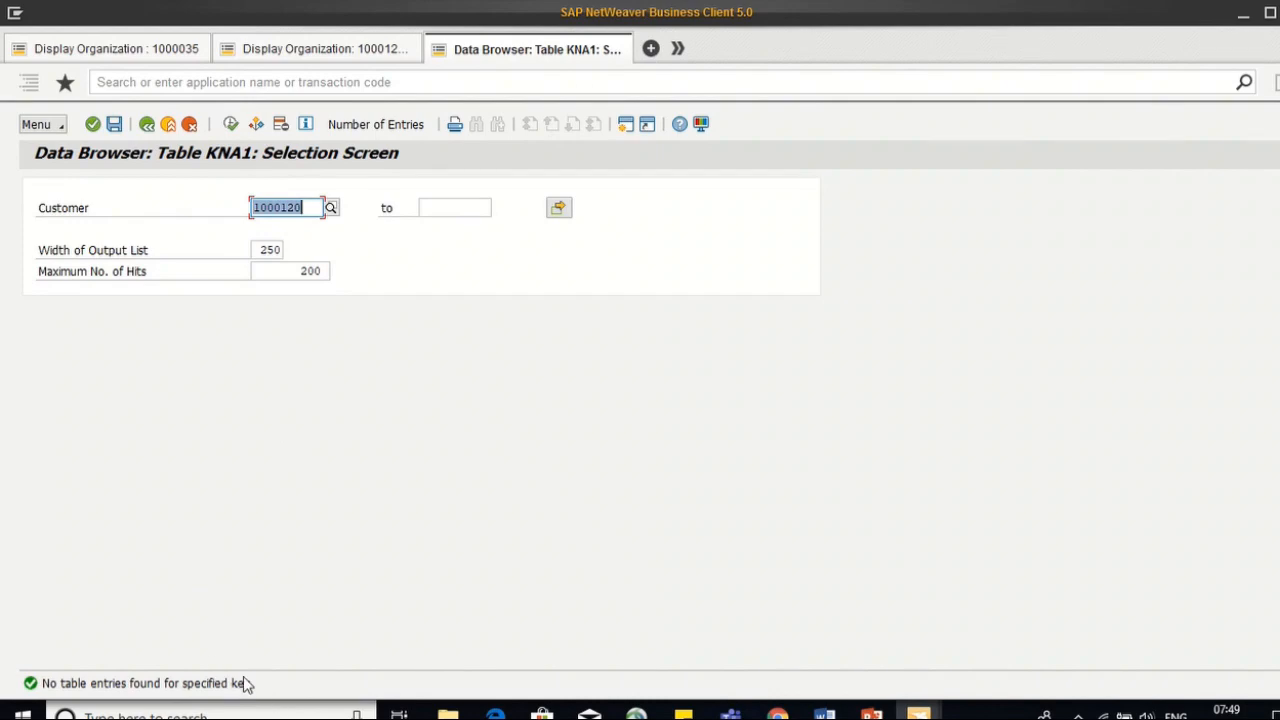
# Step: Open table BUT000 through SE16 in another new session and look up the entry for the copied business partner number
pyautogui.click(339, 86)
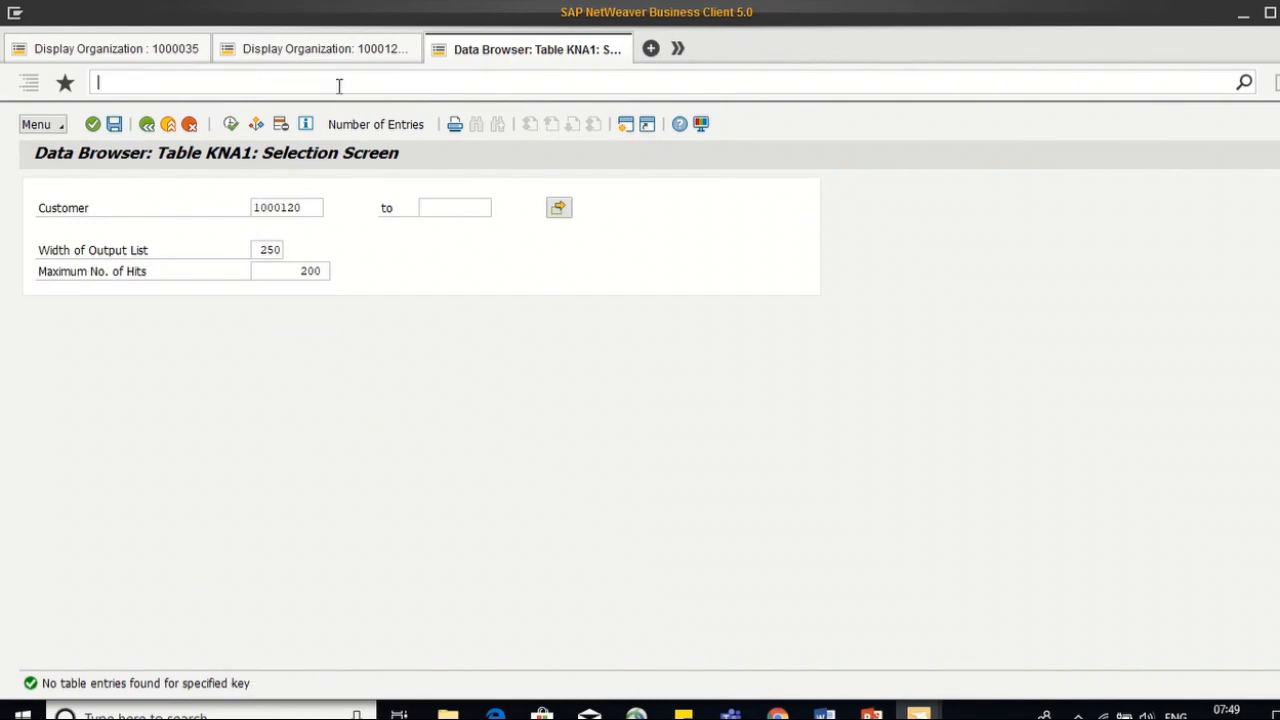
pyautogui.write('/ose16')
pyautogui.press('Return')
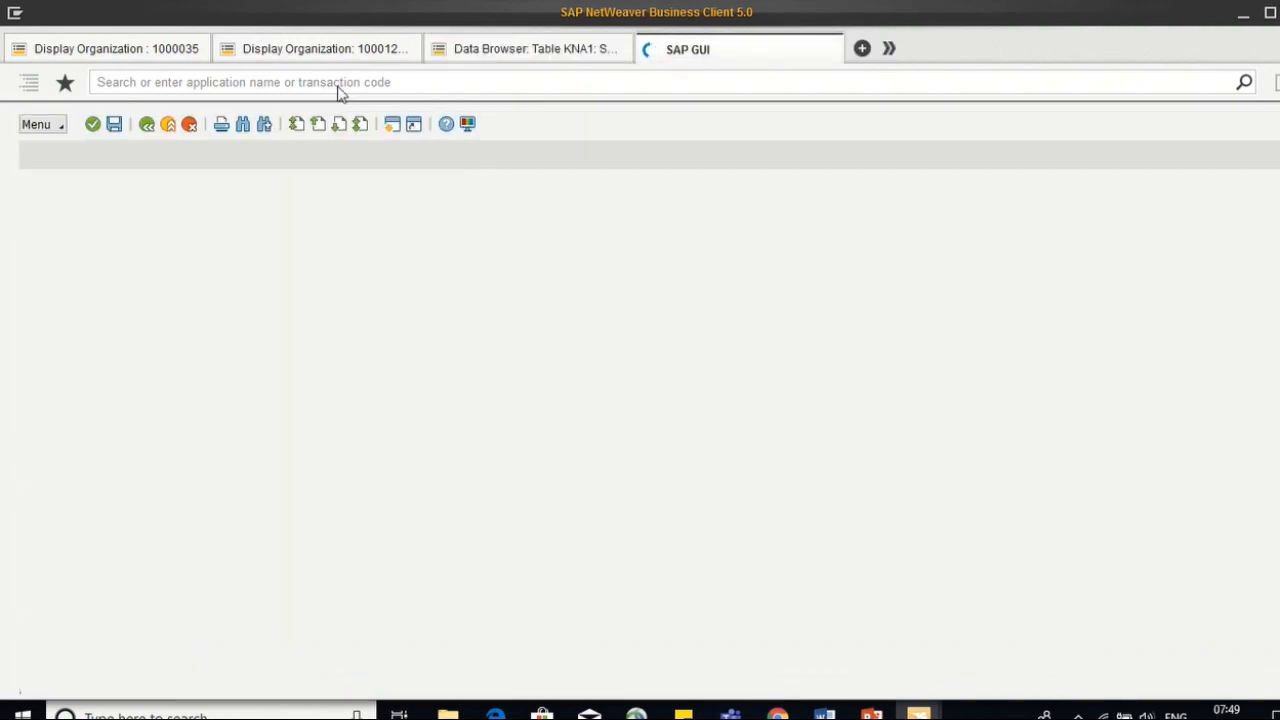
pyautogui.write('but000')
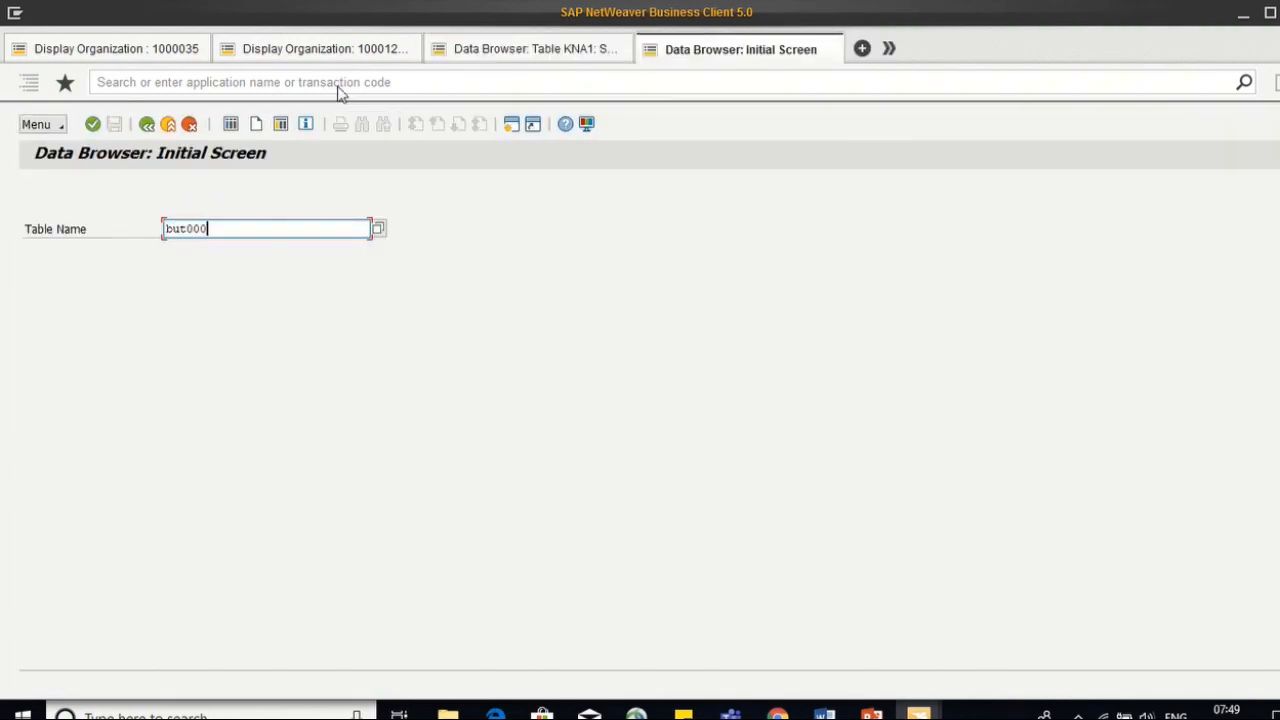
pyautogui.press('Return')
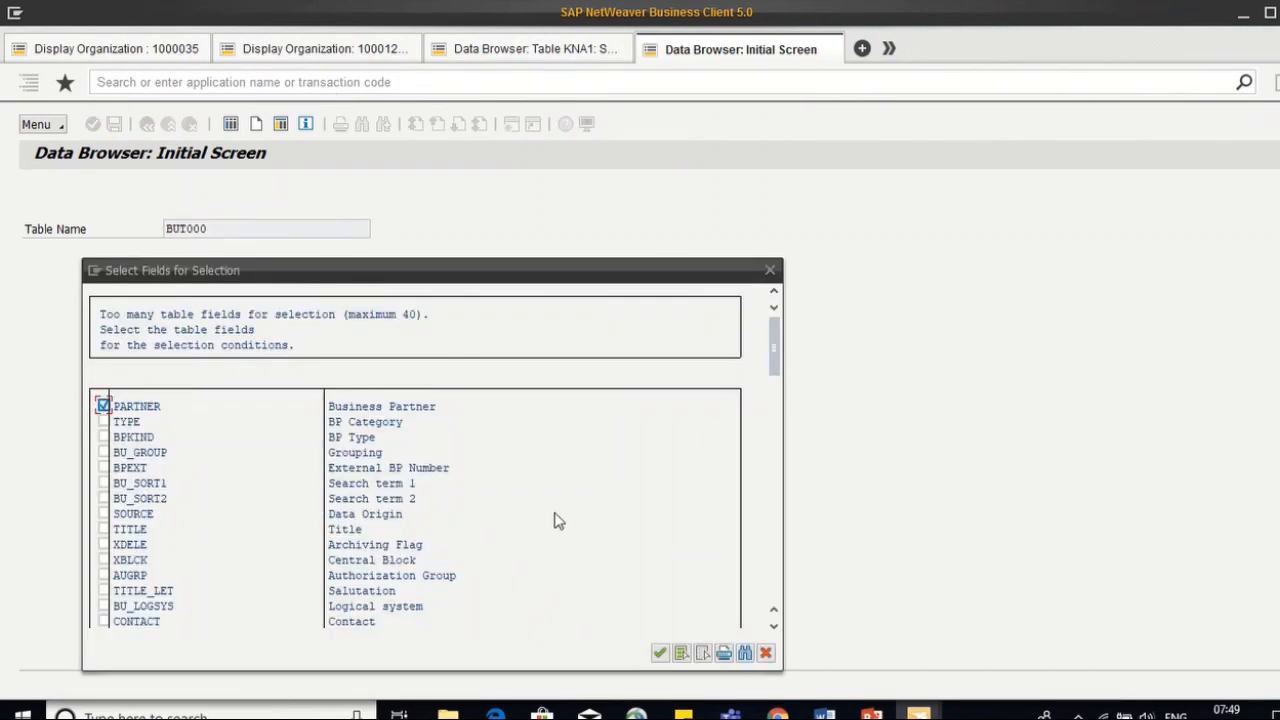
pyautogui.click(656, 656)
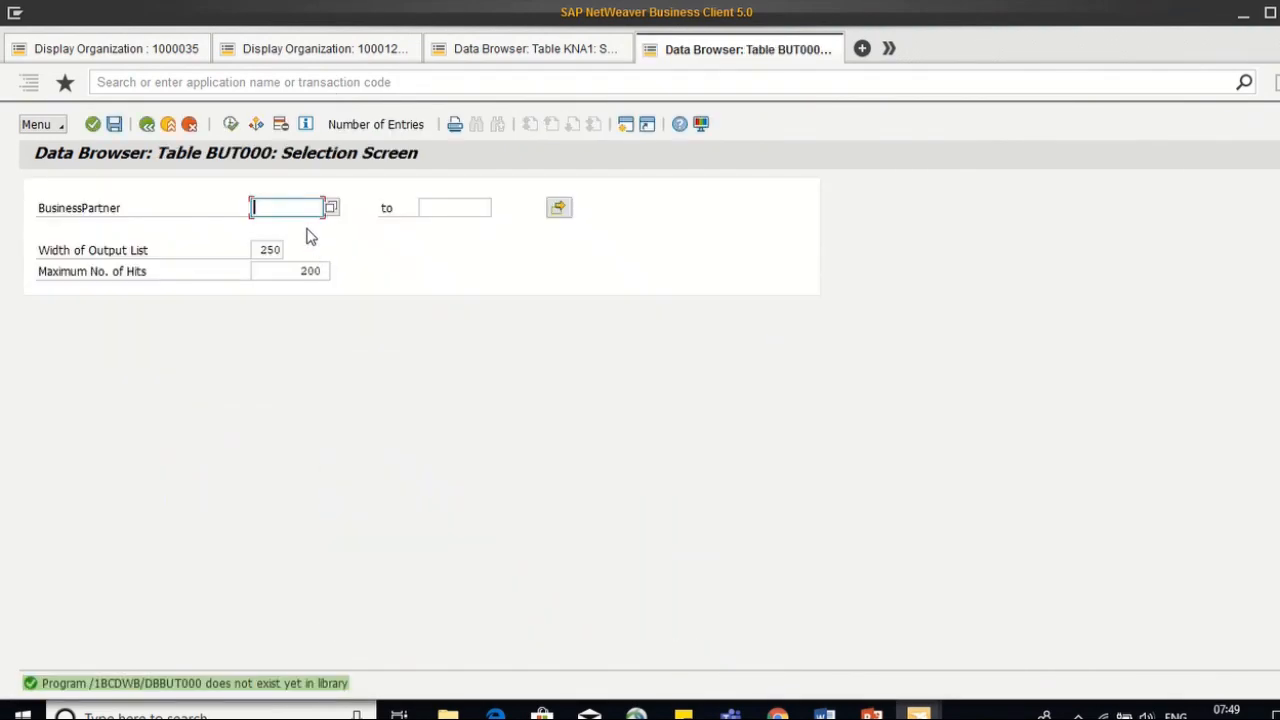
pyautogui.hotkey('ctrl', 'v')
pyautogui.click(231, 124)
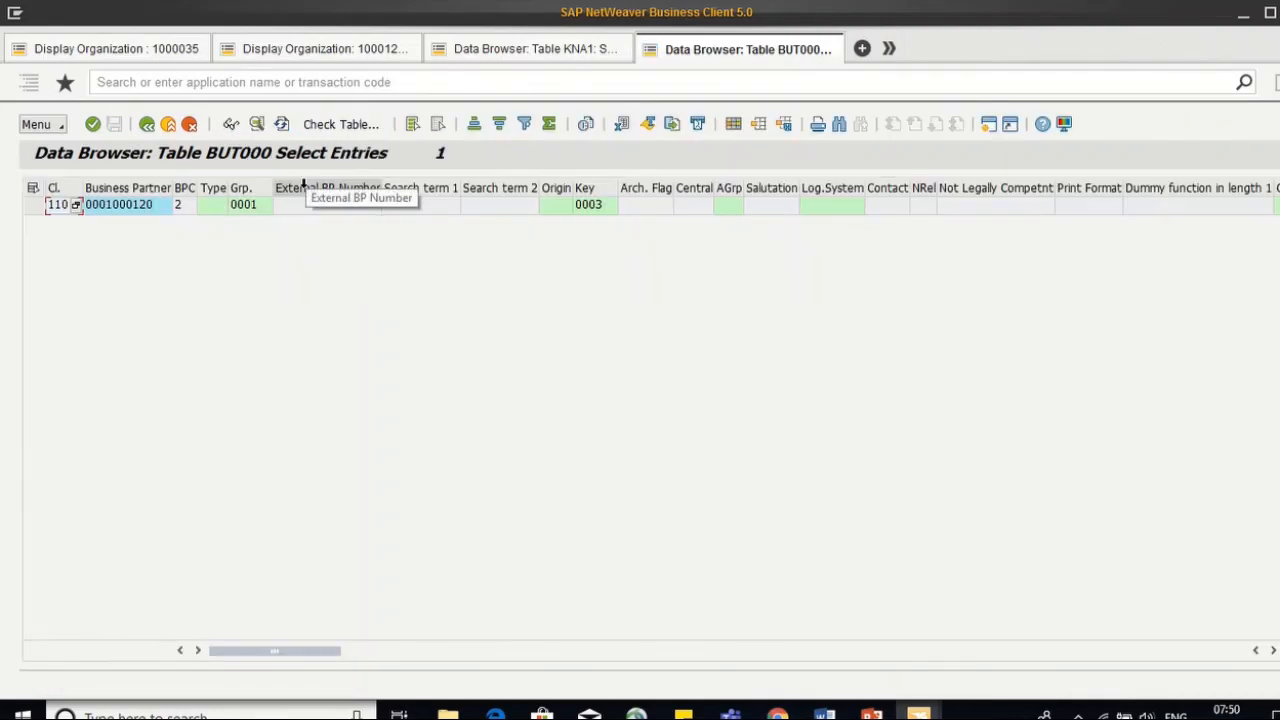
# Step: Switch South India Distributors to change mode in role FLCU00 Customer (Fin.Accounting) and open its company code data
pyautogui.click(389, 50)
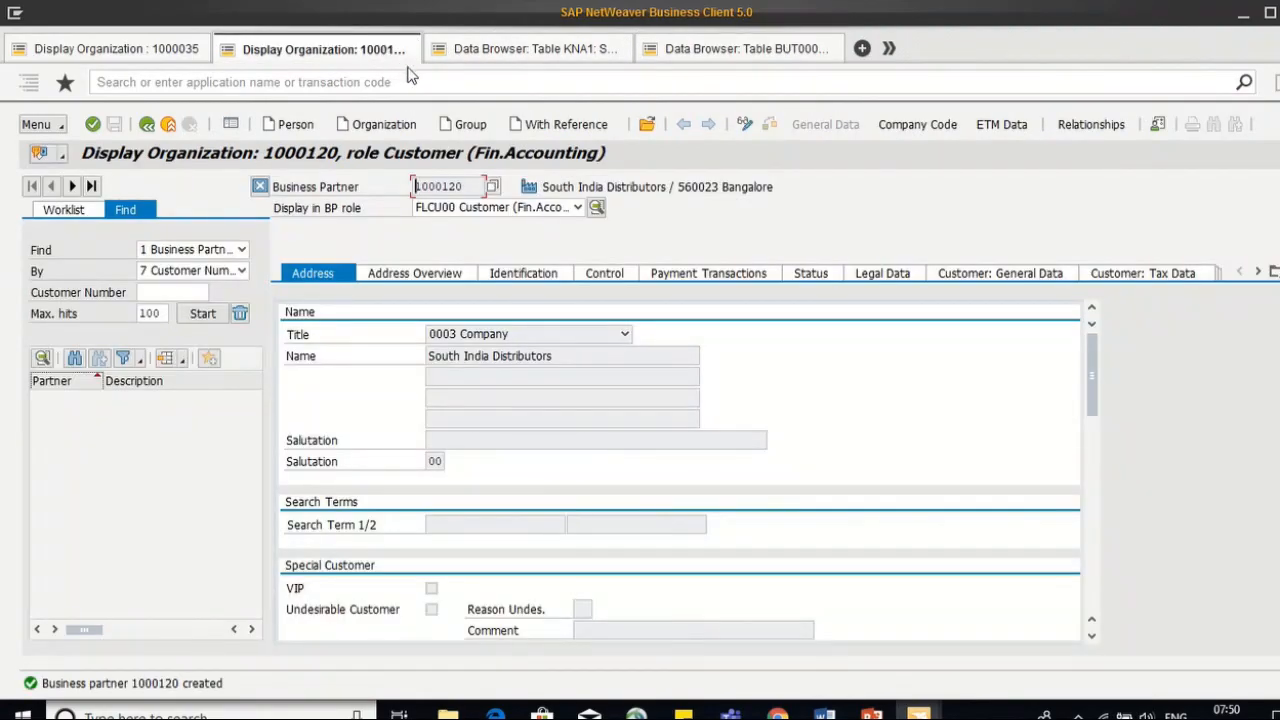
pyautogui.click(484, 210)
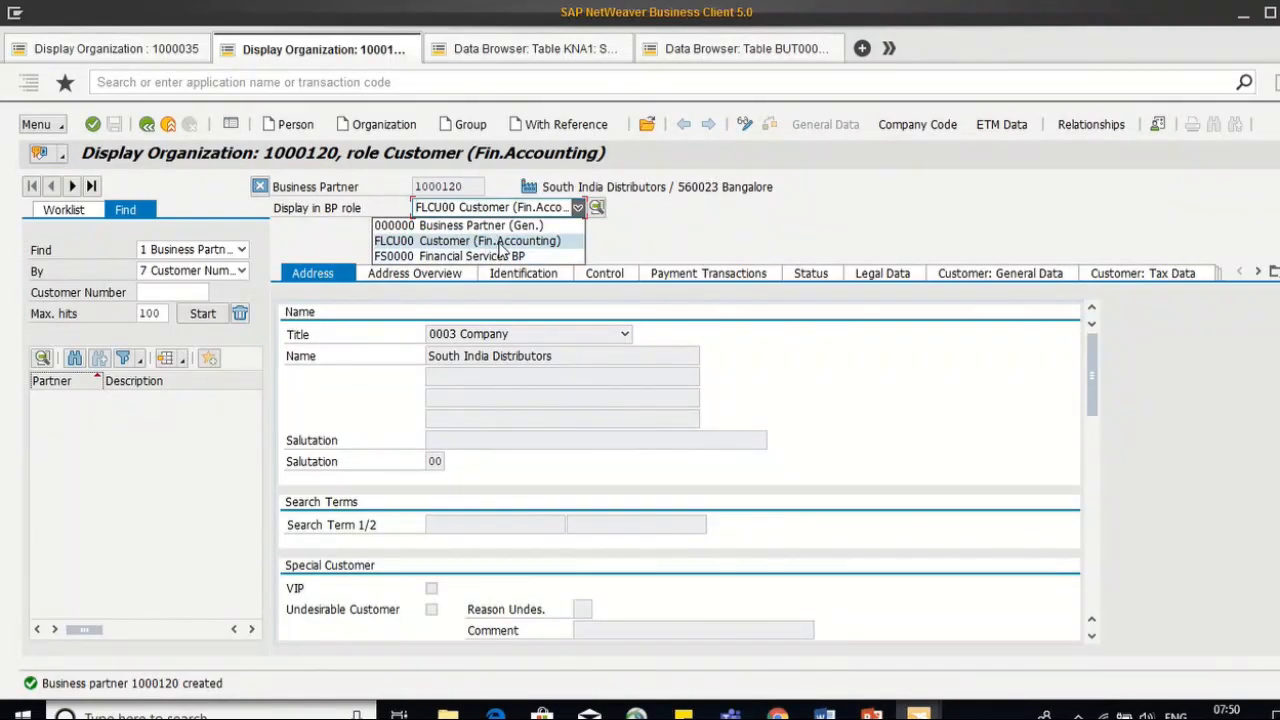
pyautogui.click(513, 243)
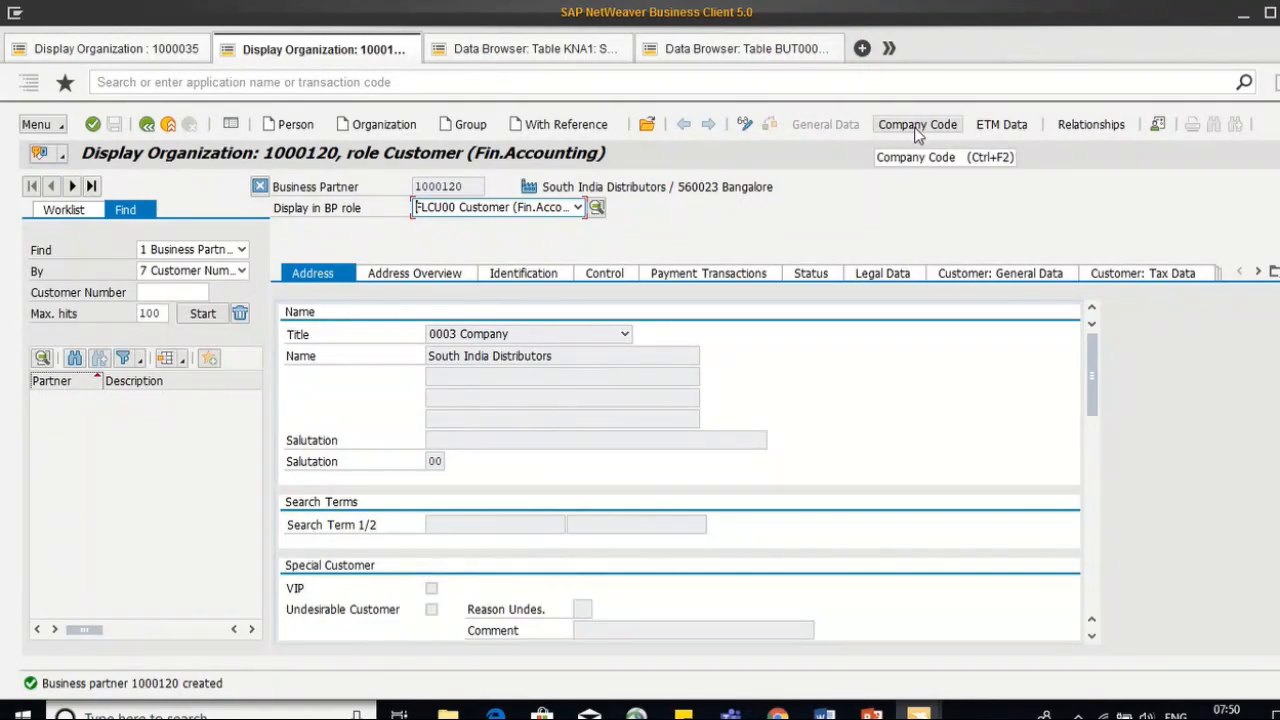
pyautogui.click(740, 125)
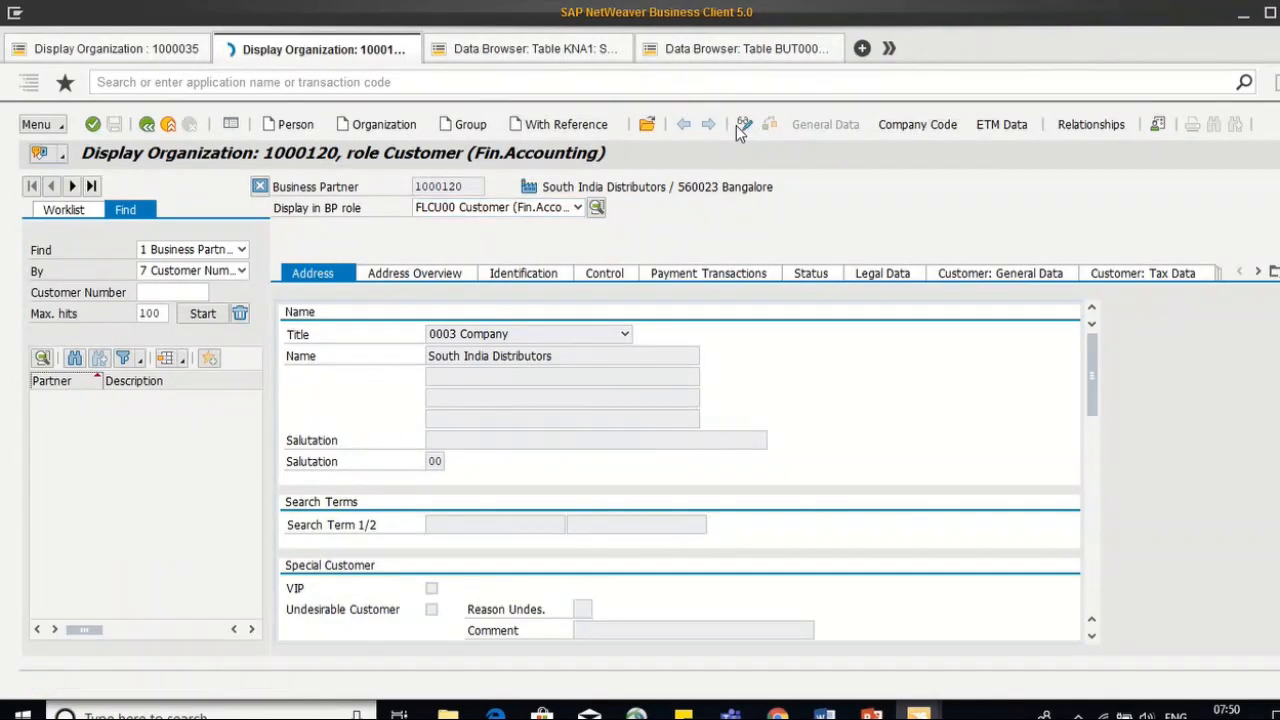
pyautogui.click(902, 130)
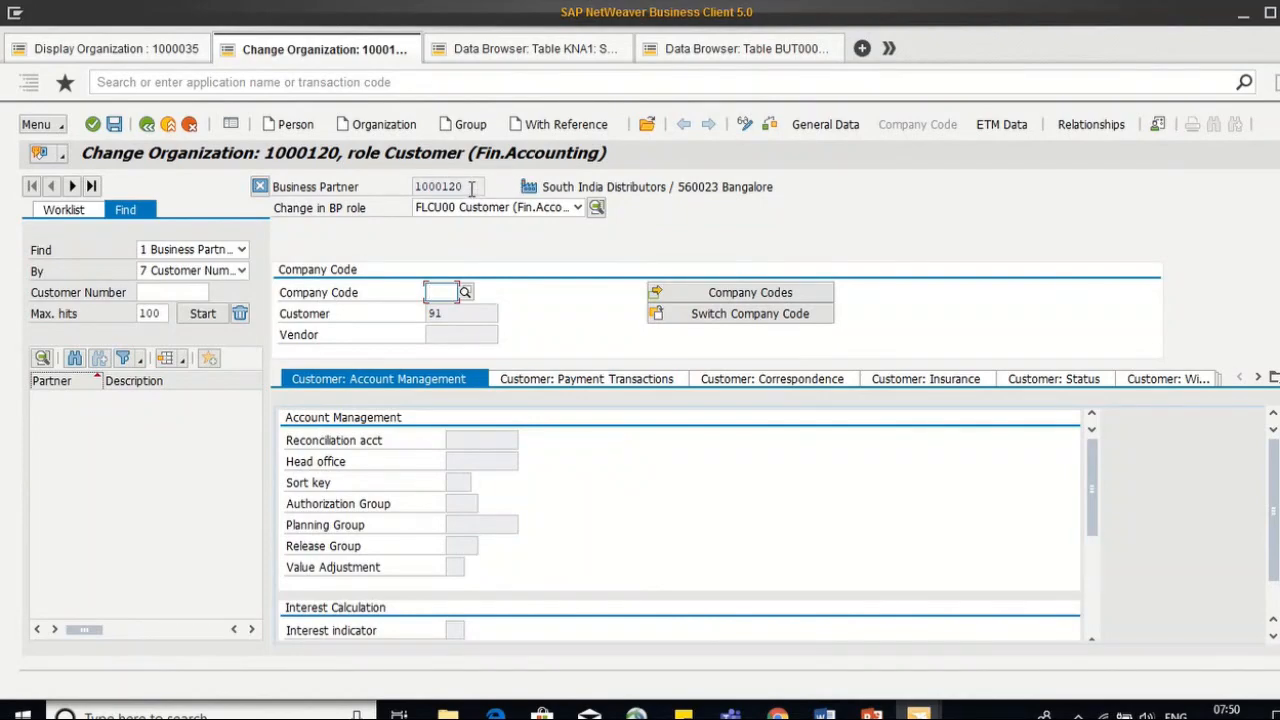
# Step: Look up the customer number shown in the company code data in table KNA1 and check the name in its entry
pyautogui.click(430, 316)
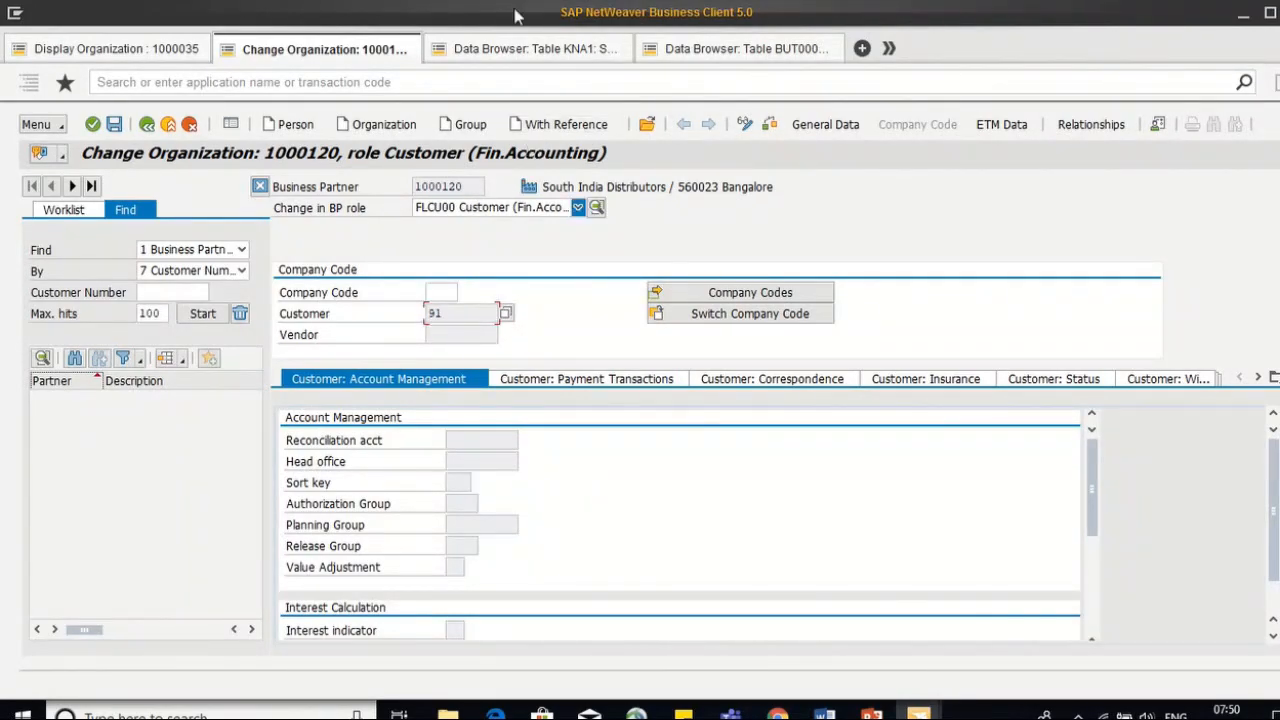
pyautogui.click(516, 50)
pyautogui.click(294, 209)
pyautogui.press('BackSpace')
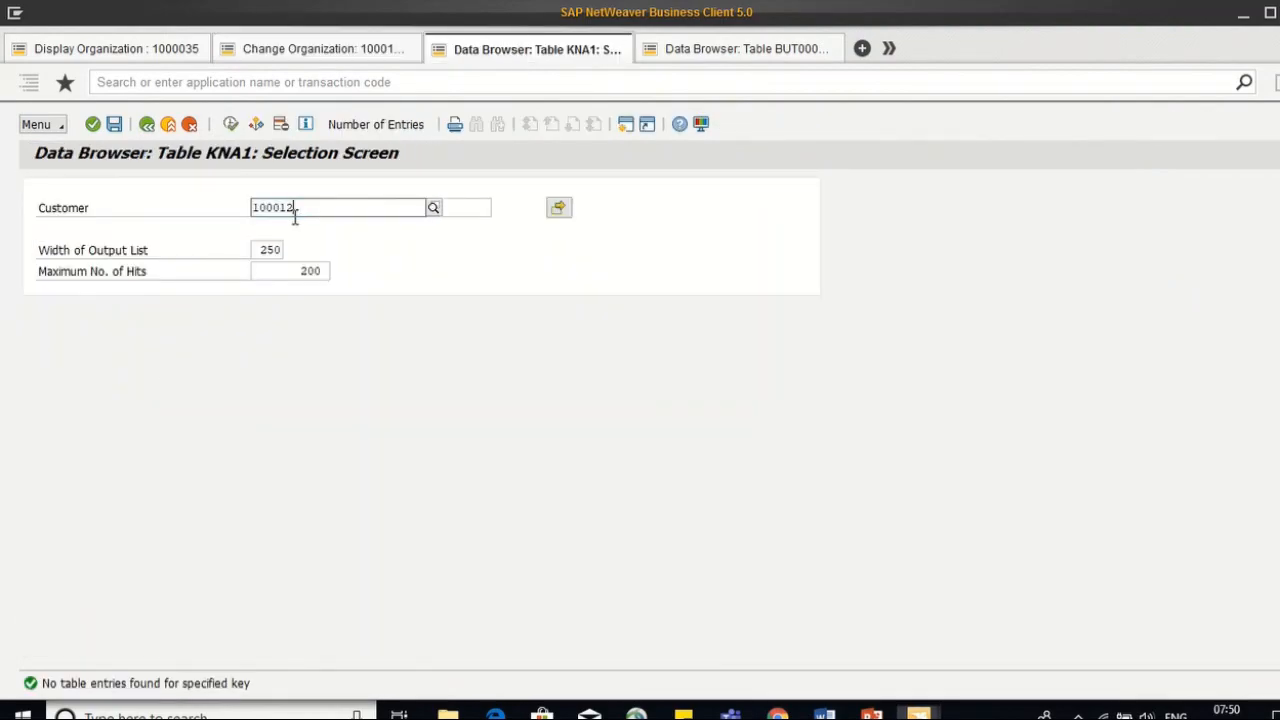
pyautogui.press('BackSpace')
pyautogui.press('BackSpace')
pyautogui.press('BackSpace')
pyautogui.press('BackSpace')
pyautogui.press('BackSpace')
pyautogui.press('BackSpace')
pyautogui.write('91')
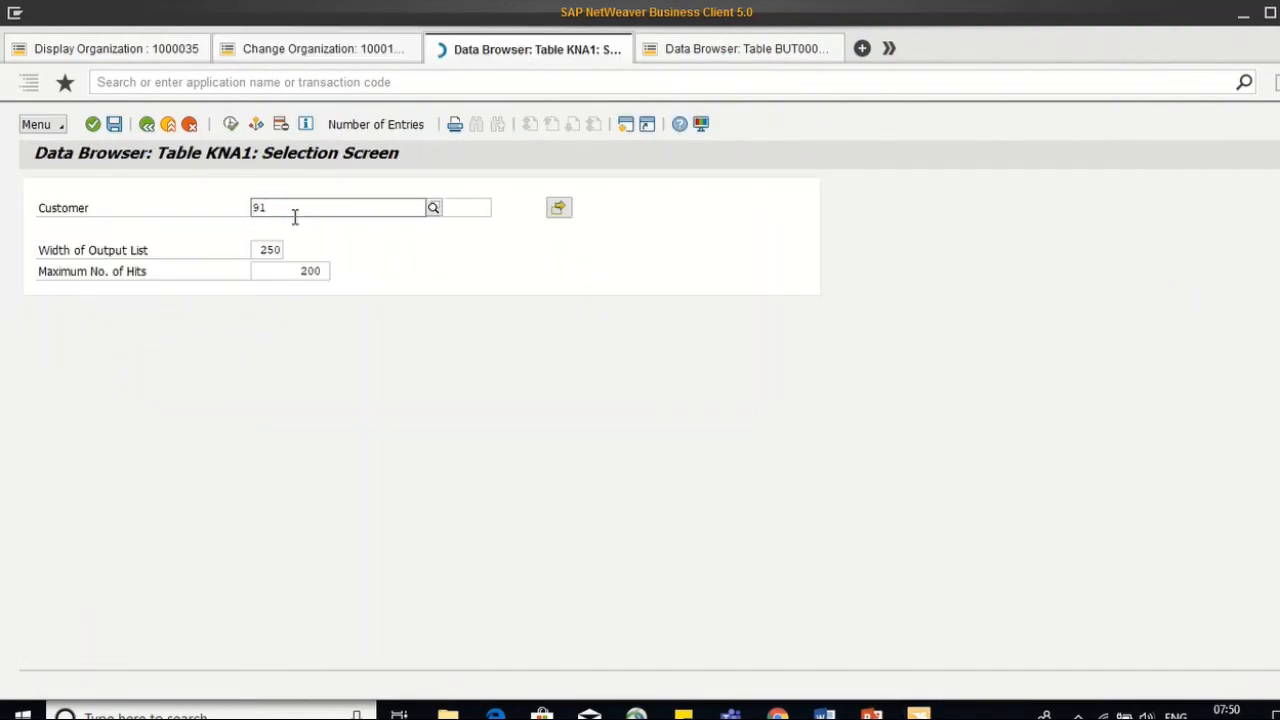
pyautogui.press('Return')
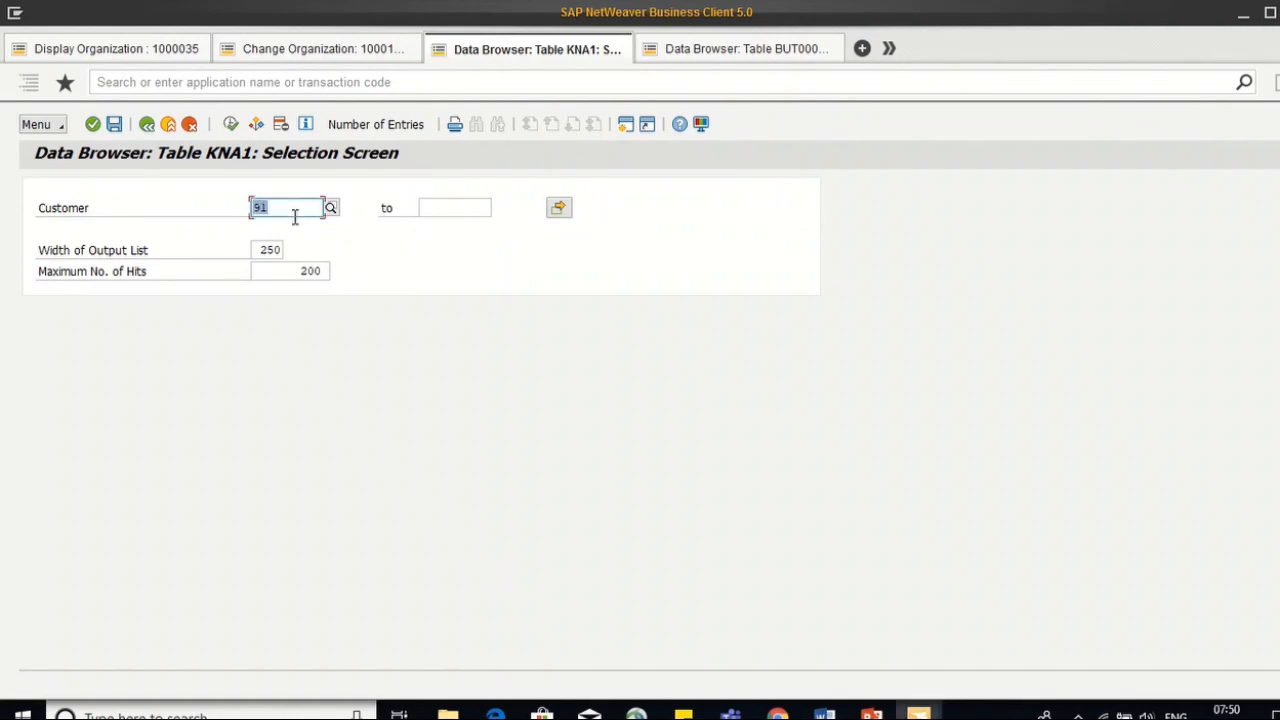
pyautogui.press('F8')
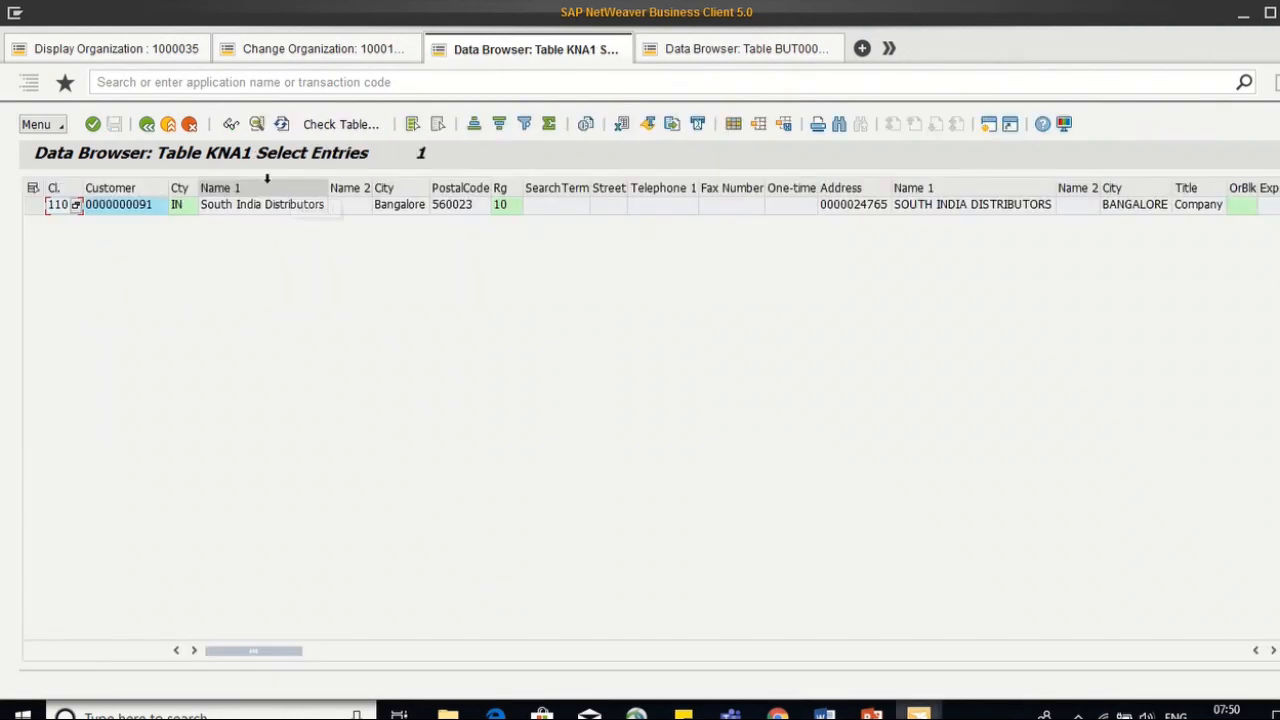
pyautogui.click(268, 208)
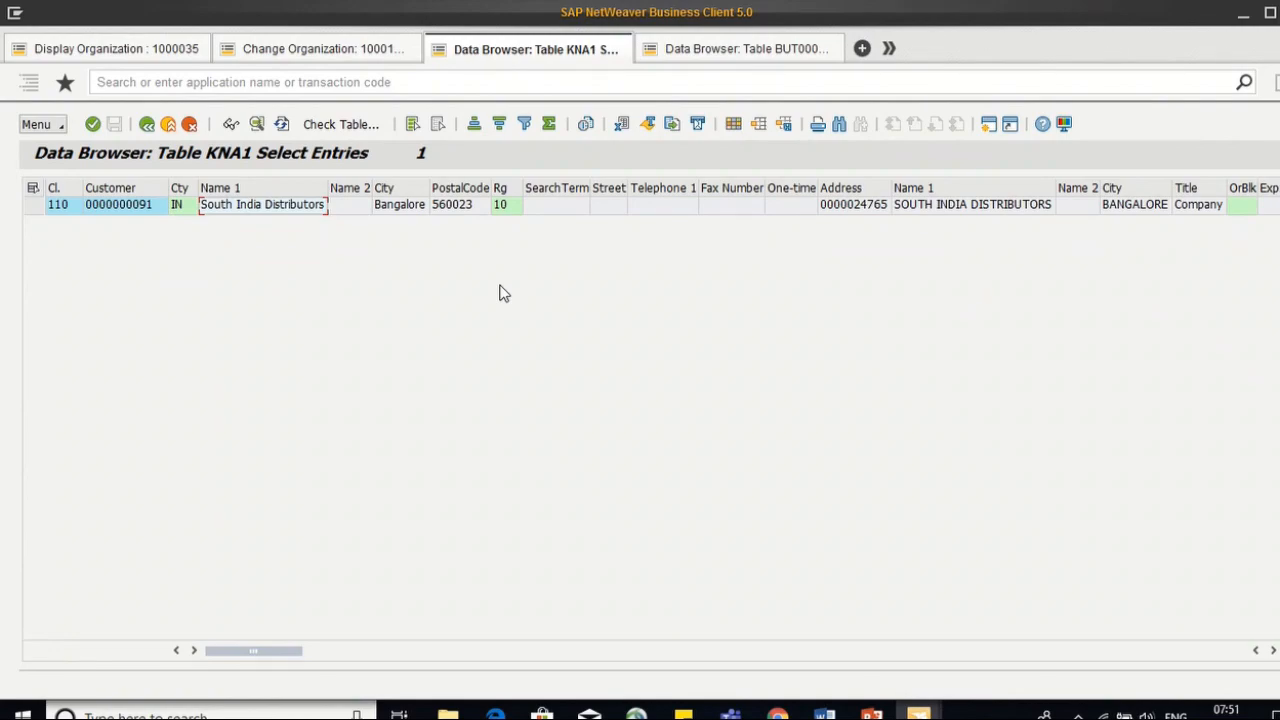
# Step: Return to the South India Distributors record and assign company code 2000, S/4HANA Demo CoCode
pyautogui.click(343, 52)
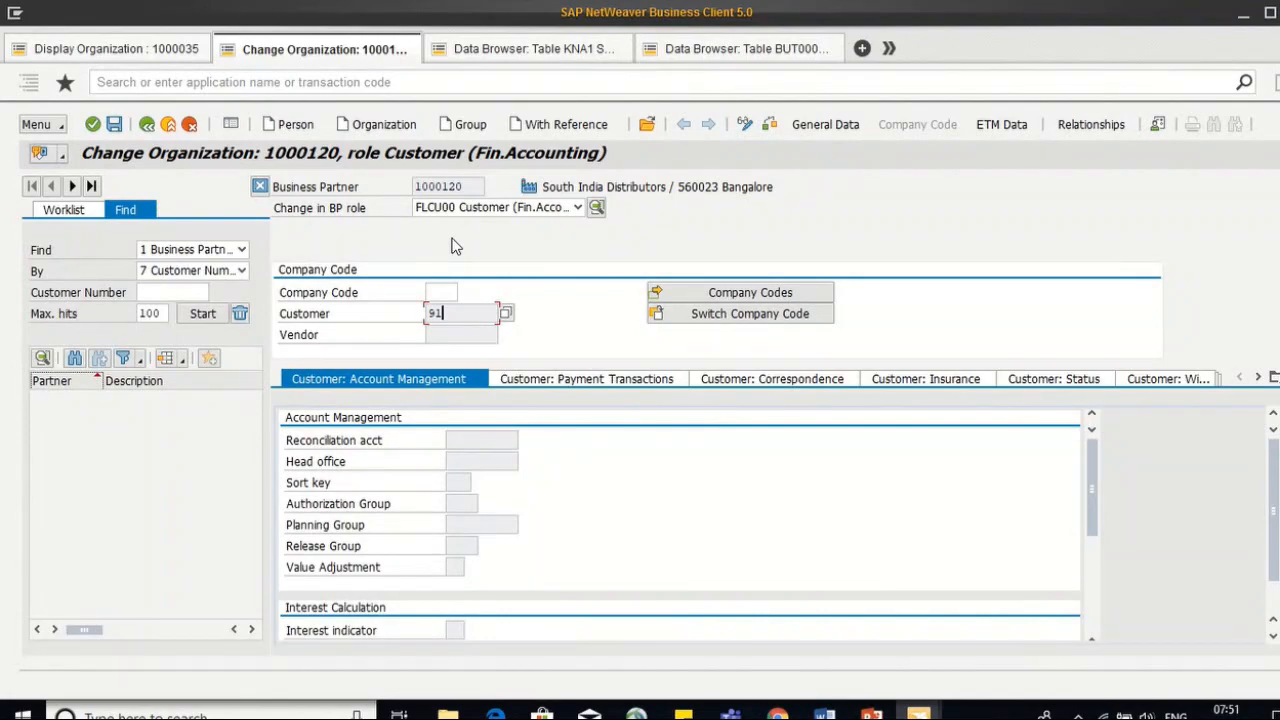
pyautogui.click(443, 290)
pyautogui.write('2000')
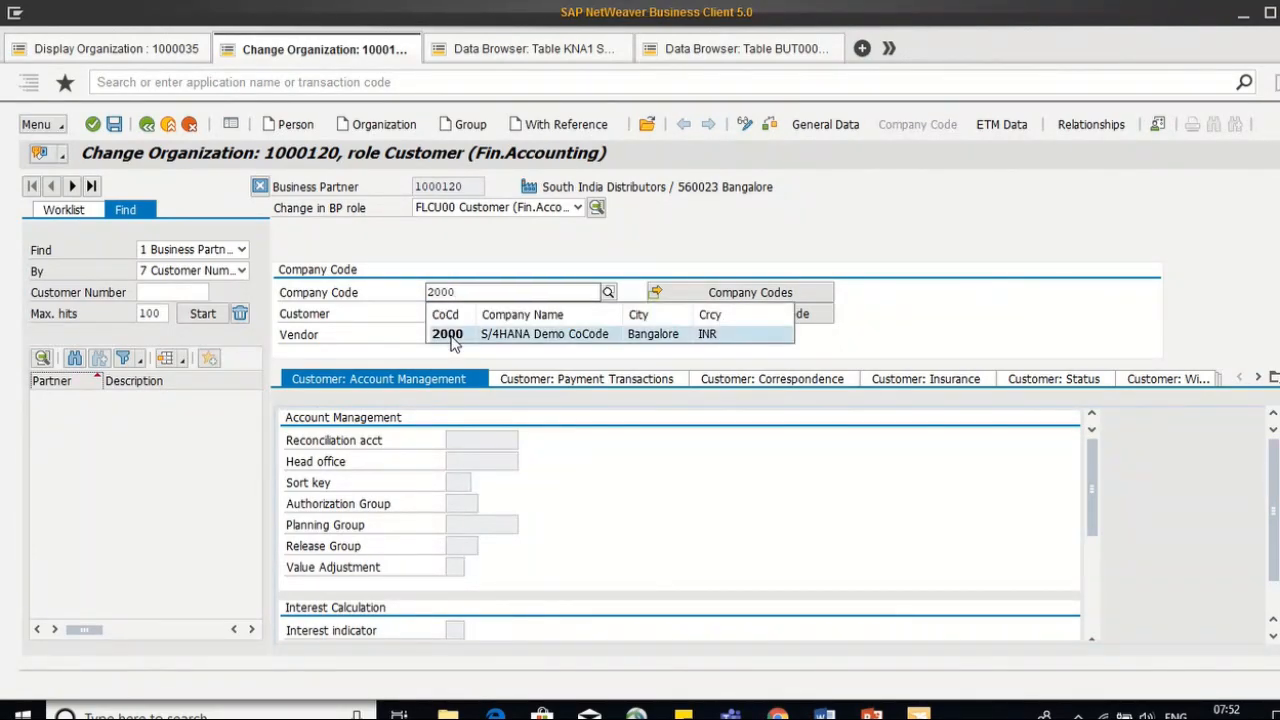
pyautogui.click(448, 334)
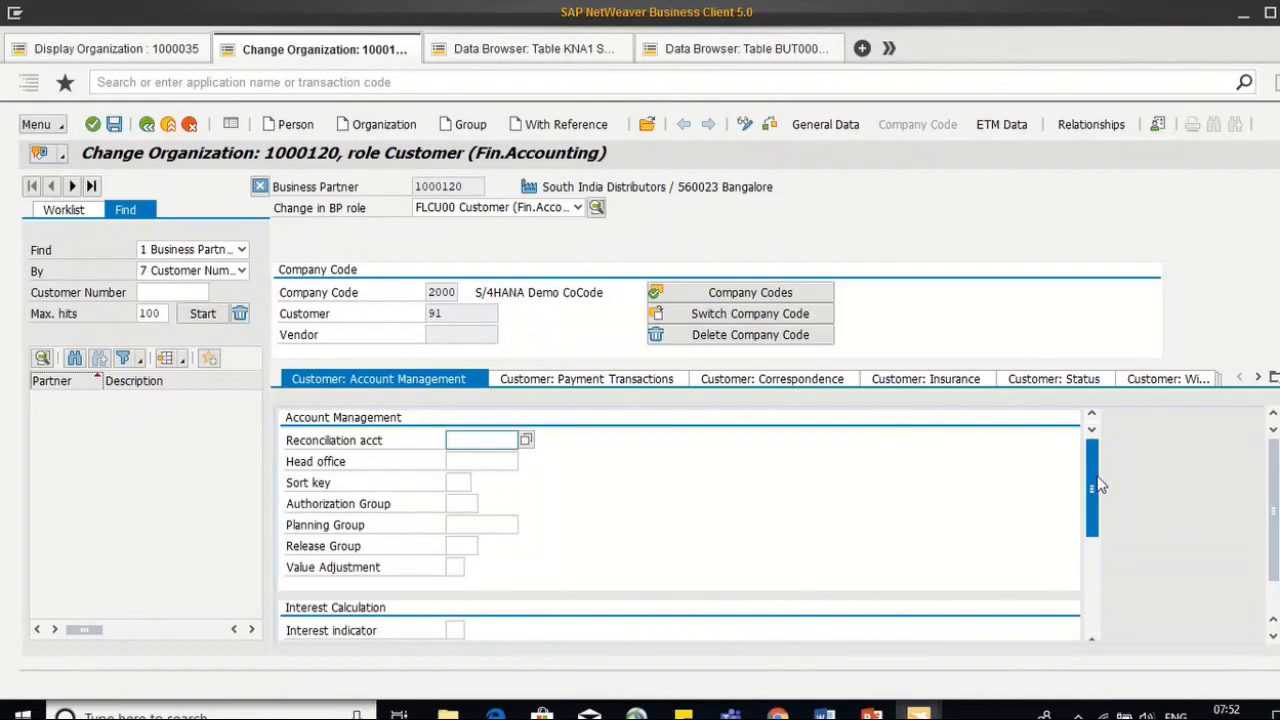
# Step: Set the customer's reconciliation account to 140000, Customers - Domestic Receivables, in the account management data
pyautogui.click(465, 460)
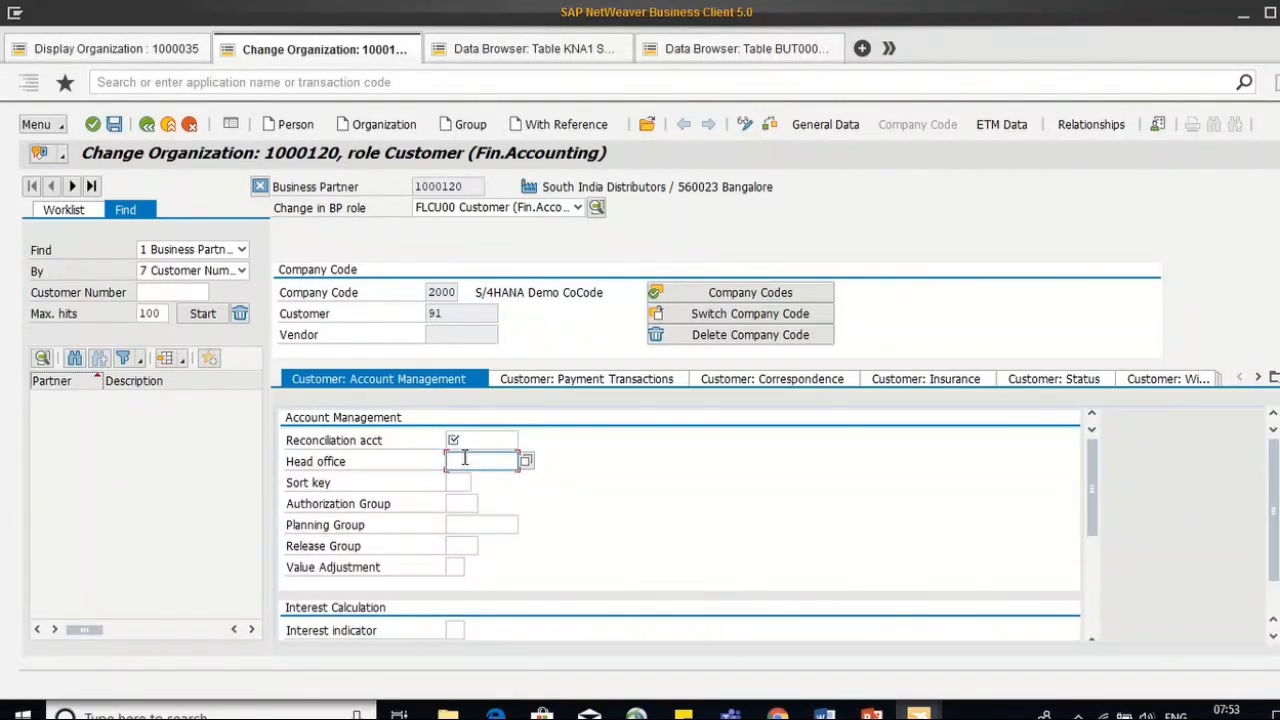
pyautogui.click(456, 518)
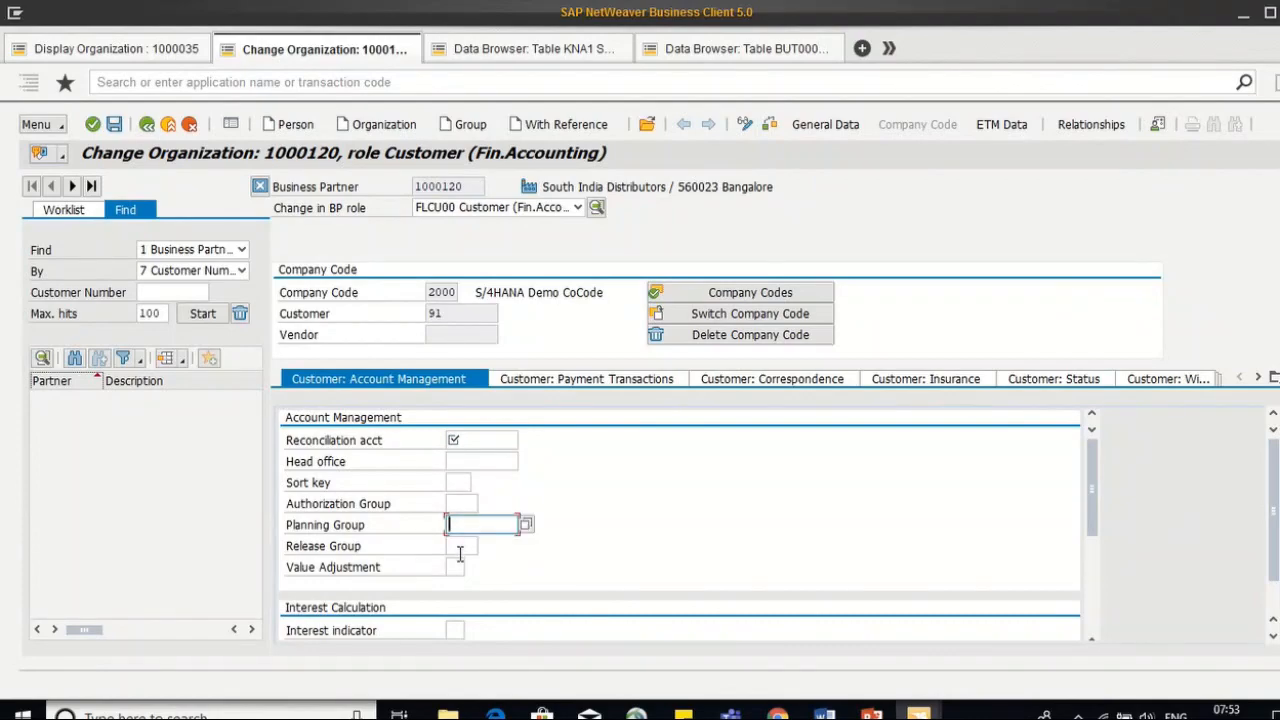
pyautogui.click(460, 547)
pyautogui.click(465, 442)
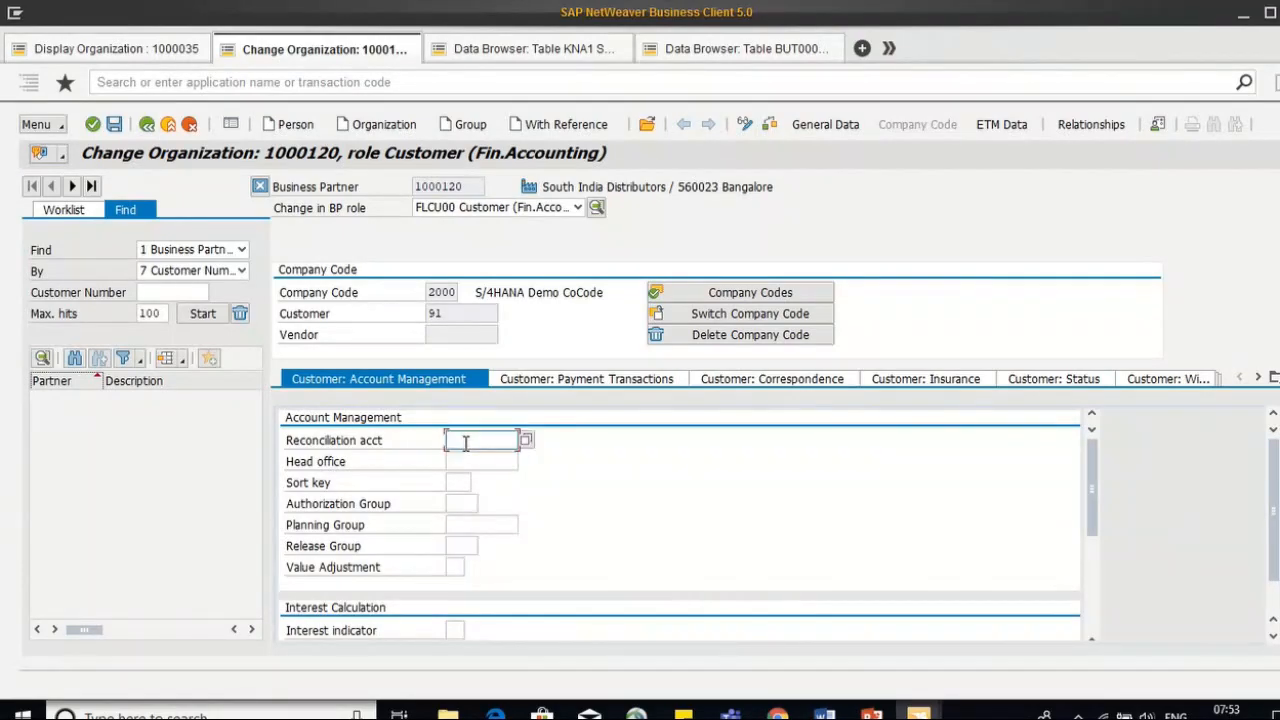
pyautogui.click(467, 457)
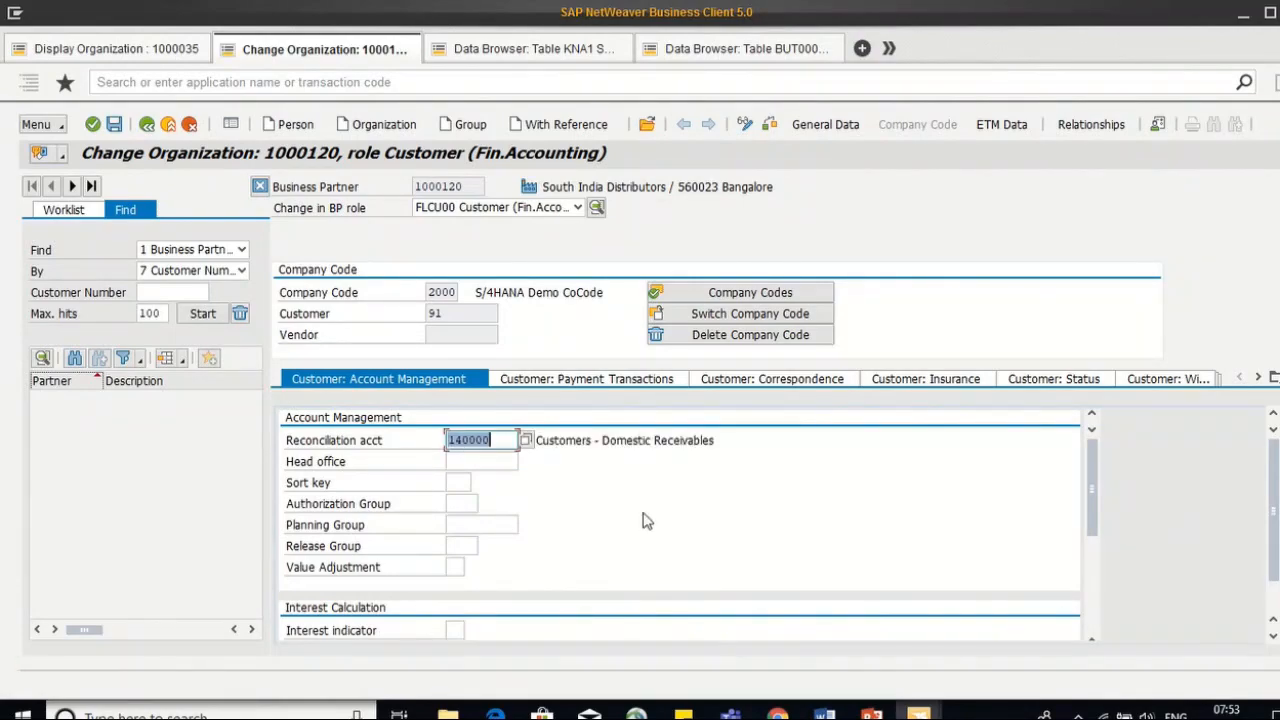
# Step: Review the customer's account management, payment transactions, correspondence and insurance data for company code 2000
pyautogui.moveTo(1088, 508); pyautogui.dragTo(1098, 460)
pyautogui.click(567, 385)
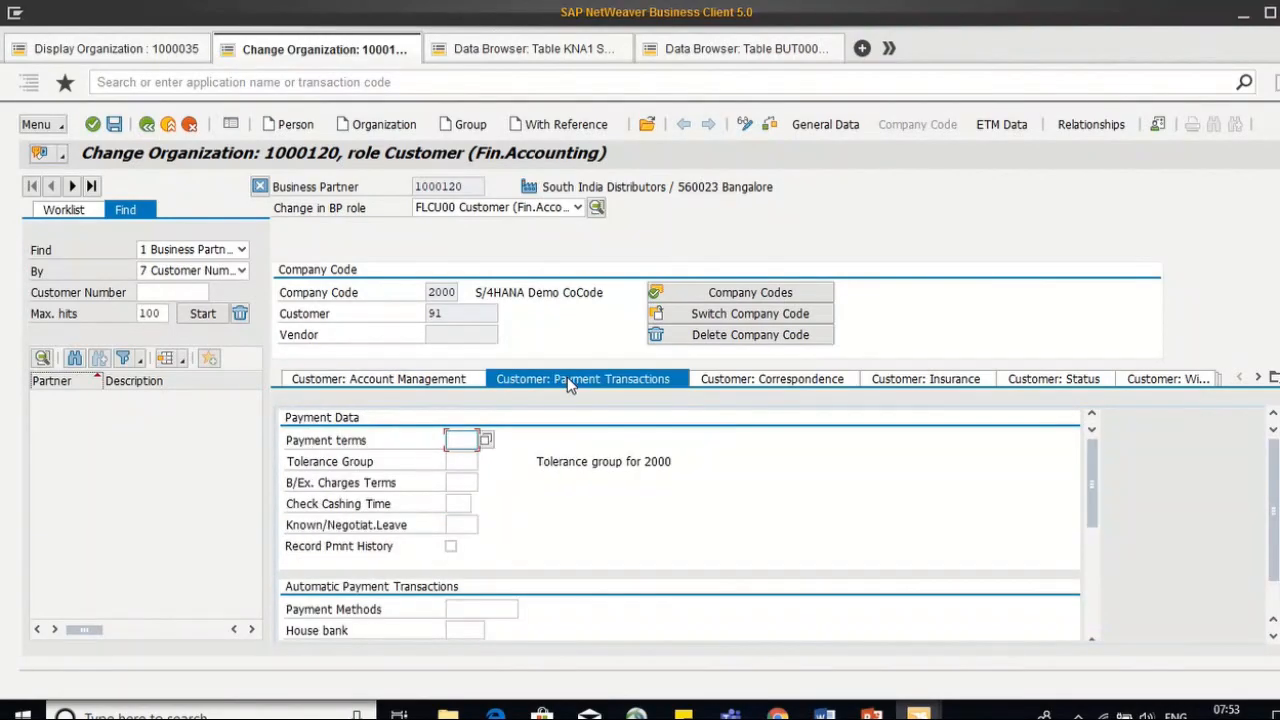
pyautogui.click(470, 487)
pyautogui.click(481, 527)
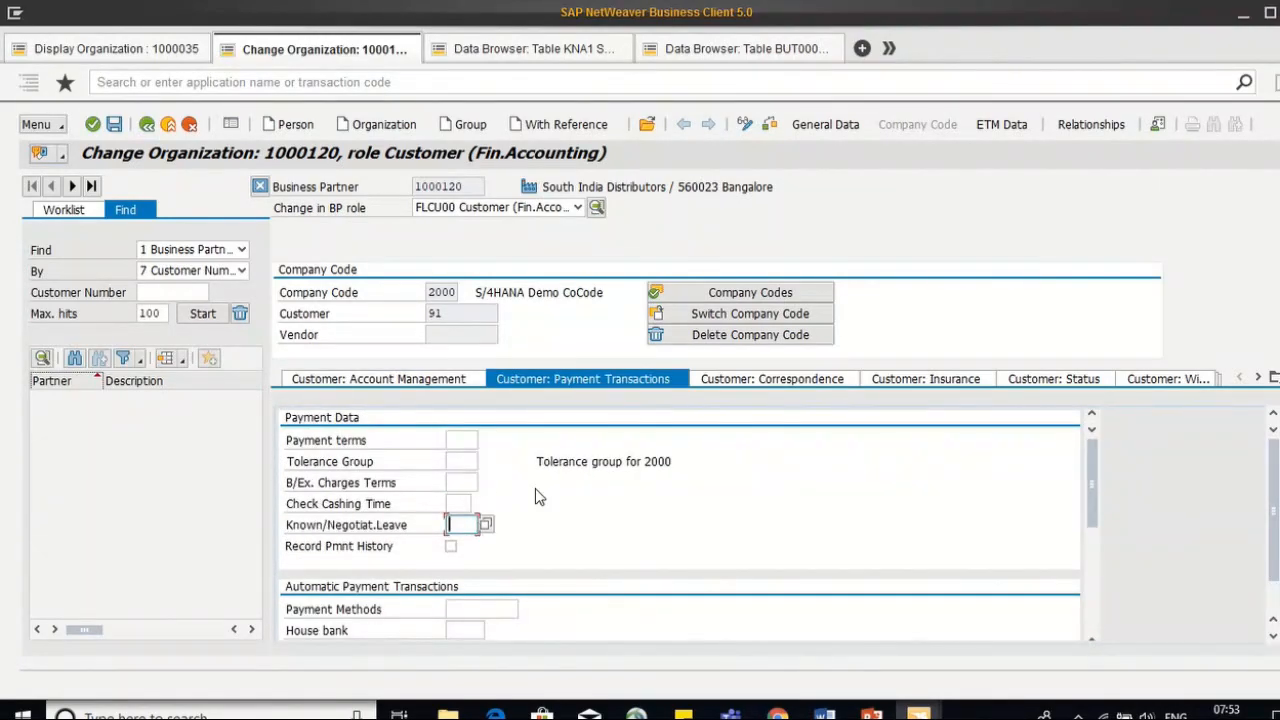
pyautogui.scroll(-5, 601, 476)
pyautogui.scroll(5, 601, 476)
pyautogui.click(753, 382)
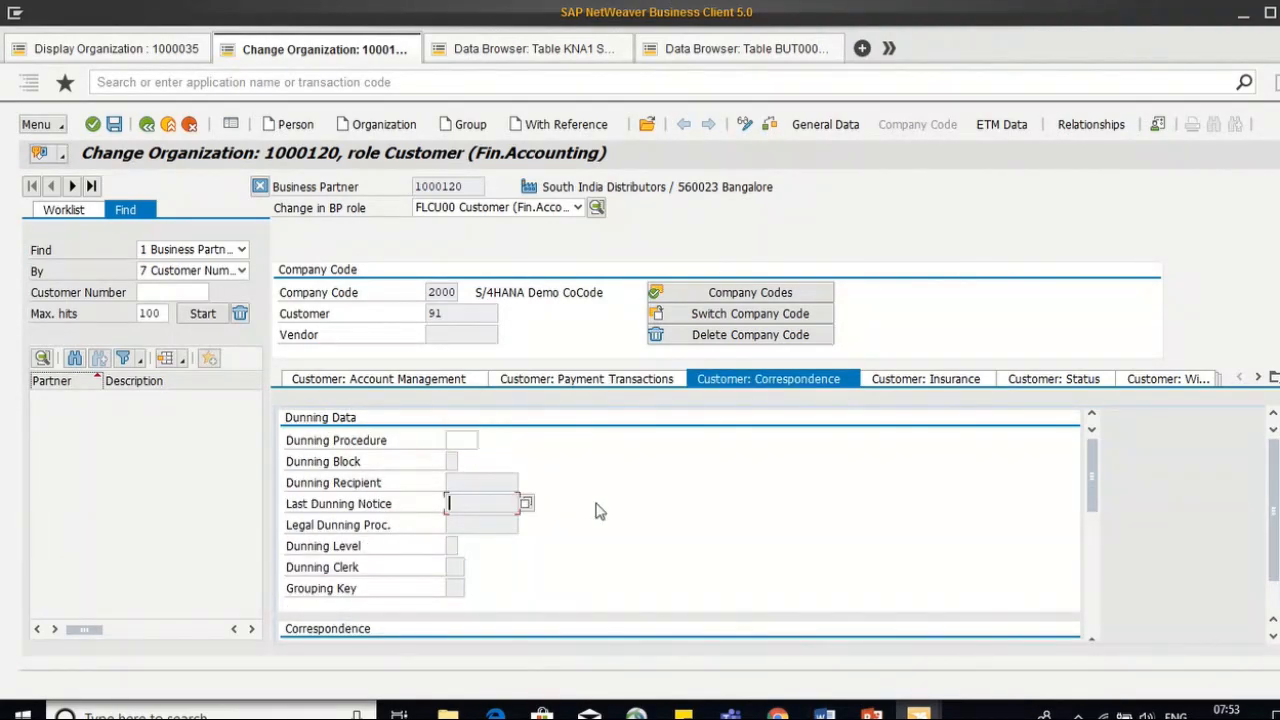
pyautogui.scroll(-10, 887, 504)
pyautogui.click(988, 392)
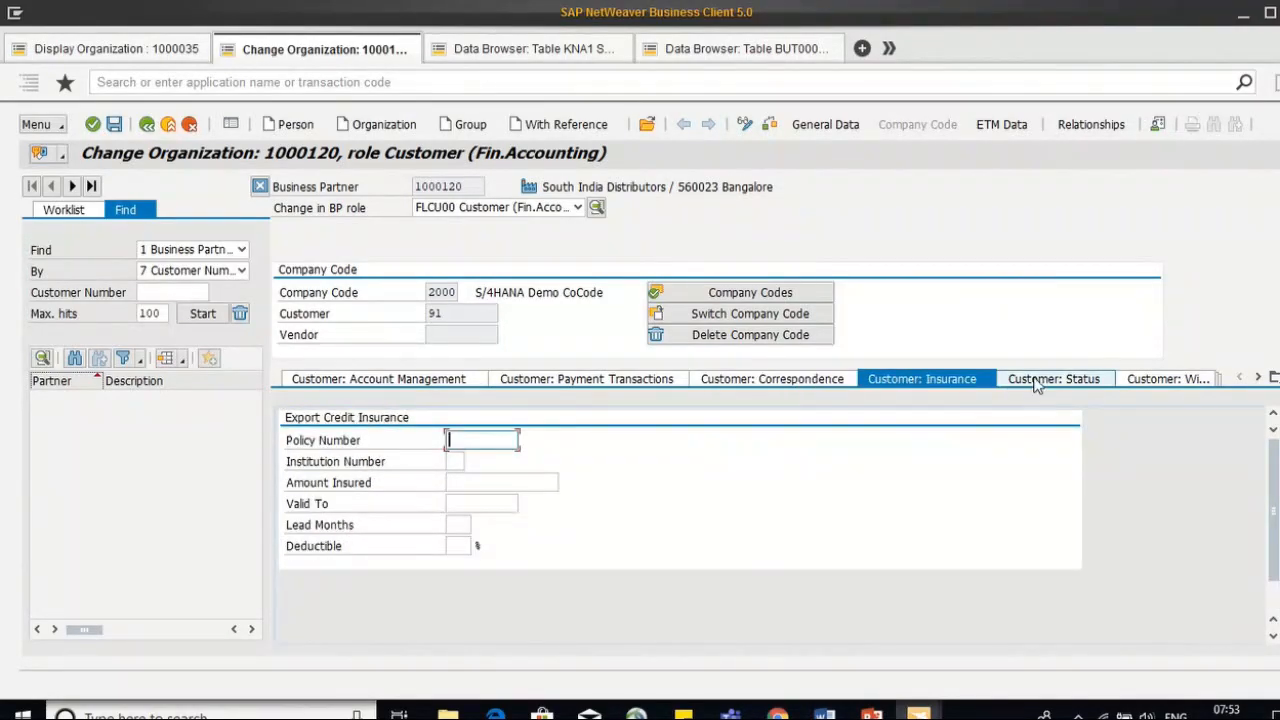
# Step: Return to the customer's account management data and save the company code changes
pyautogui.click(418, 388)
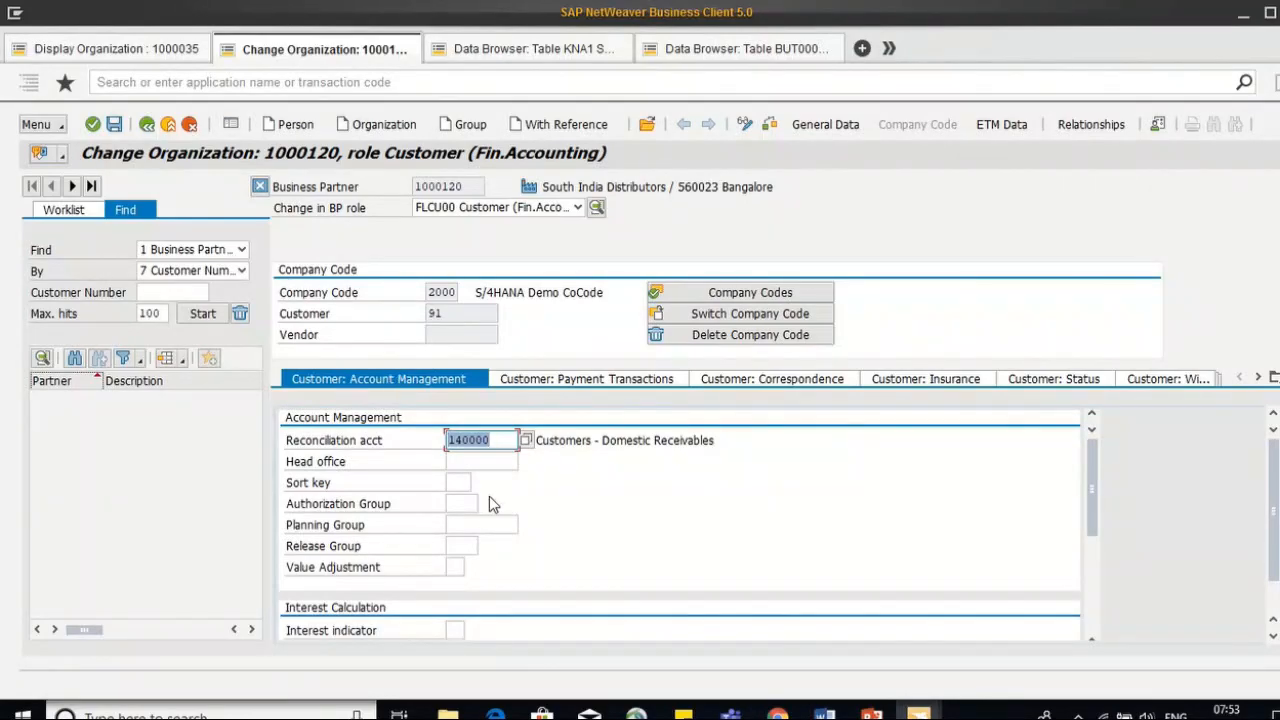
pyautogui.click(115, 127)
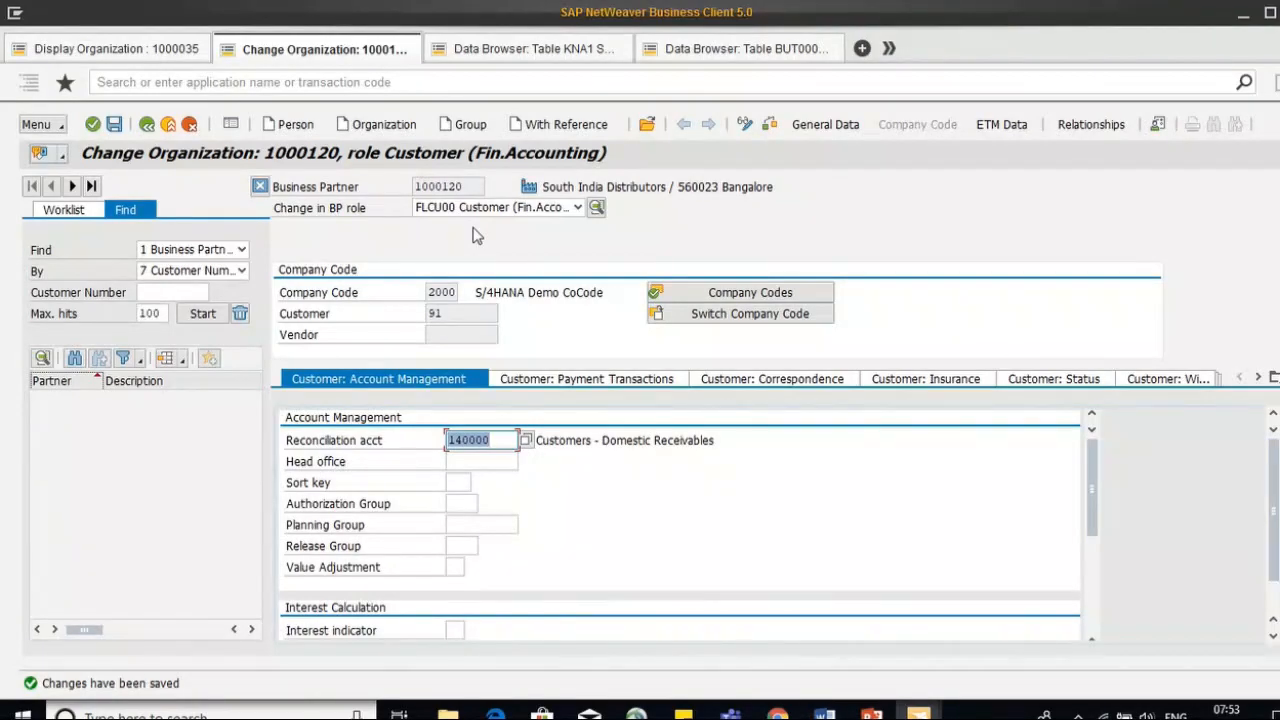
pyautogui.click(502, 440)
# Step: Start creating a new organization business partner in role FLVN00 Supplier (Fin.Accounting)
pyautogui.click(376, 127)
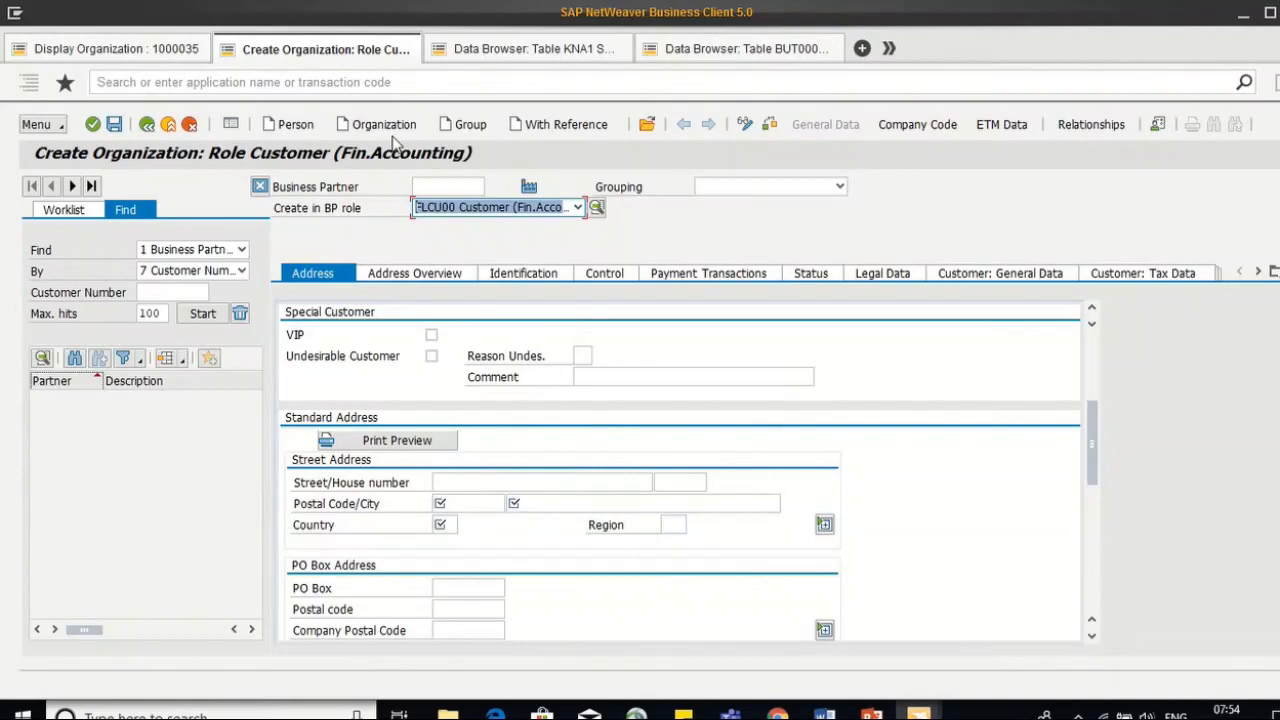
pyautogui.click(520, 213)
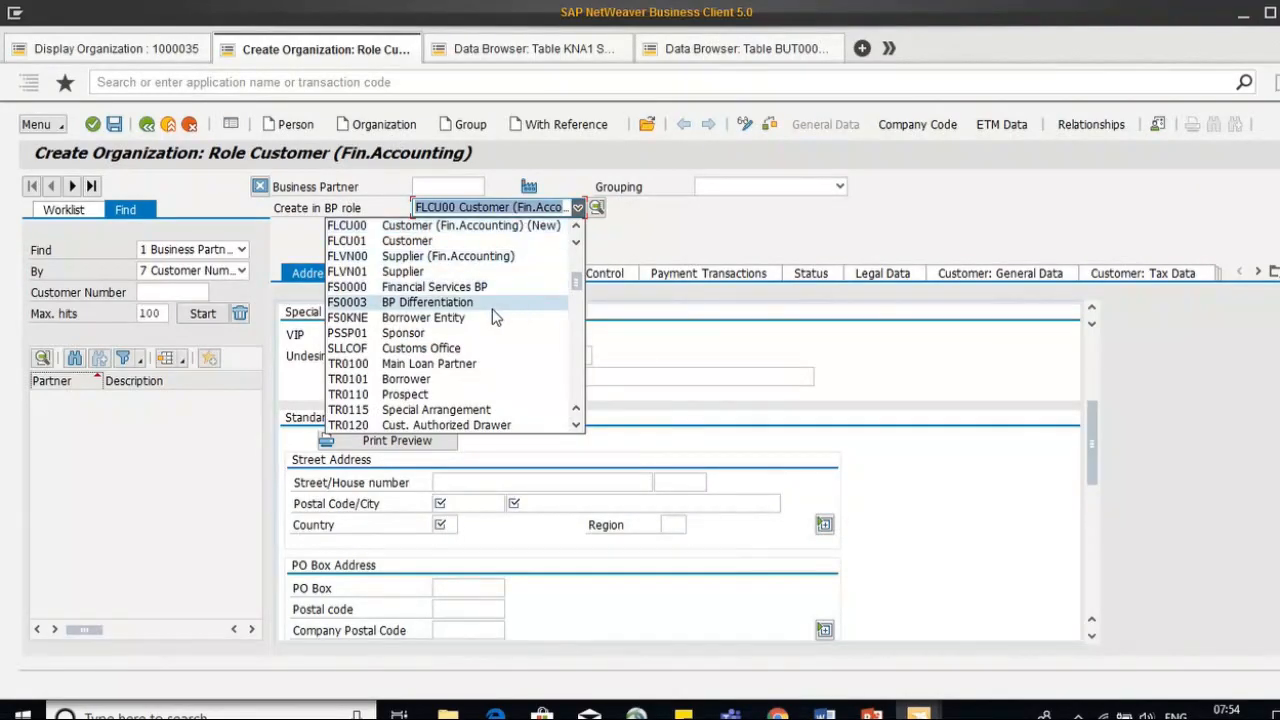
pyautogui.scroll(-4, 515, 370)
pyautogui.scroll(-15, 528, 373)
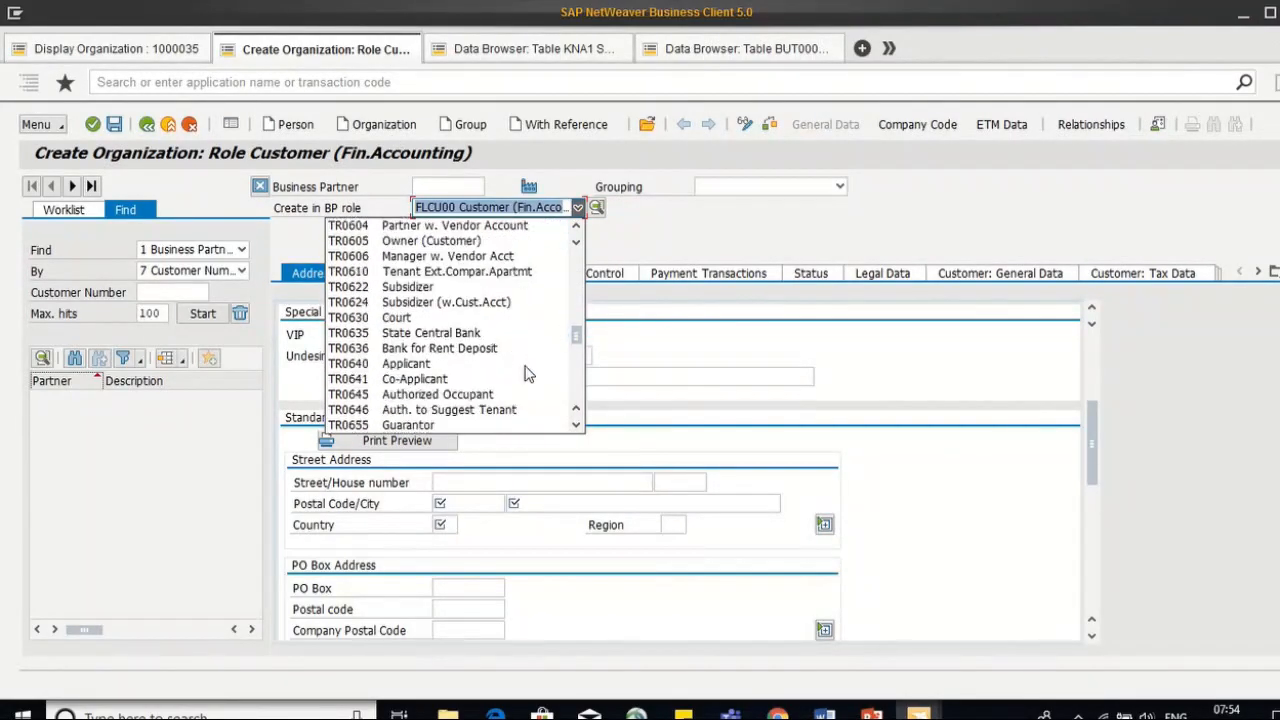
pyautogui.scroll(20, 528, 373)
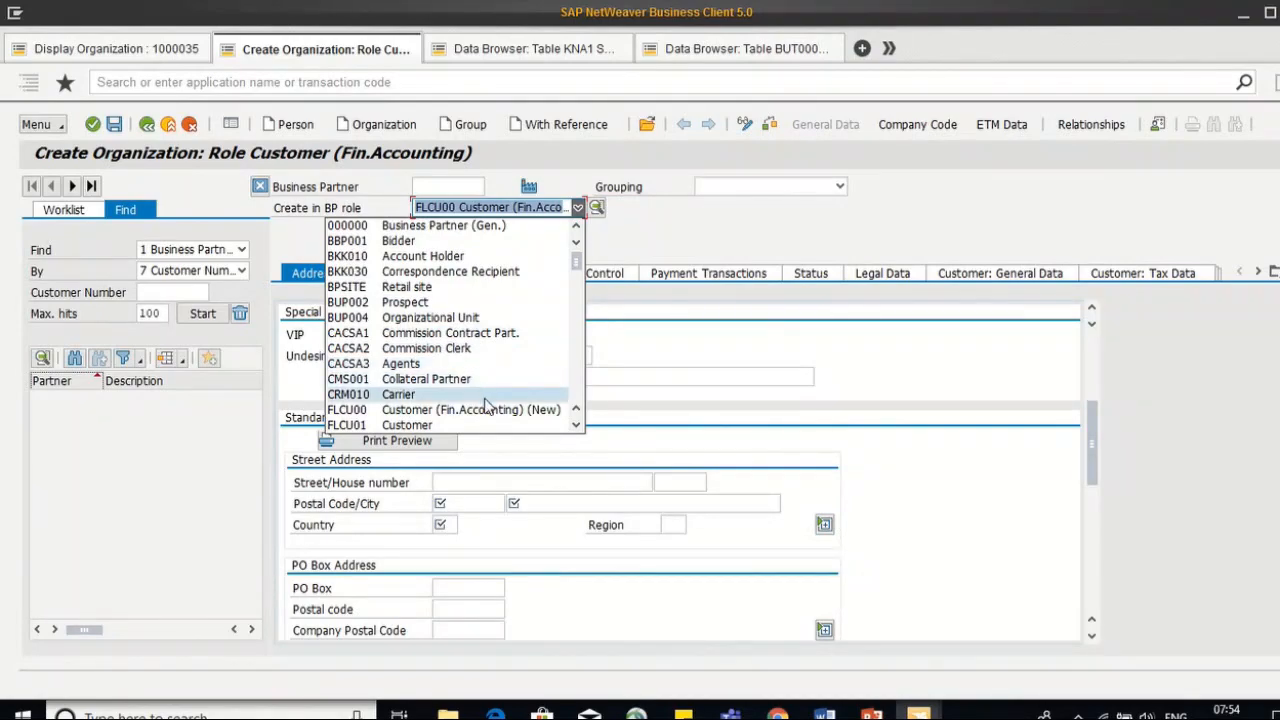
pyautogui.scroll(-1, 492, 402)
pyautogui.scroll(-1, 492, 401)
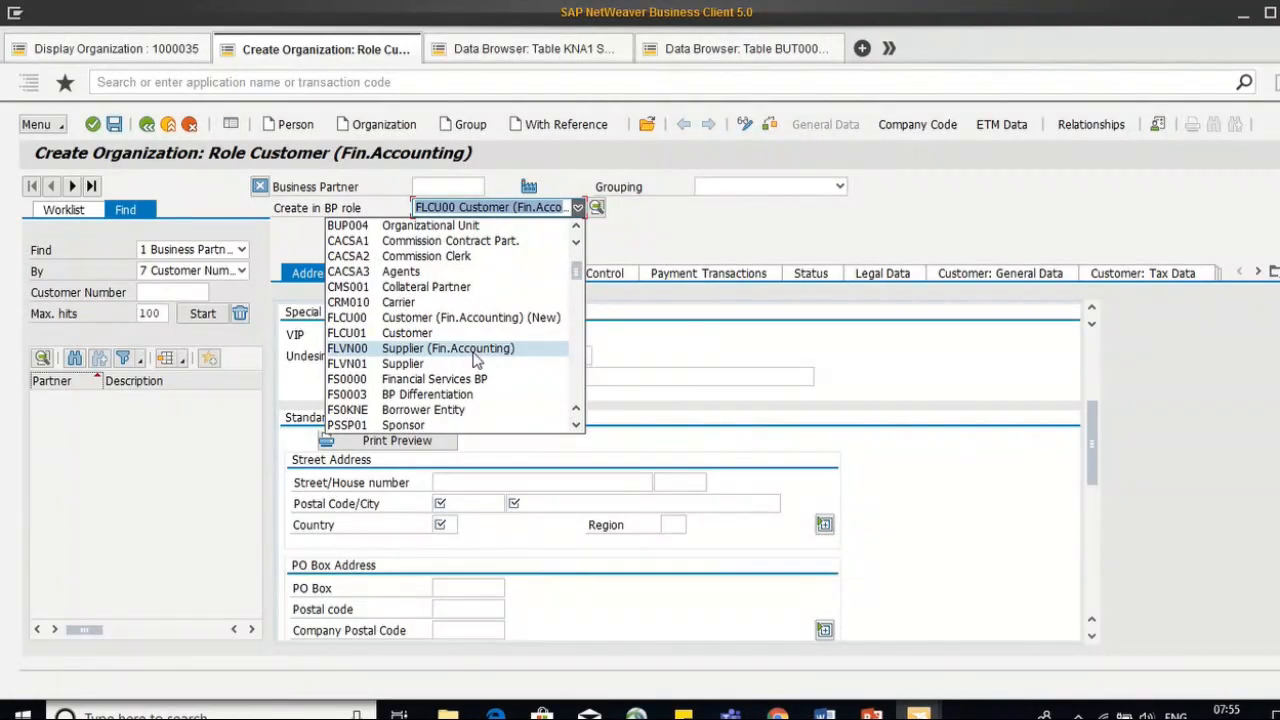
pyautogui.click(476, 350)
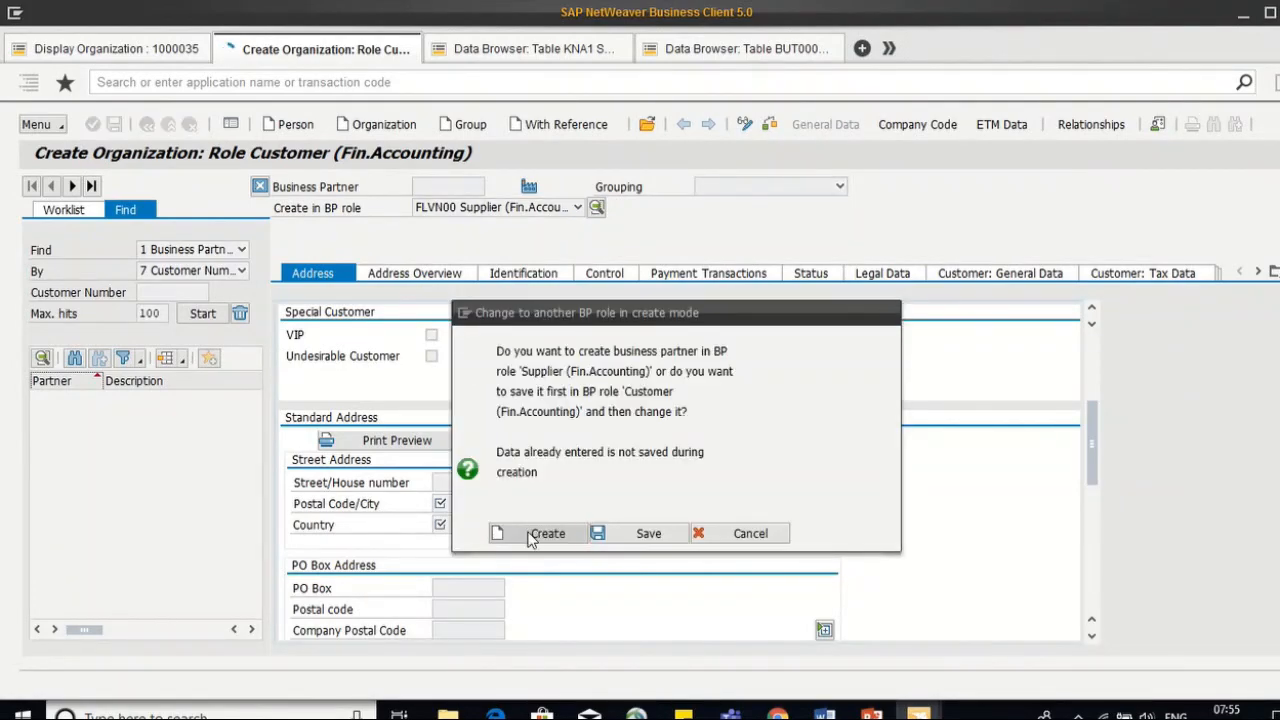
pyautogui.click(530, 537)
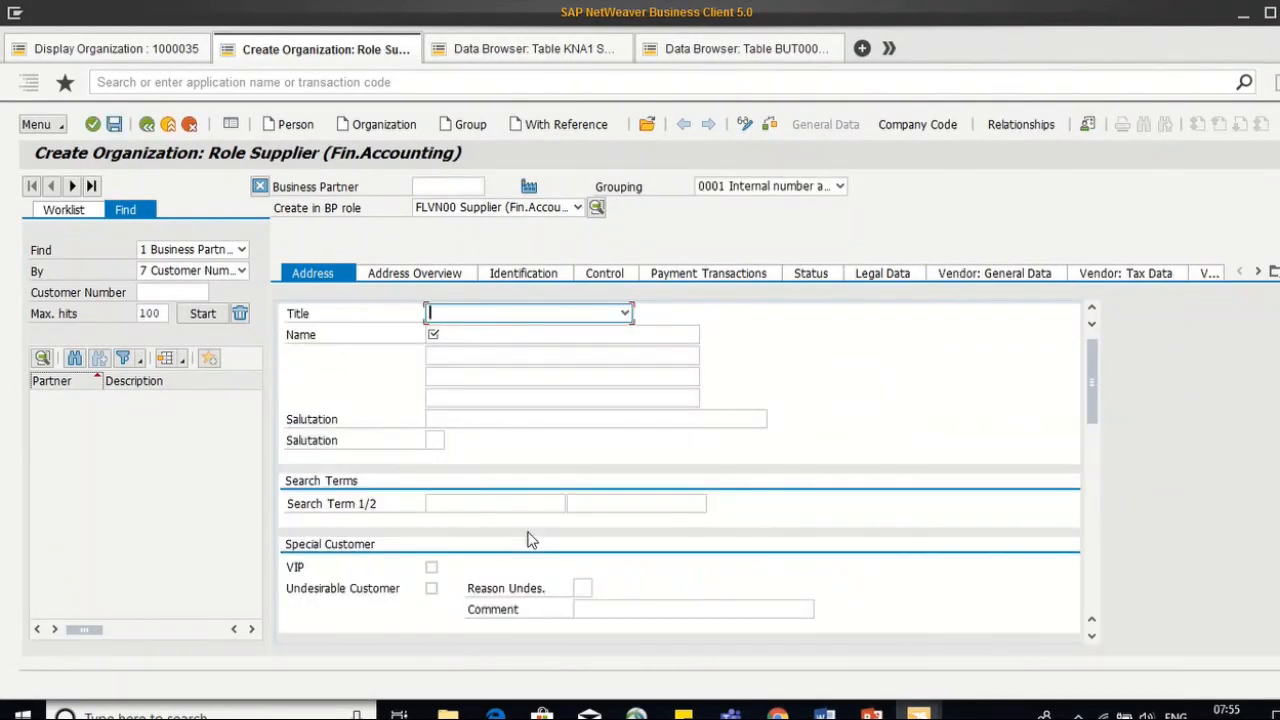
# Step: Give the new supplier the title 0003 Company and the name DHL Pvt Ltd
pyautogui.click(571, 314)
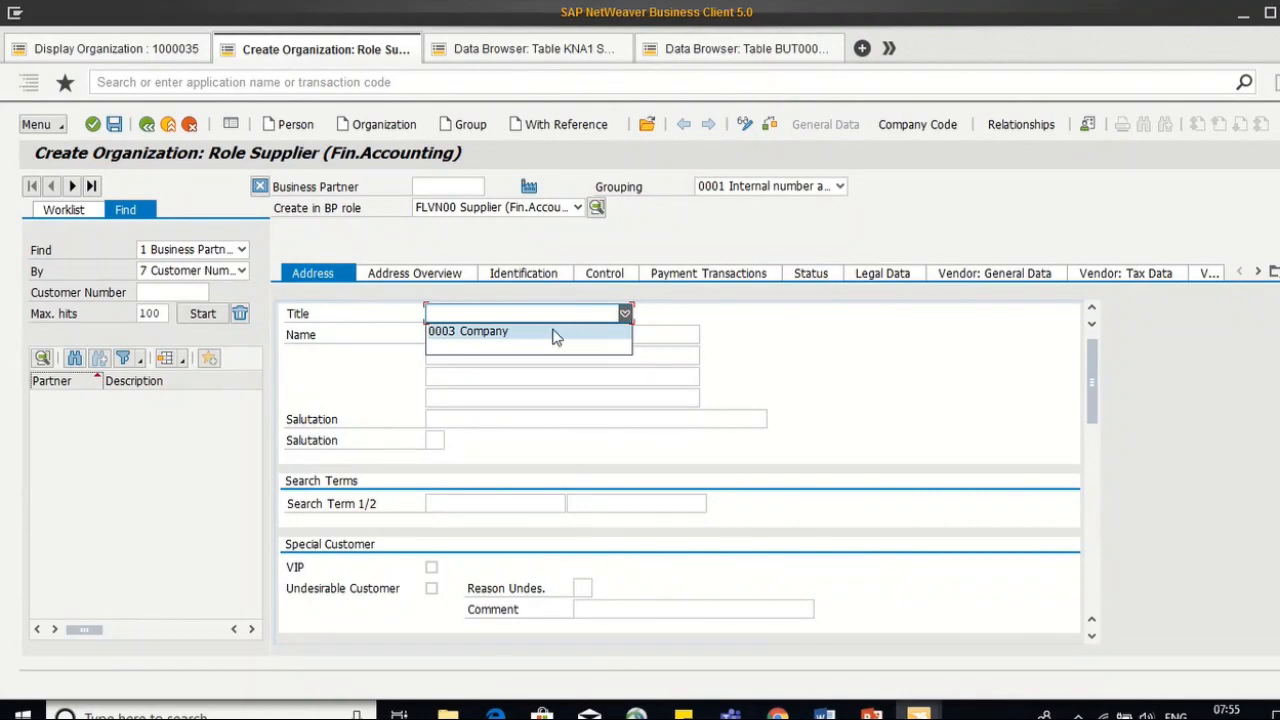
pyautogui.click(556, 334)
pyautogui.click(530, 334)
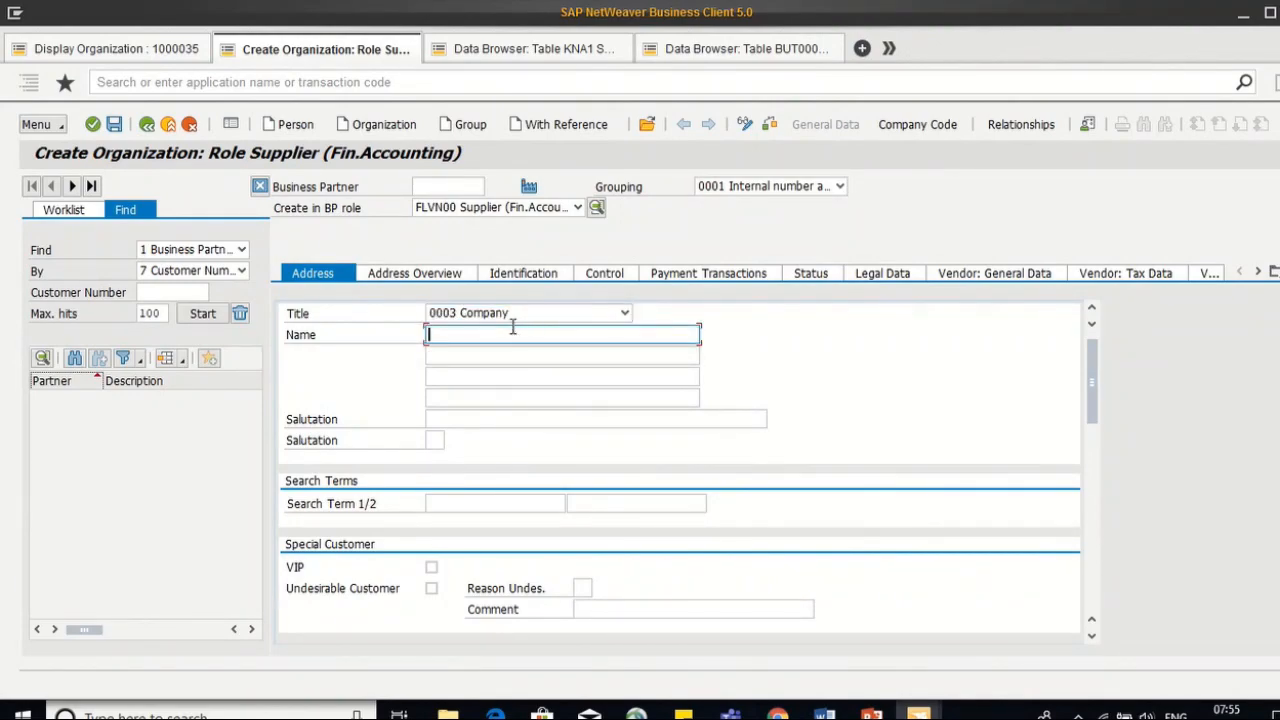
pyautogui.write('DHL')
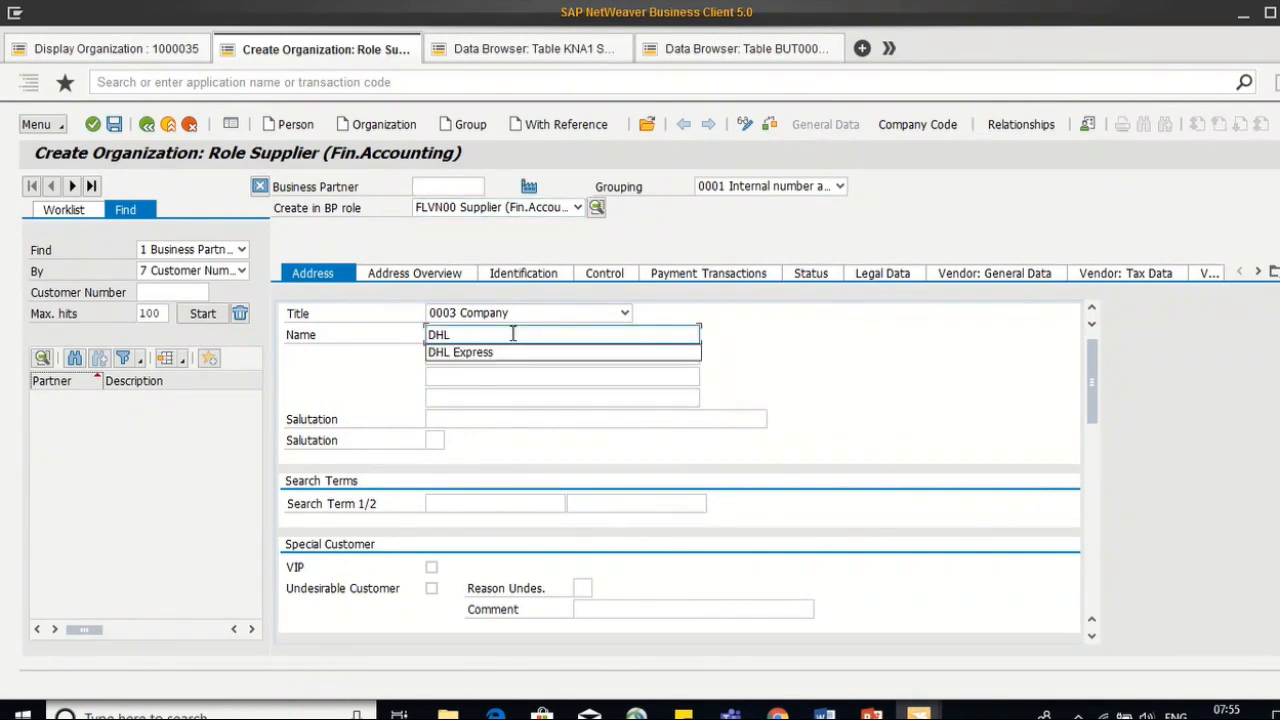
pyautogui.write(' Global')
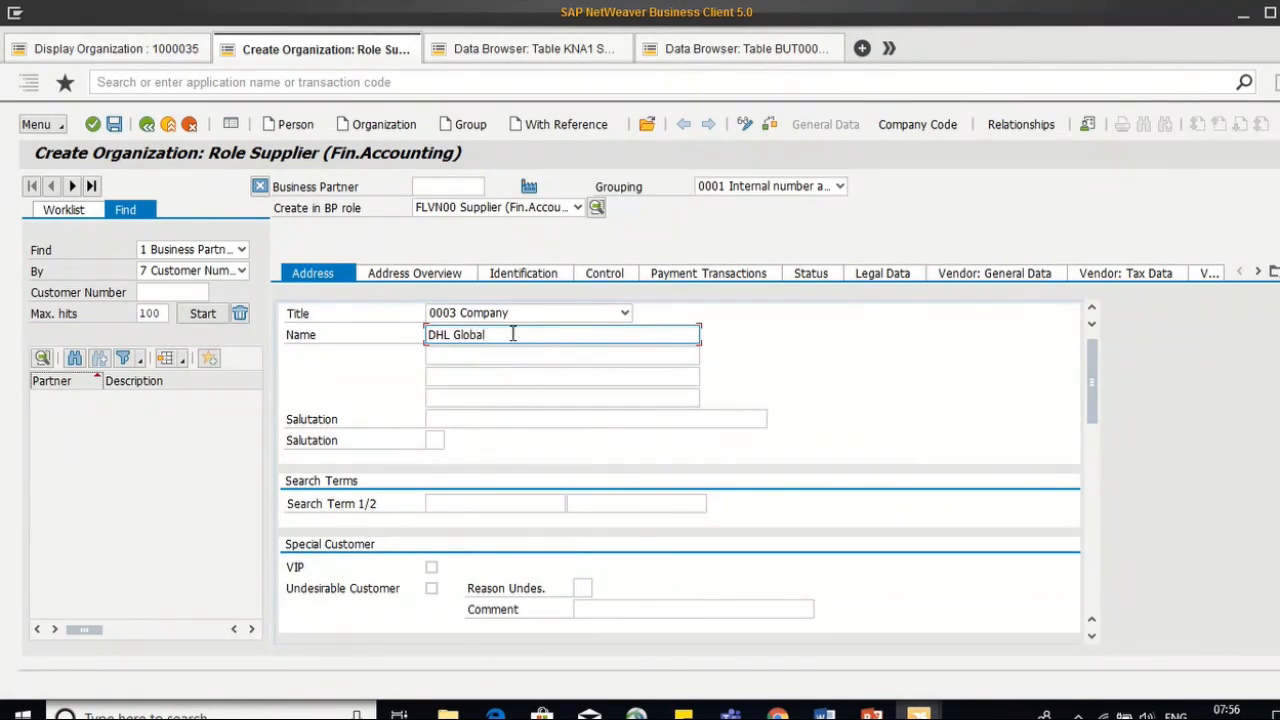
pyautogui.press('BackSpace')
pyautogui.press('BackSpace')
pyautogui.press('BackSpace')
pyautogui.press('BackSpace')
pyautogui.press('BackSpace')
pyautogui.press('BackSpace')
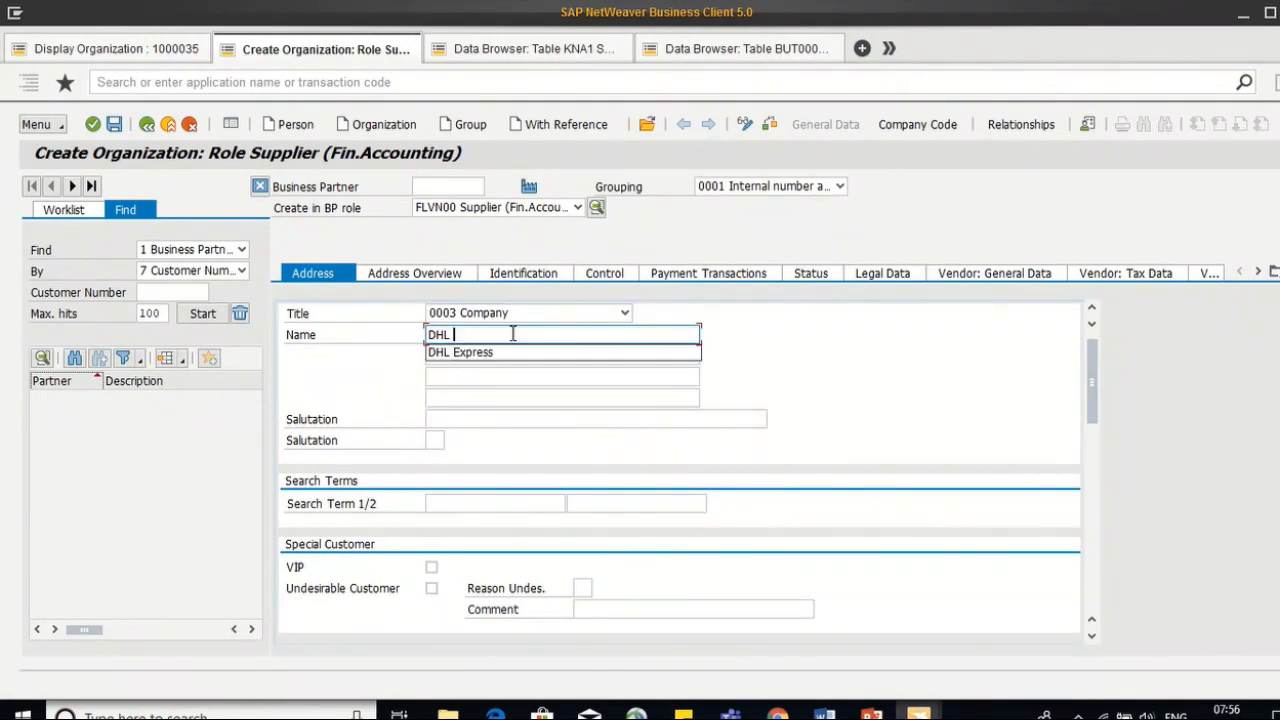
pyautogui.write('P')
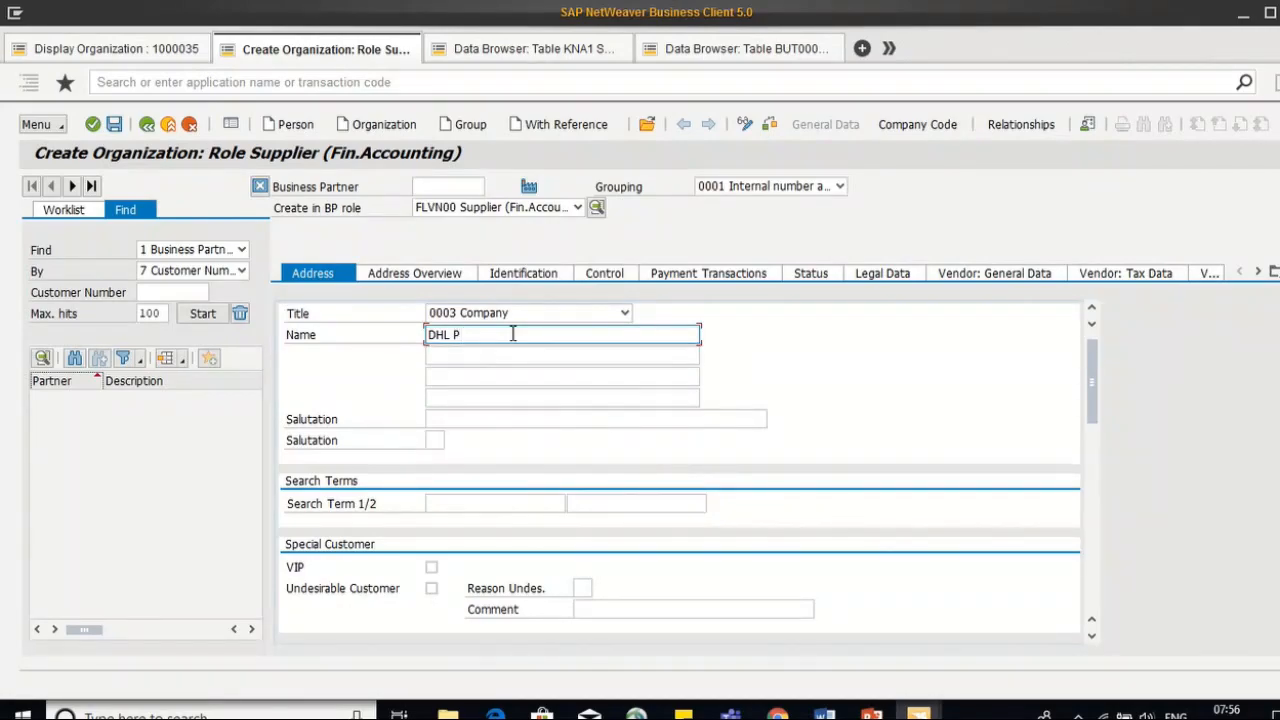
pyautogui.write('vt Ltd')
pyautogui.click(509, 370)
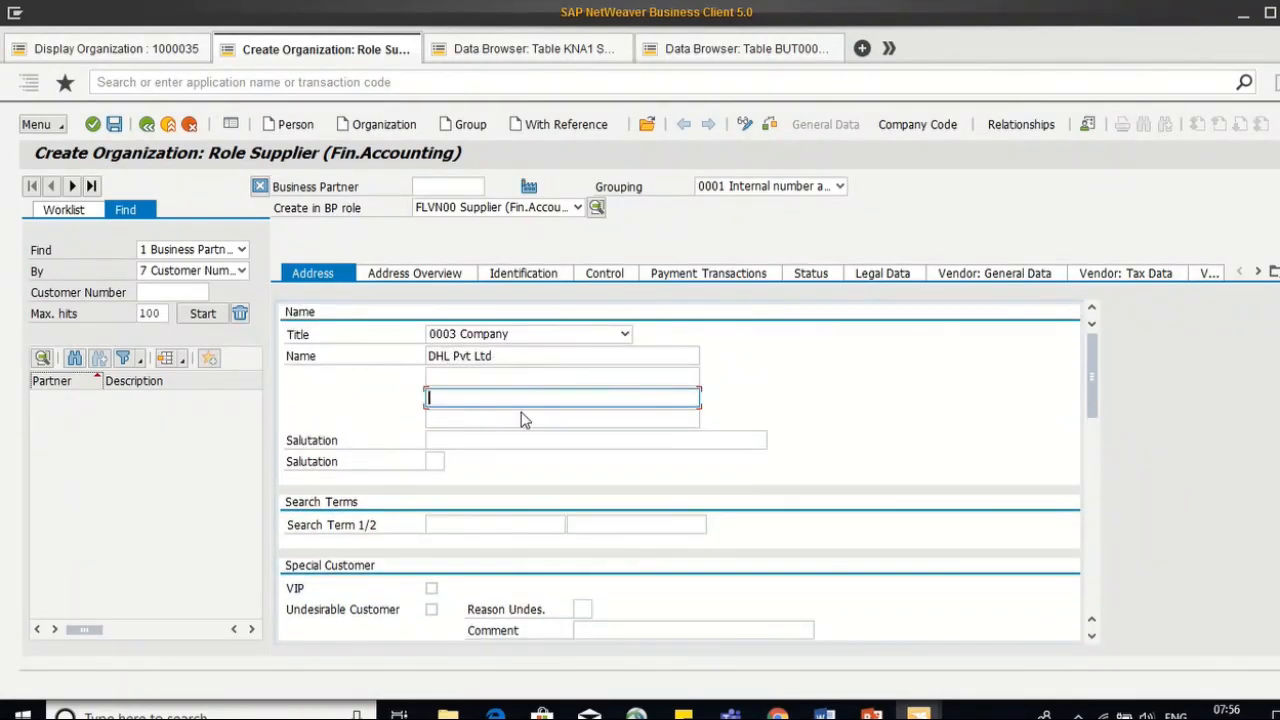
# Step: Enter postal code 410208 and city Mumbai in the supplier's street address
pyautogui.scroll(-5, 525, 420)
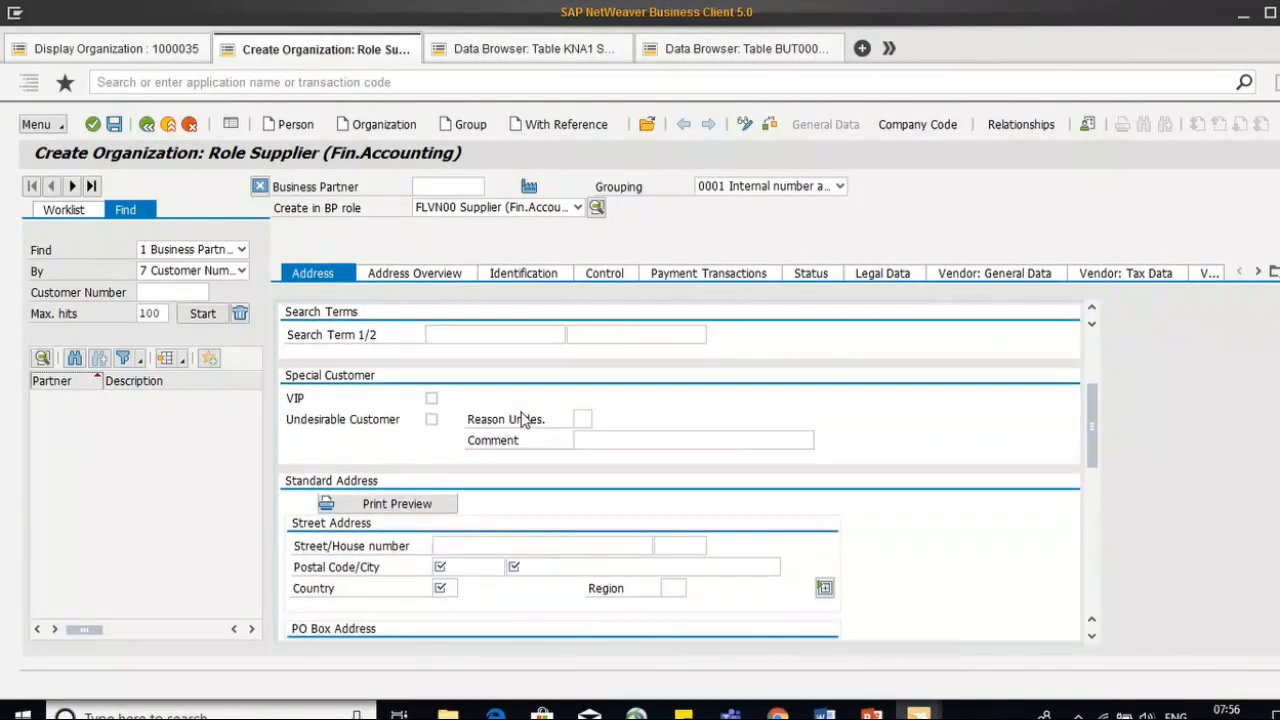
pyautogui.scroll(-2, 524, 418)
pyautogui.click(490, 503)
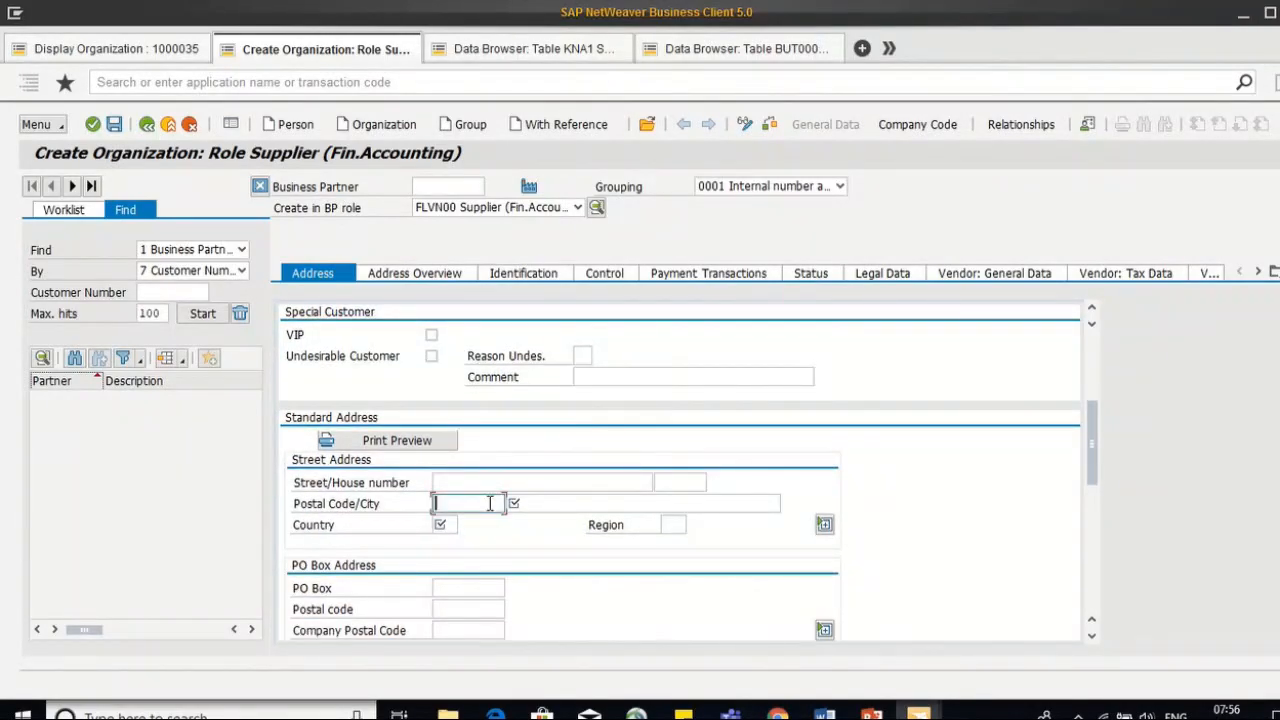
pyautogui.press('BackSpace')
pyautogui.press('Down')
pyautogui.press('Down')
pyautogui.press('Tab')
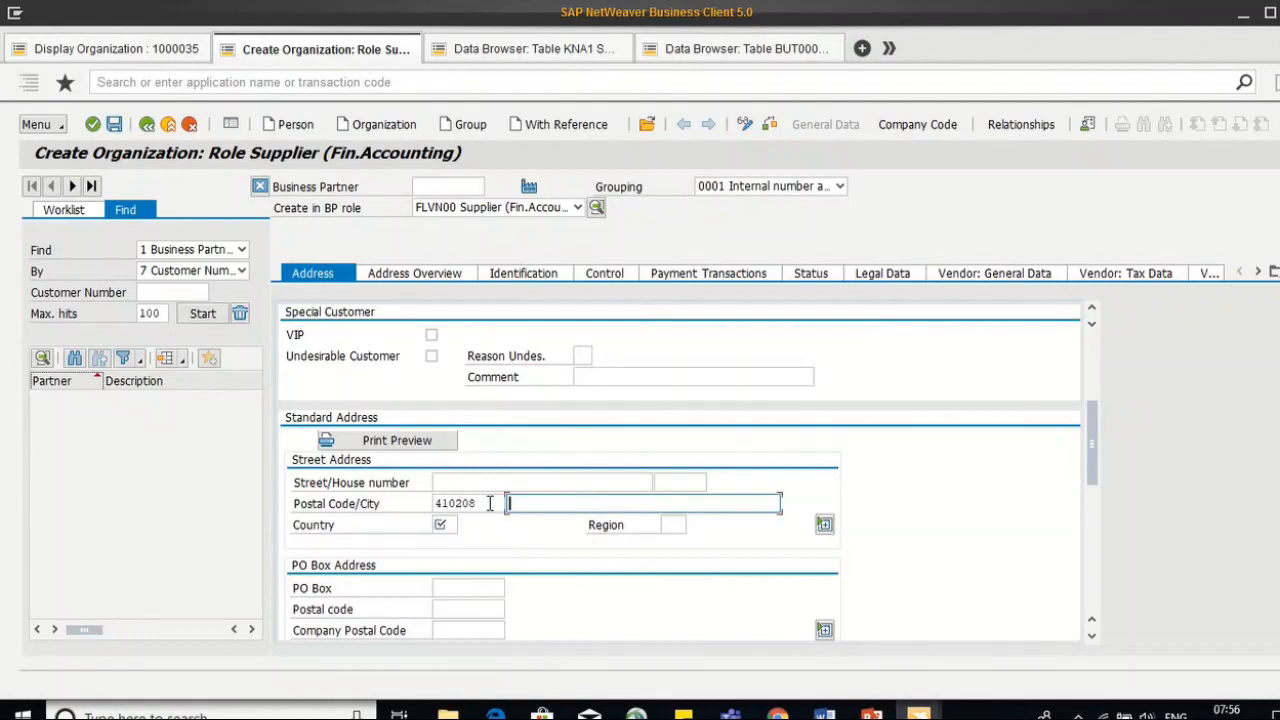
pyautogui.press('BackSpace')
pyautogui.press('Down')
pyautogui.press('Down')
pyautogui.press('Tab')
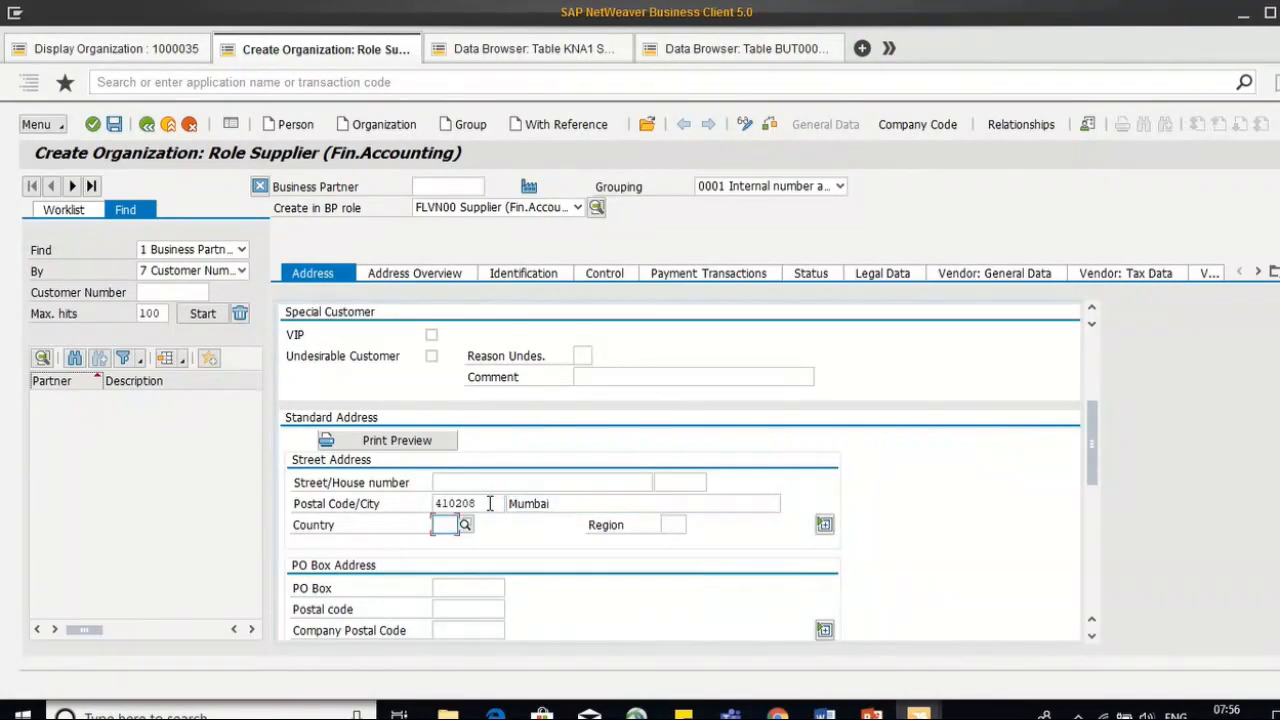
# Step: Set the supplier's country to IN and the region to 13 Maharashtra
pyautogui.press('BackSpace')
pyautogui.press('Down')
pyautogui.press('Tab')
pyautogui.press('BackSpace')
pyautogui.press('Down')
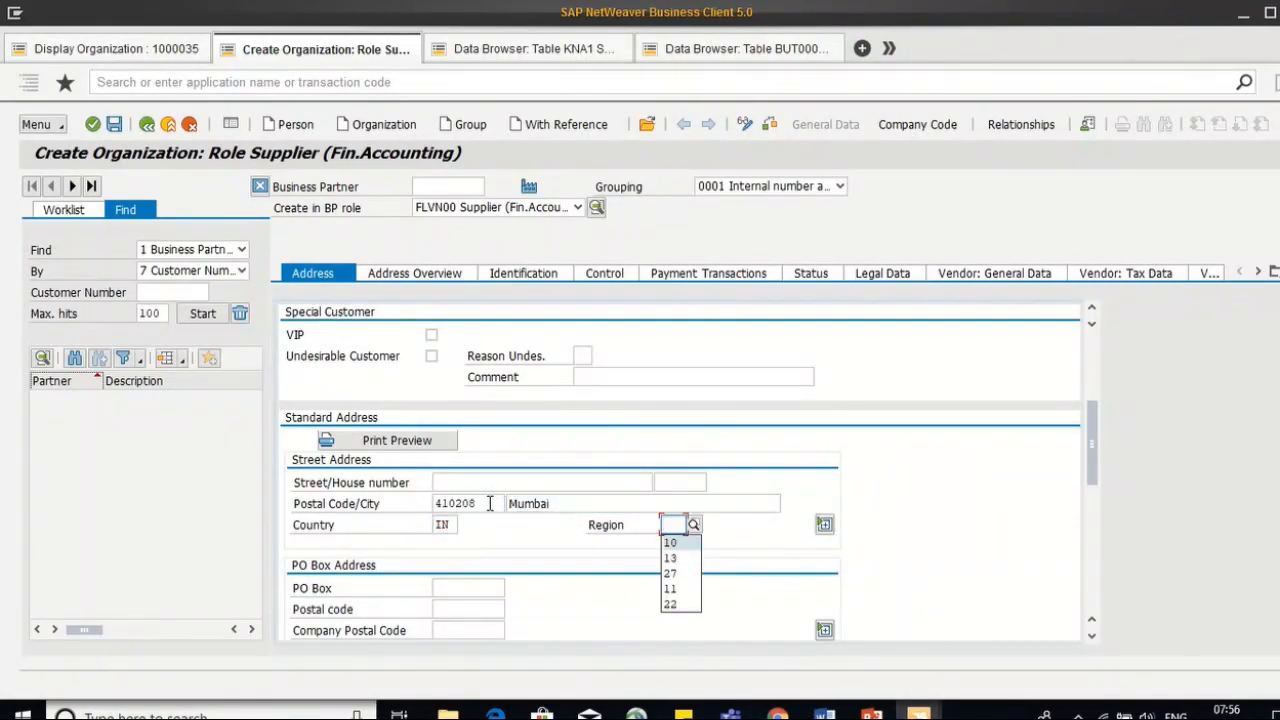
pyautogui.press('Return')
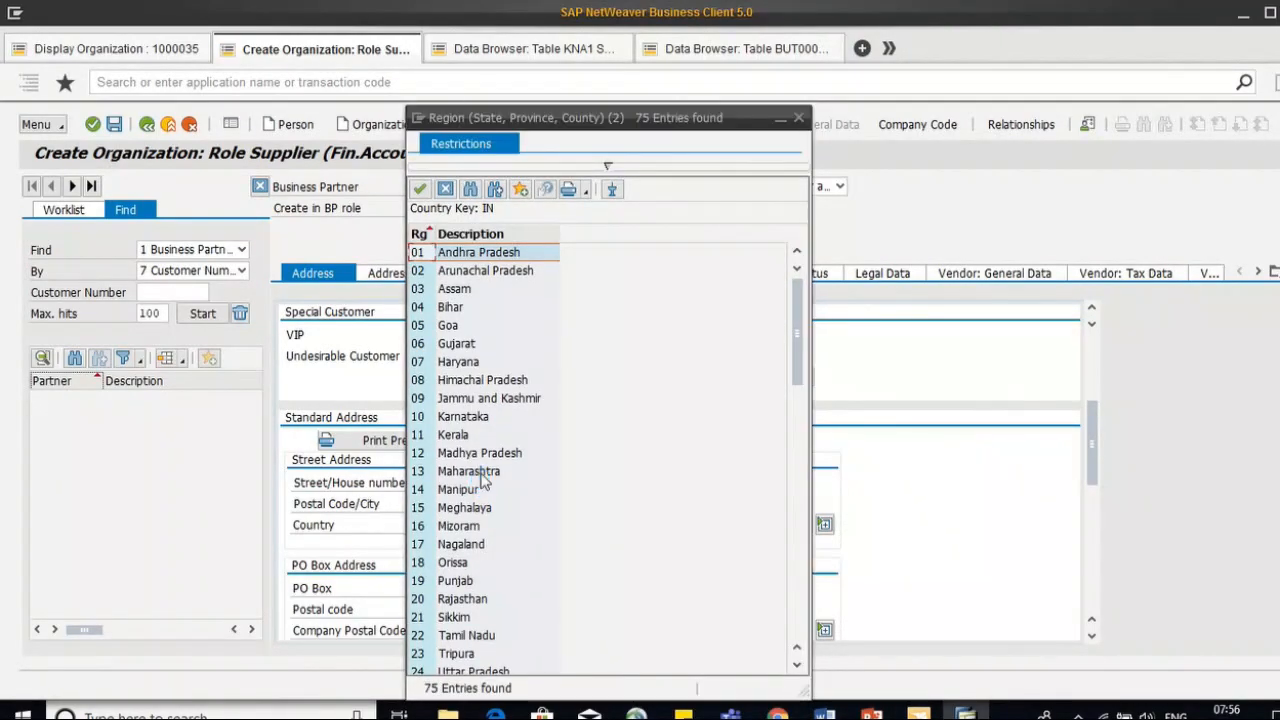
pyautogui.doubleClick(470, 471)
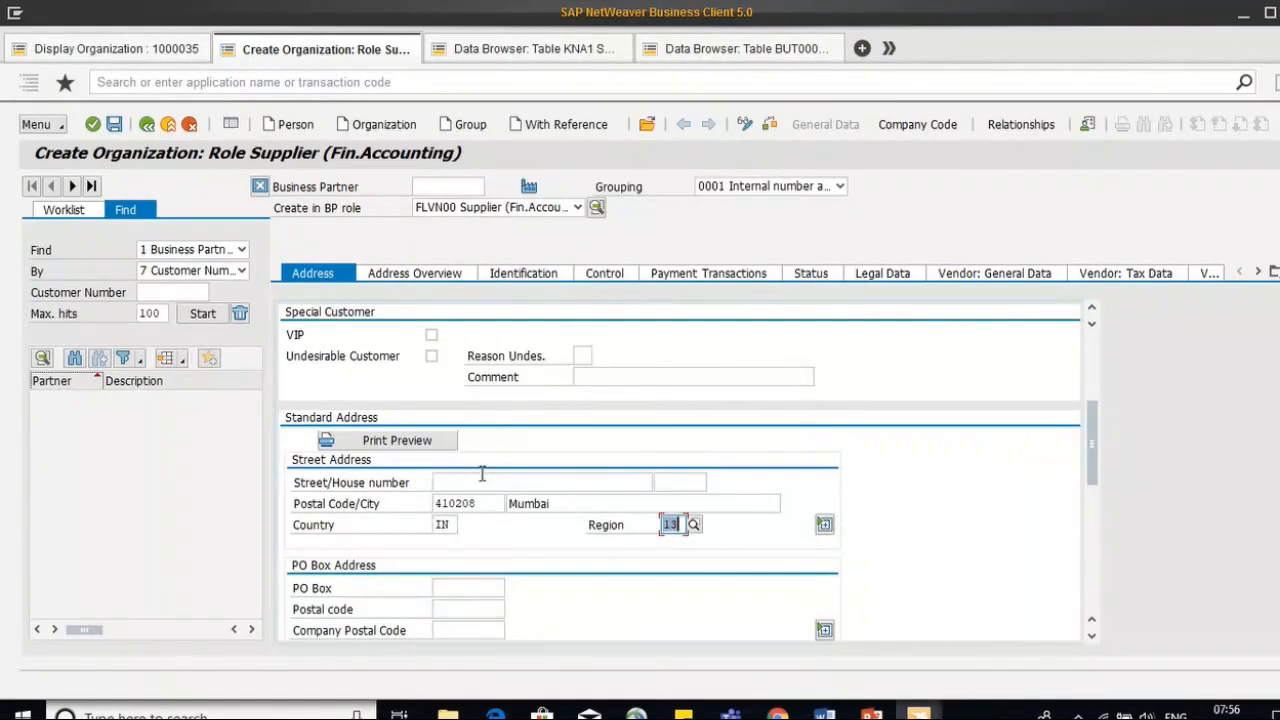
# Step: Set the supplier's communication language to EN English and save the new business partner
pyautogui.scroll(-4, 481, 474)
pyautogui.click(475, 504)
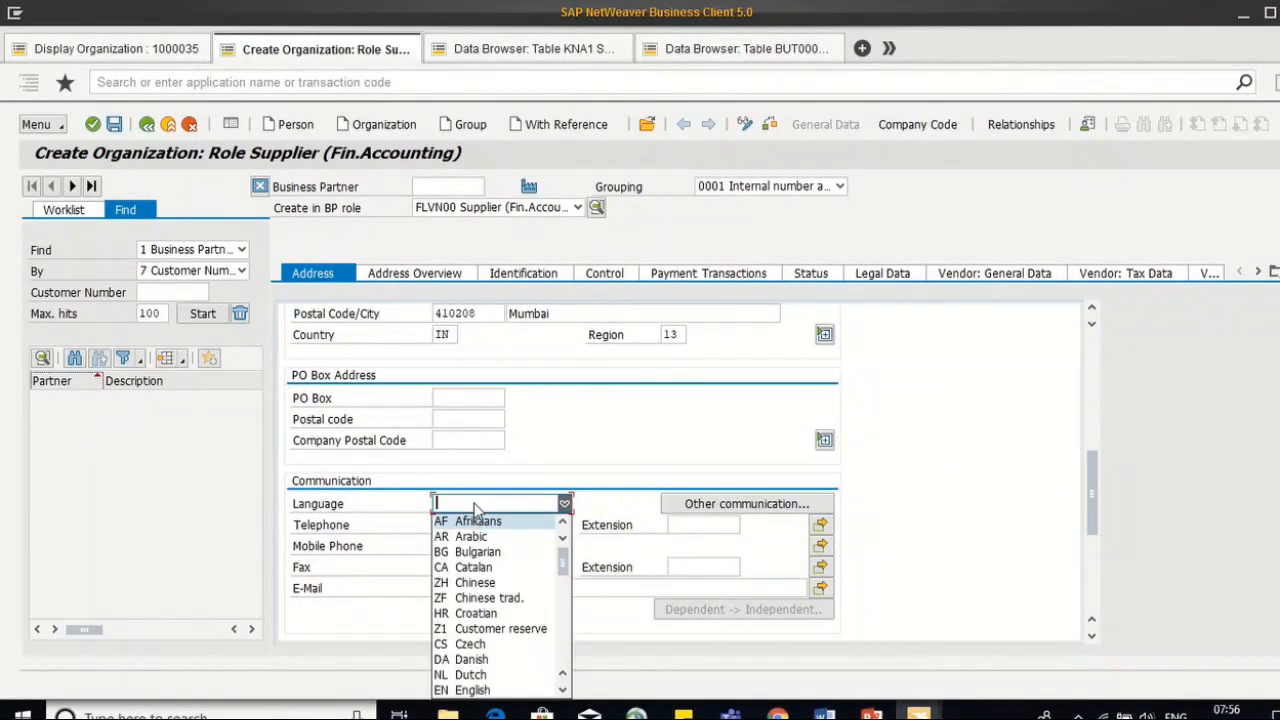
pyautogui.write('e')
pyautogui.press('Return')
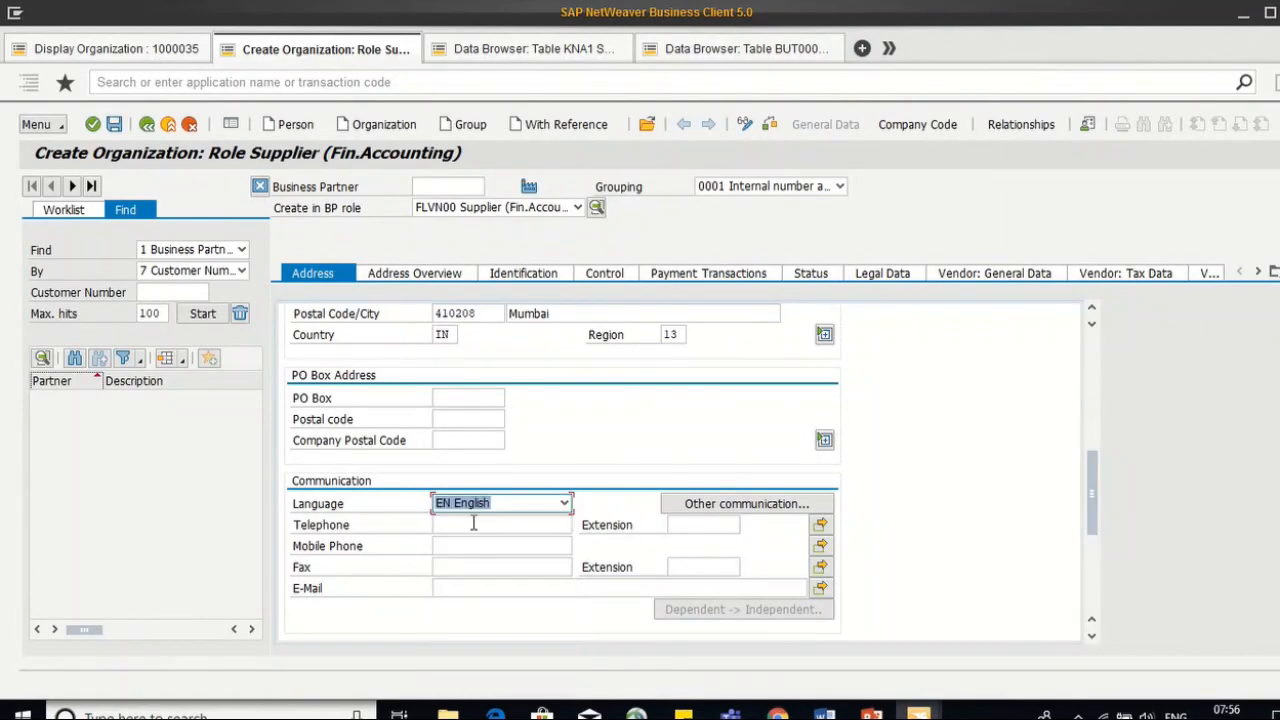
pyautogui.click(495, 432)
pyautogui.scroll(10, 557, 420)
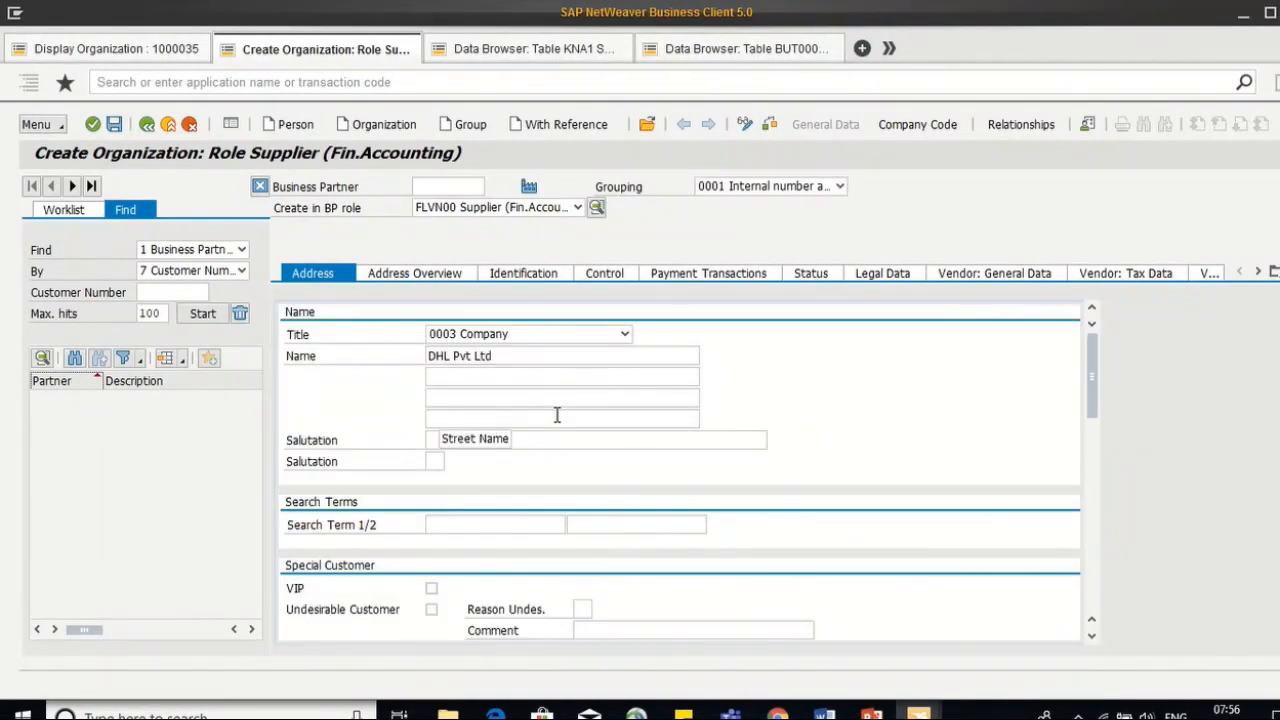
pyautogui.click(114, 125)
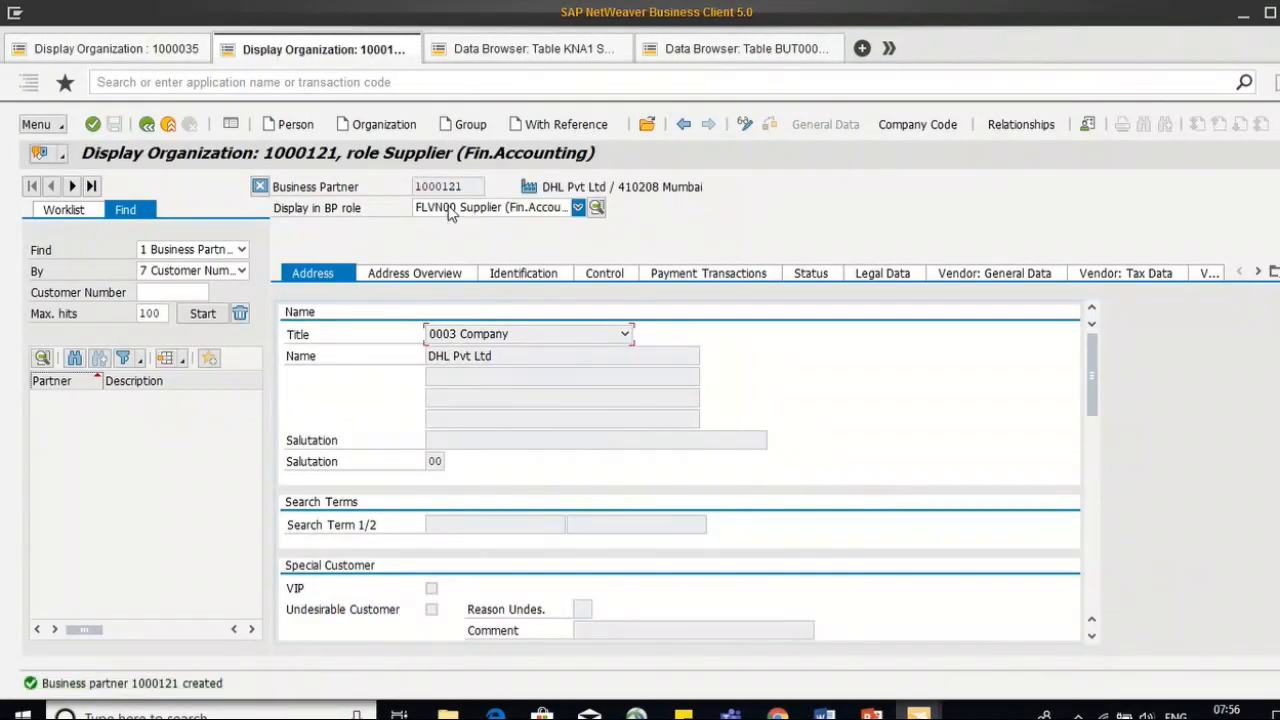
# Step: Copy the new business partner's number, open its company code data and check the assigned vendor number
pyautogui.moveTo(472, 188); pyautogui.dragTo(409, 188)
pyautogui.hotkey('ctrl', 'c')
pyautogui.click(922, 125)
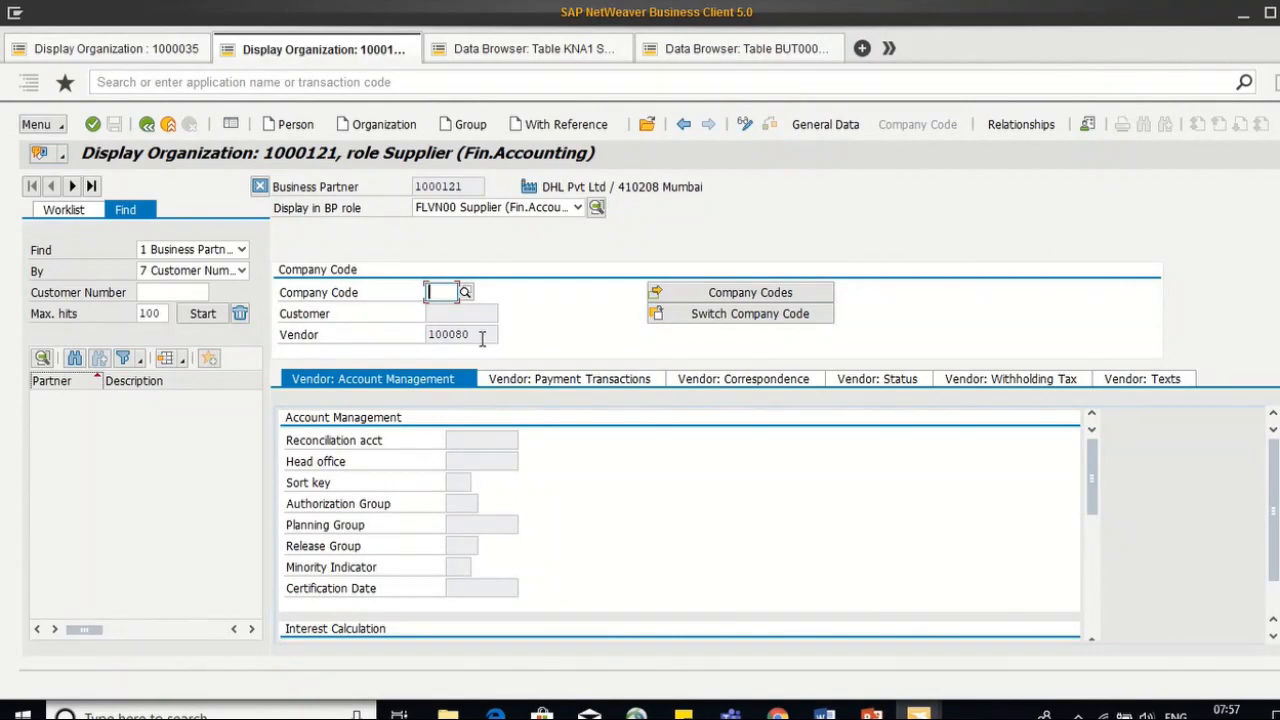
pyautogui.moveTo(481, 338); pyautogui.dragTo(427, 336)
pyautogui.click(426, 336)
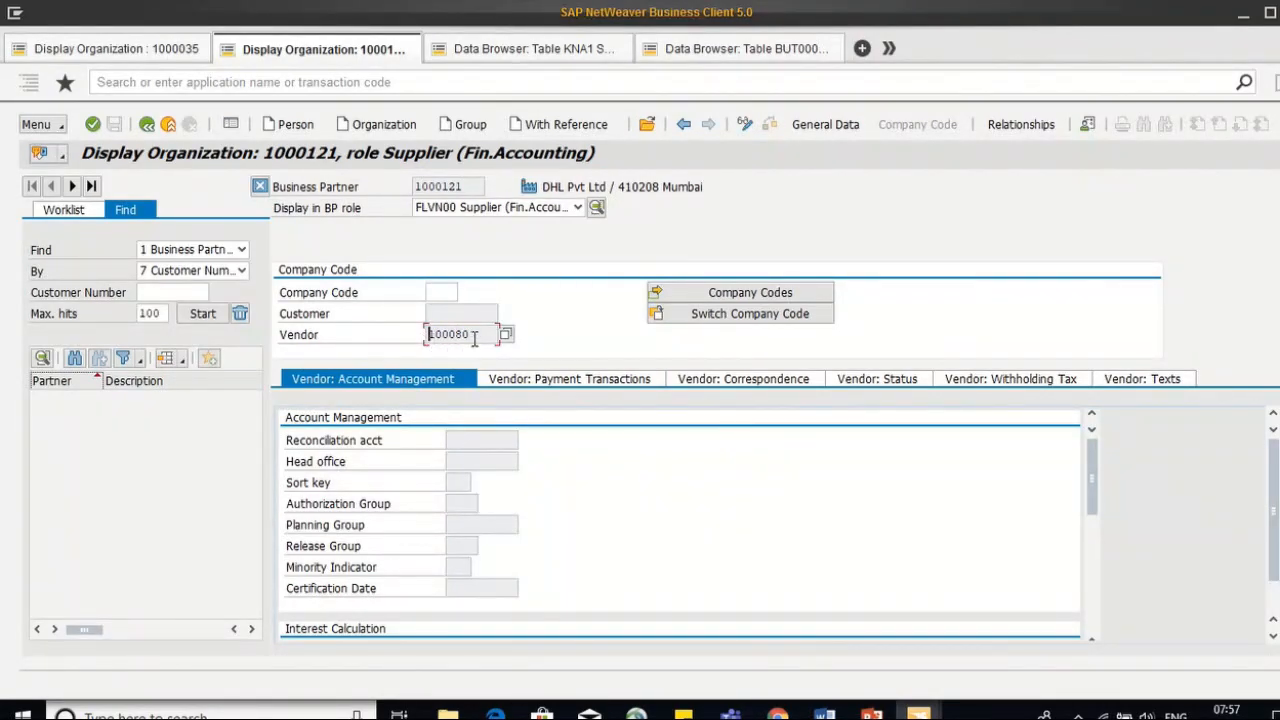
pyautogui.click(475, 338)
# Step: Try to call up company code 2000 for the supplier while in display mode
pyautogui.click(455, 292)
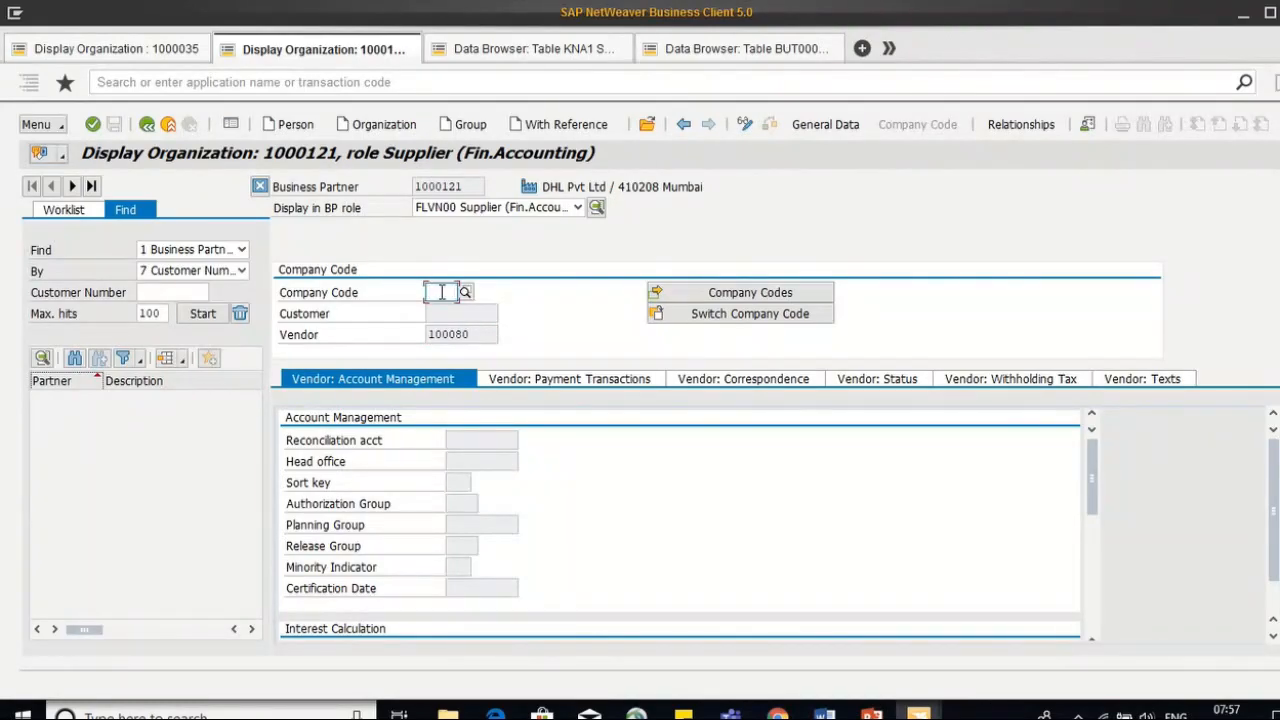
pyautogui.click(457, 293)
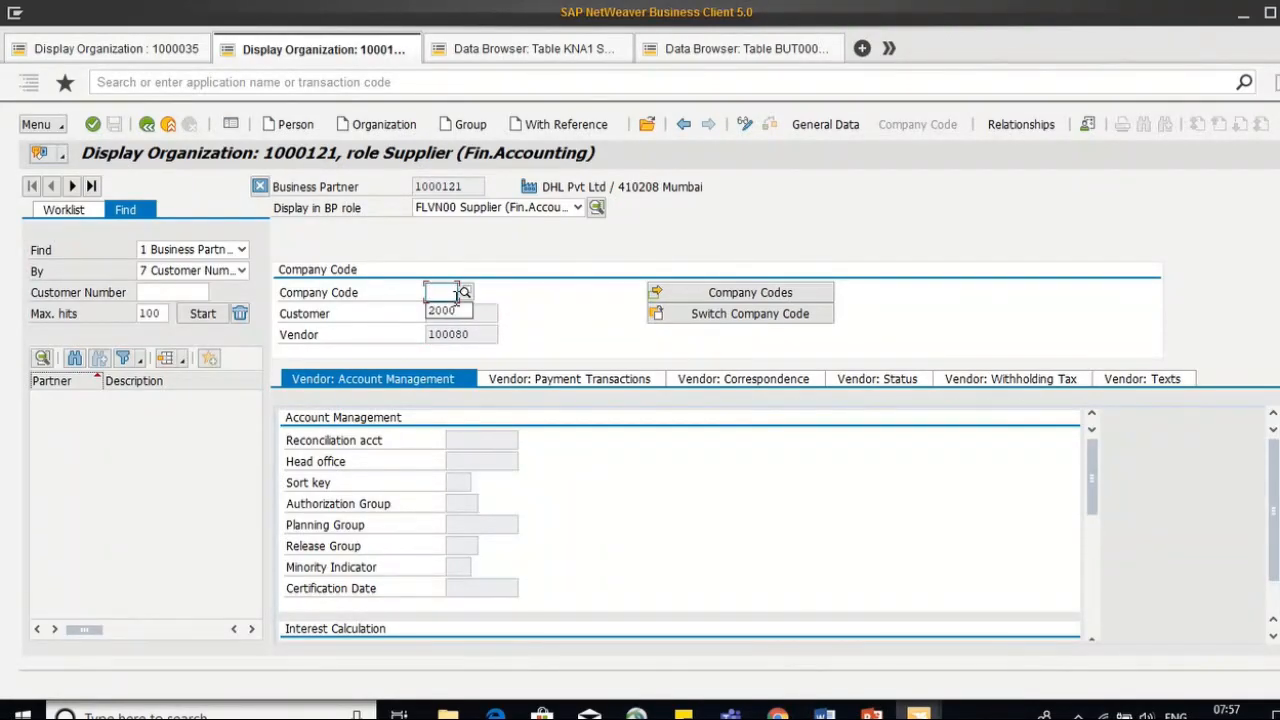
pyautogui.press('Down')
pyautogui.press('Return')
pyautogui.press('Return')
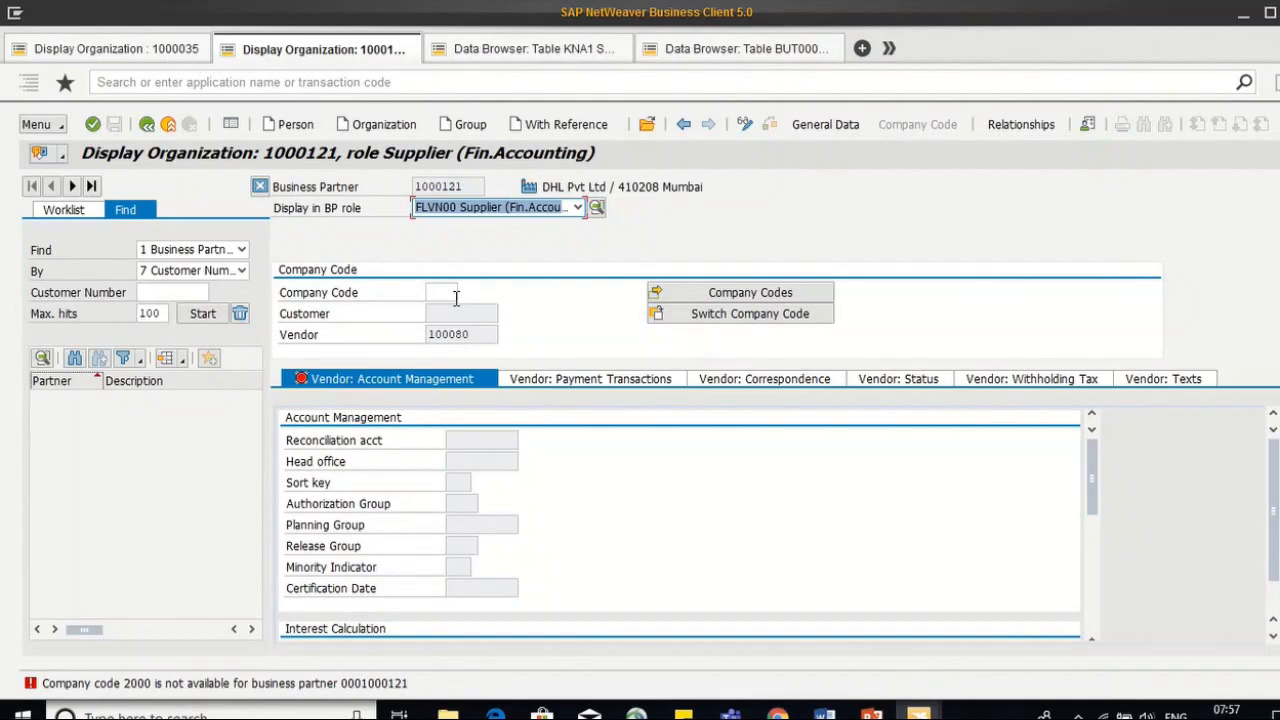
# Step: Switch the supplier to change mode and add company code 2000
pyautogui.click(744, 124)
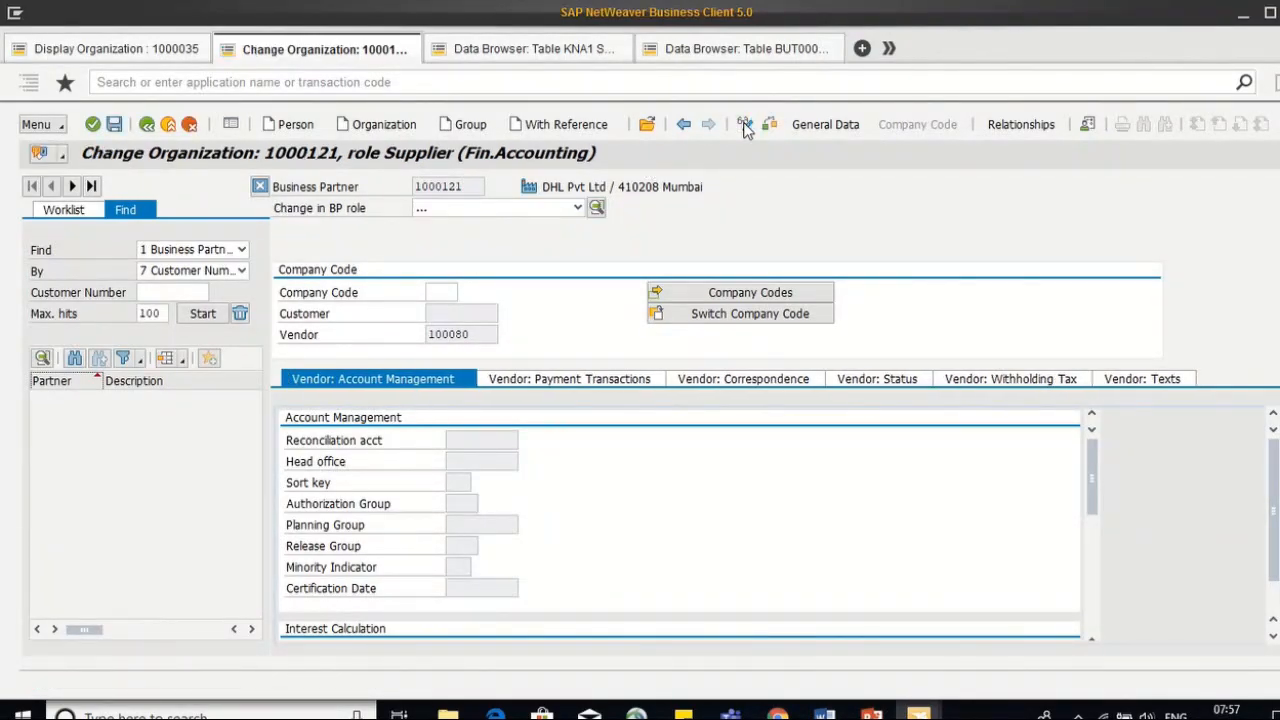
pyautogui.click(440, 292)
pyautogui.write('2000')
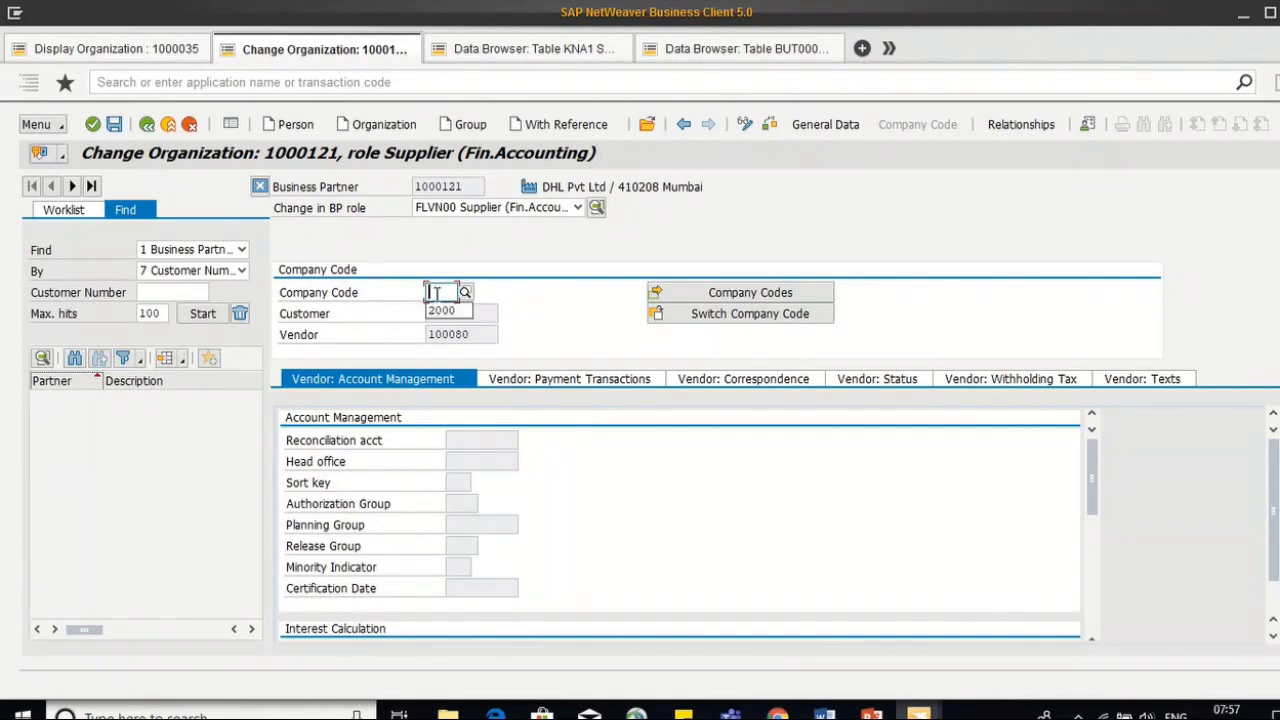
pyautogui.press('Return')
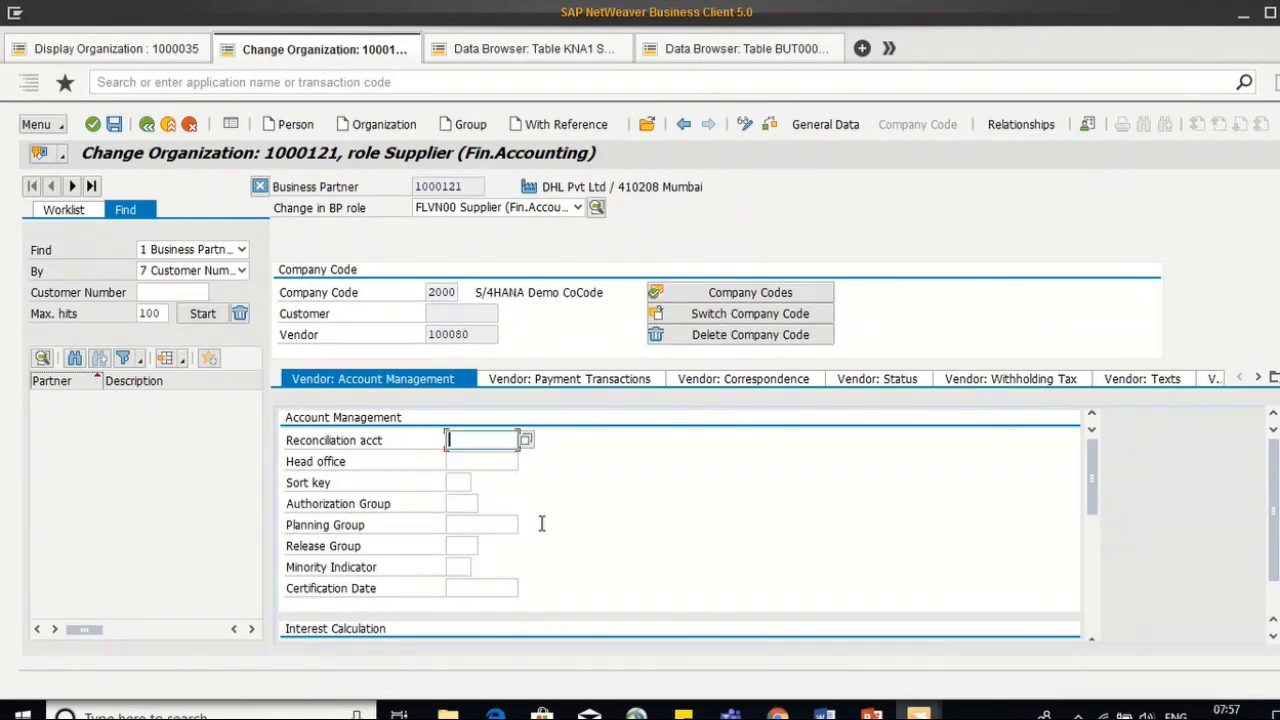
# Step: Set the supplier's reconciliation account to 160000 for the company code and save the changes
pyautogui.click(491, 525)
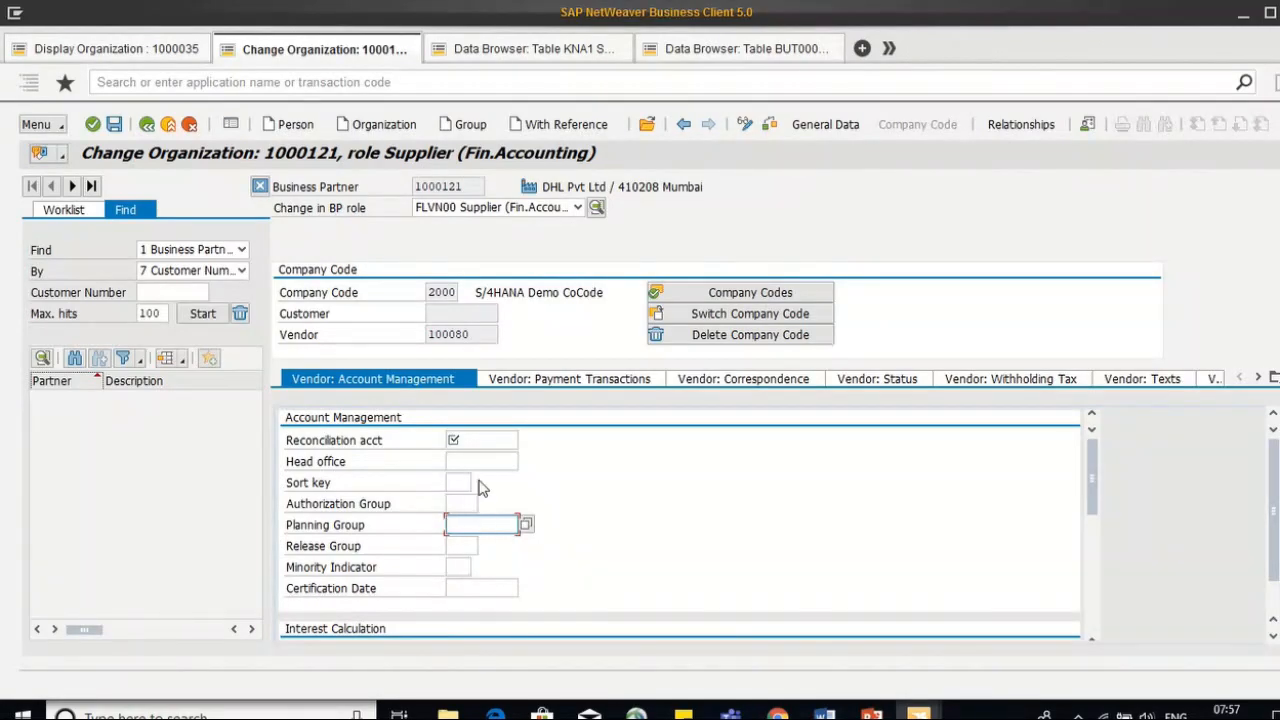
pyautogui.click(474, 441)
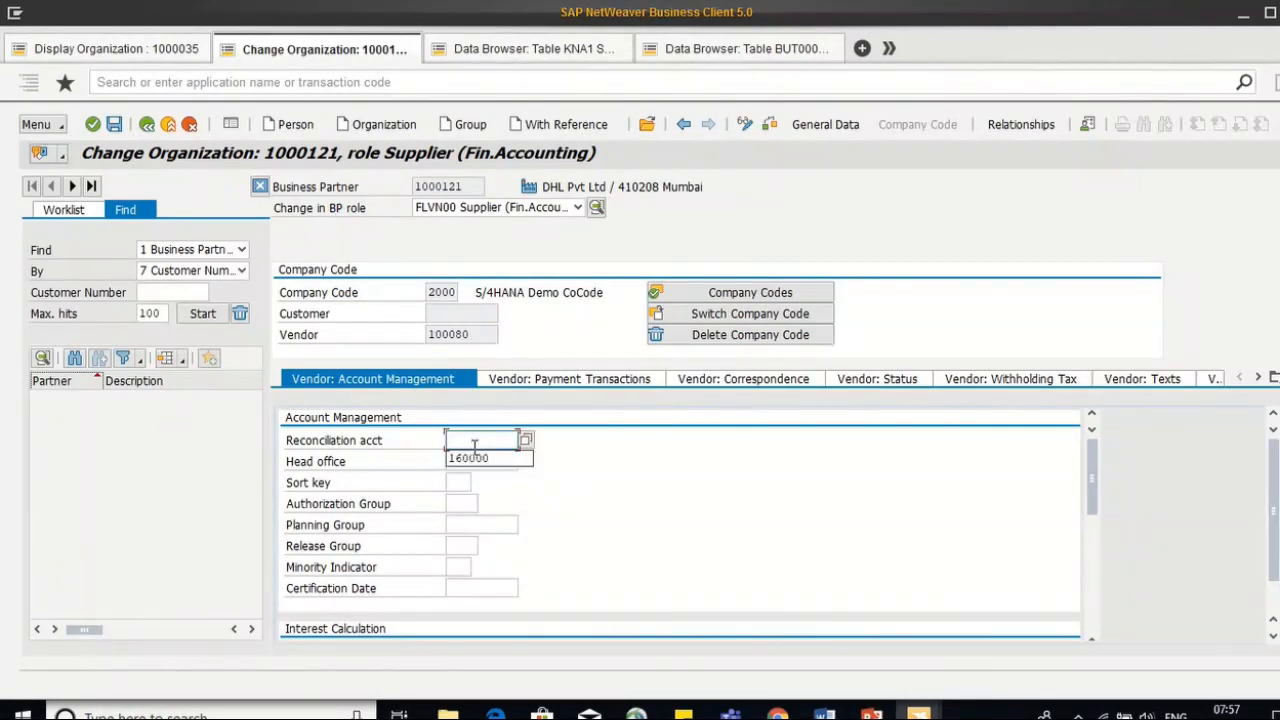
pyautogui.press('Down')
pyautogui.press('Return')
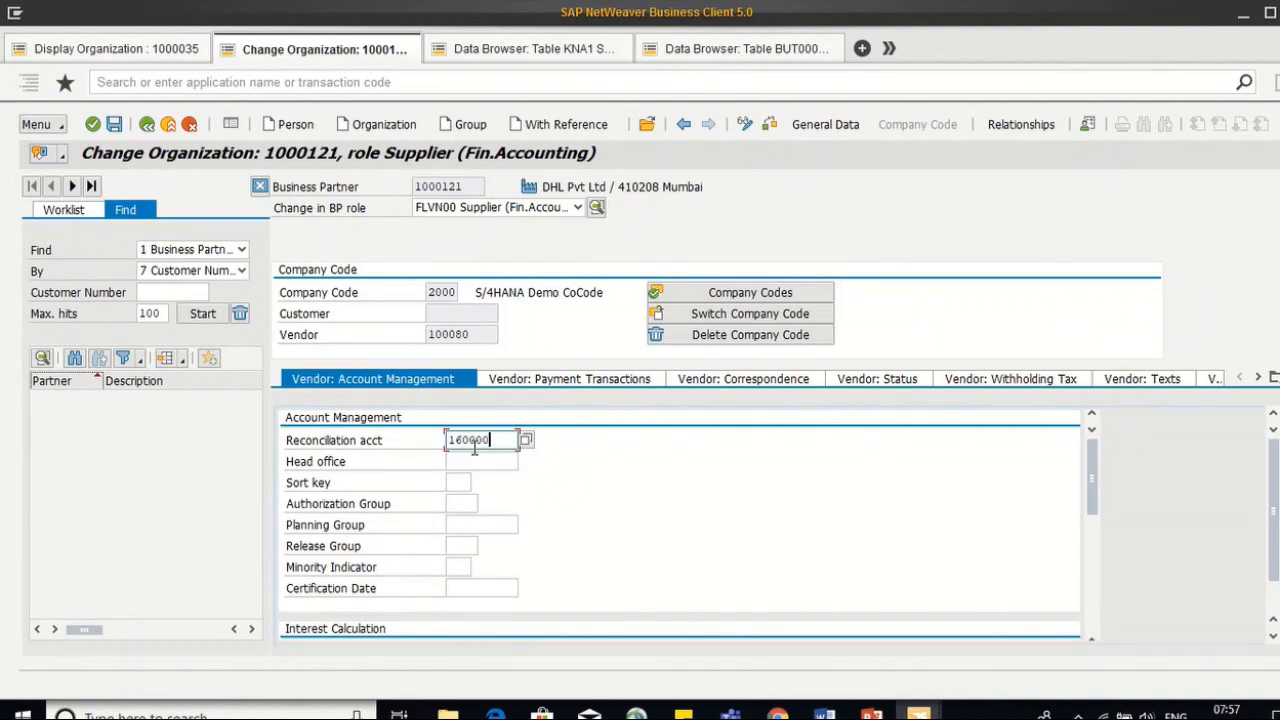
pyautogui.press('Return')
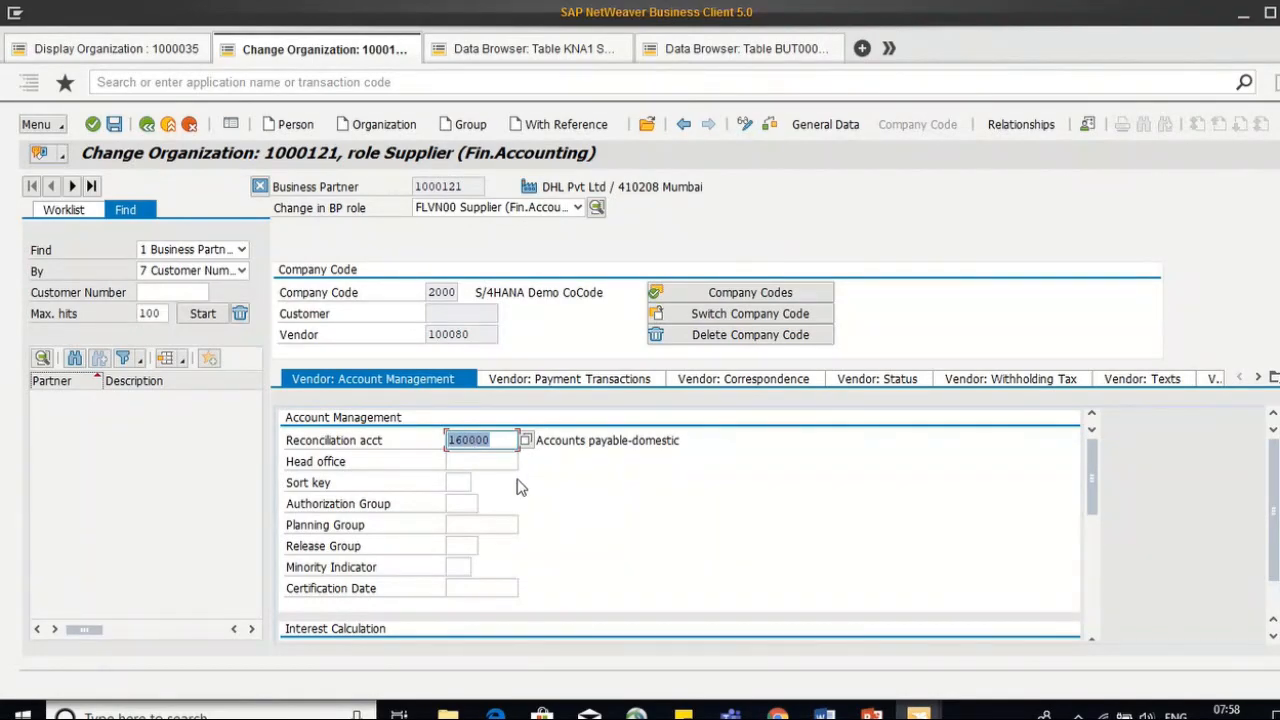
pyautogui.click(490, 461)
pyautogui.click(462, 487)
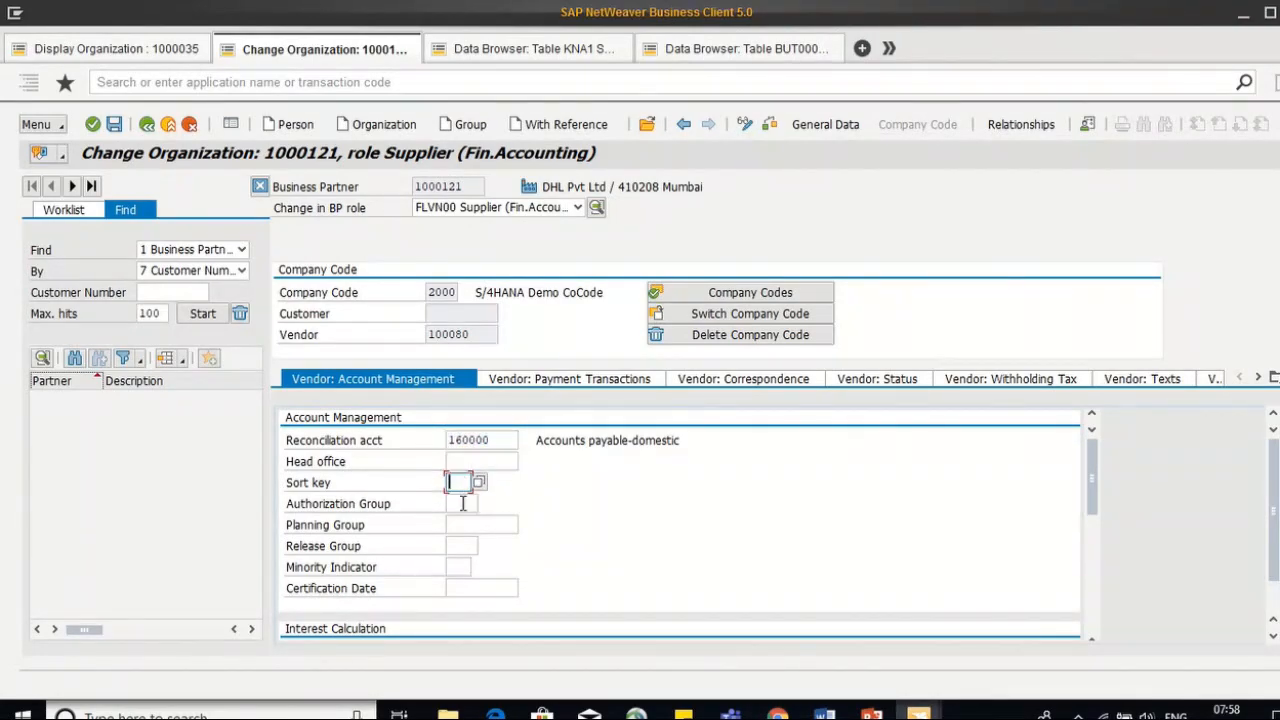
pyautogui.click(463, 504)
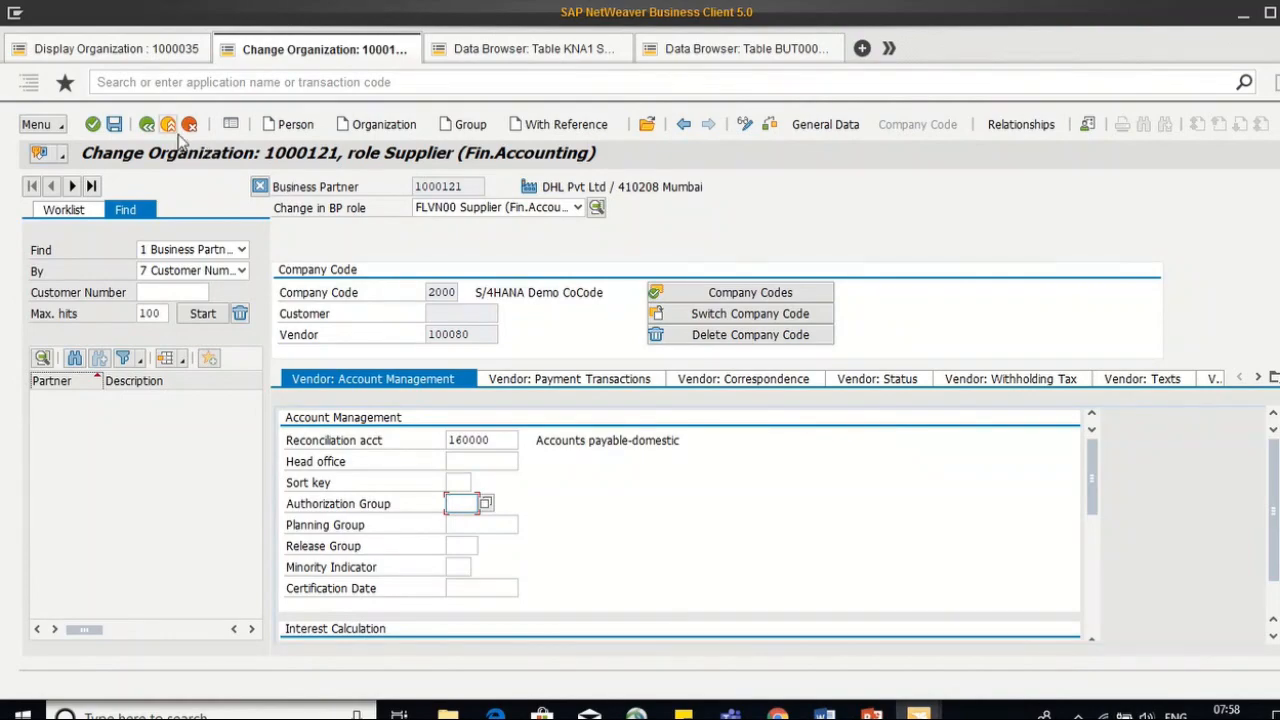
pyautogui.click(114, 124)
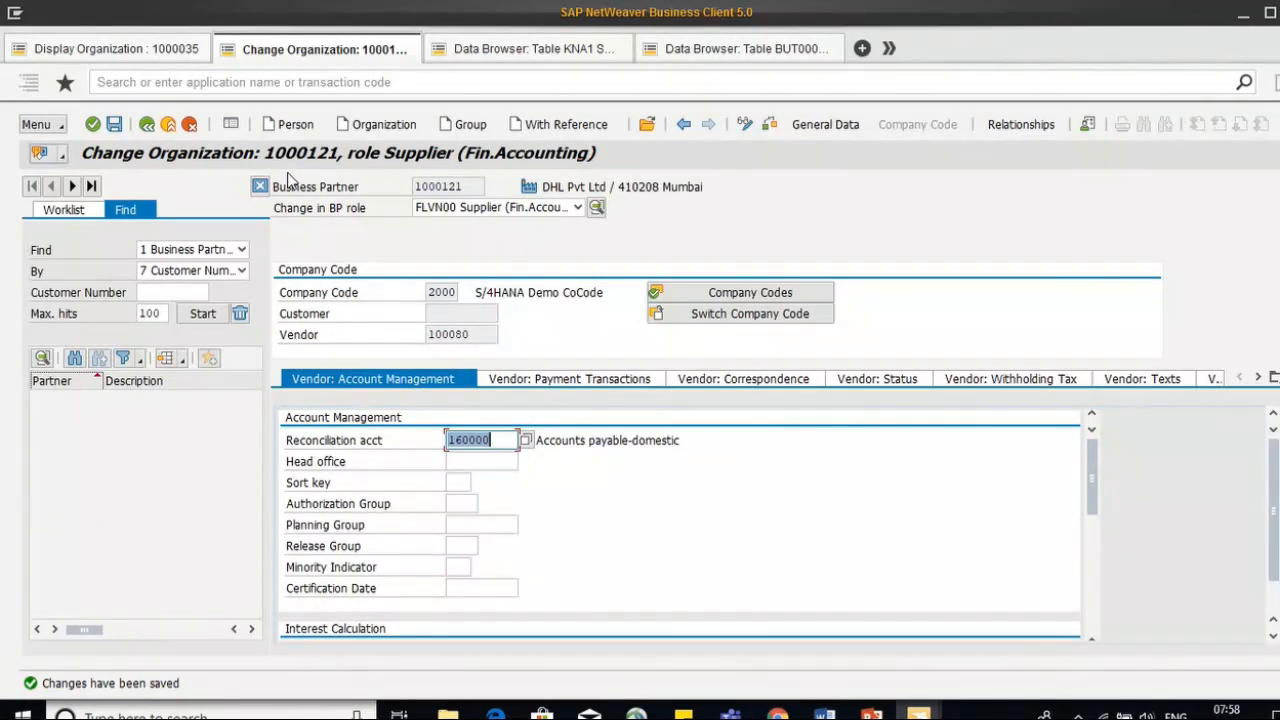
# Step: Return to the supplier's general data and review the selectable BP roles in change mode and the assigned roles in display mode
pyautogui.click(798, 131)
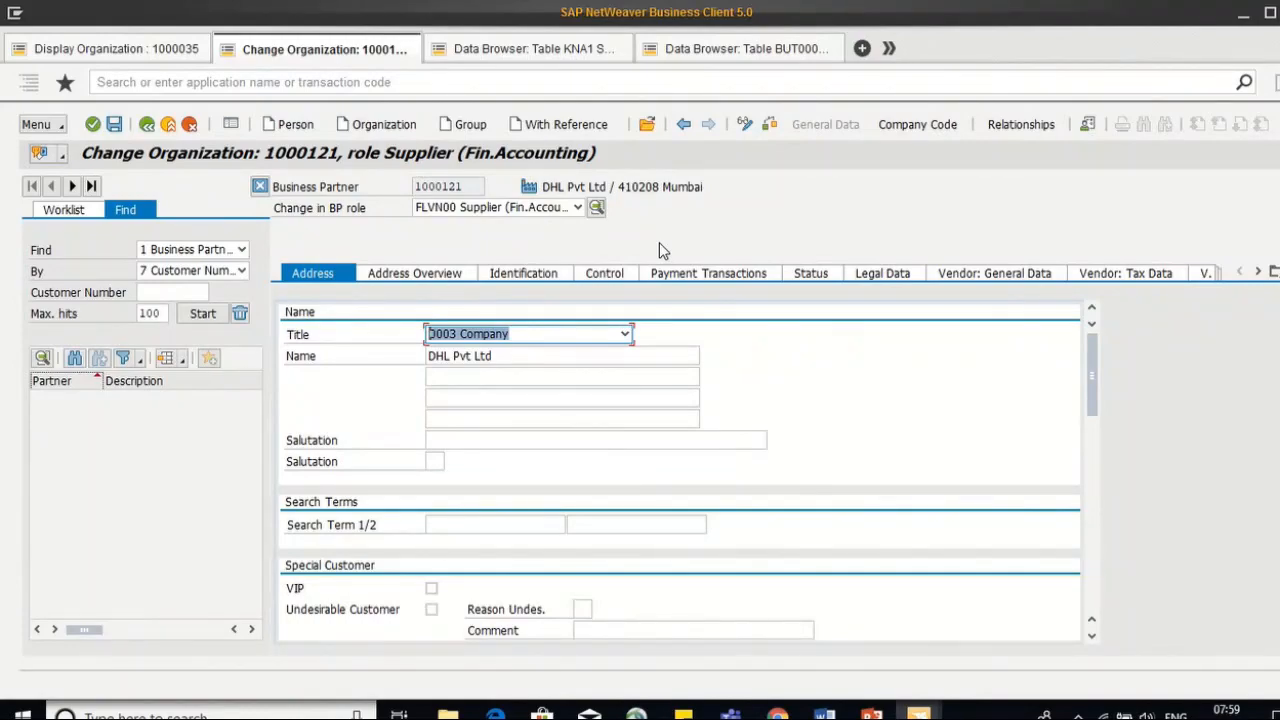
pyautogui.click(556, 209)
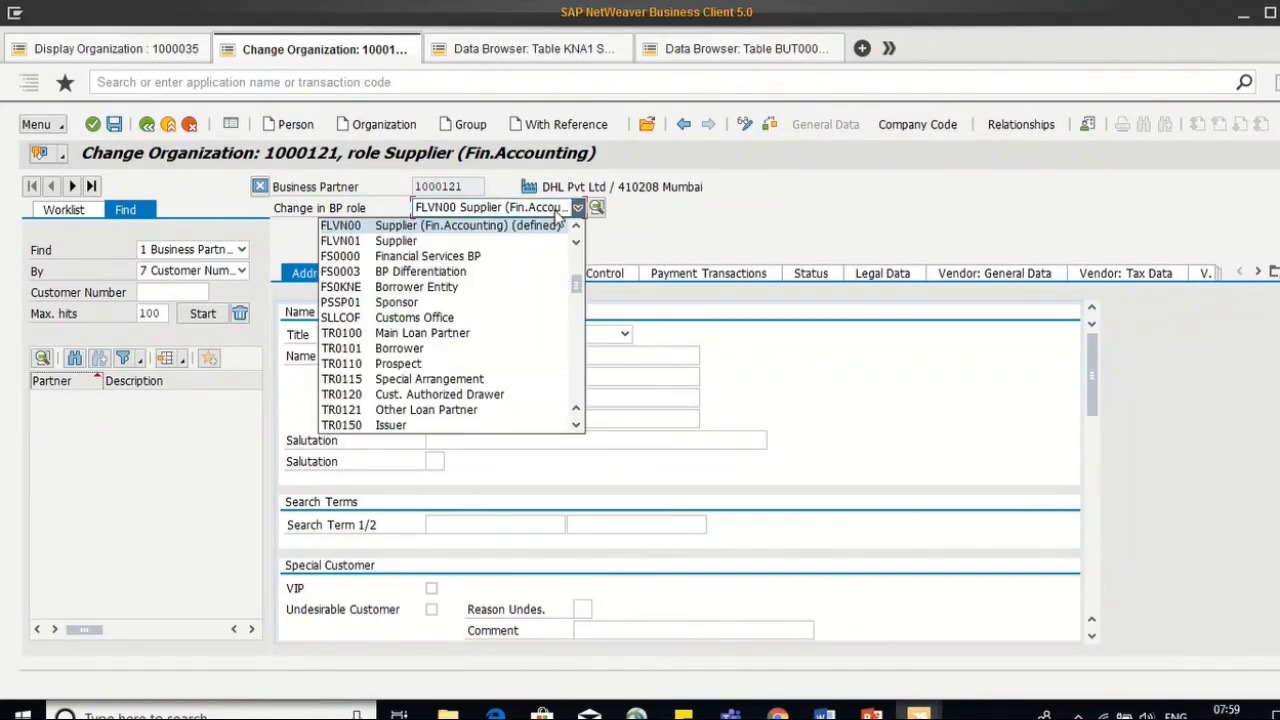
pyautogui.click(650, 236)
pyautogui.click(578, 208)
pyautogui.moveTo(578, 283)
pyautogui.mouseDown()
pyautogui.moveTo(580, 262)
pyautogui.moveTo(577, 388)
pyautogui.moveTo(580, 260)
pyautogui.mouseUp()
pyautogui.click(640, 258)
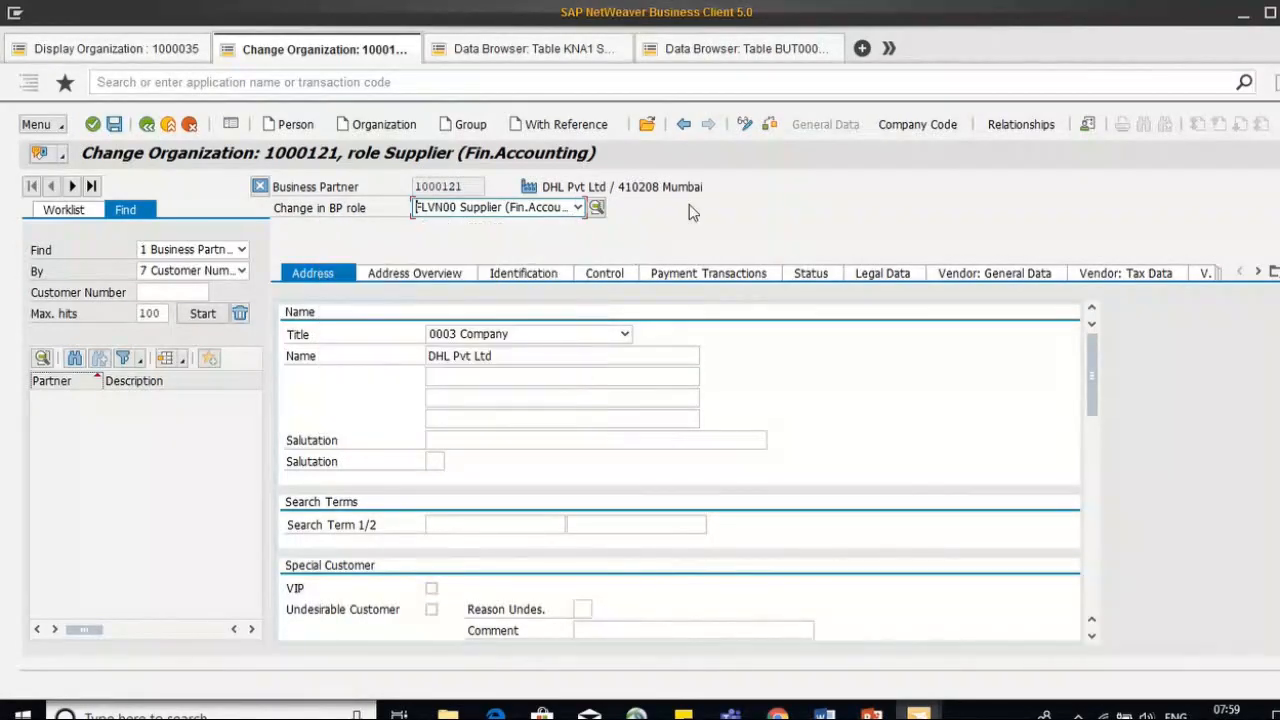
pyautogui.click(745, 128)
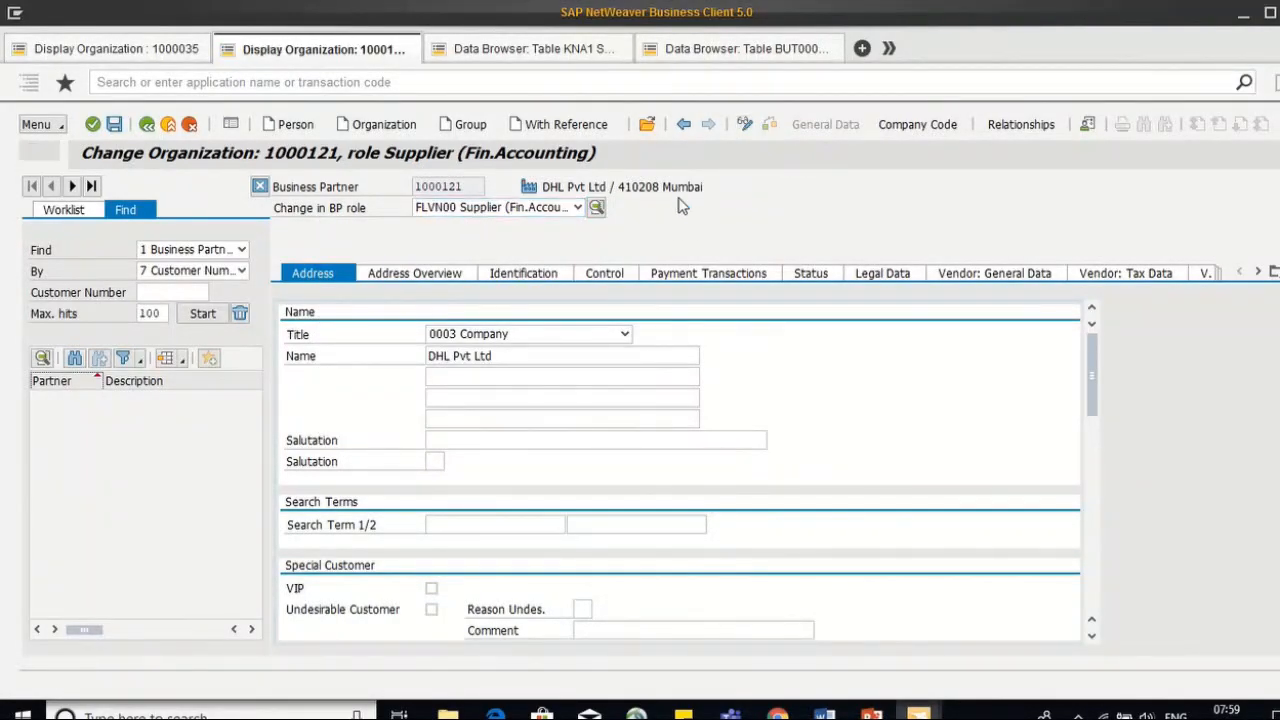
pyautogui.click(577, 207)
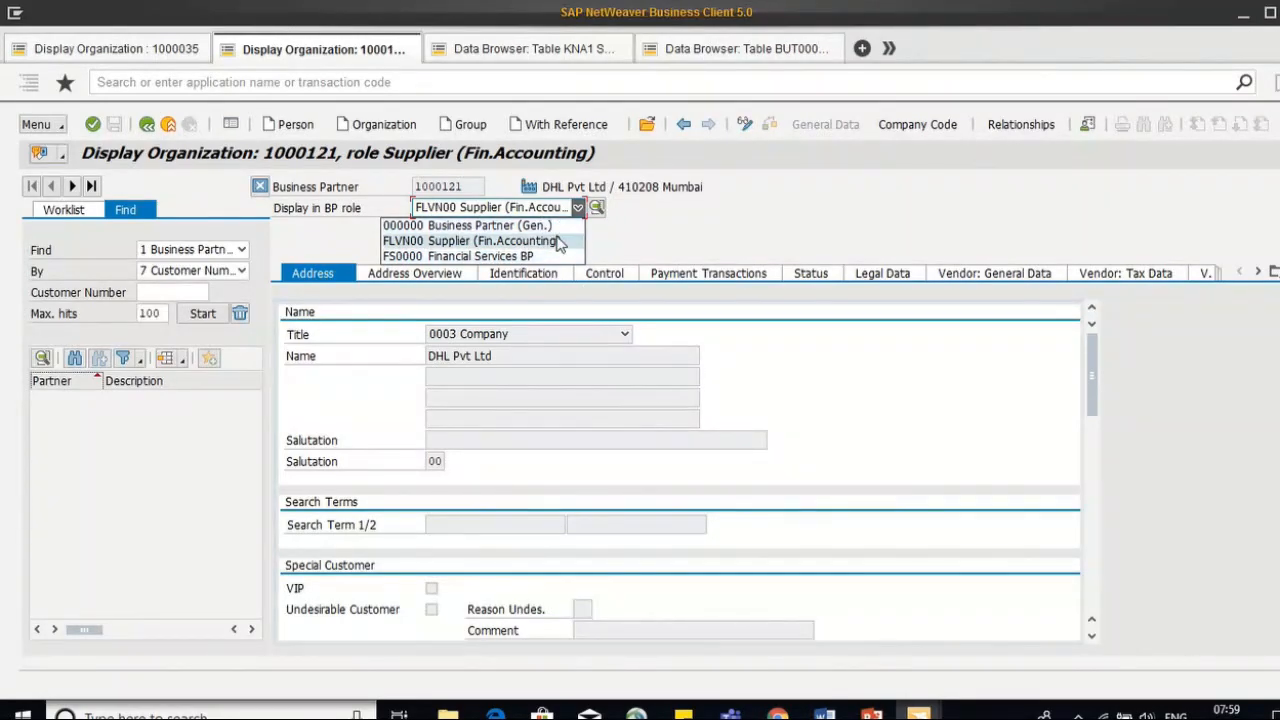
# Step: Switch DHL Pvt Ltd back to change mode and add the BP role CRM010 Carrier
pyautogui.click(745, 126)
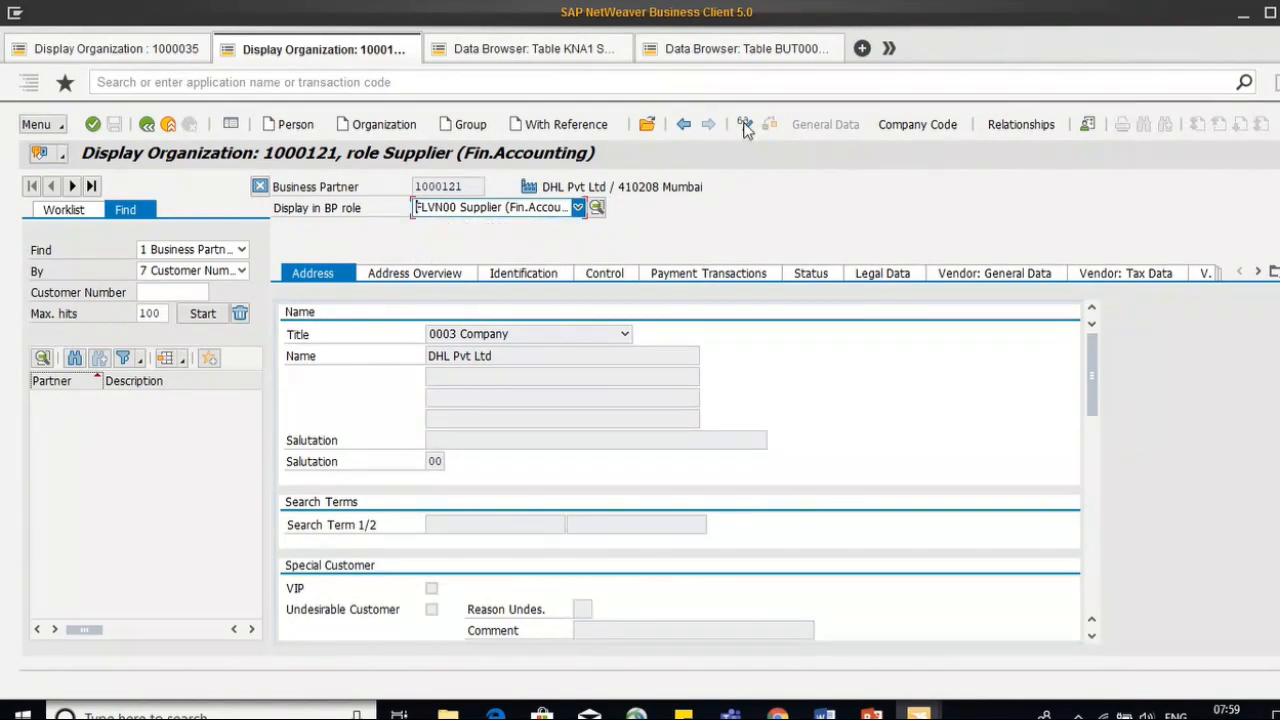
pyautogui.click(578, 209)
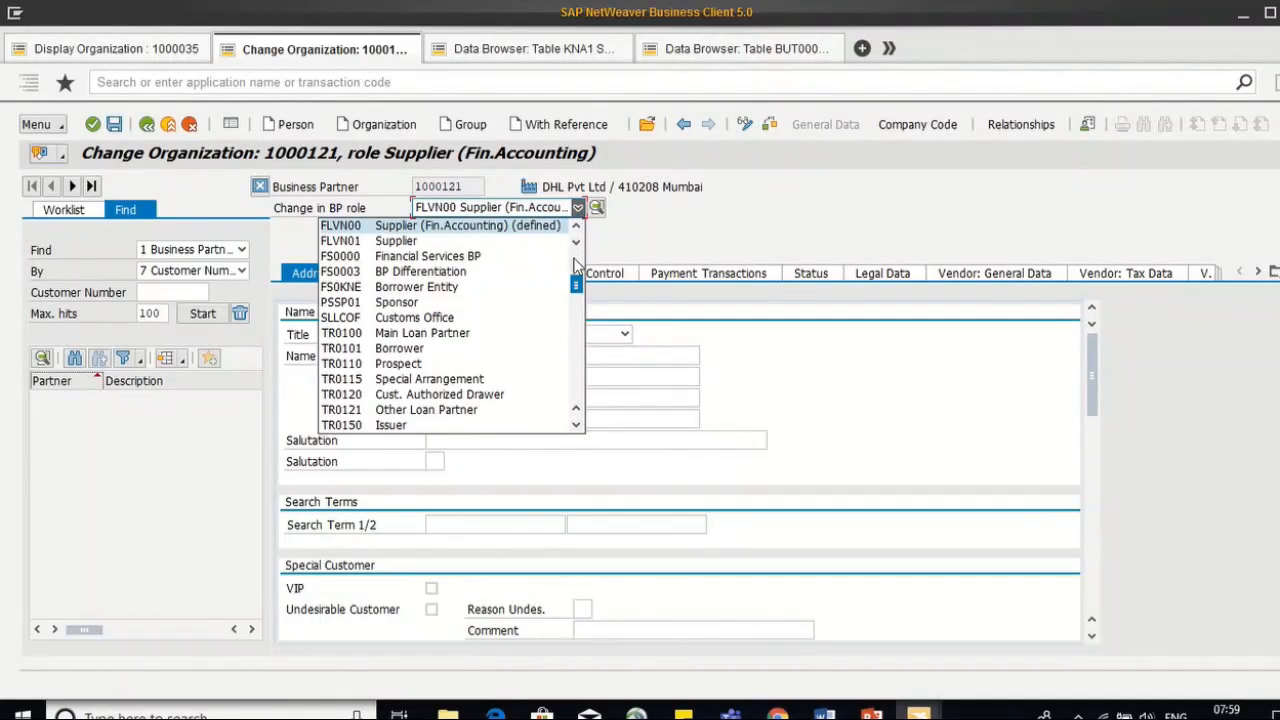
pyautogui.scroll(2, 578, 278)
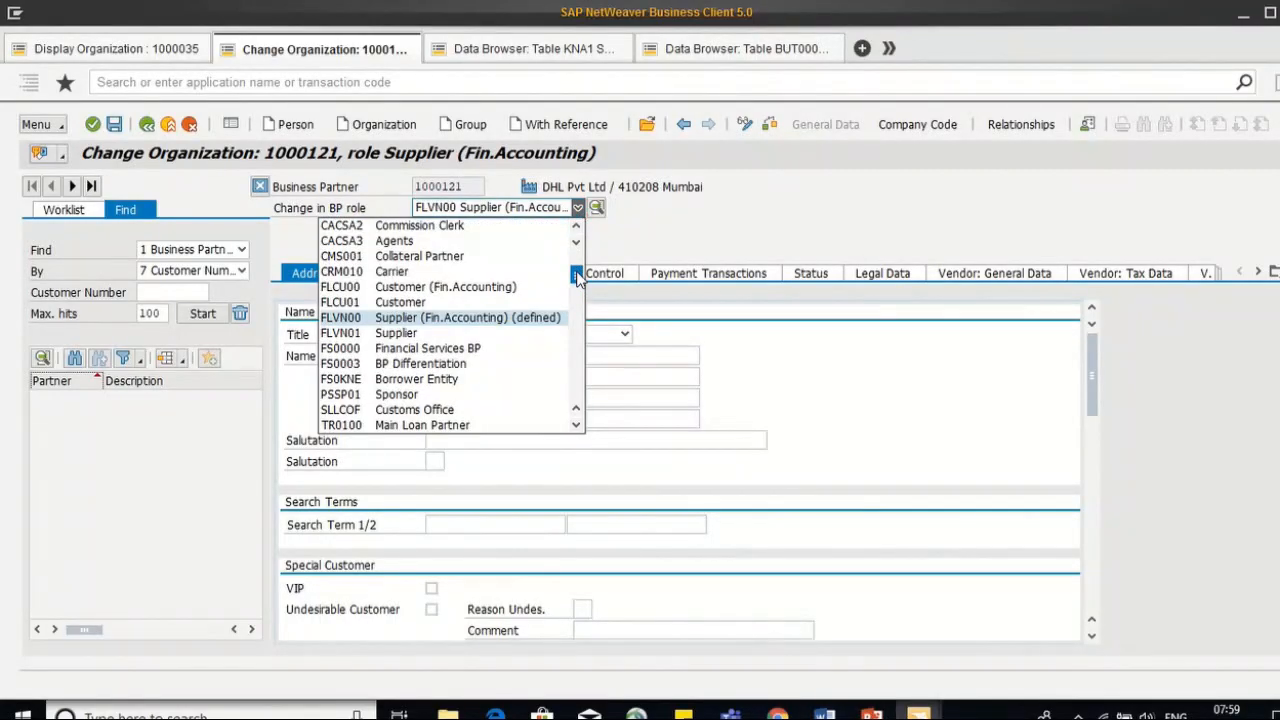
pyautogui.click(517, 273)
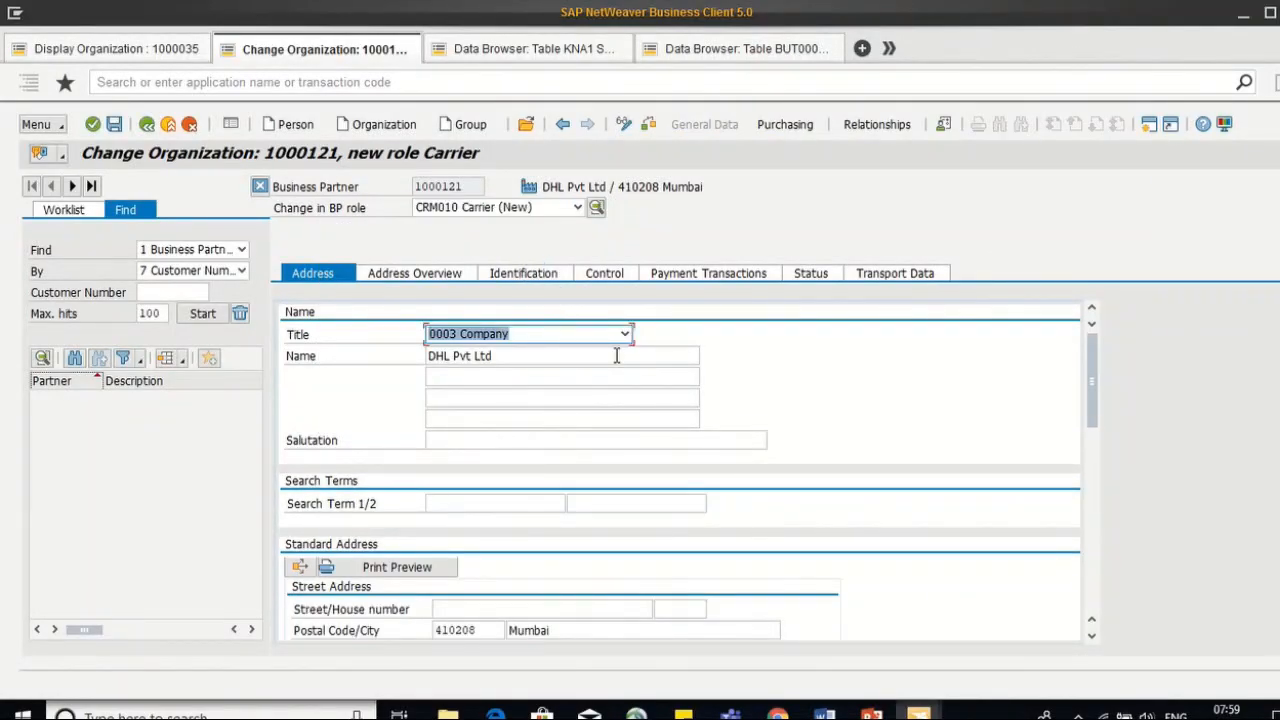
# Step: Check the address data in the new Carrier role and save the business partner
pyautogui.press('F4')
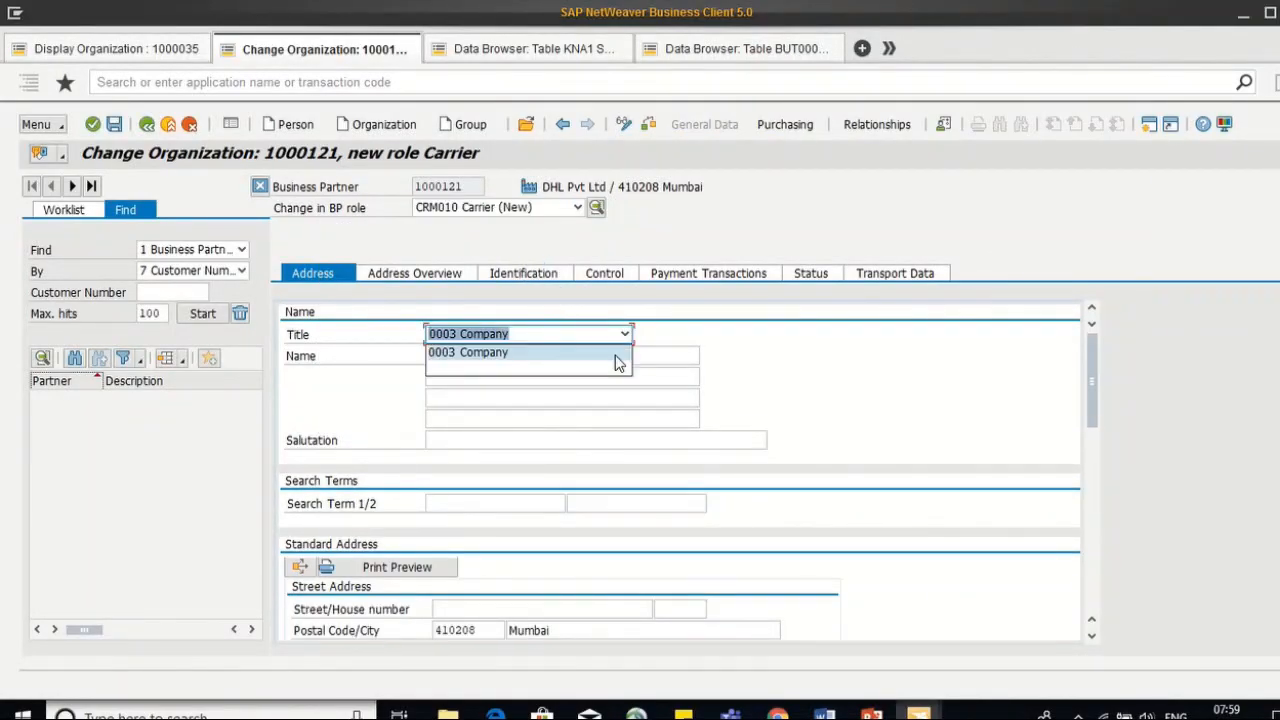
pyautogui.click(1094, 390)
pyautogui.moveTo(1094, 409); pyautogui.dragTo(1094, 452)
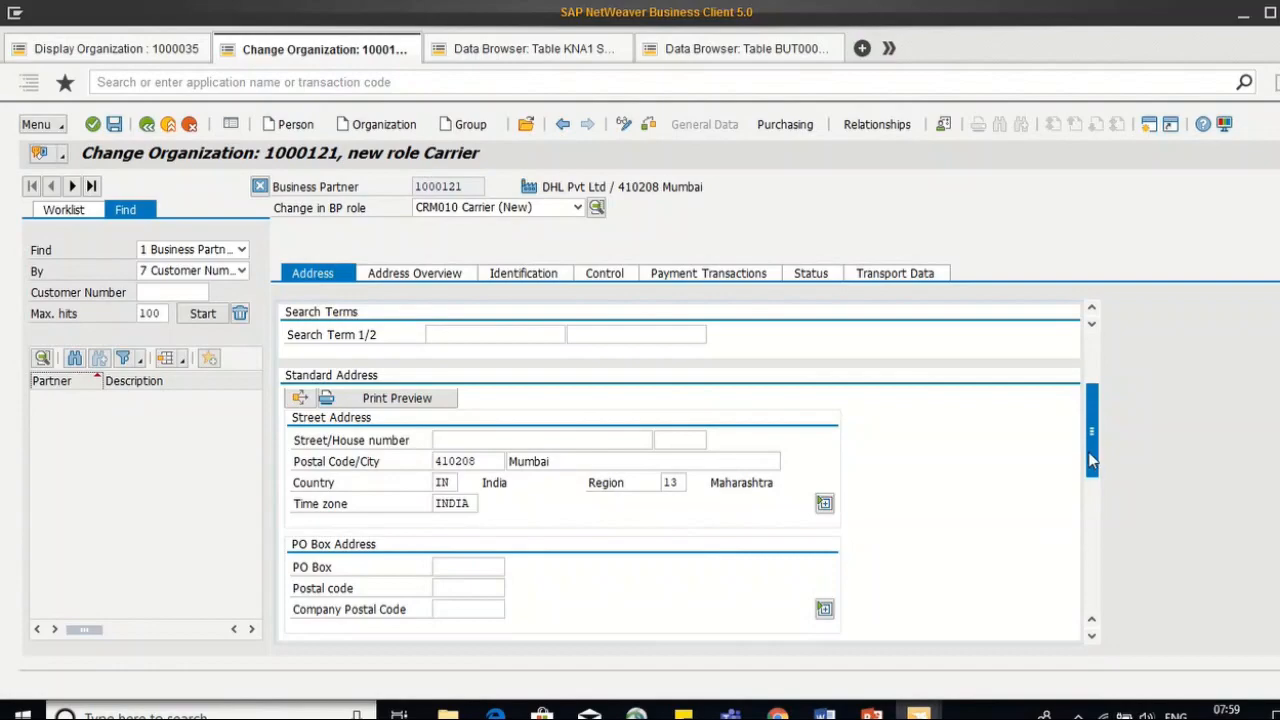
pyautogui.moveTo(1092, 460); pyautogui.dragTo(1082, 408)
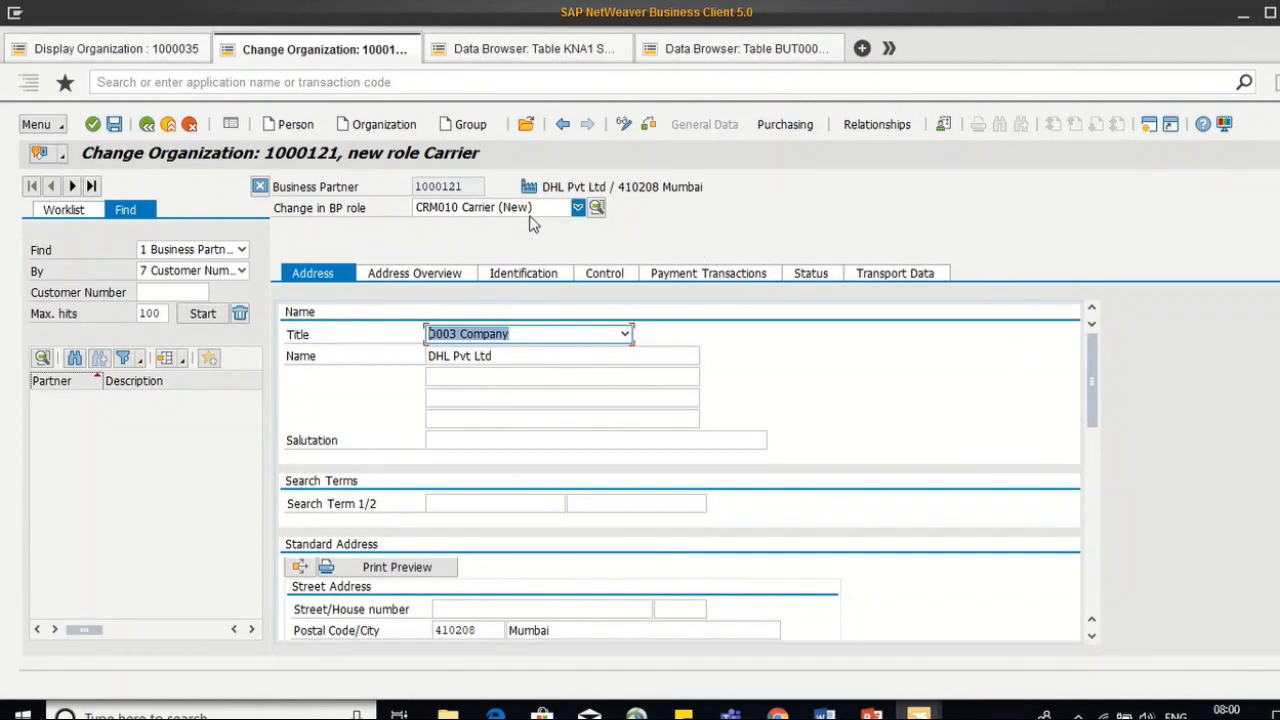
pyautogui.click(115, 125)
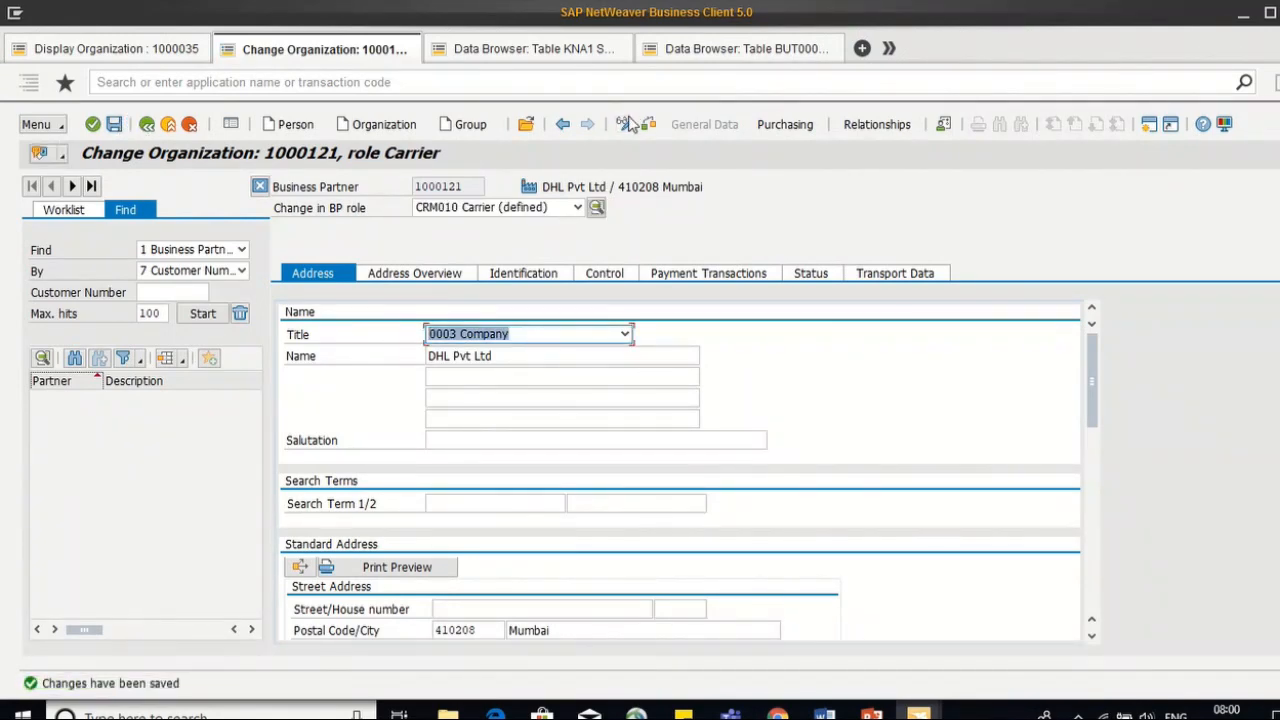
# Step: Switch DHL Pvt Ltd to display mode and check the list of its assigned BP roles
pyautogui.click(626, 123)
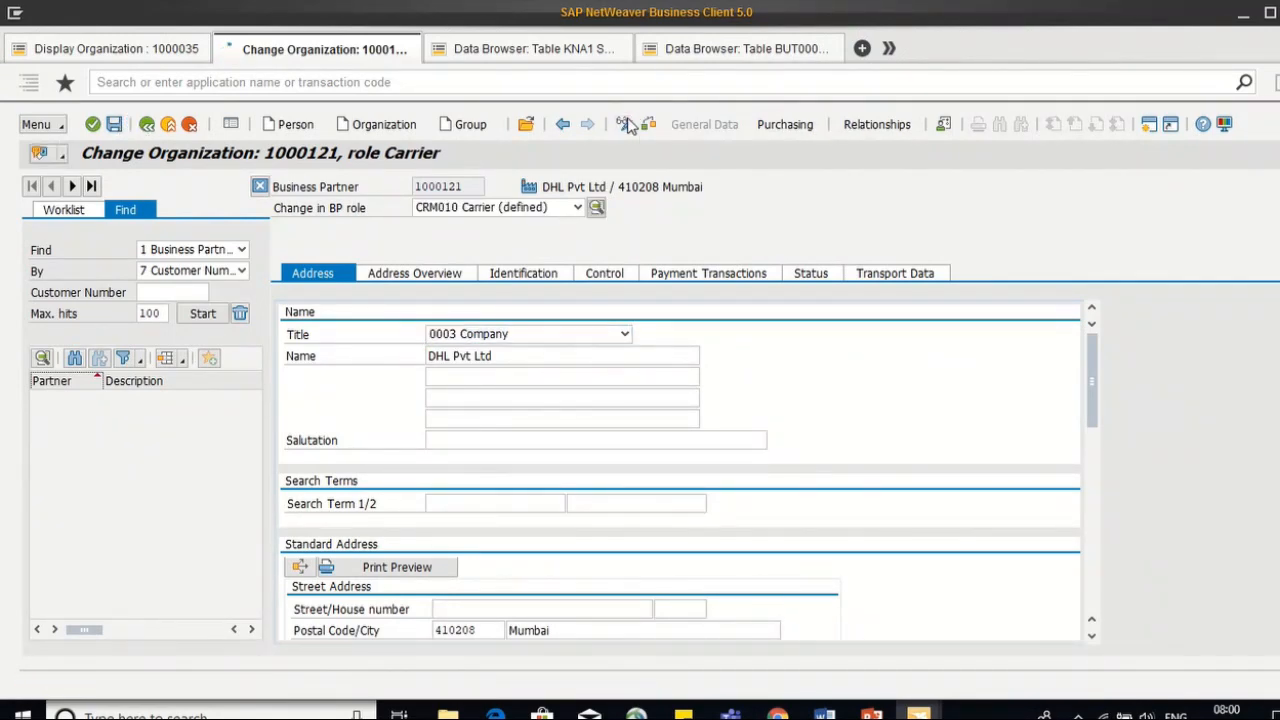
pyautogui.click(578, 208)
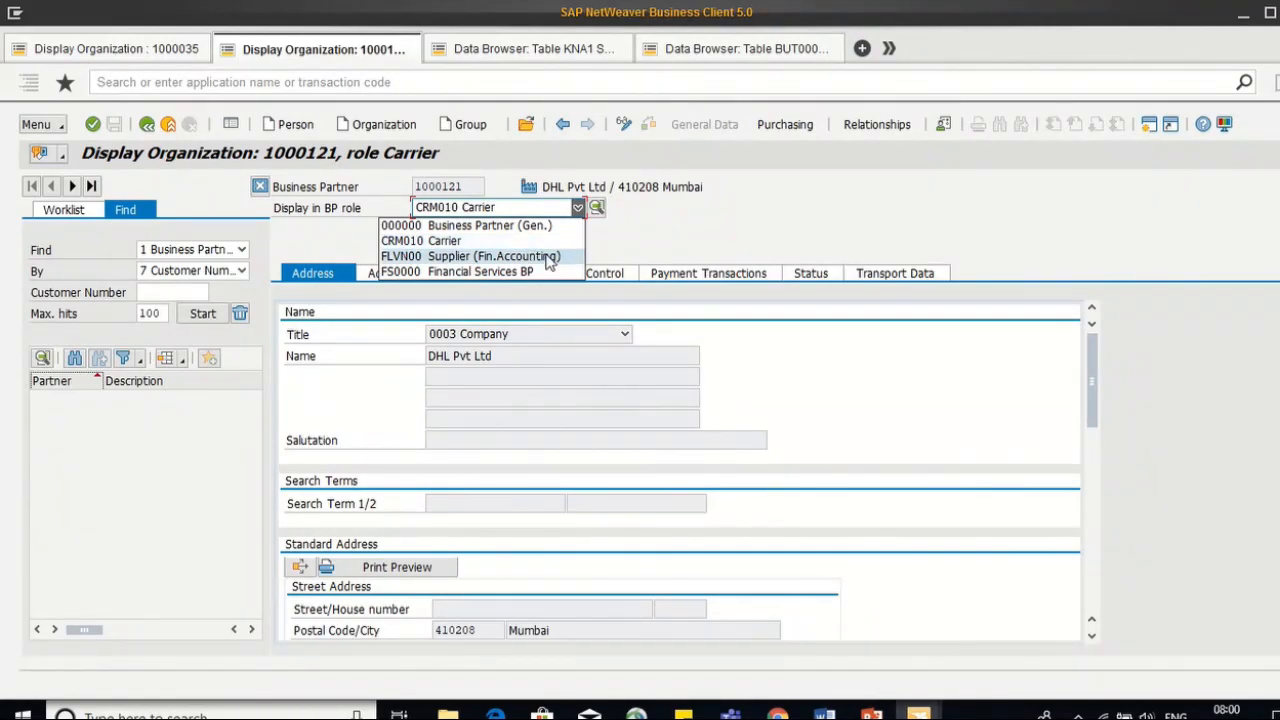
pyautogui.click(672, 220)
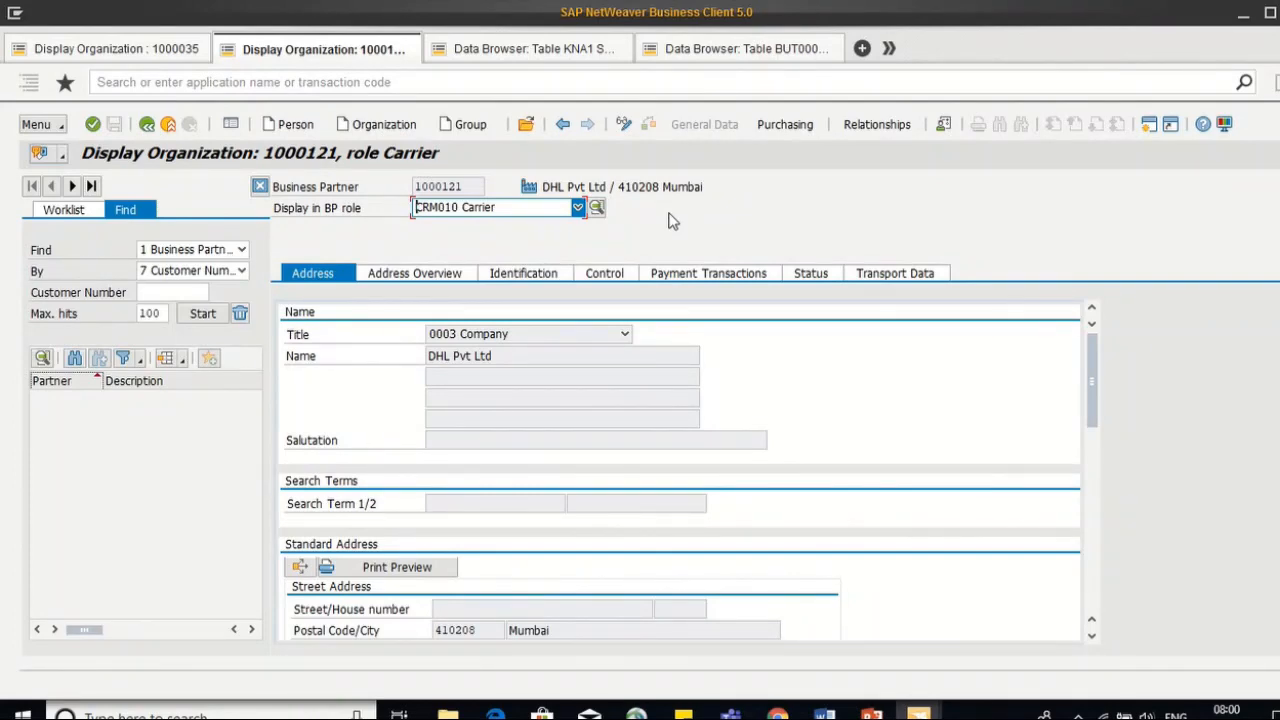
# Step: Switch to the TM Training-Master Data1 presentation in PowerPoint, view the Products slide and return to SAP NetWeaver Business Client
pyautogui.moveTo(871, 712)
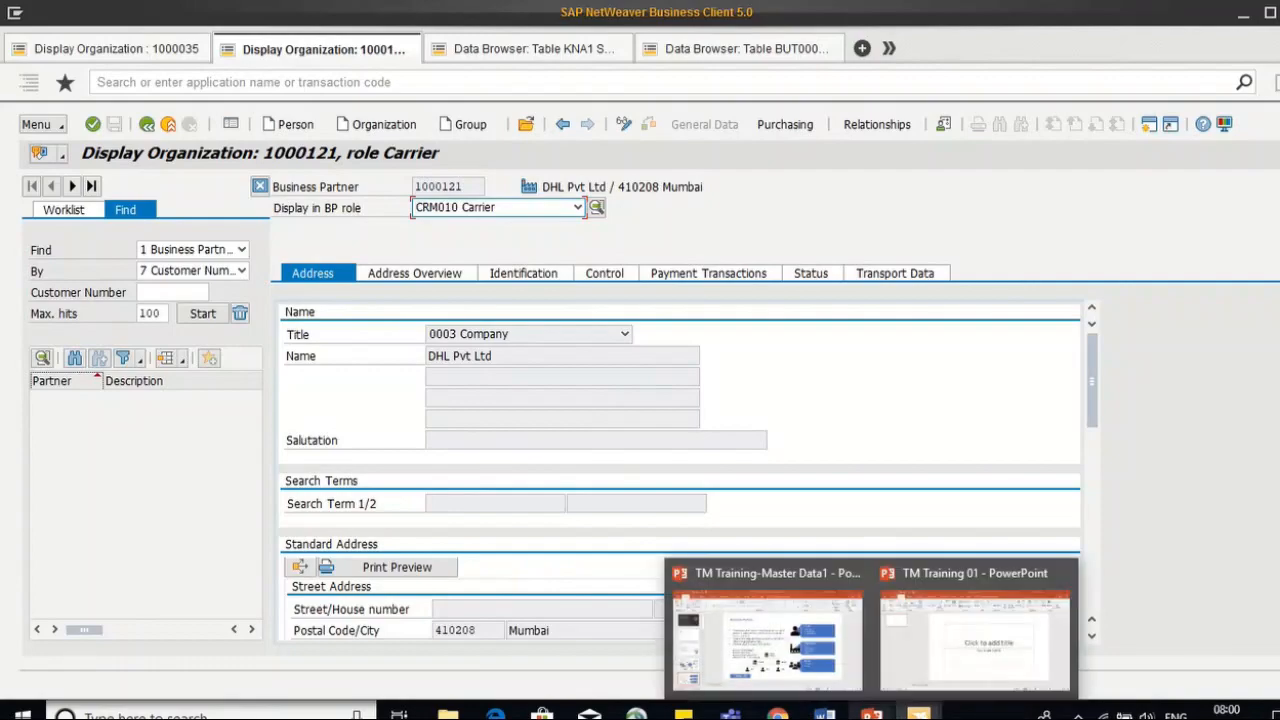
pyautogui.click(770, 665)
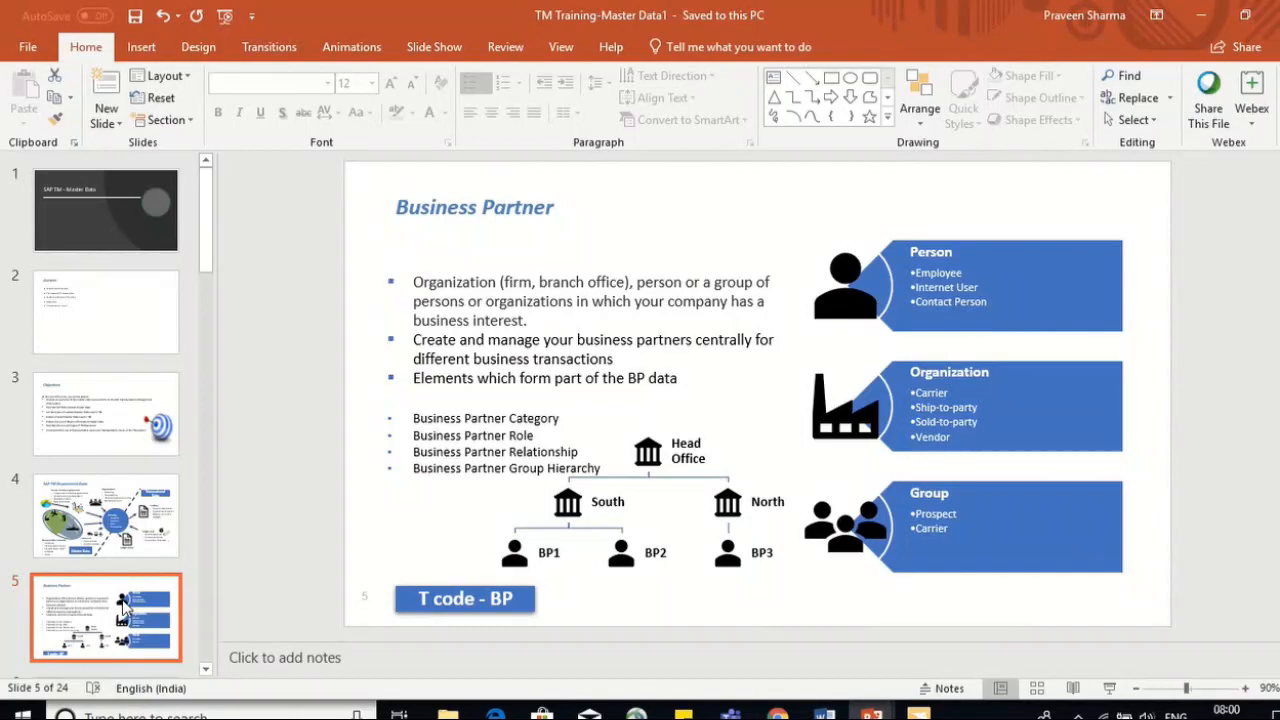
pyautogui.press('Down')
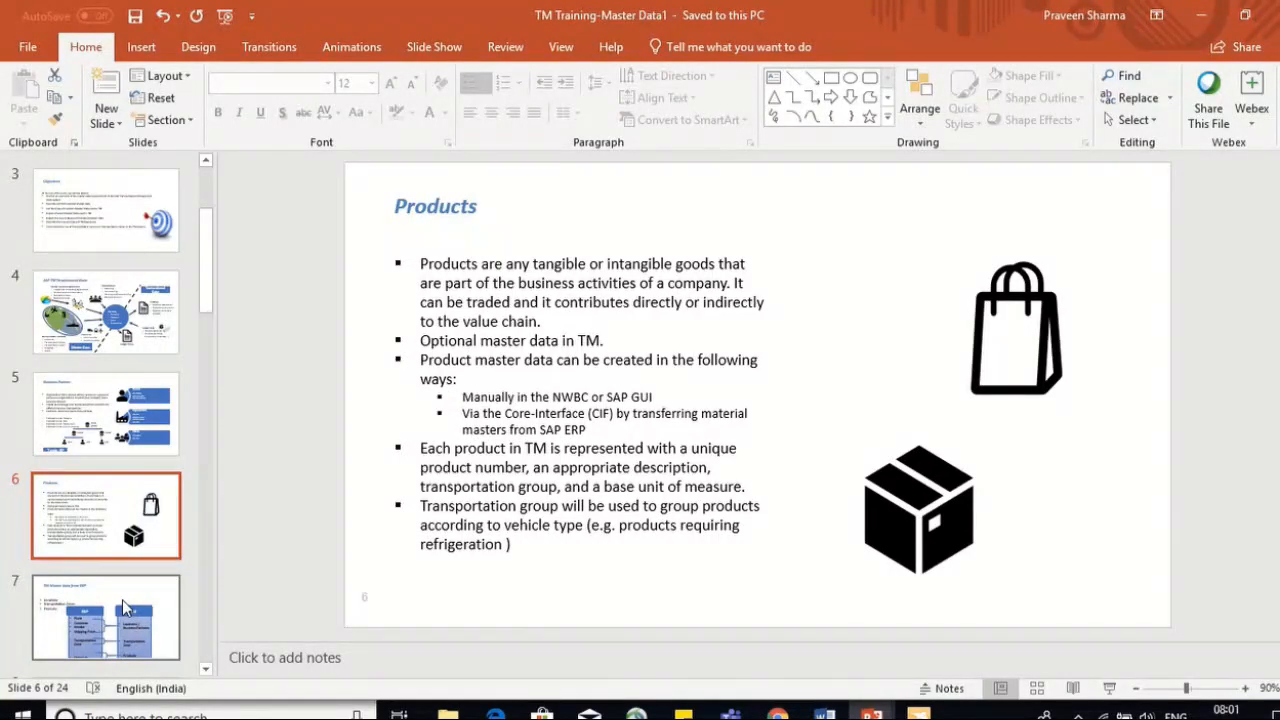
pyautogui.hotkey('alt', 'Tab')
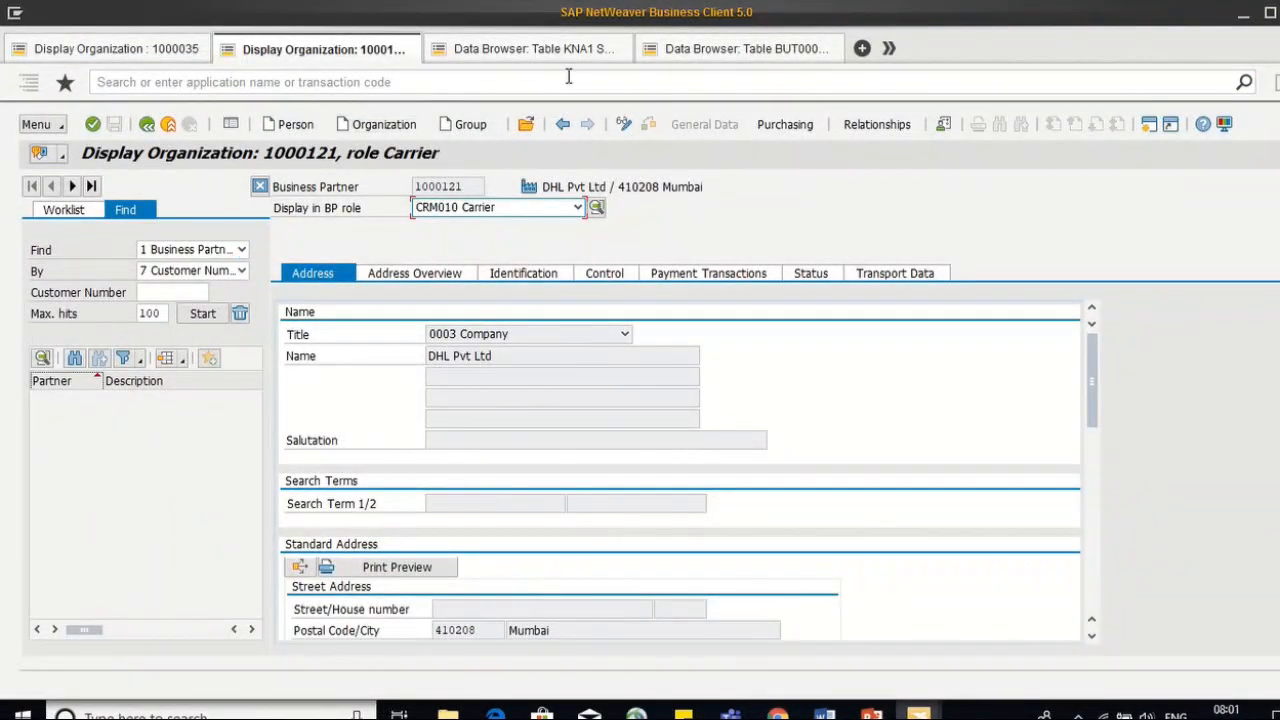
# Step: Open the Create Material transaction MM01
pyautogui.click(612, 88)
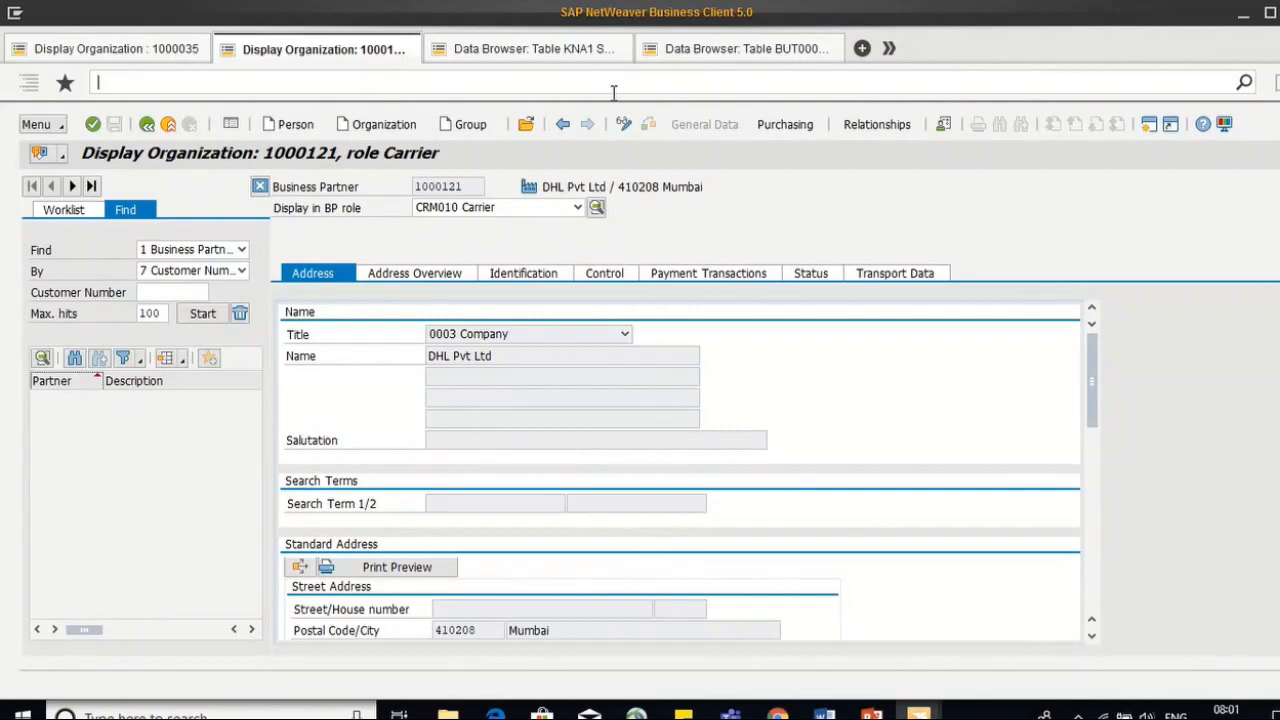
pyautogui.write('/nmm01')
pyautogui.press('Return')
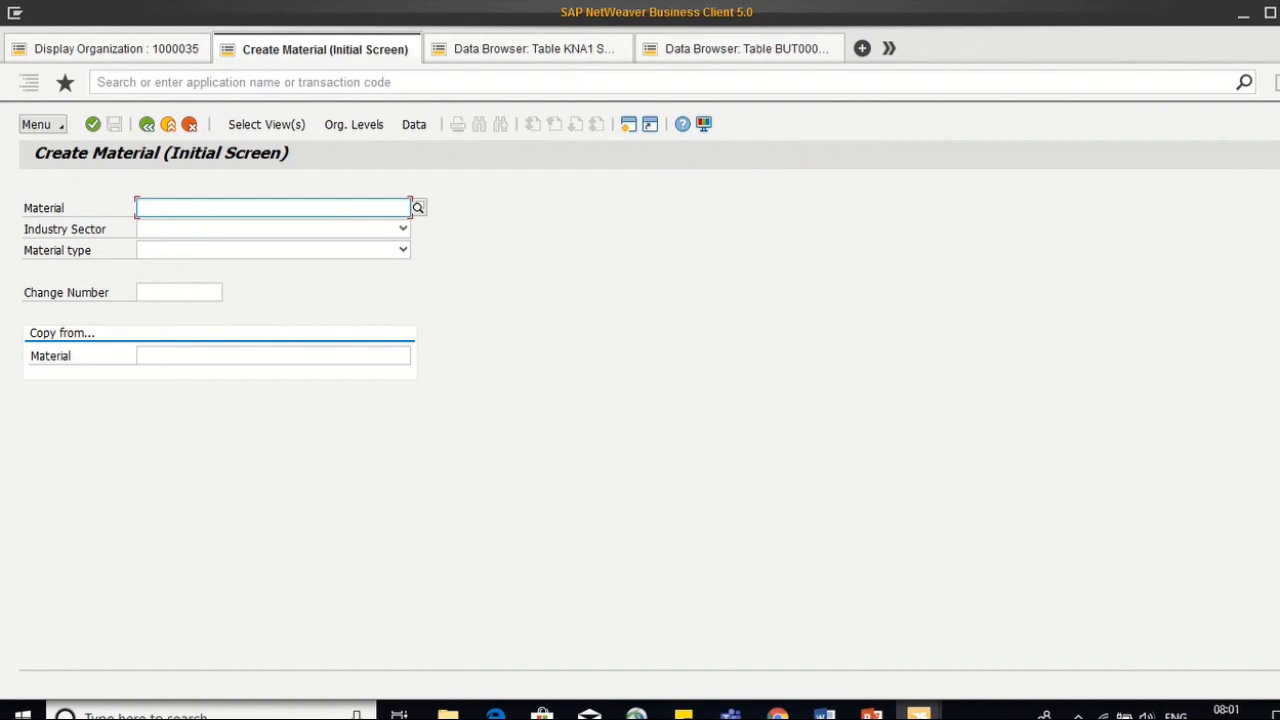
# Step: Open the Change Material transaction MM02 and load material ZFGTEST1
pyautogui.click(549, 82)
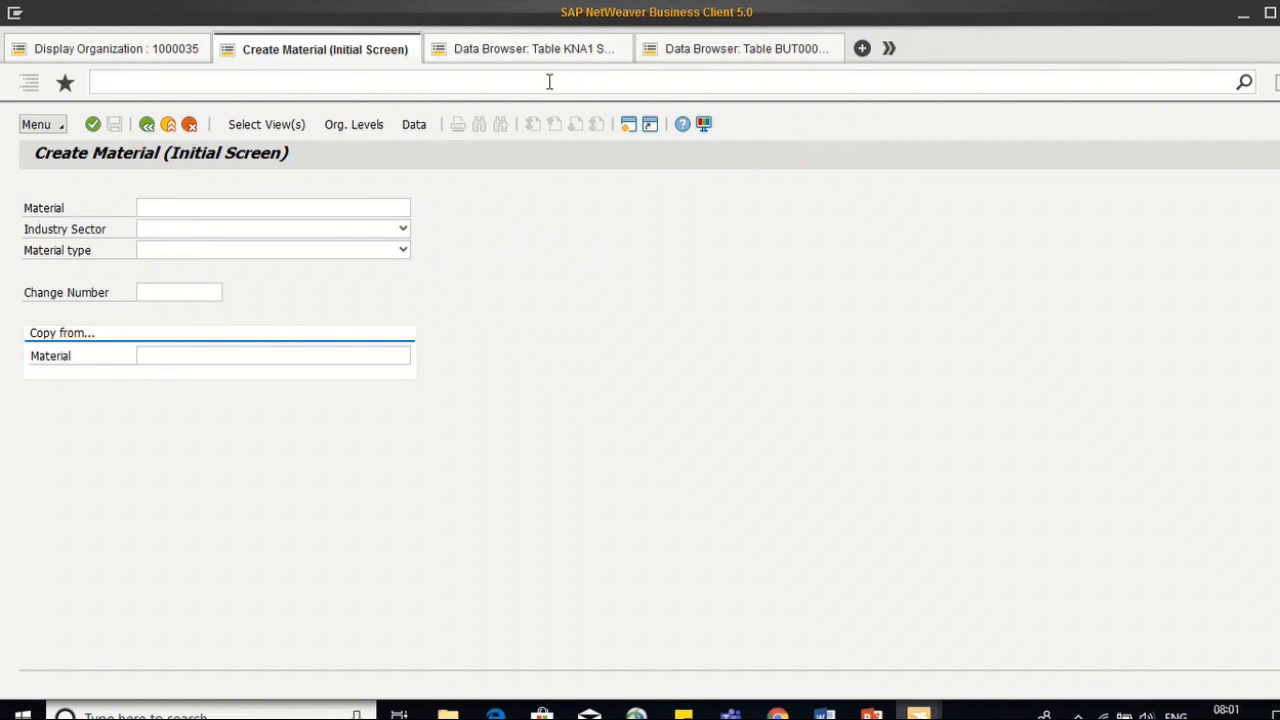
pyautogui.write('/nmm02')
pyautogui.press('Return')
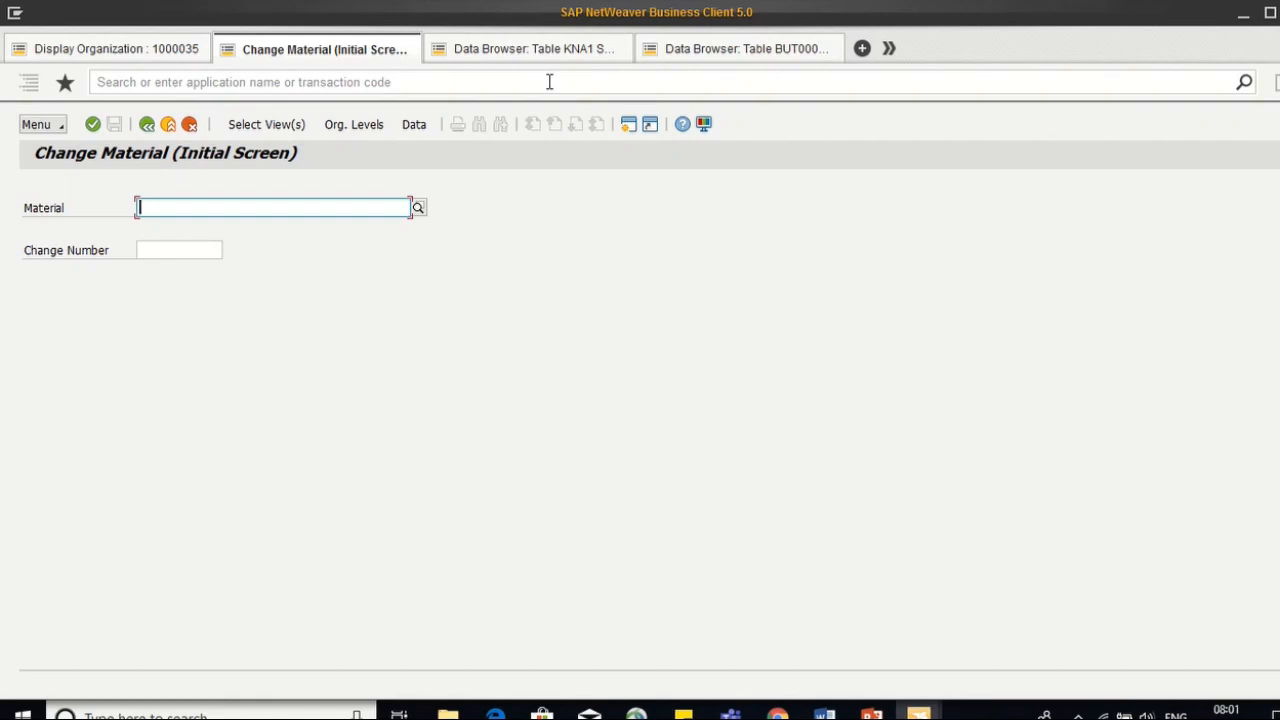
pyautogui.press('BackSpace')
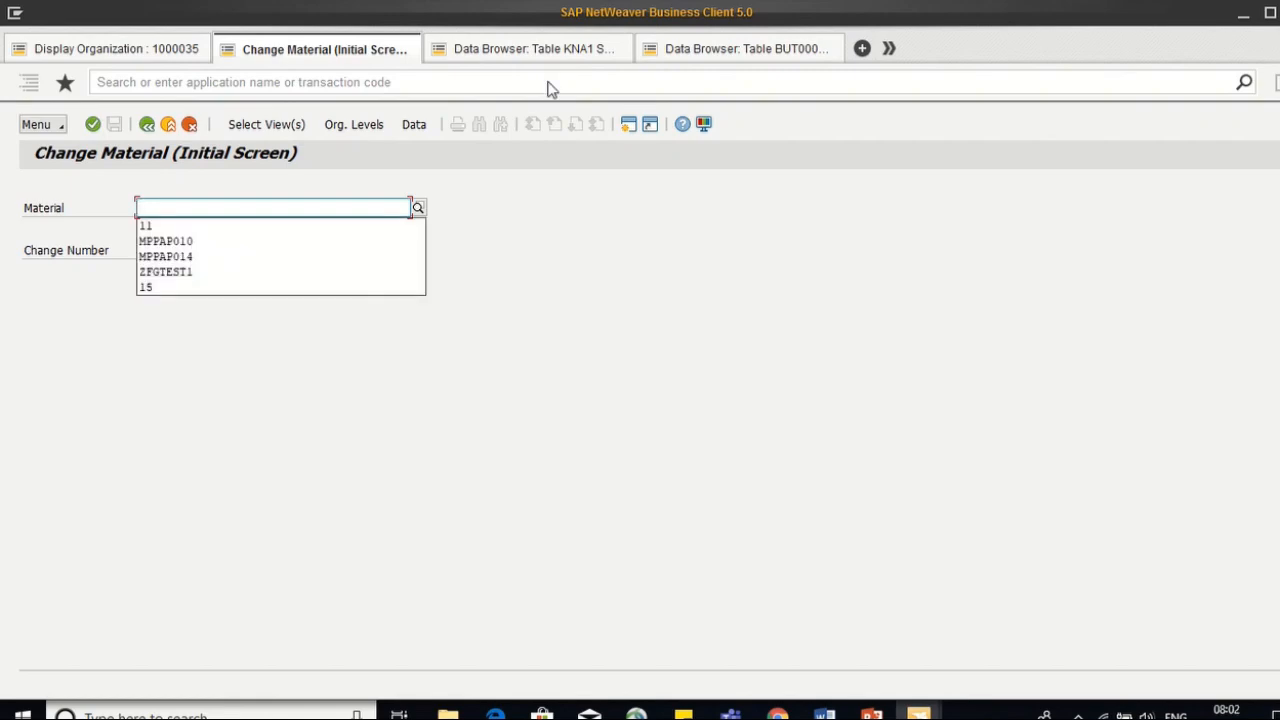
pyautogui.press('Down')
pyautogui.press('Down')
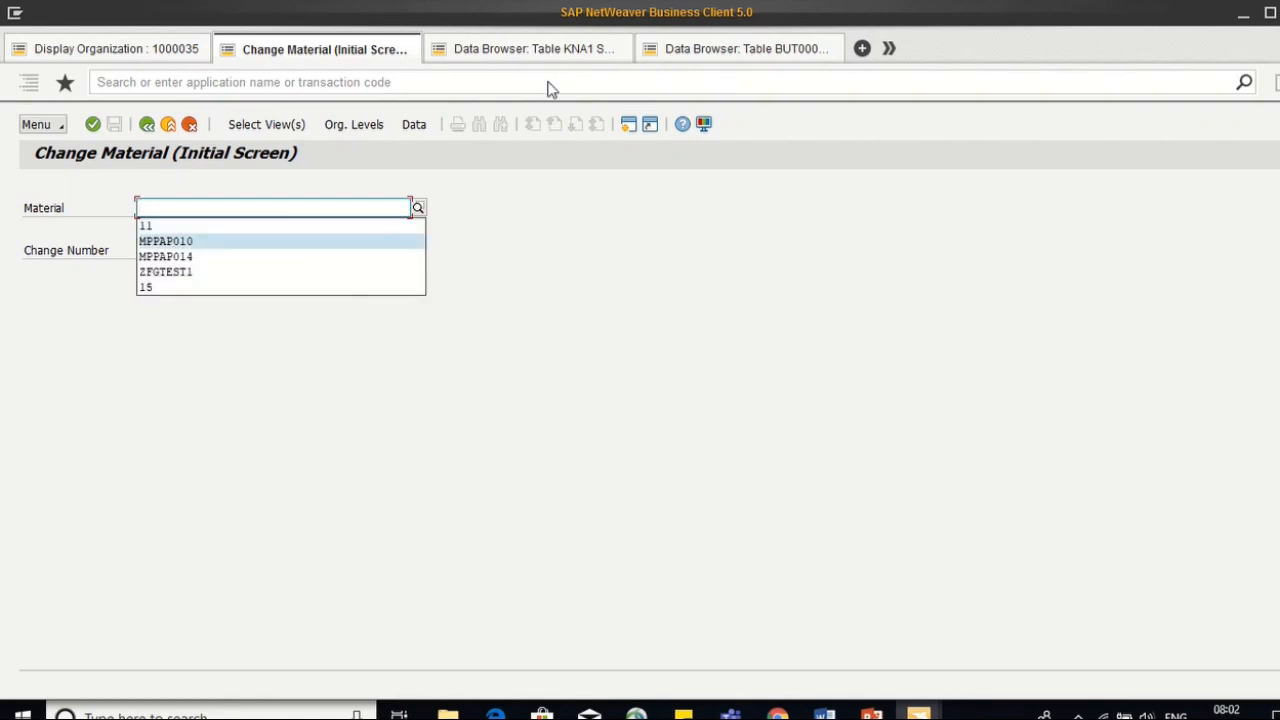
pyautogui.press('Down')
pyautogui.press('Down')
pyautogui.press('Return')
pyautogui.press('Return')
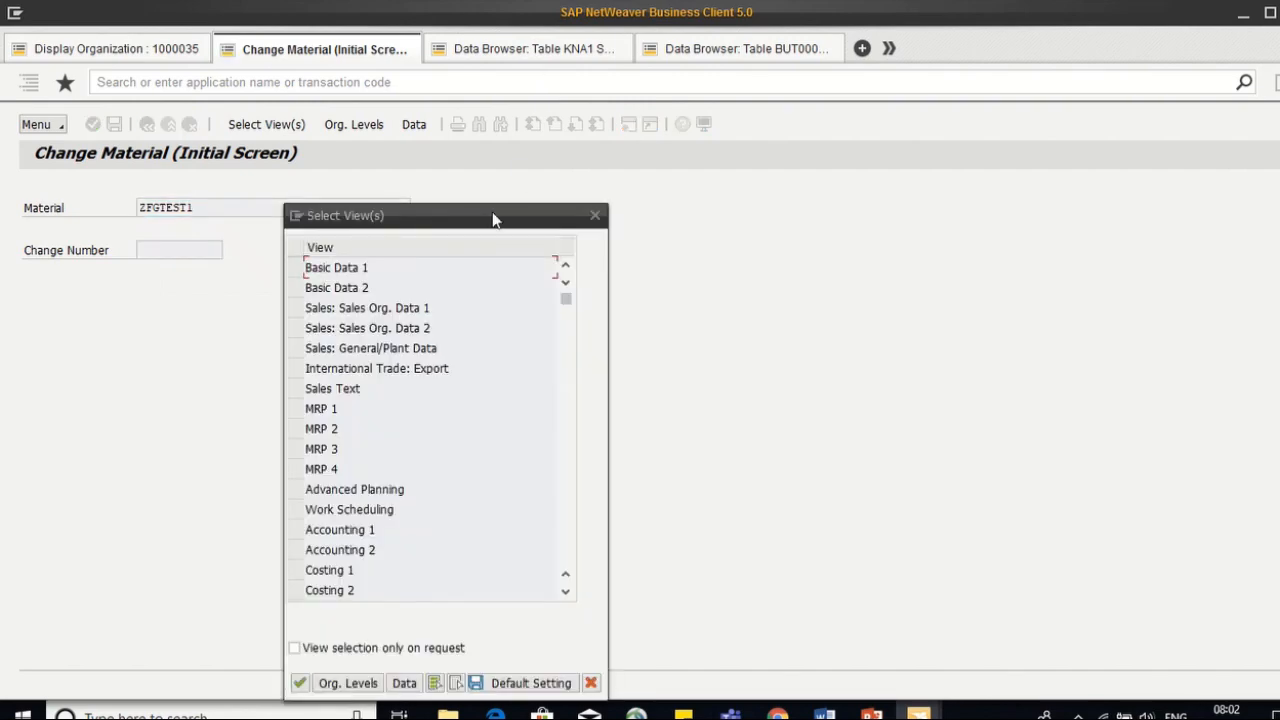
# Step: Select the Basic Data 1 and 2, Sales Org. Data 1 and 2 and Sales: General/Plant Data views for the material
pyautogui.moveTo(484, 216); pyautogui.dragTo(657, 177)
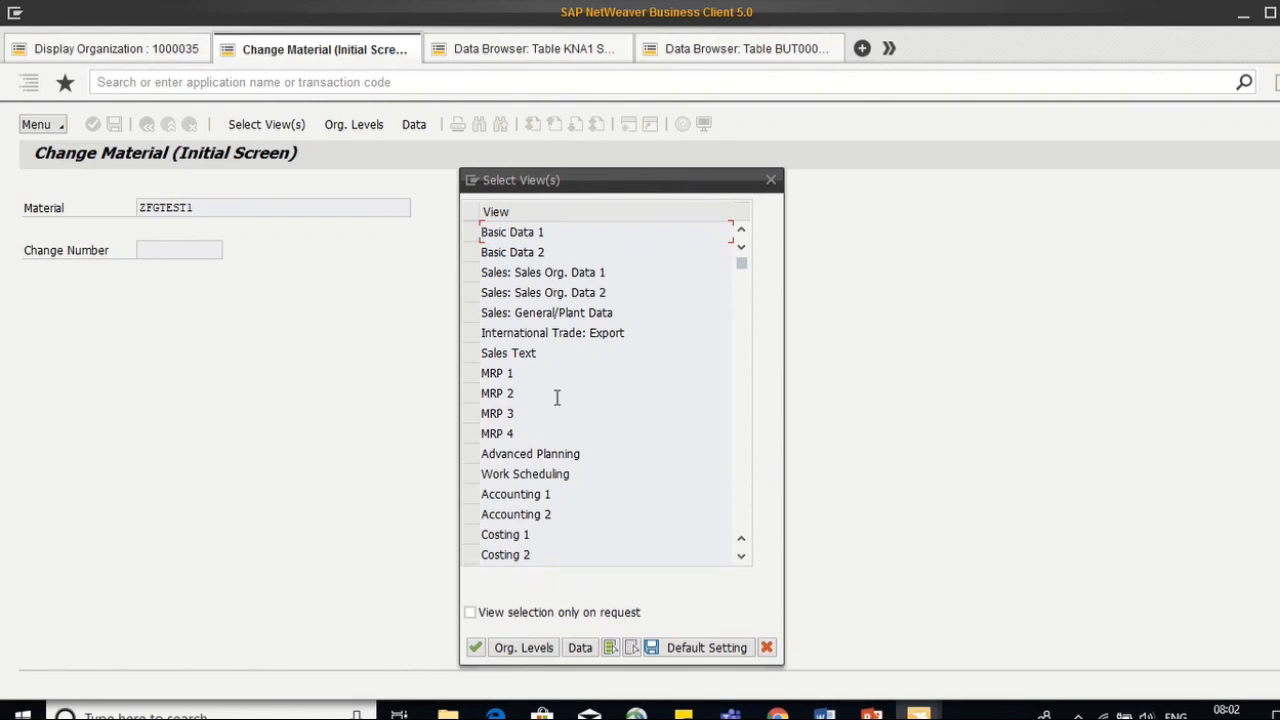
pyautogui.click(468, 236)
pyautogui.click(470, 252)
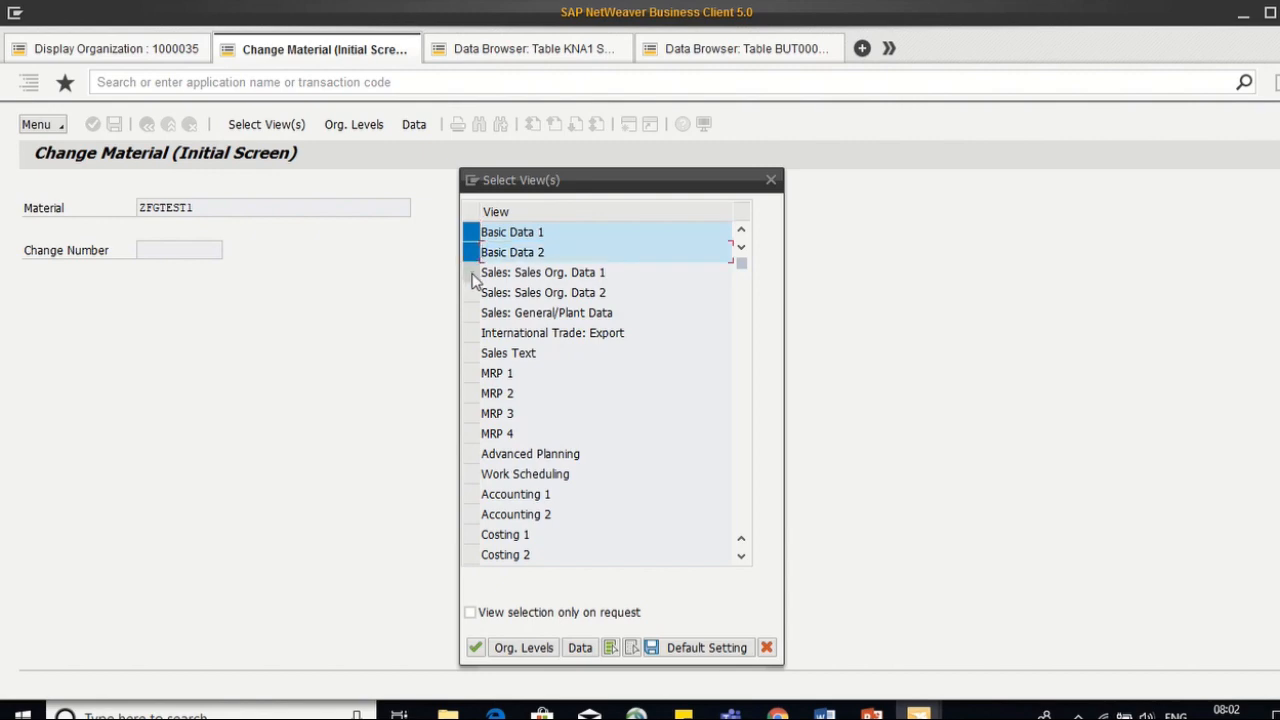
pyautogui.click(472, 274)
pyautogui.click(472, 293)
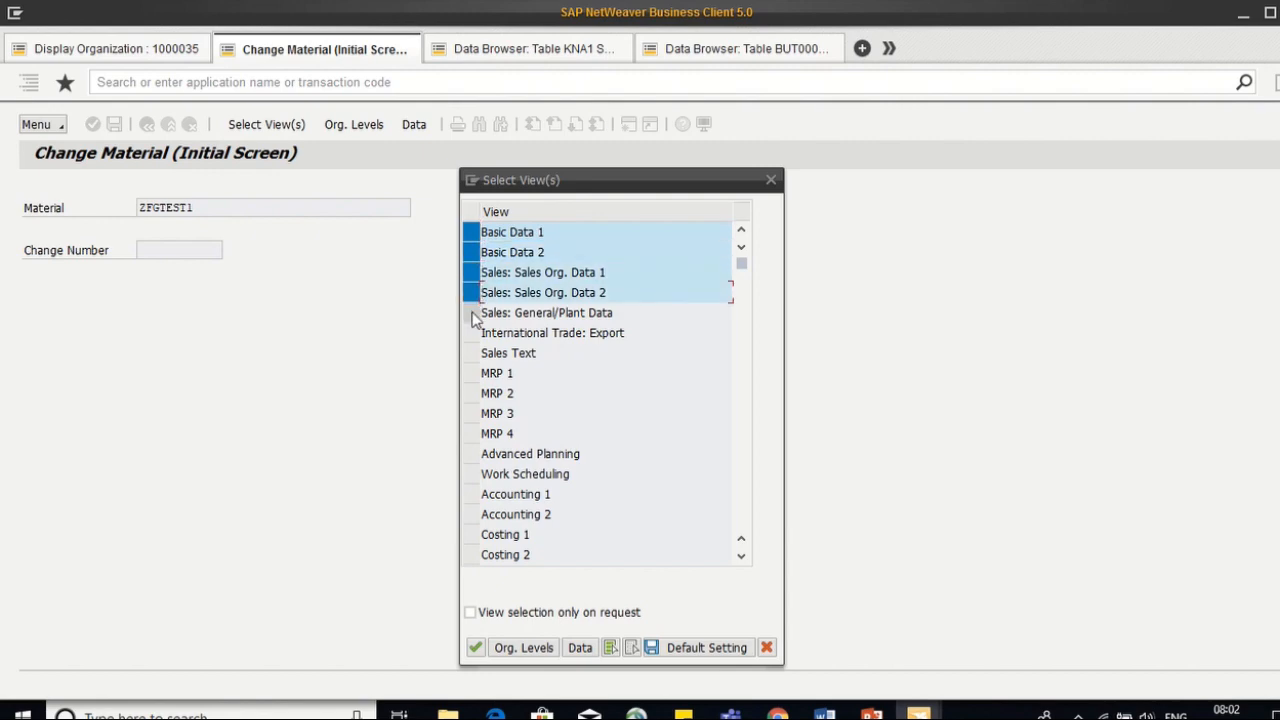
pyautogui.click(472, 313)
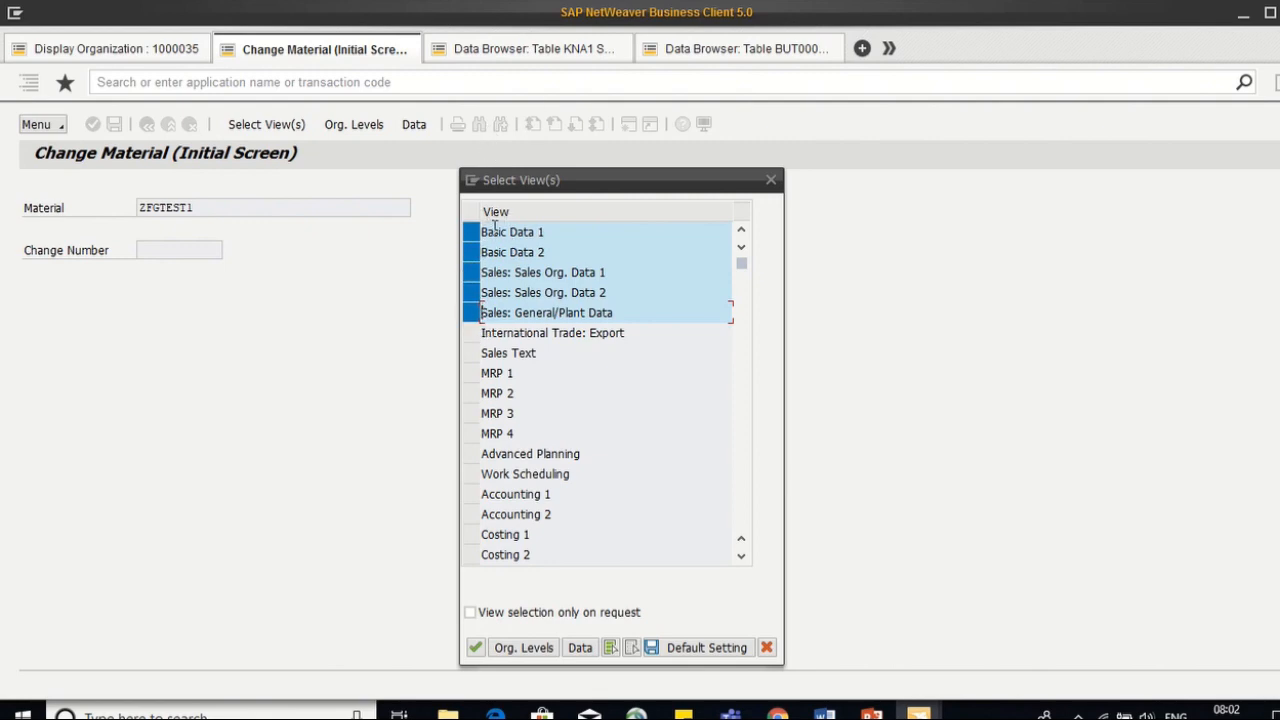
pyautogui.click(476, 647)
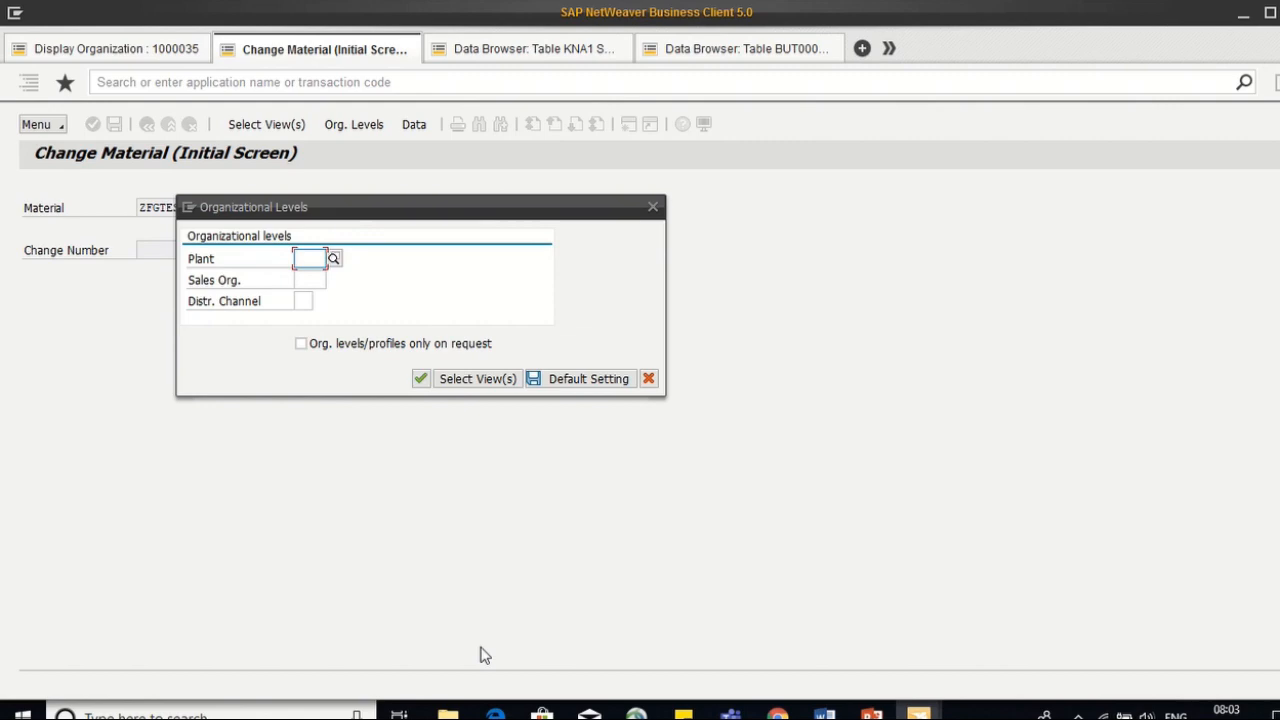
# Step: Enter plant p101, sales organization 2000 and distribution channel 20 as organizational levels and open the material
pyautogui.press('BackSpace')
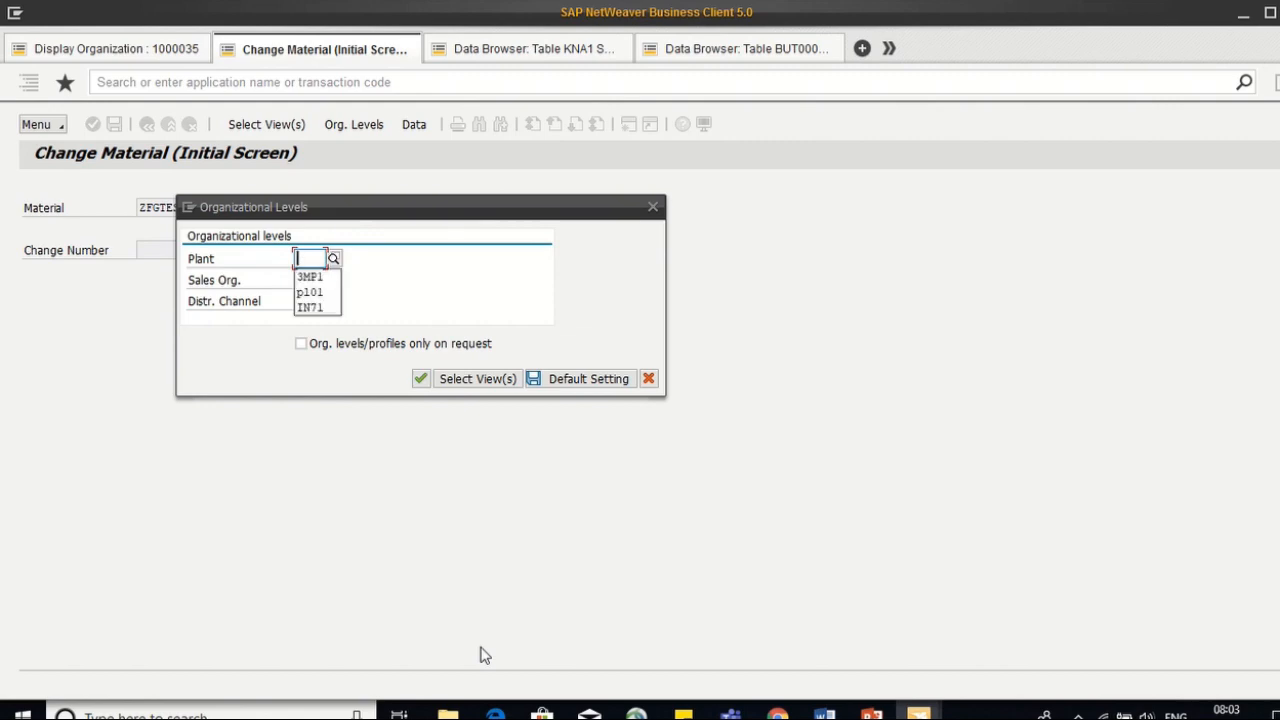
pyautogui.press('Down')
pyautogui.press('Down')
pyautogui.press('Return')
pyautogui.press('Tab')
pyautogui.press('BackSpace')
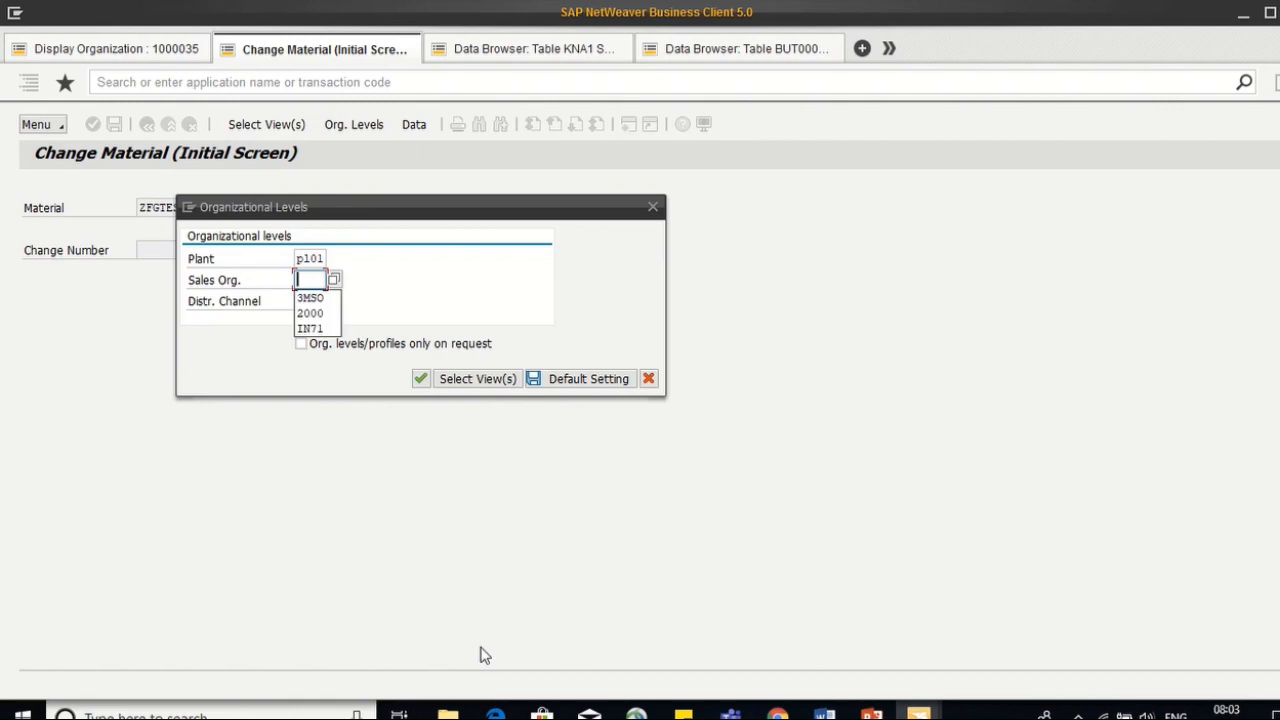
pyautogui.press('Down')
pyautogui.press('Down')
pyautogui.press('Return')
pyautogui.press('Tab')
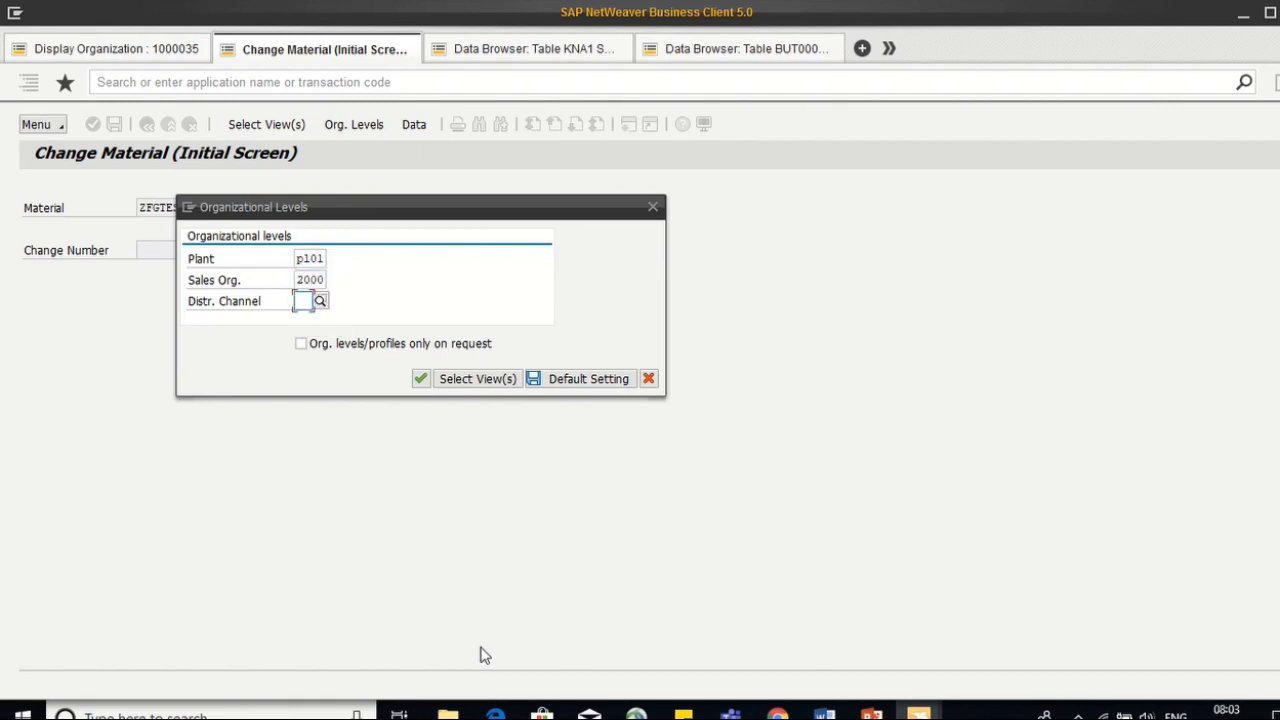
pyautogui.write('20')
pyautogui.press('Return')
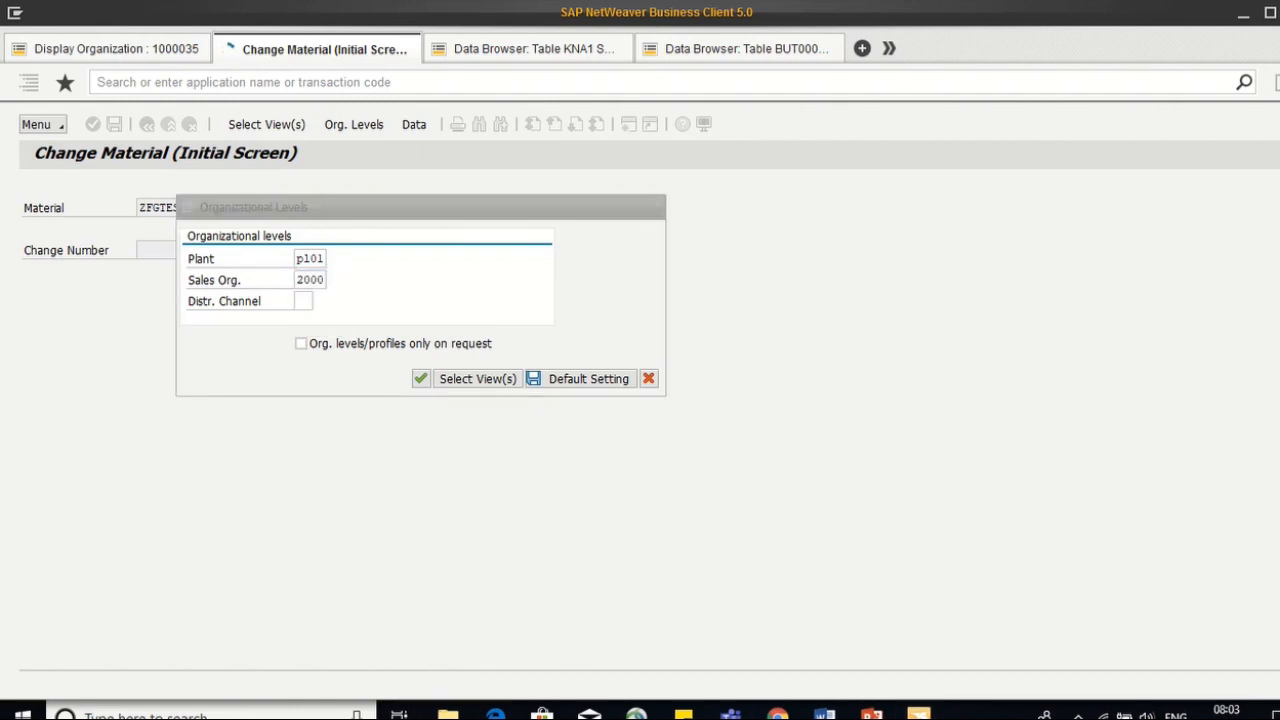
pyautogui.click(425, 380)
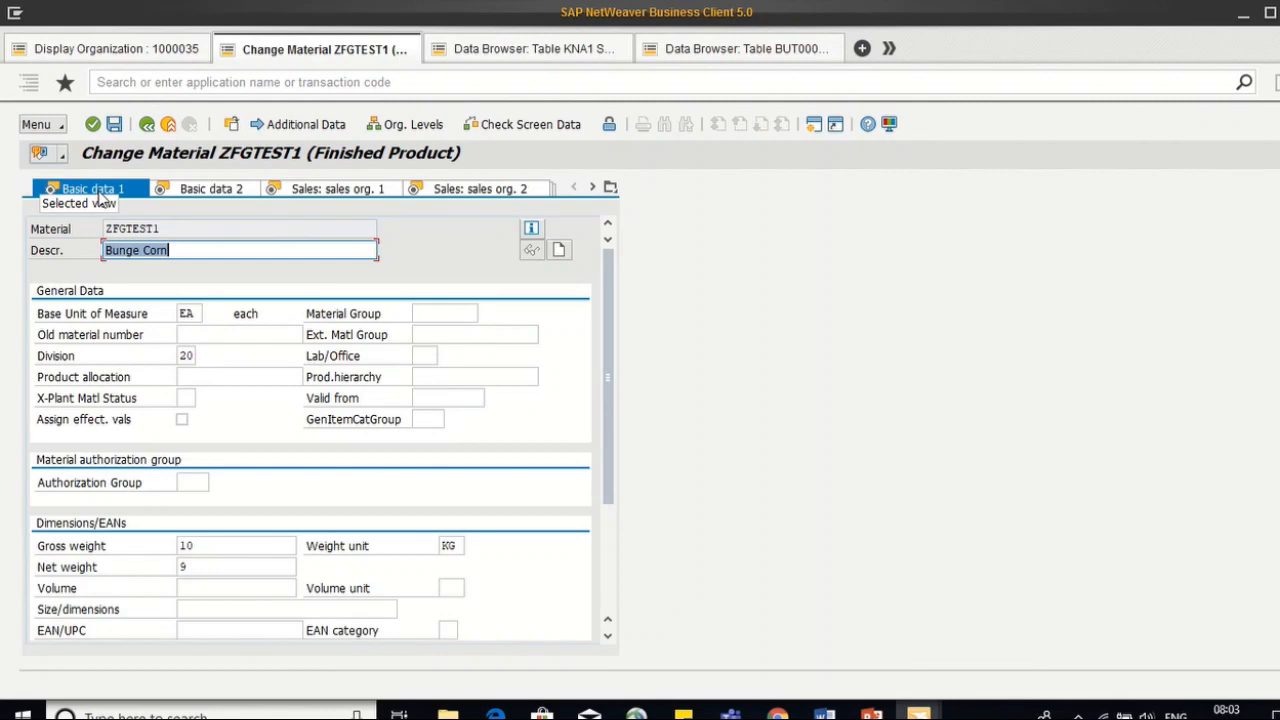
# Step: Review the Basic data 1 view of ZFGTEST1, including material number, description, base unit of measure and weights
pyautogui.click(191, 250)
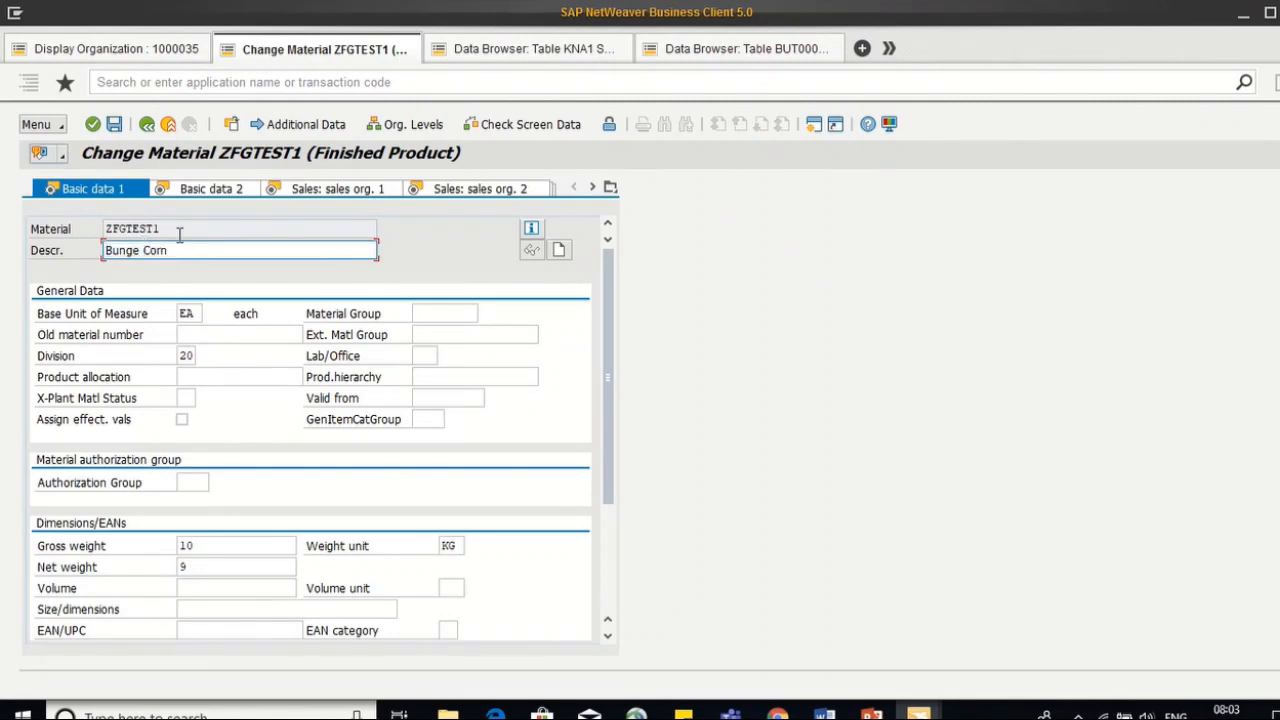
pyautogui.click(177, 230)
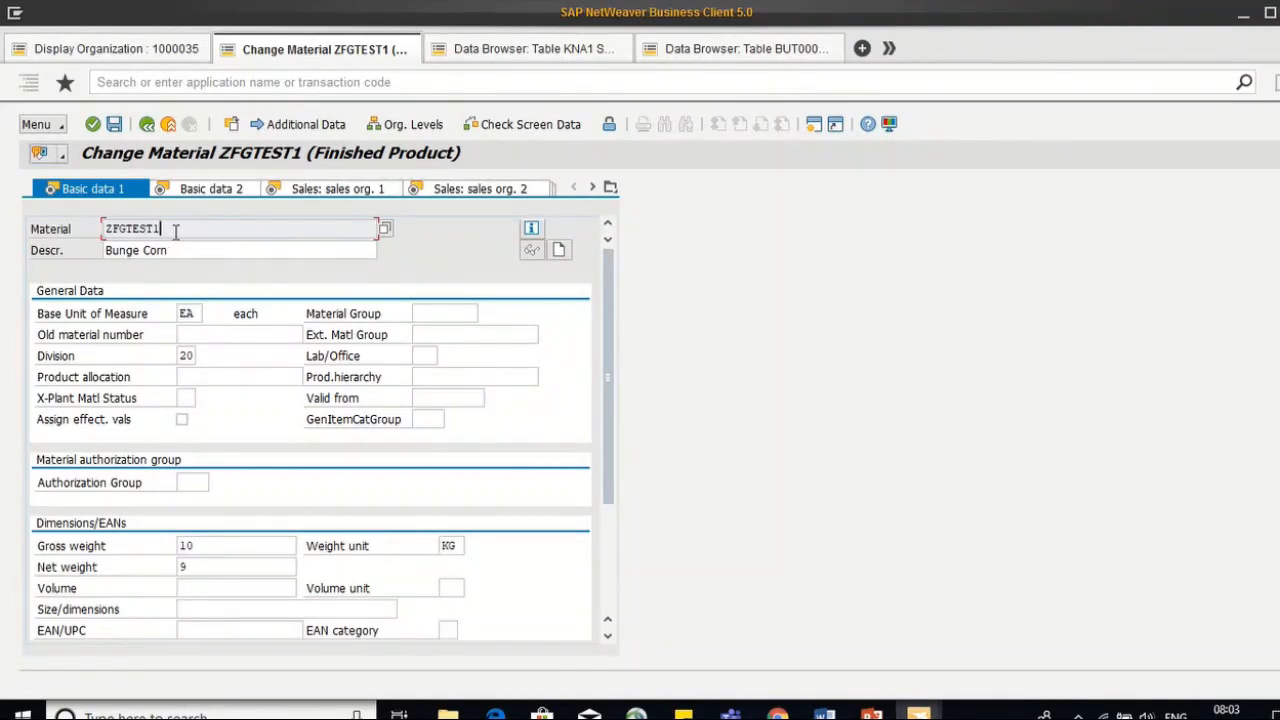
pyautogui.moveTo(175, 233); pyautogui.dragTo(108, 230)
pyautogui.click(108, 230)
pyautogui.moveTo(37, 306); pyautogui.dragTo(170, 310)
pyautogui.click(192, 314)
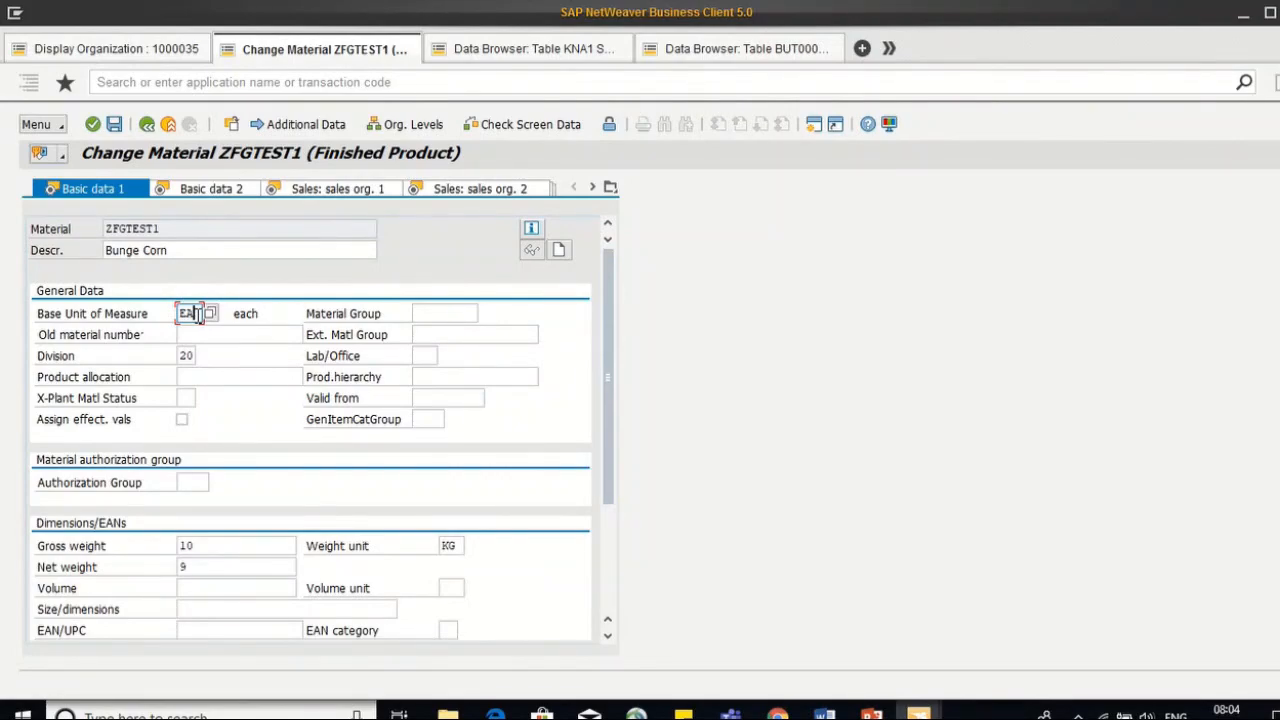
pyautogui.scroll(-2, 197, 318)
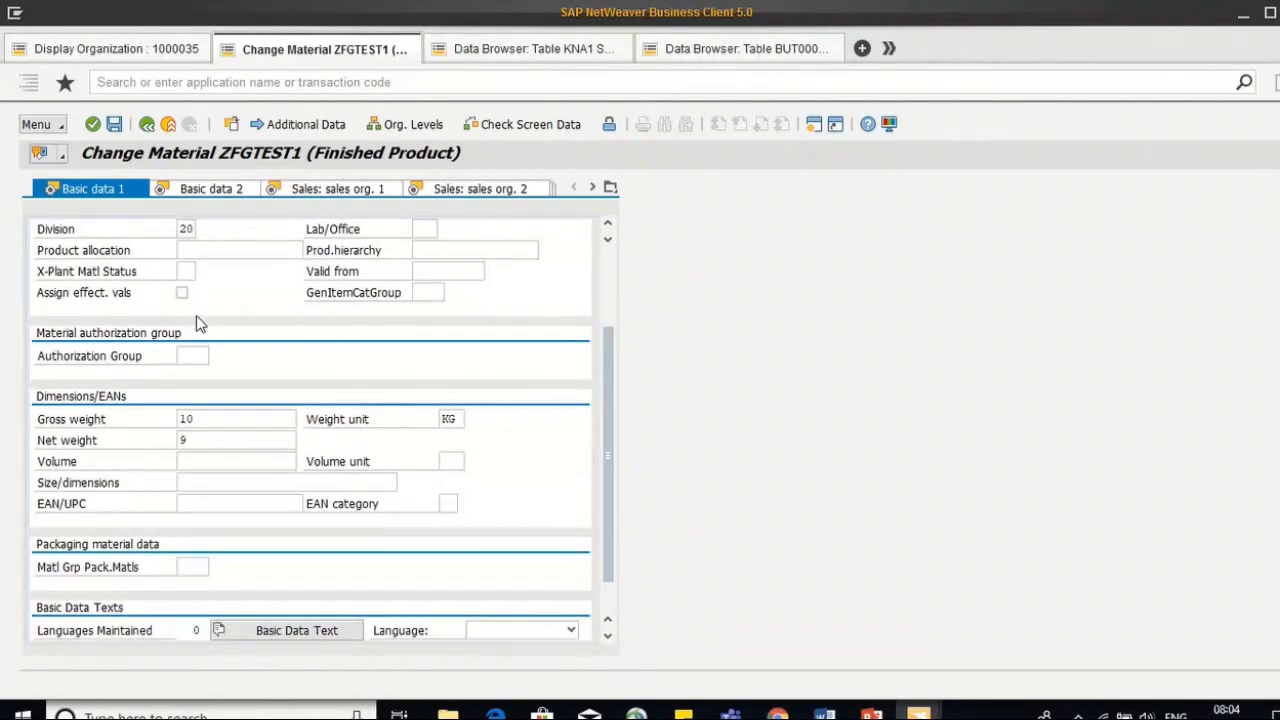
pyautogui.scroll(2, 197, 318)
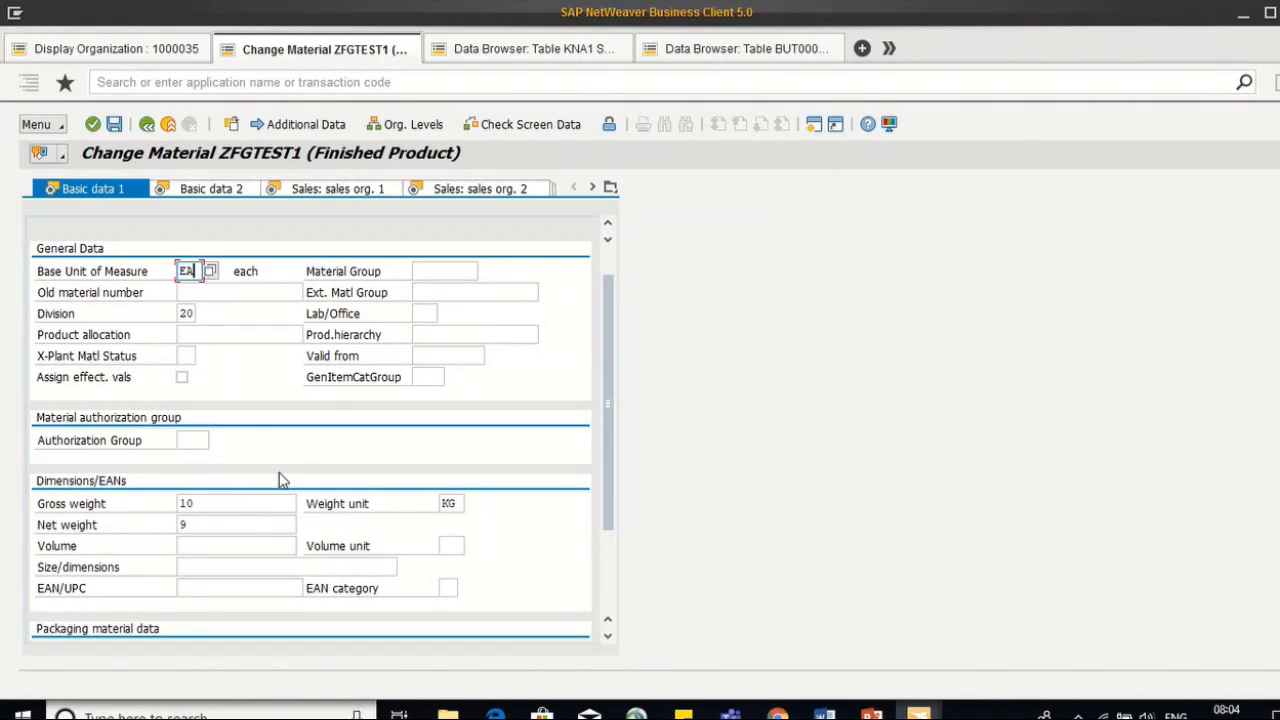
pyautogui.scroll(-3, 279, 480)
pyautogui.scroll(4, 281, 481)
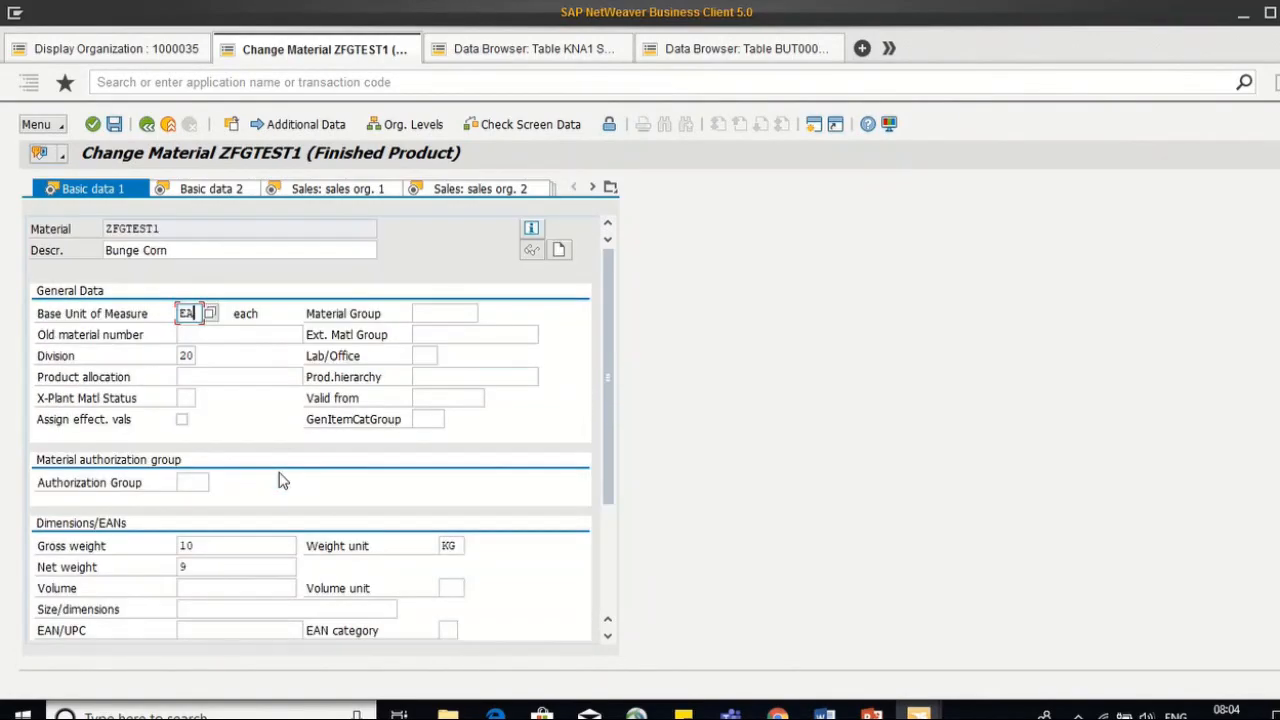
# Step: Look through the Basic data 2 view of the material from the header down to the Brazil tax data
pyautogui.click(197, 188)
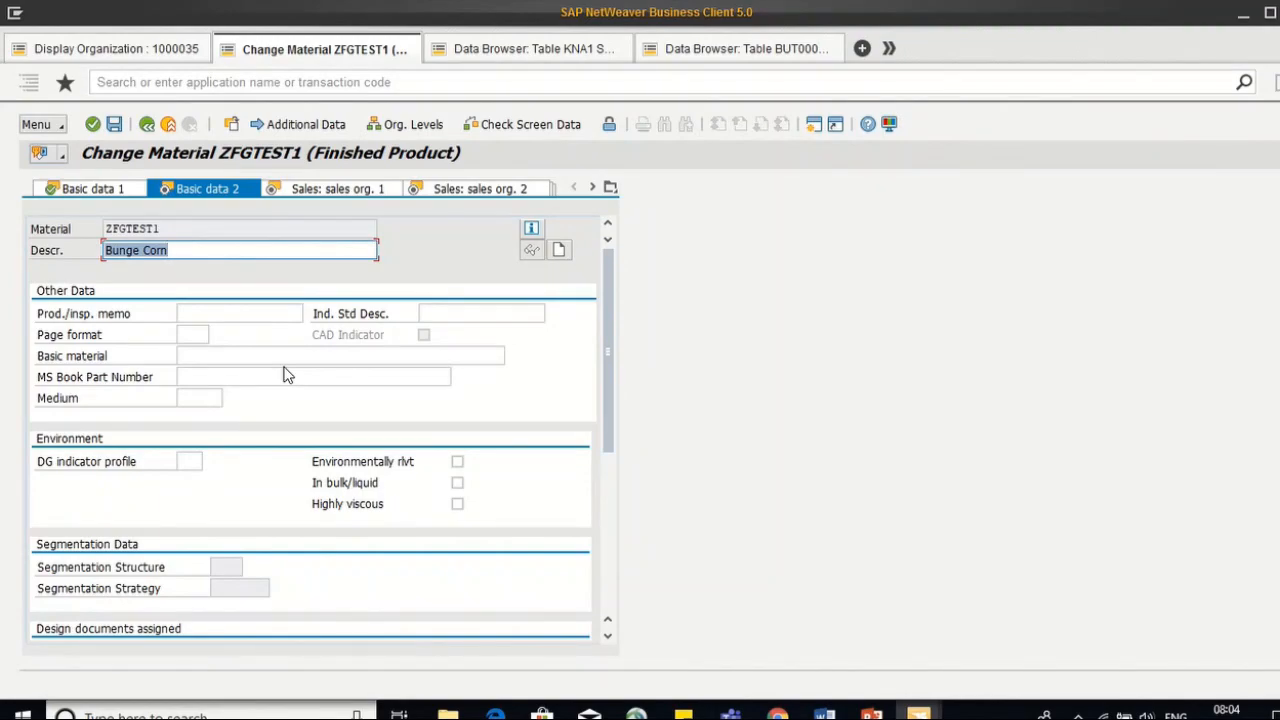
pyautogui.scroll(-5, 284, 374)
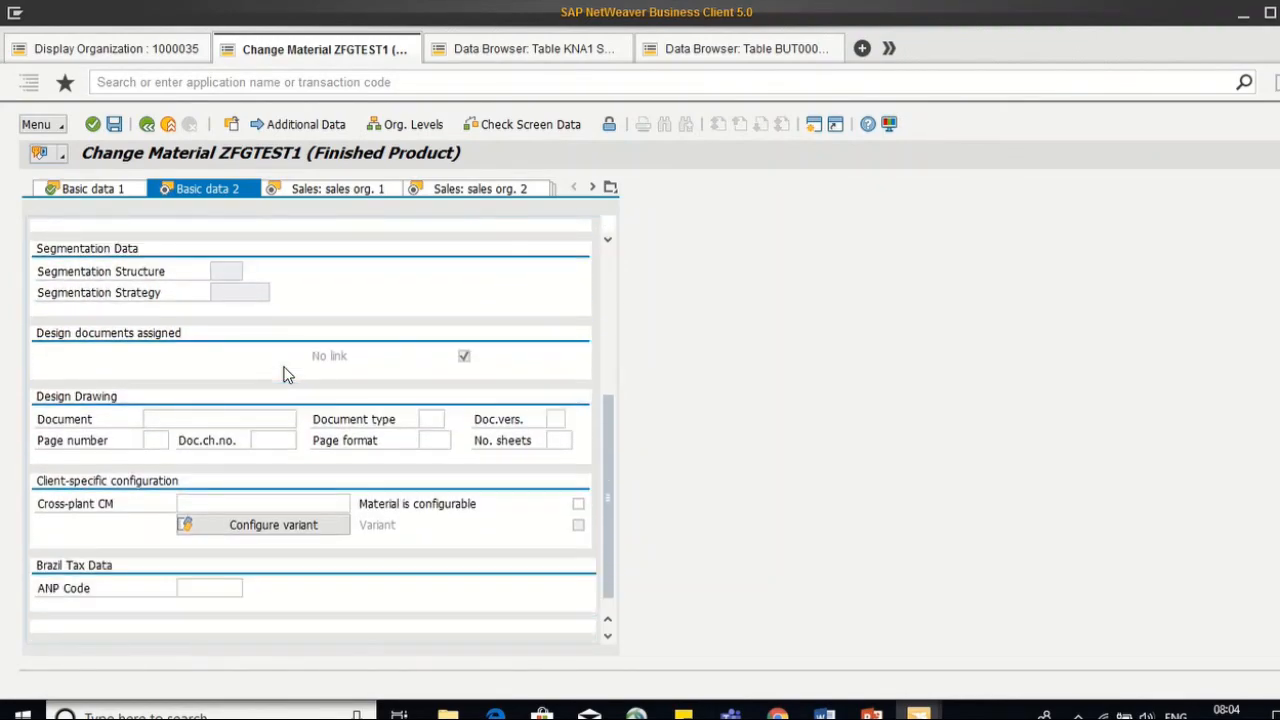
pyautogui.scroll(-1, 284, 374)
pyautogui.scroll(6, 284, 374)
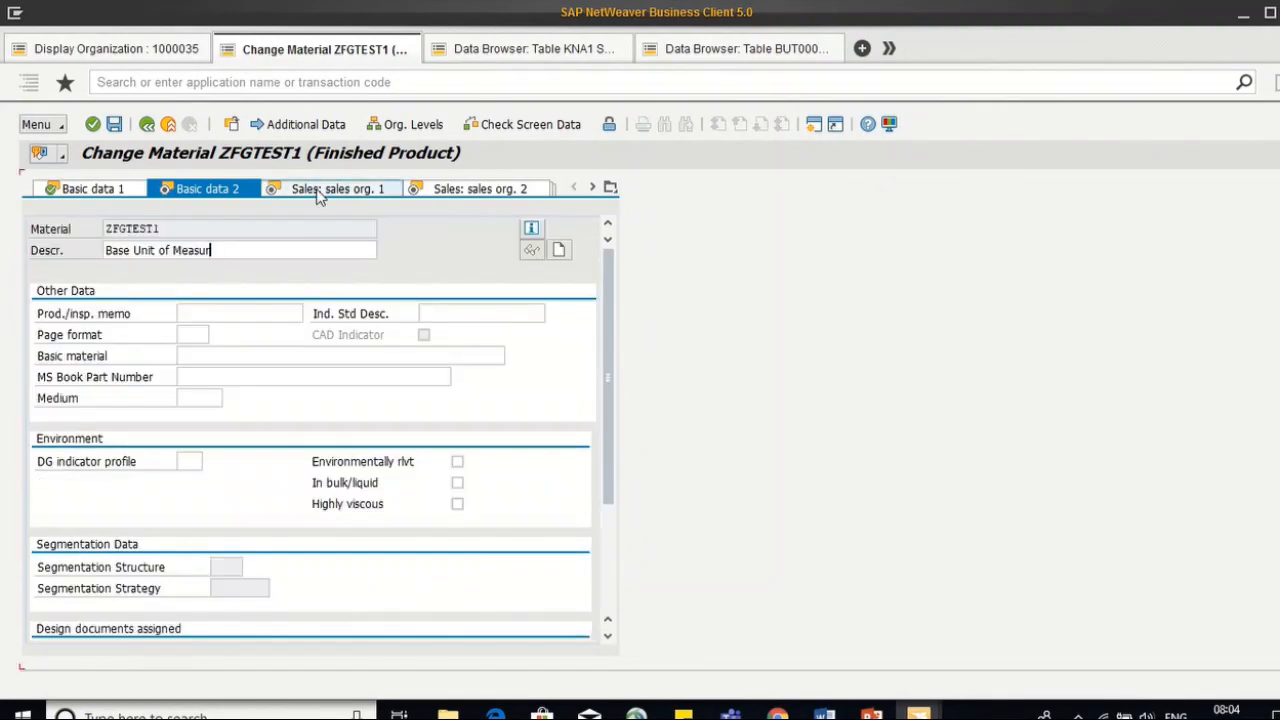
# Step: In the Sales: sales org. 1 view, set the tax classification of the USA entry UTXJ to 1
pyautogui.click(330, 189)
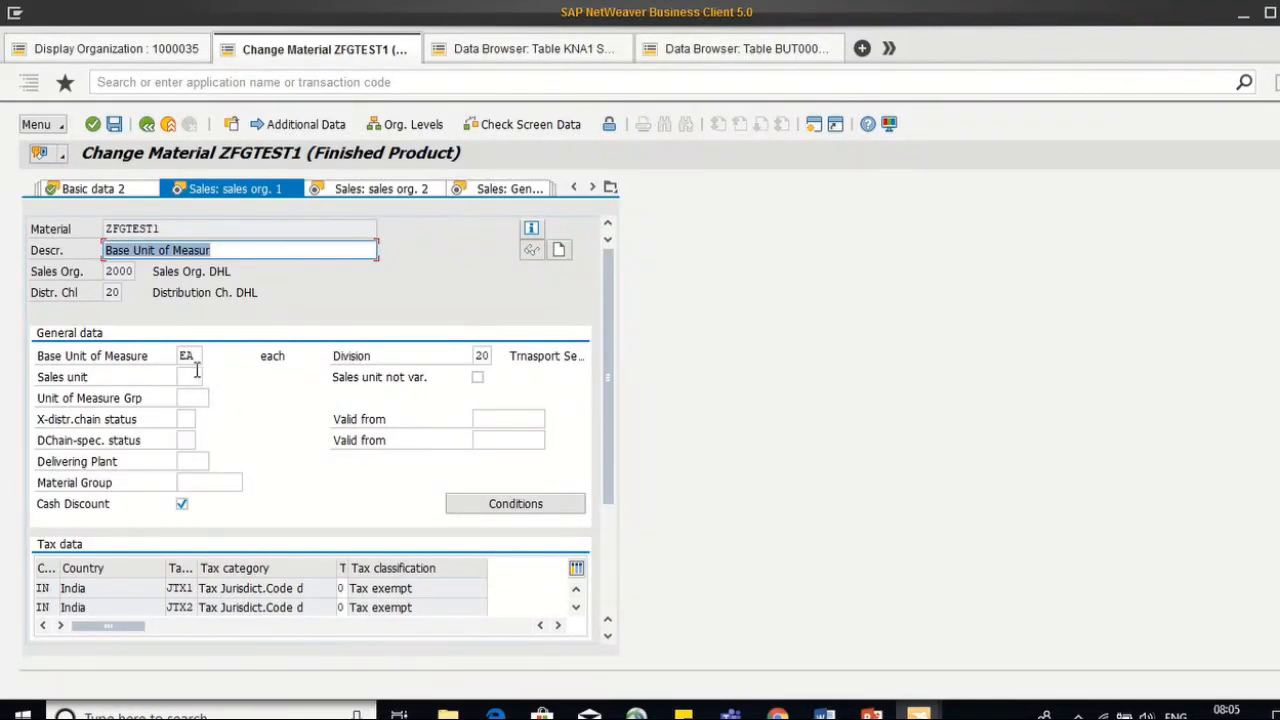
pyautogui.click(340, 588)
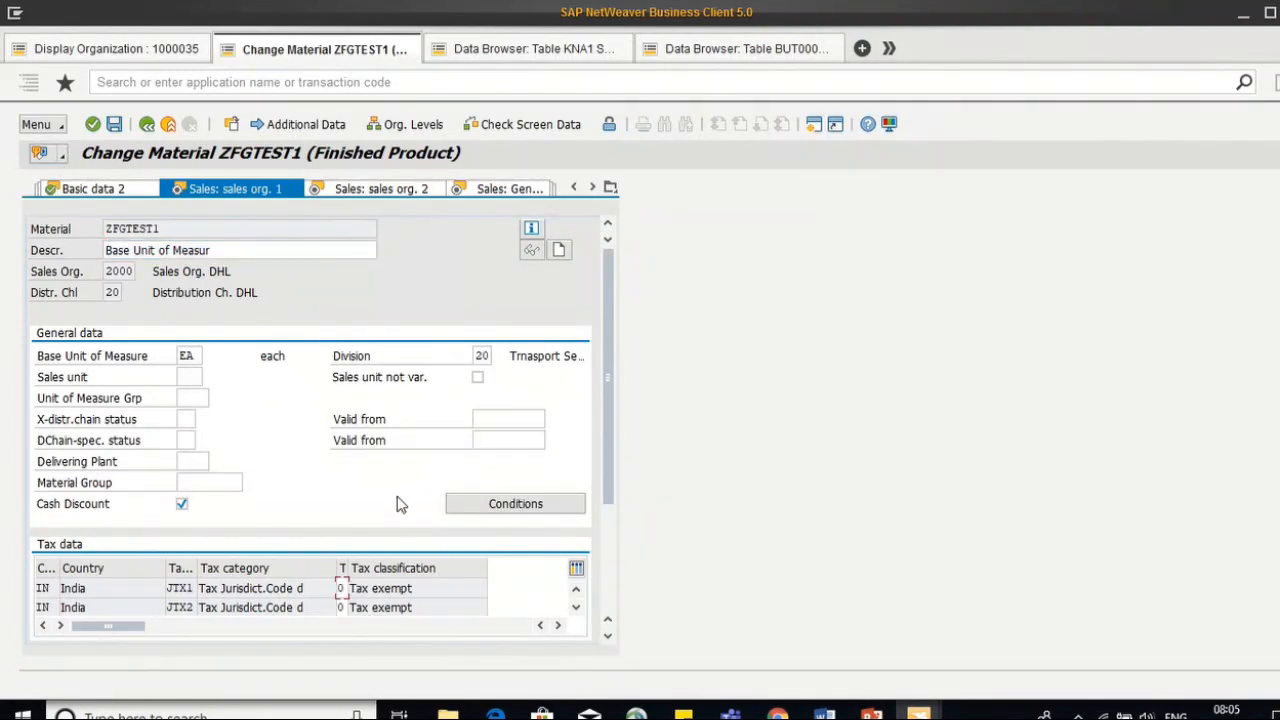
pyautogui.scroll(-1, 392, 588)
pyautogui.click(392, 588)
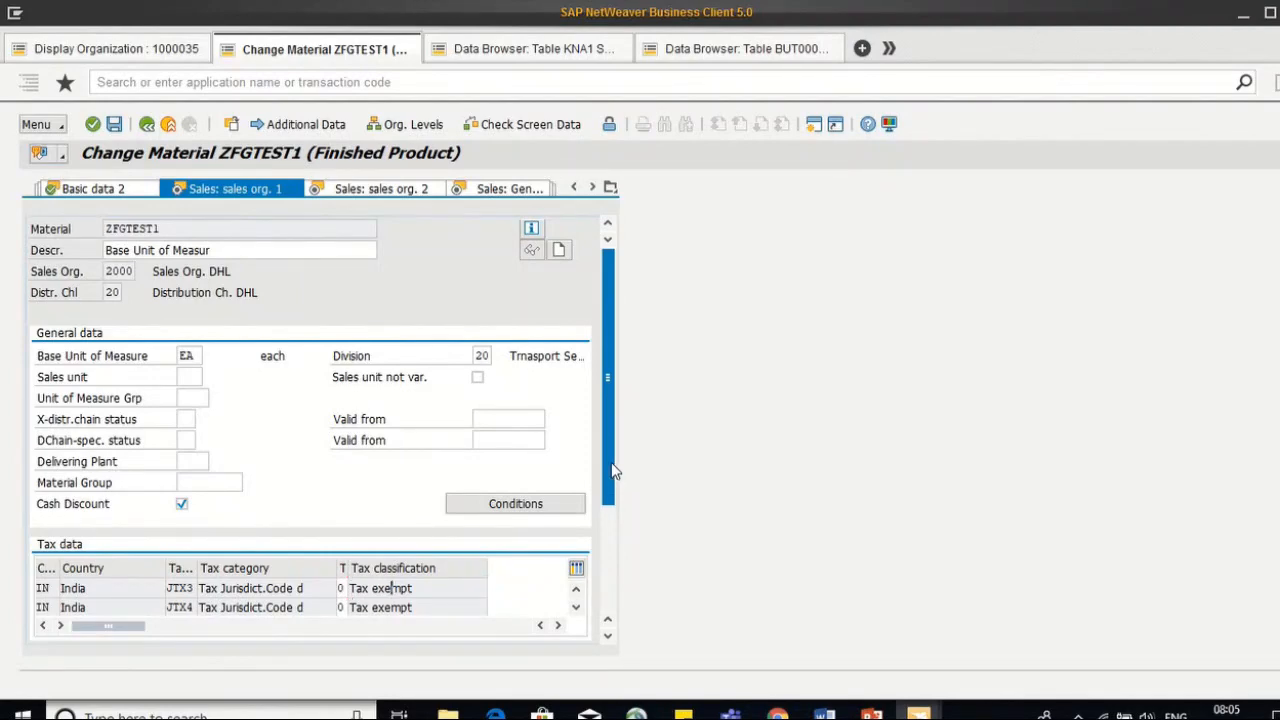
pyautogui.moveTo(613, 470); pyautogui.dragTo(611, 508)
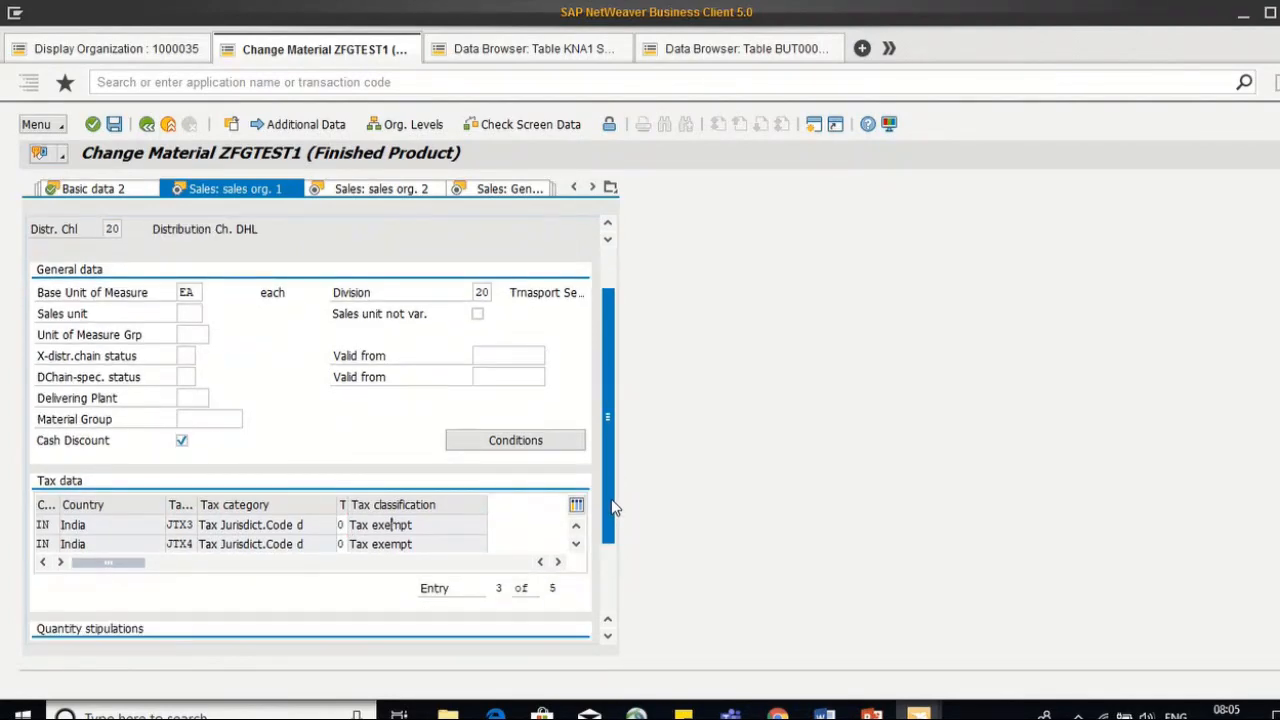
pyautogui.click(576, 544)
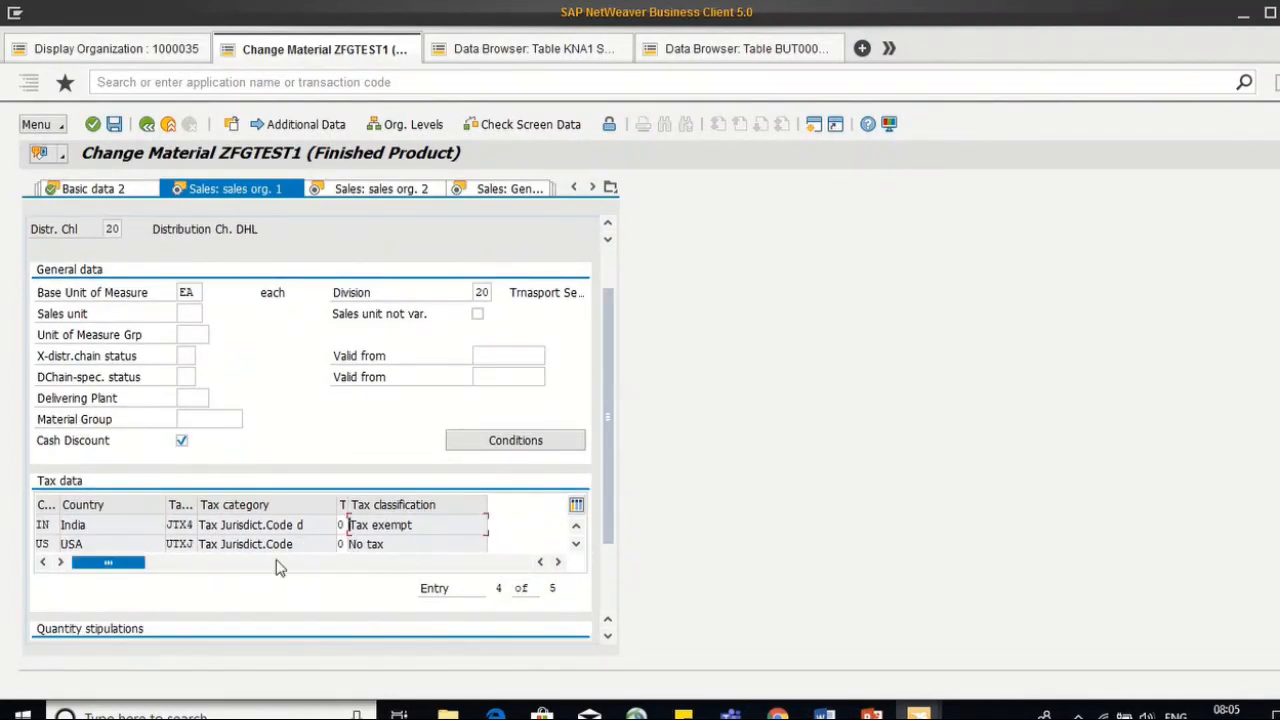
pyautogui.click(343, 545)
pyautogui.press('Delete')
pyautogui.write('1')
pyautogui.press('Return')
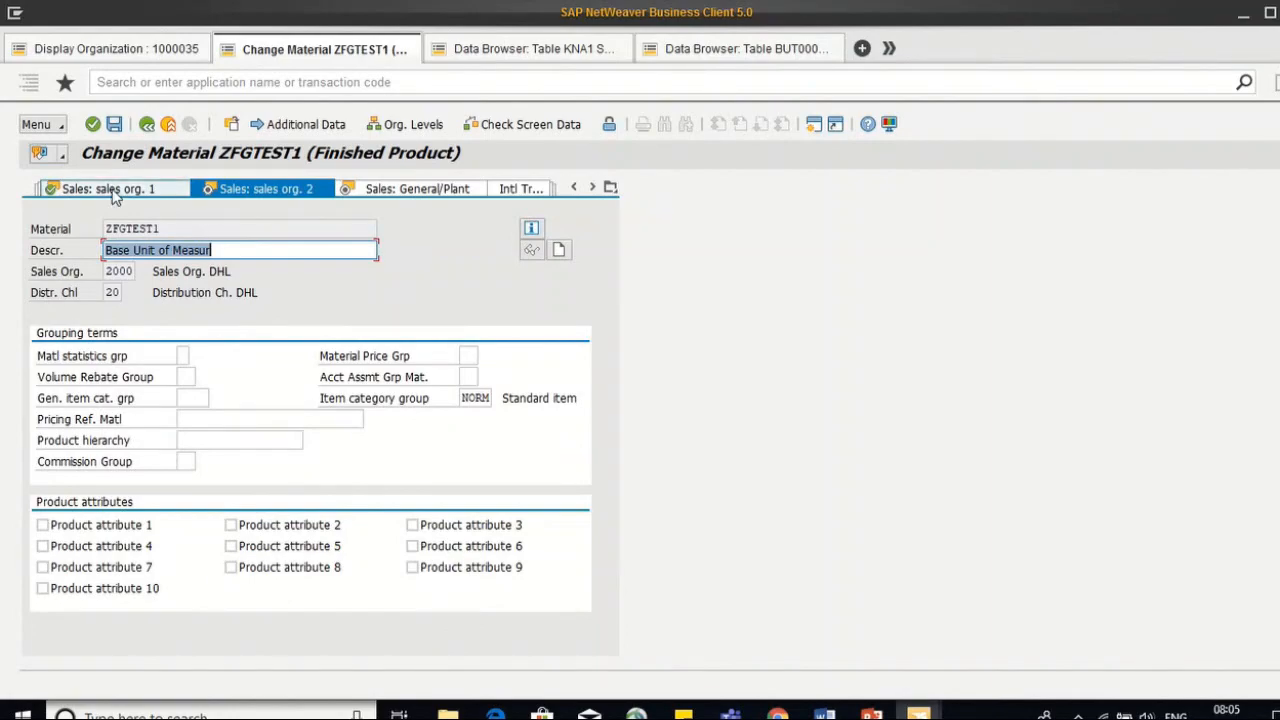
# Step: Recheck the USA tax classification in the Sales: sales org. 1 view and continue to the Sales: sales org. 2 view
pyautogui.click(110, 190)
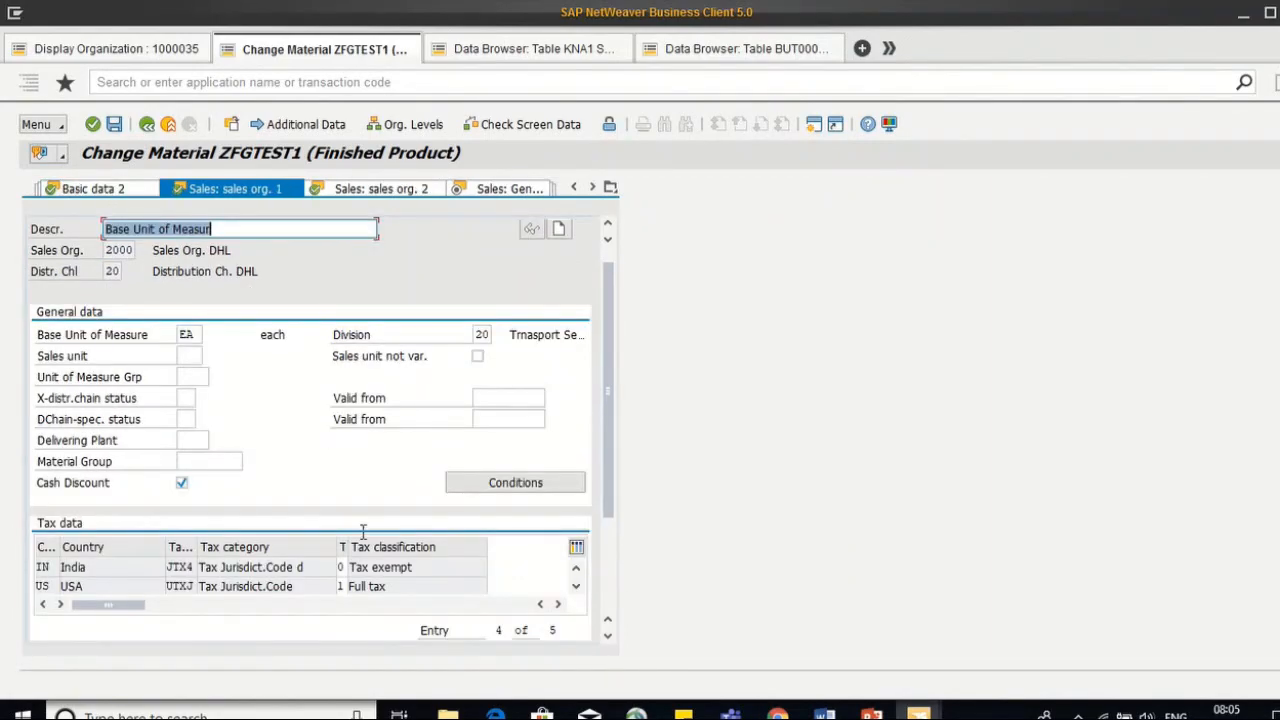
pyautogui.click(350, 590)
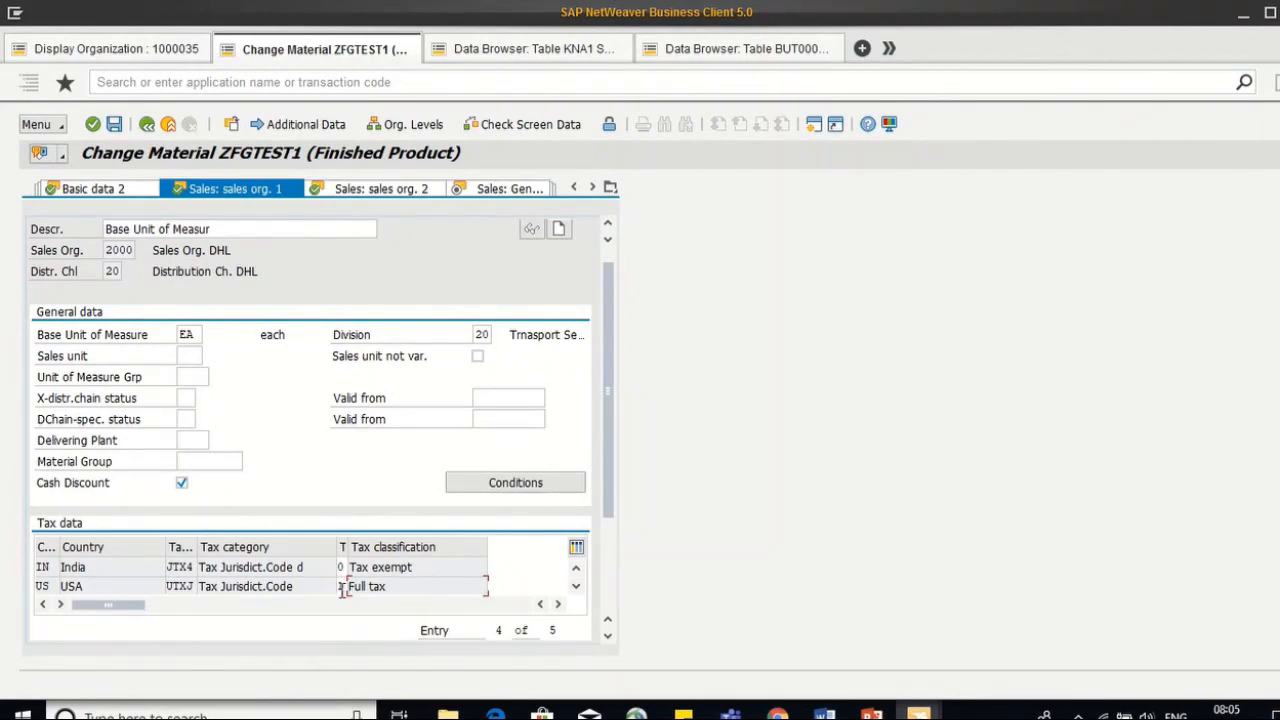
pyautogui.click(341, 587)
pyautogui.press('Return')
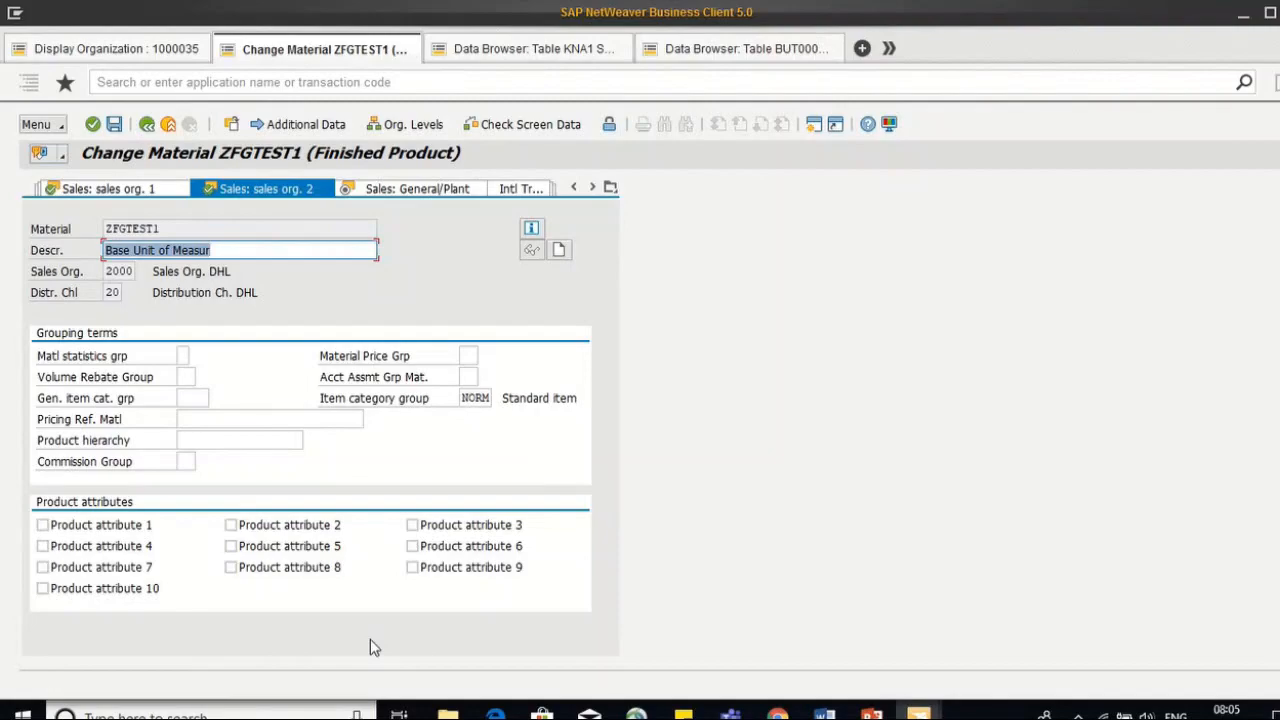
# Step: Recheck the general data in the Sales: sales org. 1 view and return to the Sales: sales org. 2 view
pyautogui.click(133, 191)
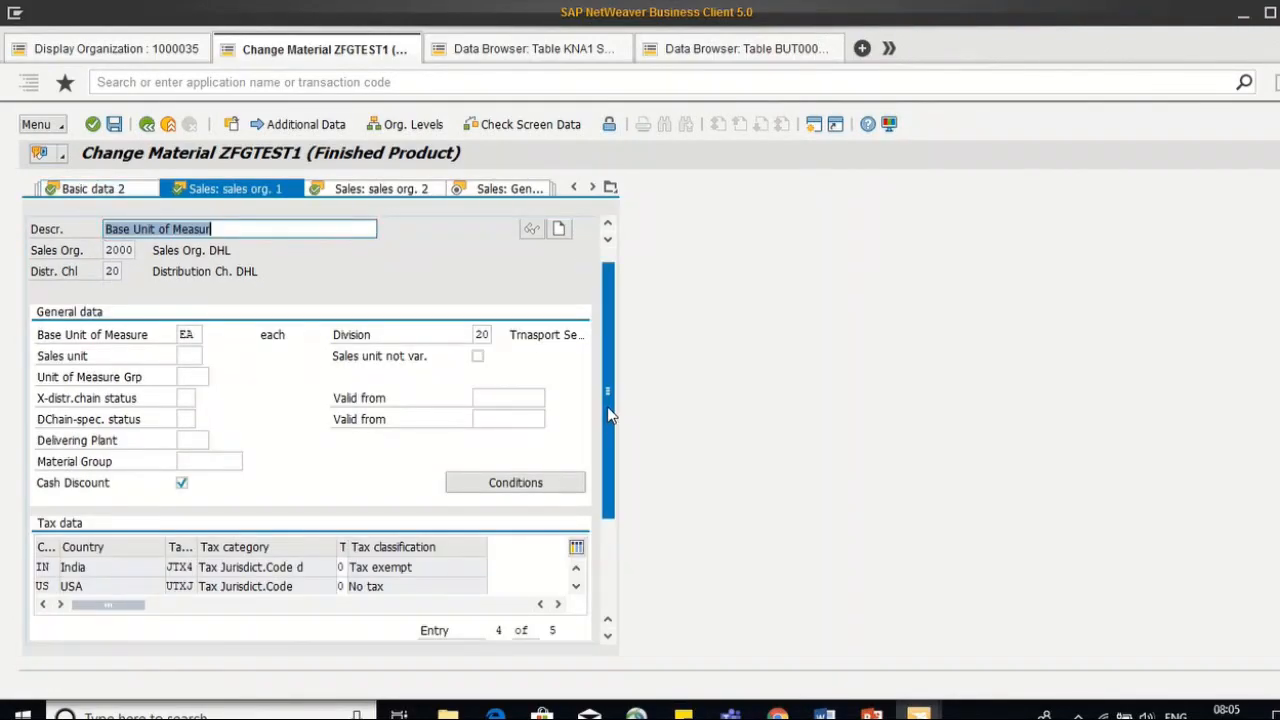
pyautogui.scroll(1, 610, 415)
pyautogui.click(381, 189)
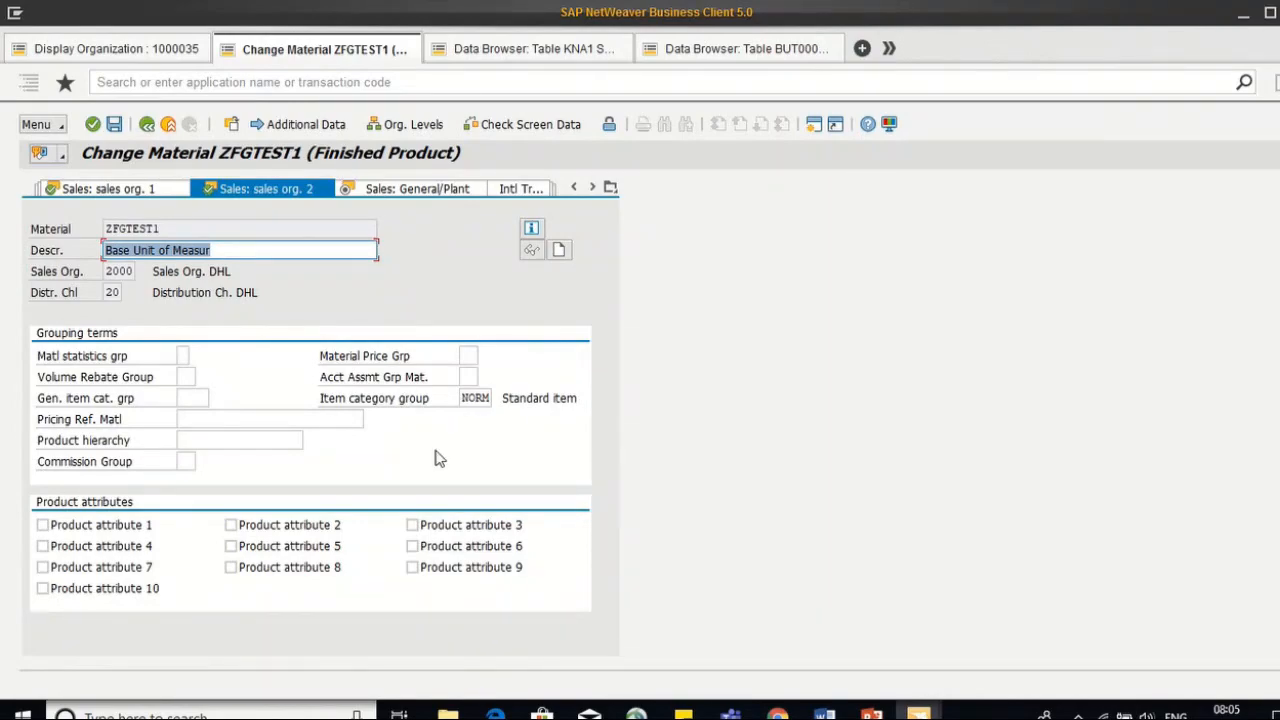
# Step: Review the transportation and loading groups in the material's Sales: General/Plant view and switch to the Products slide in PowerPoint
pyautogui.click(407, 195)
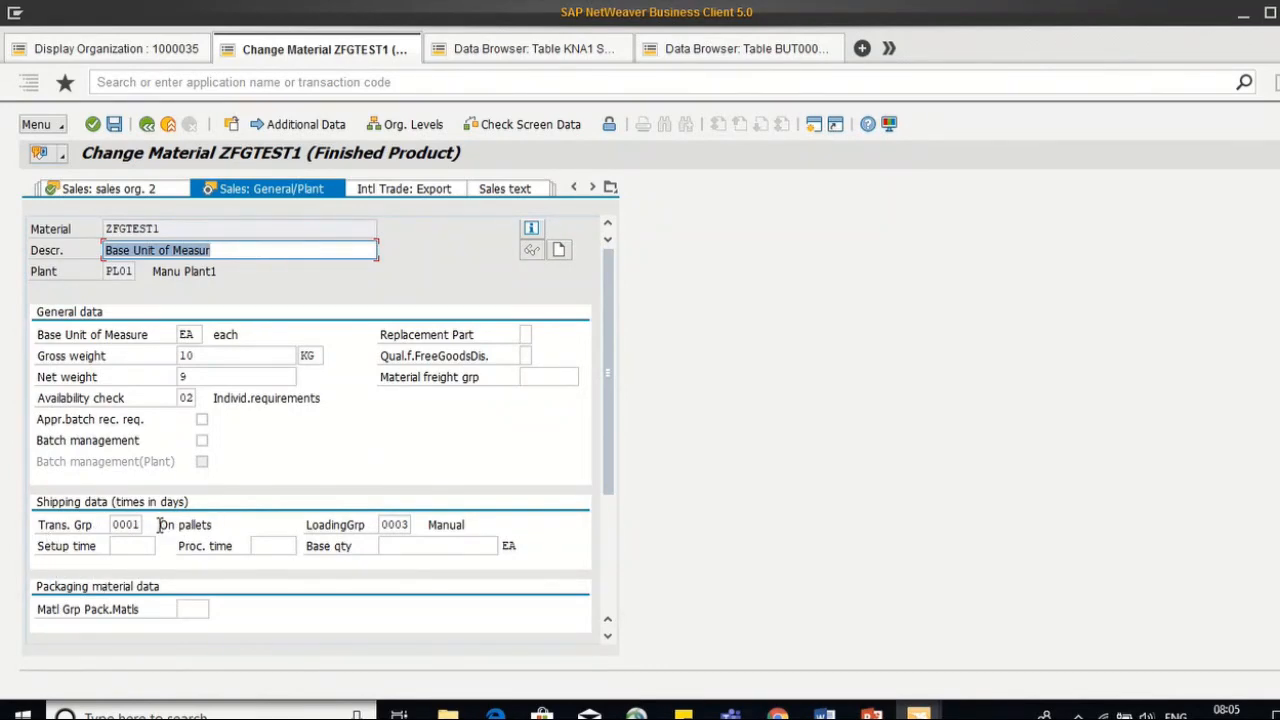
pyautogui.moveTo(160, 525); pyautogui.dragTo(214, 526)
pyautogui.click(215, 527)
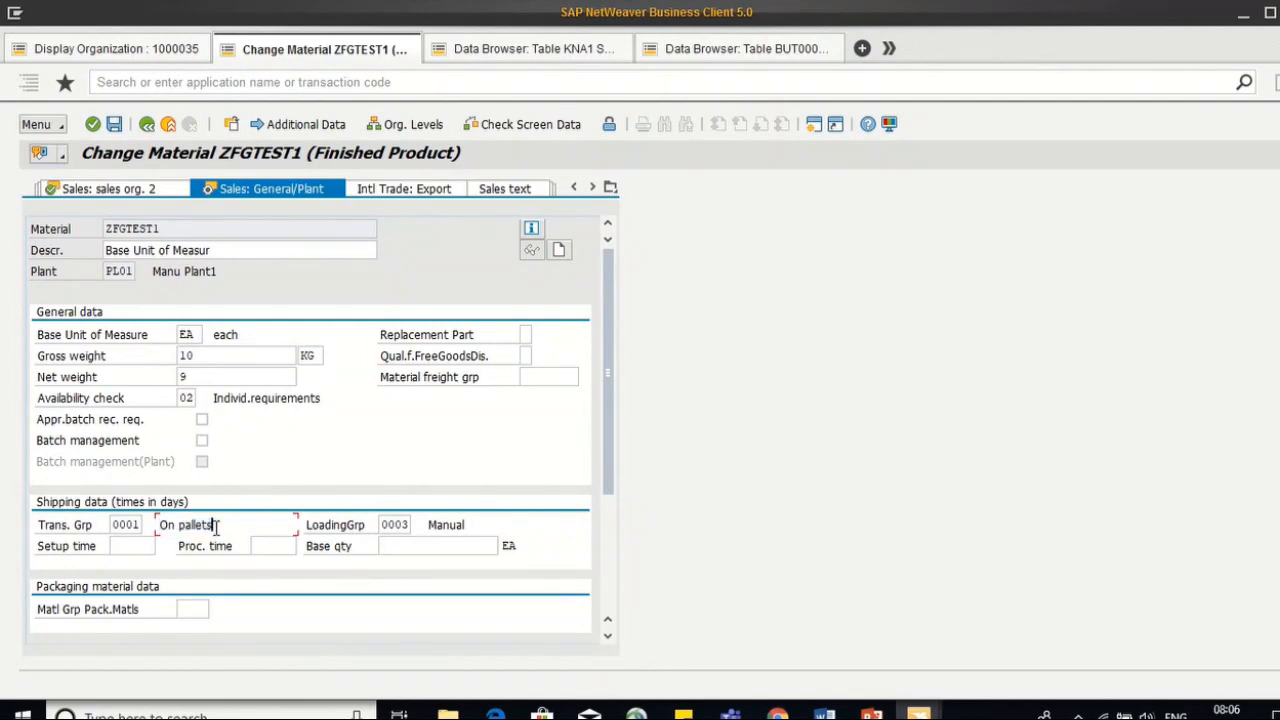
pyautogui.click(489, 527)
pyautogui.hotkey('alt', 'Tab')
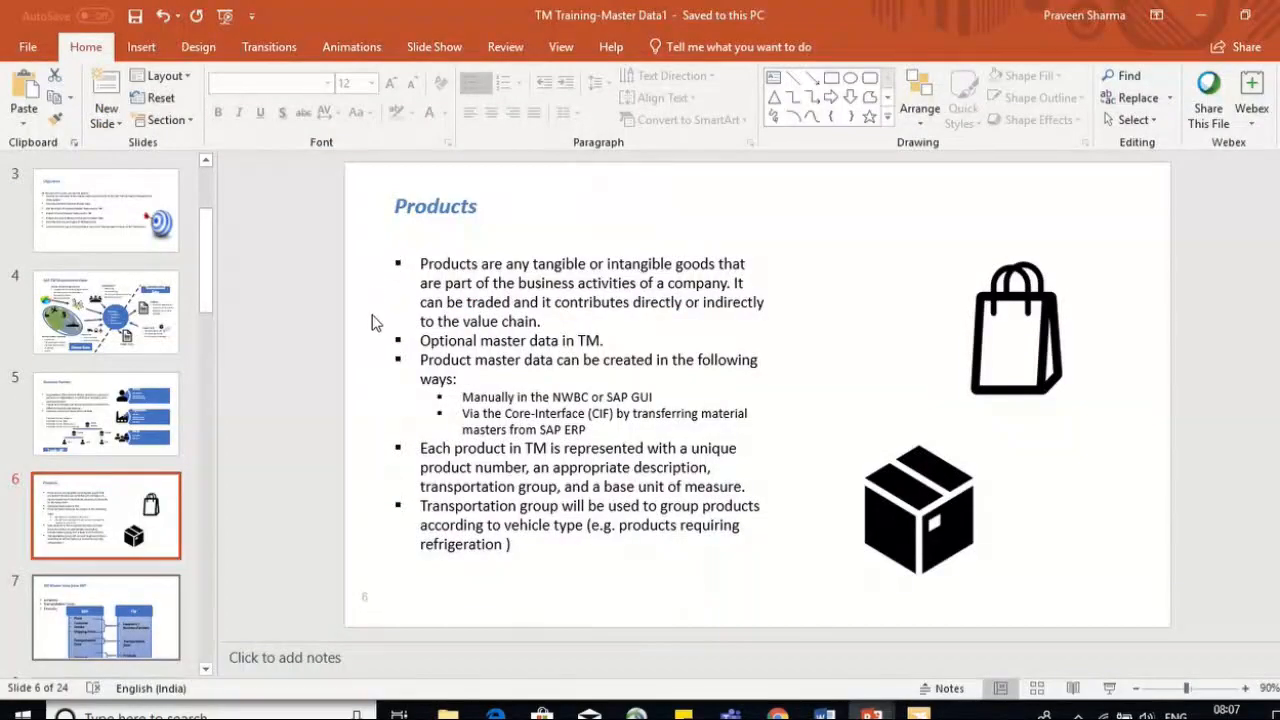
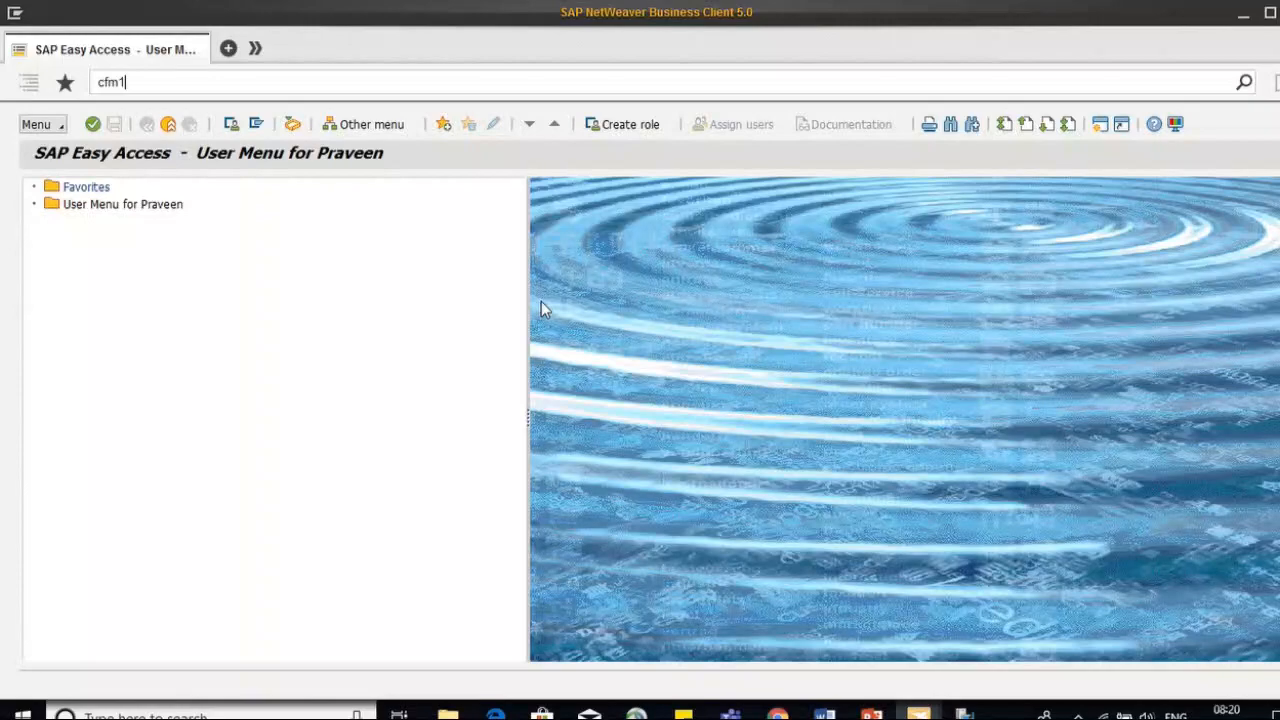
# Step: Start transaction CFM1 and look through the material-dependent and material-independent objects available for an integration model, leaving Materials unselected
pyautogui.press('Return')
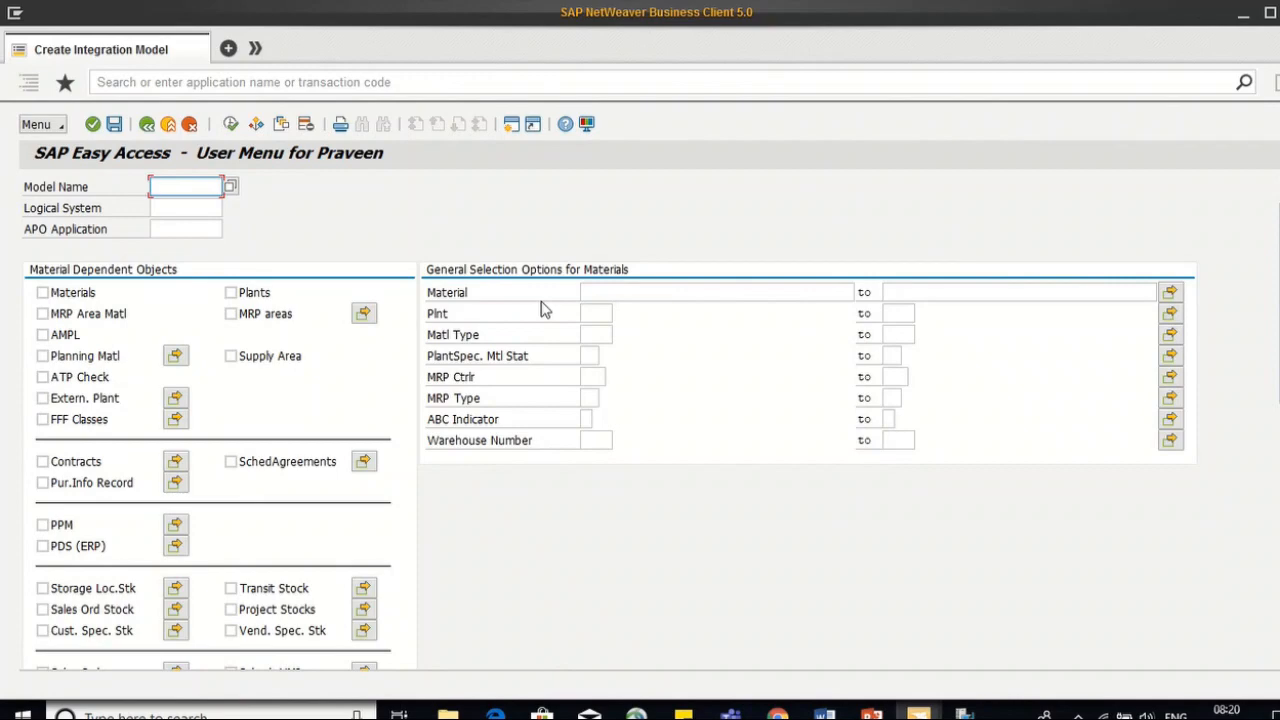
pyautogui.click(62, 296)
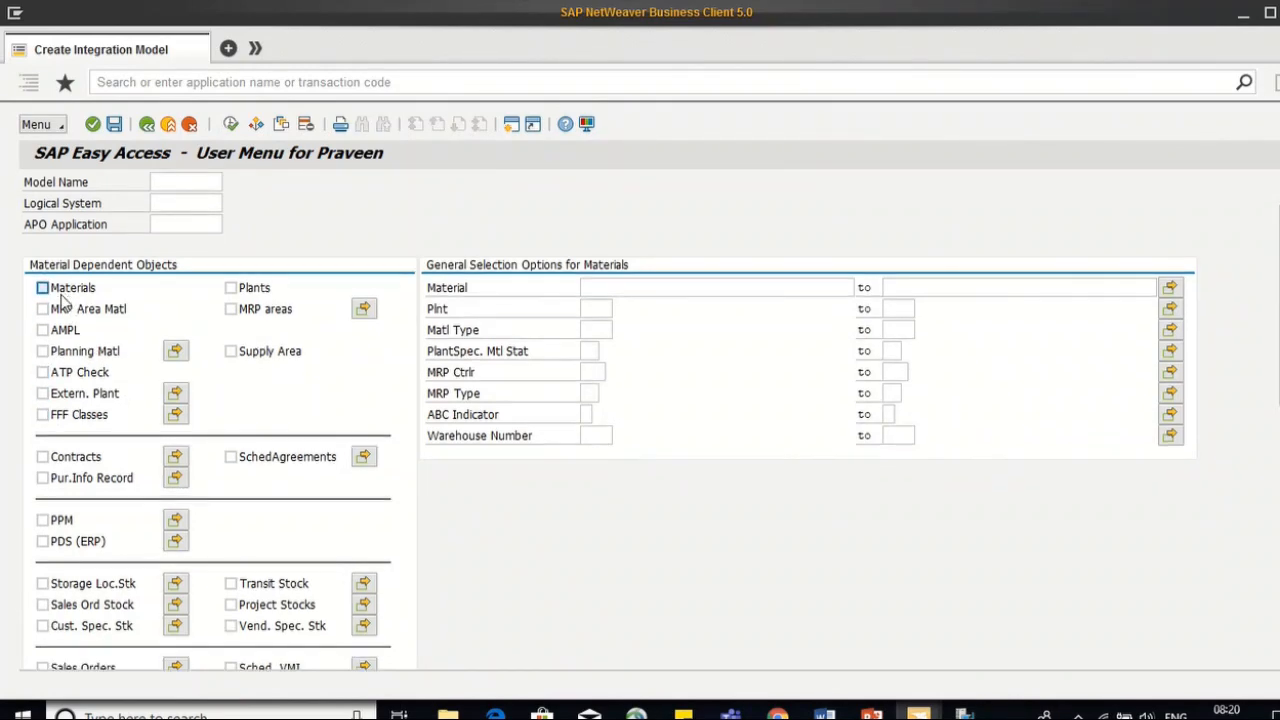
pyautogui.click(231, 287)
pyautogui.scroll(-3, 129, 511)
pyautogui.scroll(-12, 129, 513)
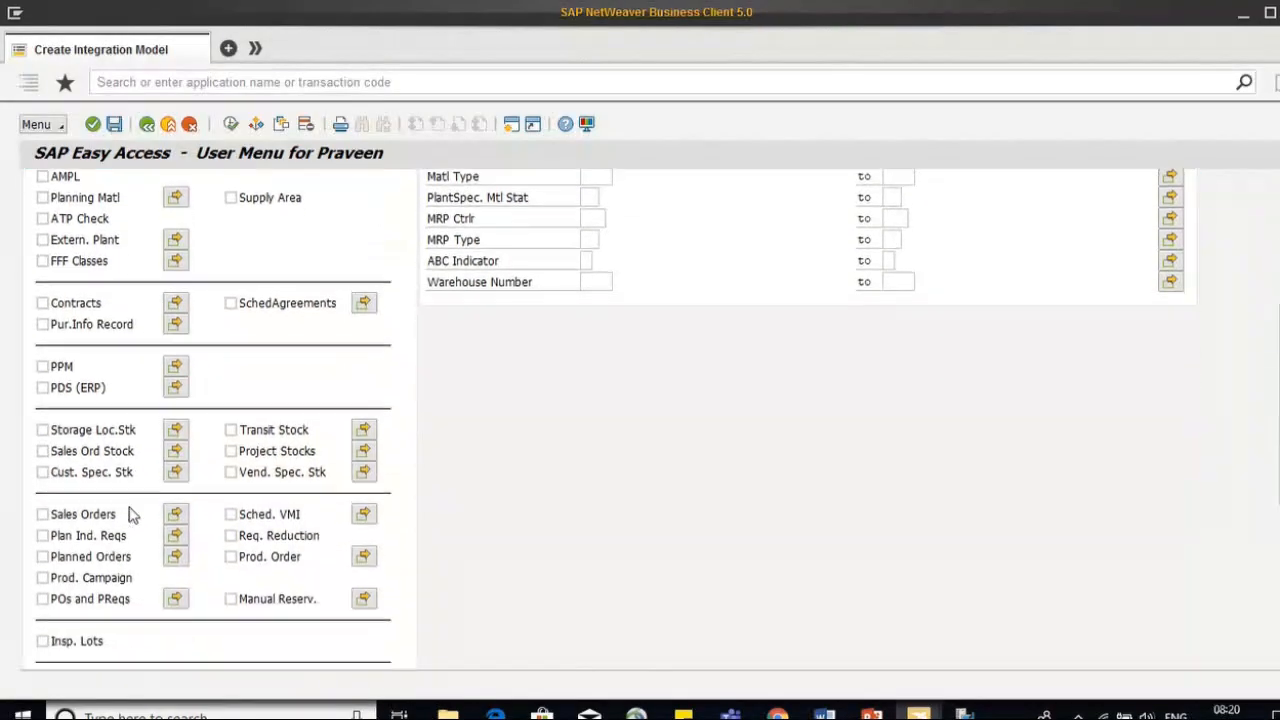
pyautogui.scroll(-4, 129, 512)
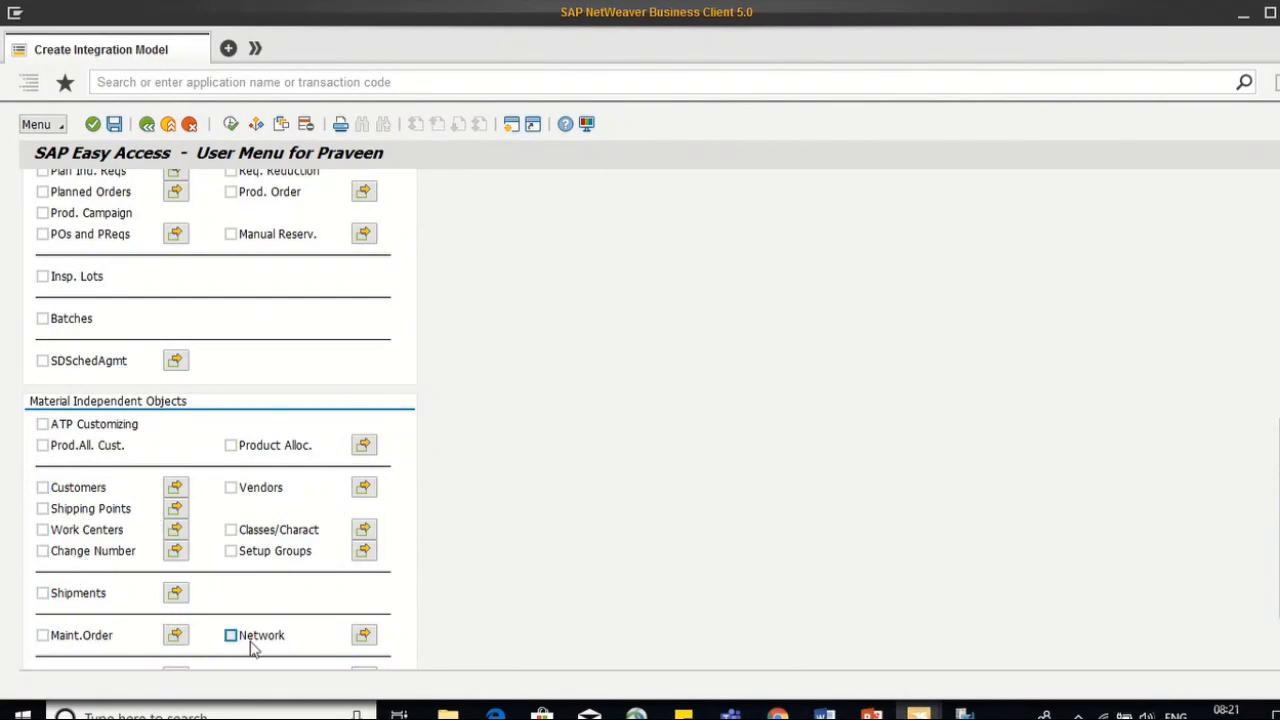
pyautogui.scroll(-1, 283, 447)
pyautogui.scroll(15, 283, 447)
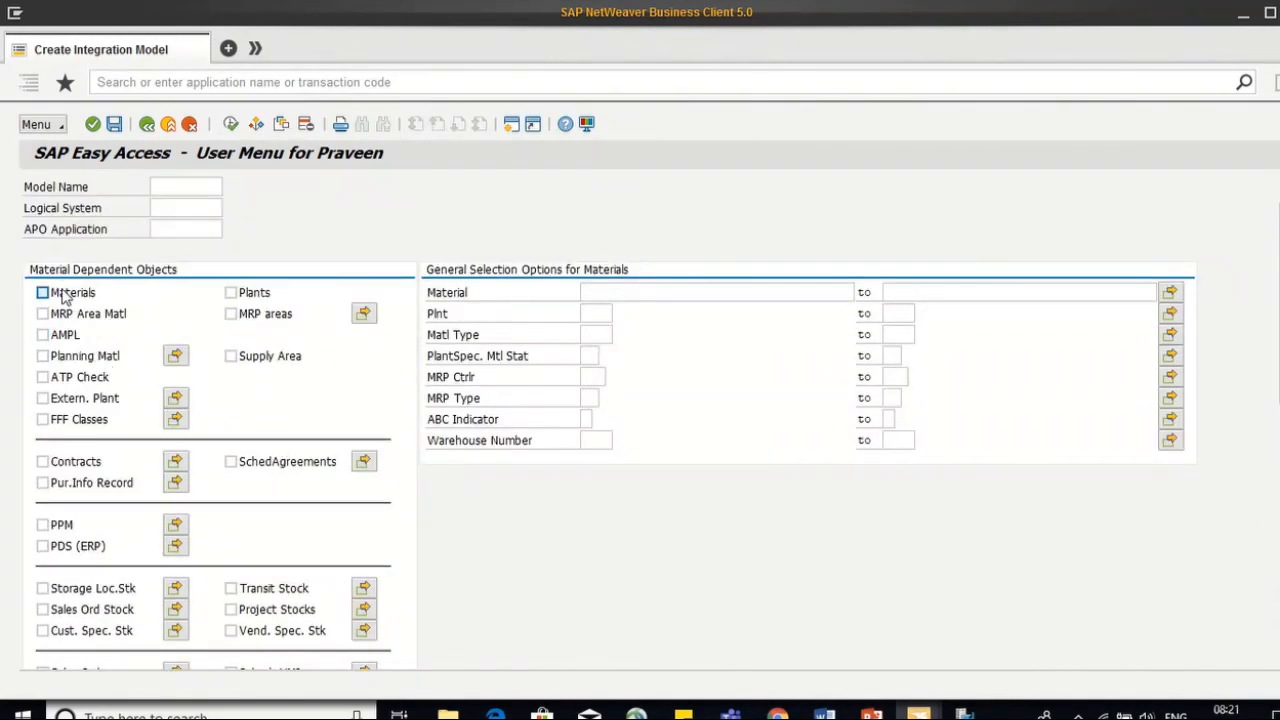
pyautogui.click(715, 290)
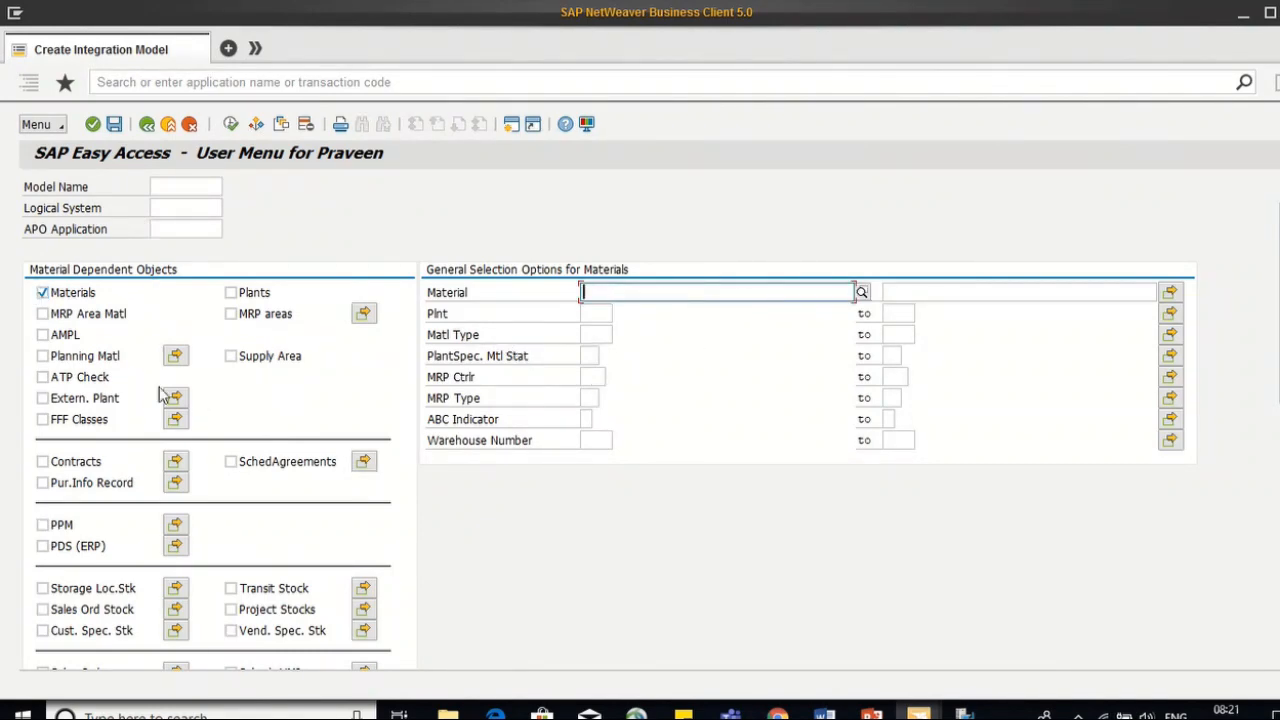
pyautogui.click(79, 297)
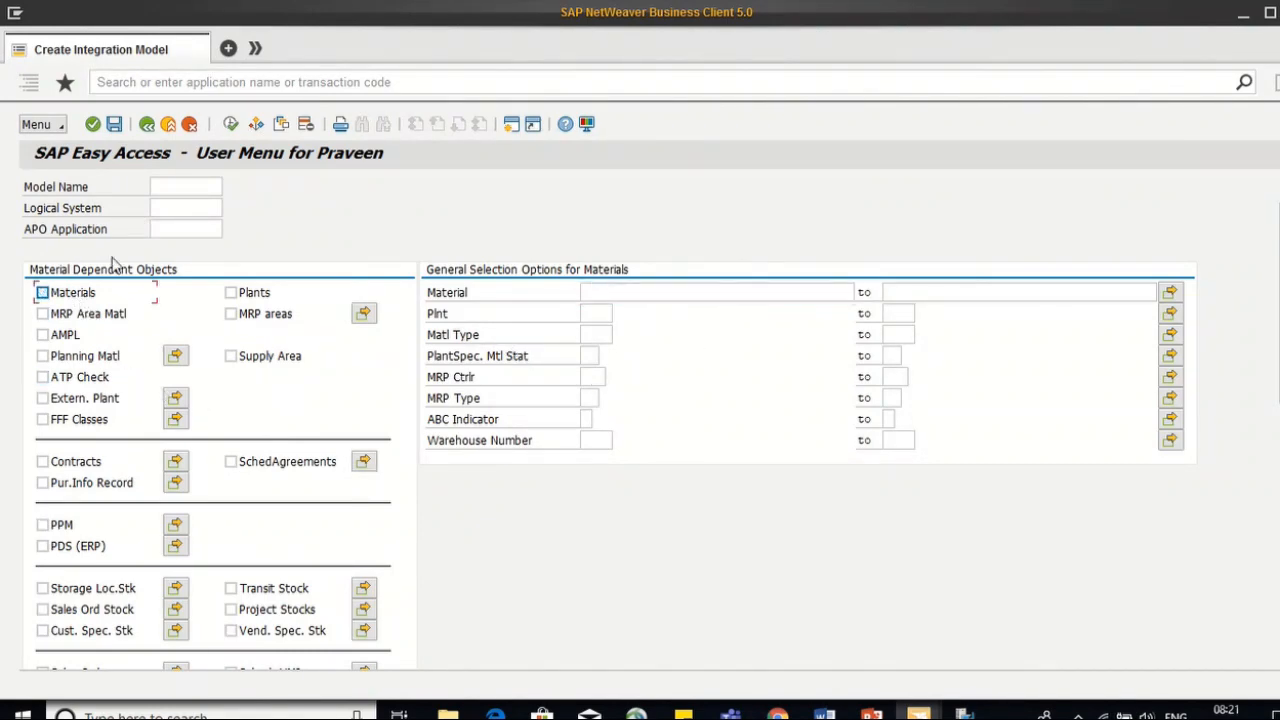
# Step: Browse the existing integration models in the value list for the model name and close the list
pyautogui.click(186, 184)
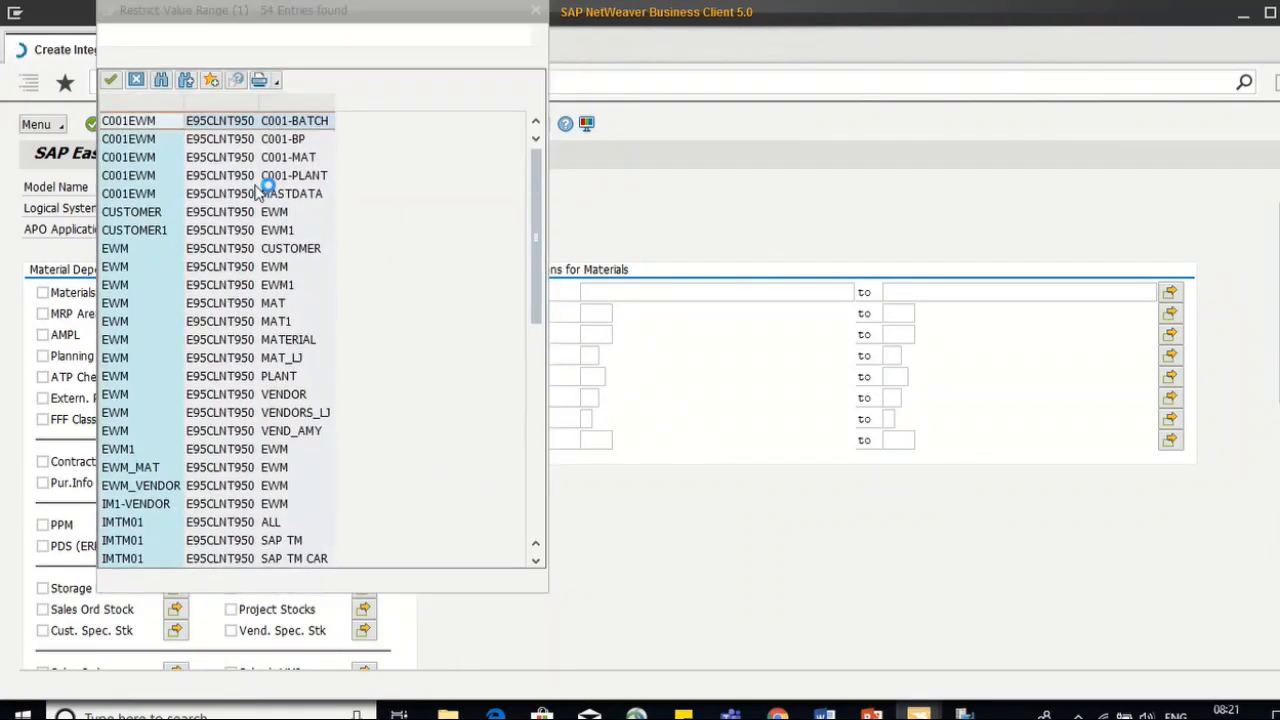
pyautogui.scroll(-1, 283, 397)
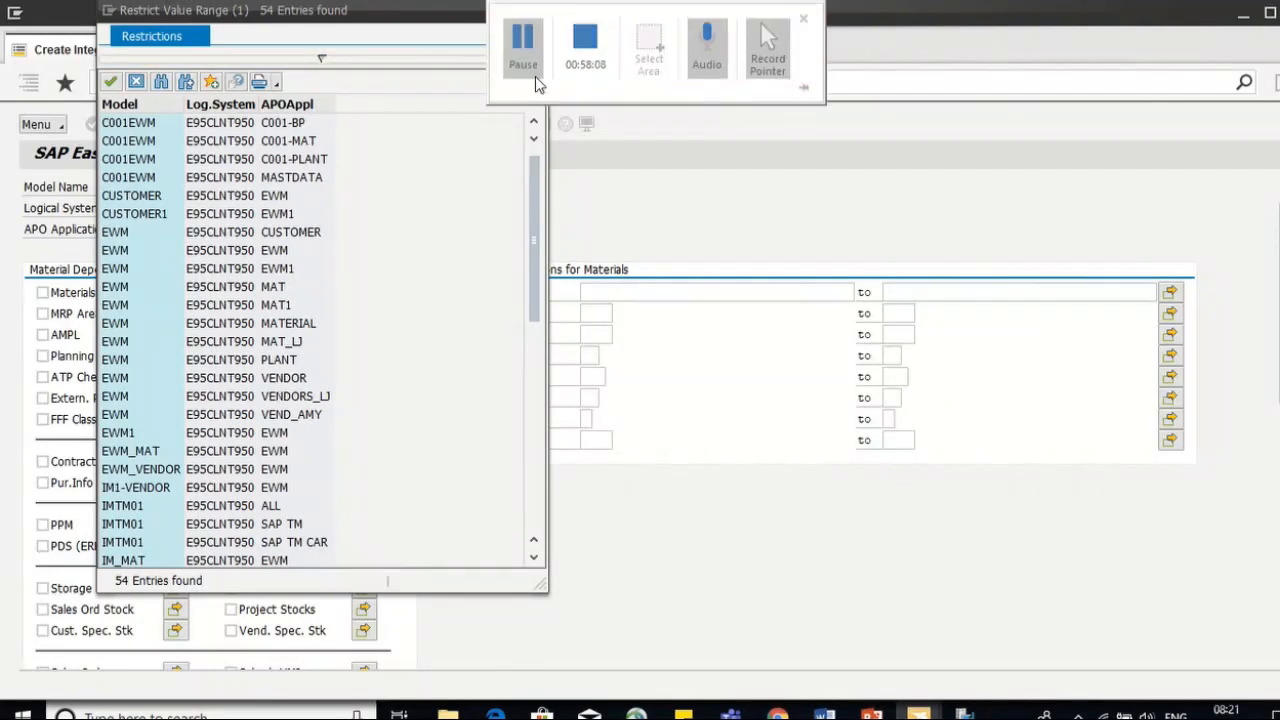
pyautogui.click(534, 10)
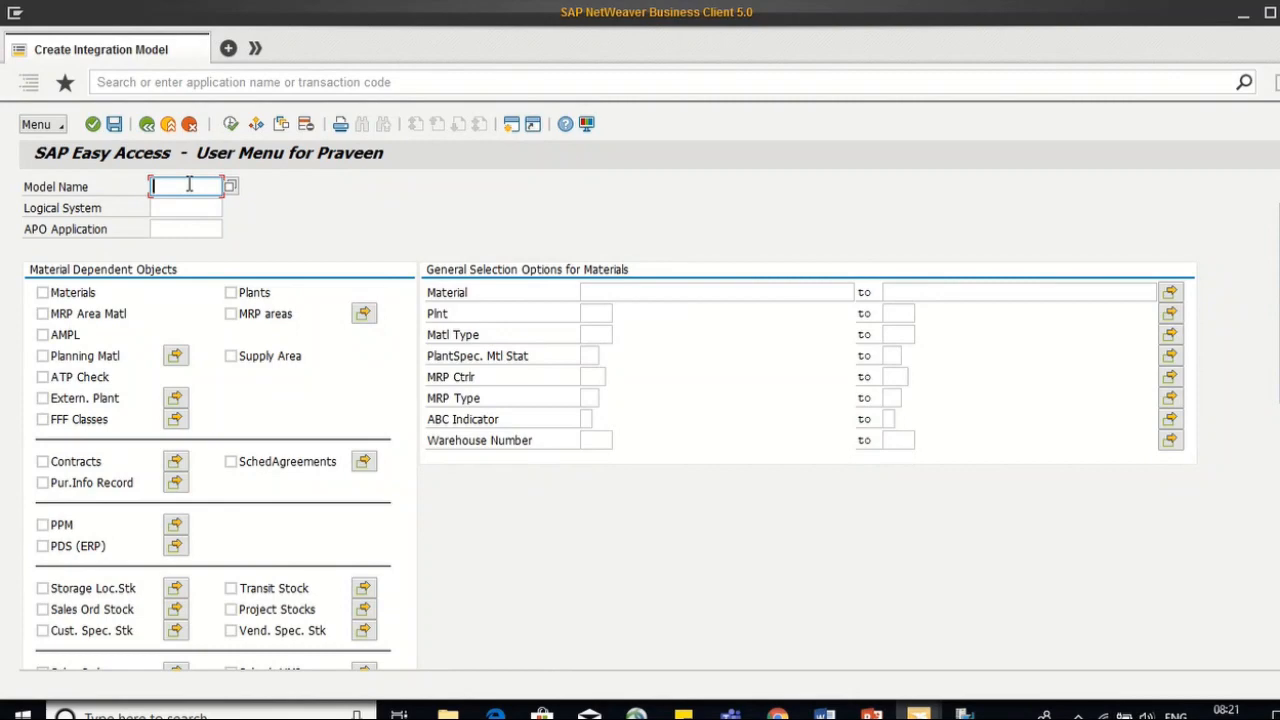
# Step: Name the integration model DEMO_CIF and choose E95CLNT950 as its logical system
pyautogui.write('DEMO_CIF')
pyautogui.click(188, 208)
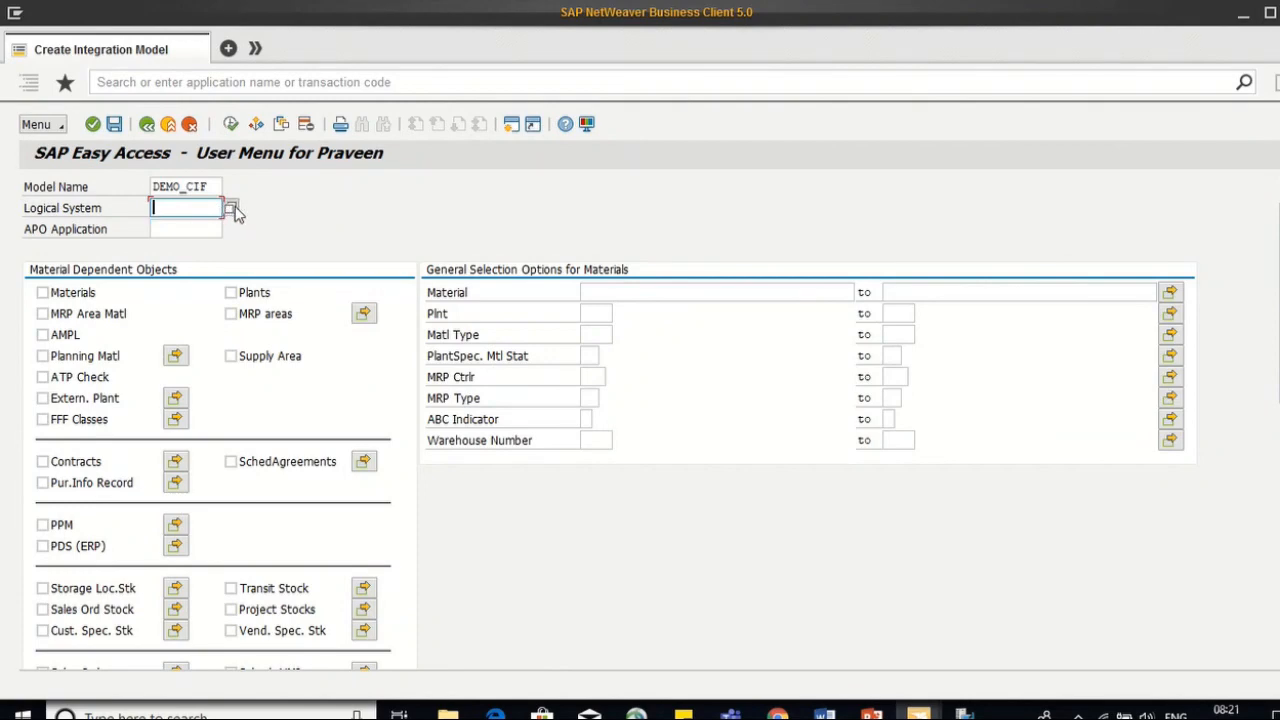
pyautogui.click(232, 209)
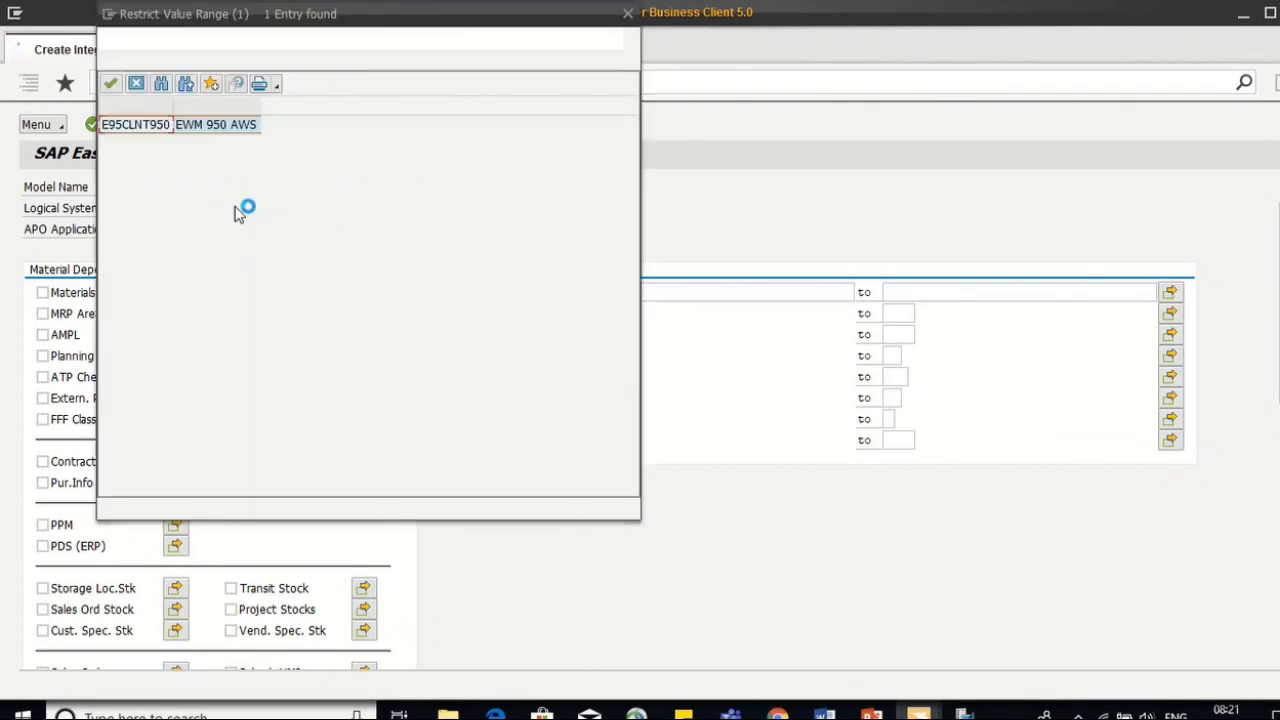
pyautogui.doubleClick(145, 127)
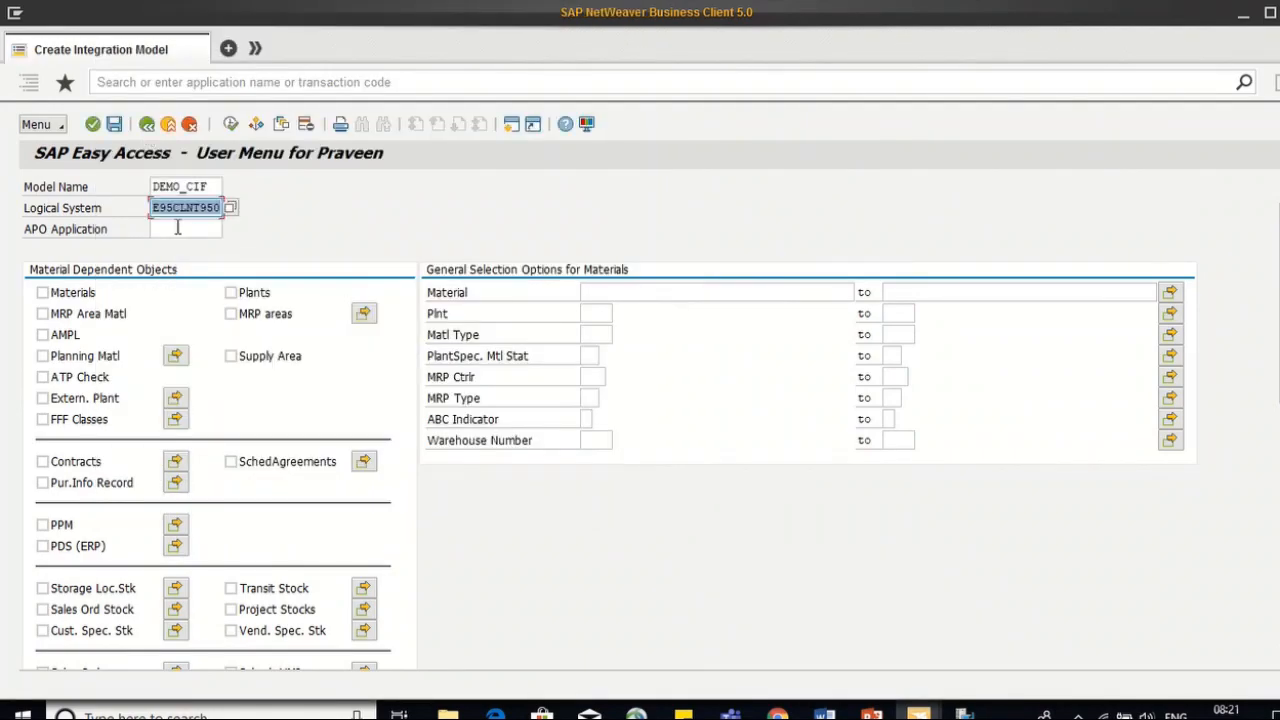
pyautogui.click(196, 209)
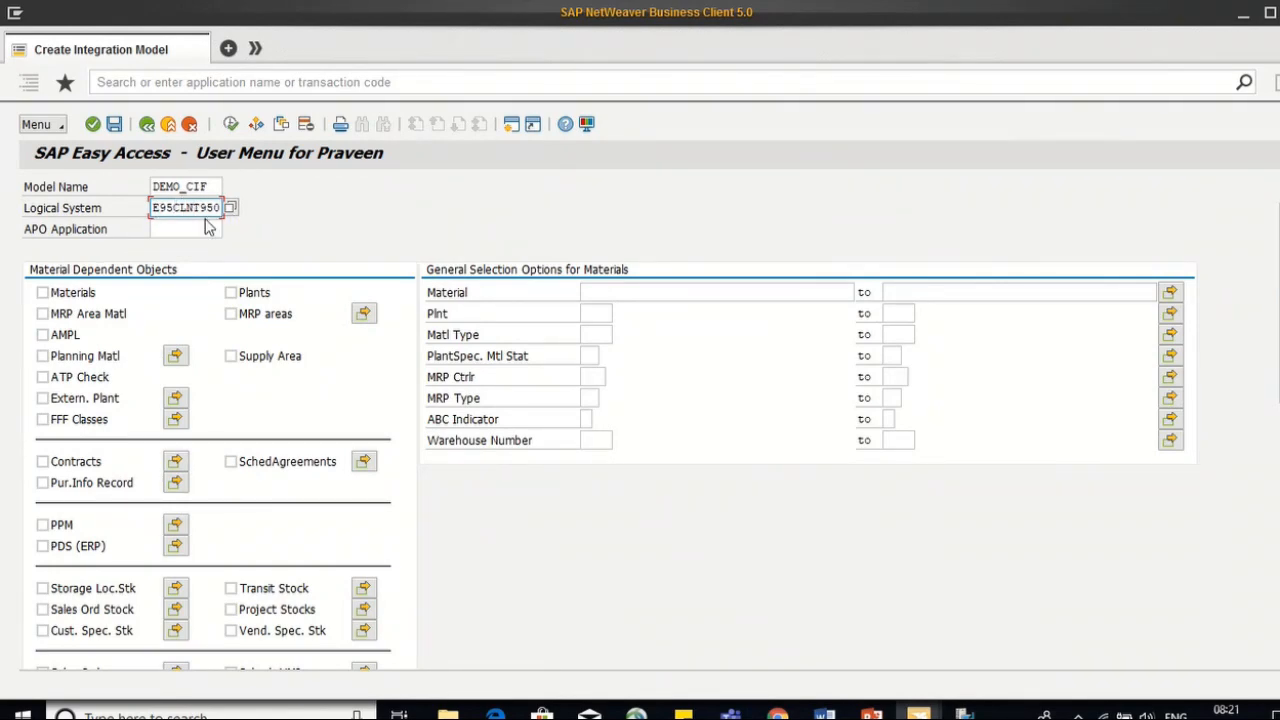
# Step: Set the APO application of the integration model to BP and confirm the entry
pyautogui.click(206, 227)
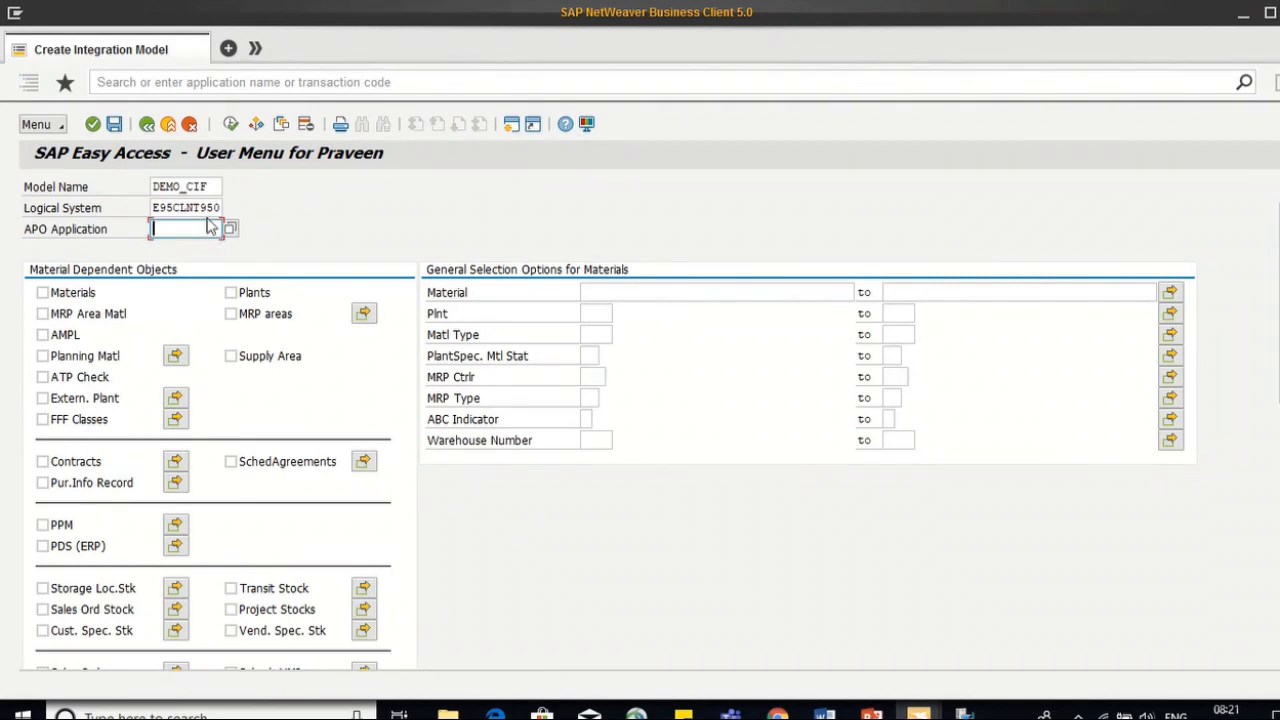
pyautogui.write('BF')
pyautogui.press('Return')
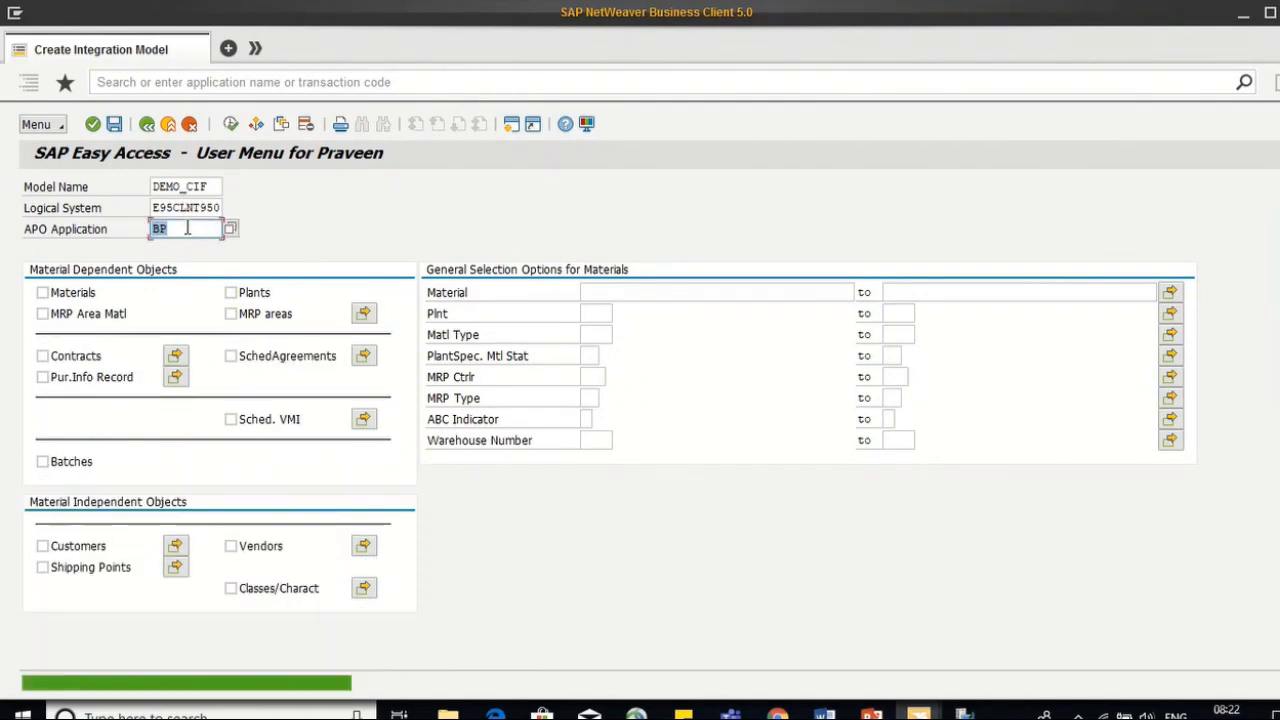
# Step: Include Customers among the material-independent objects and display their selection criteria down to the Create Loc./BP field
pyautogui.click(70, 562)
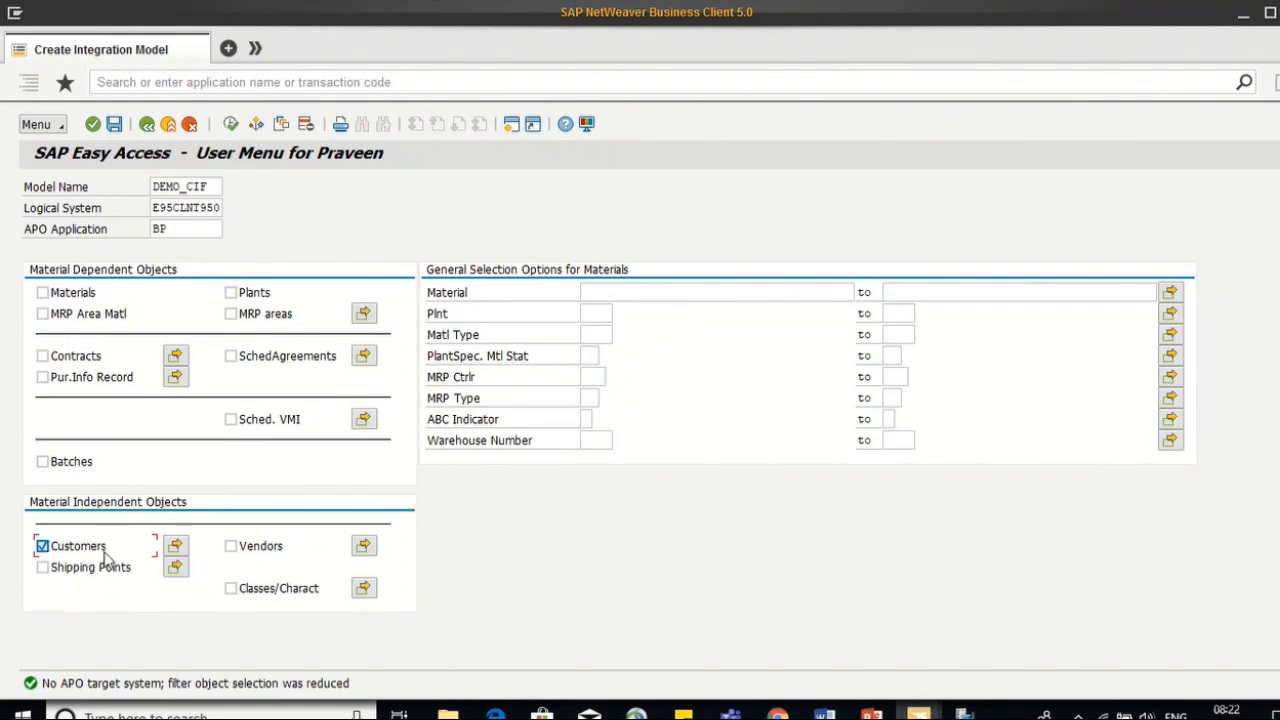
pyautogui.click(175, 550)
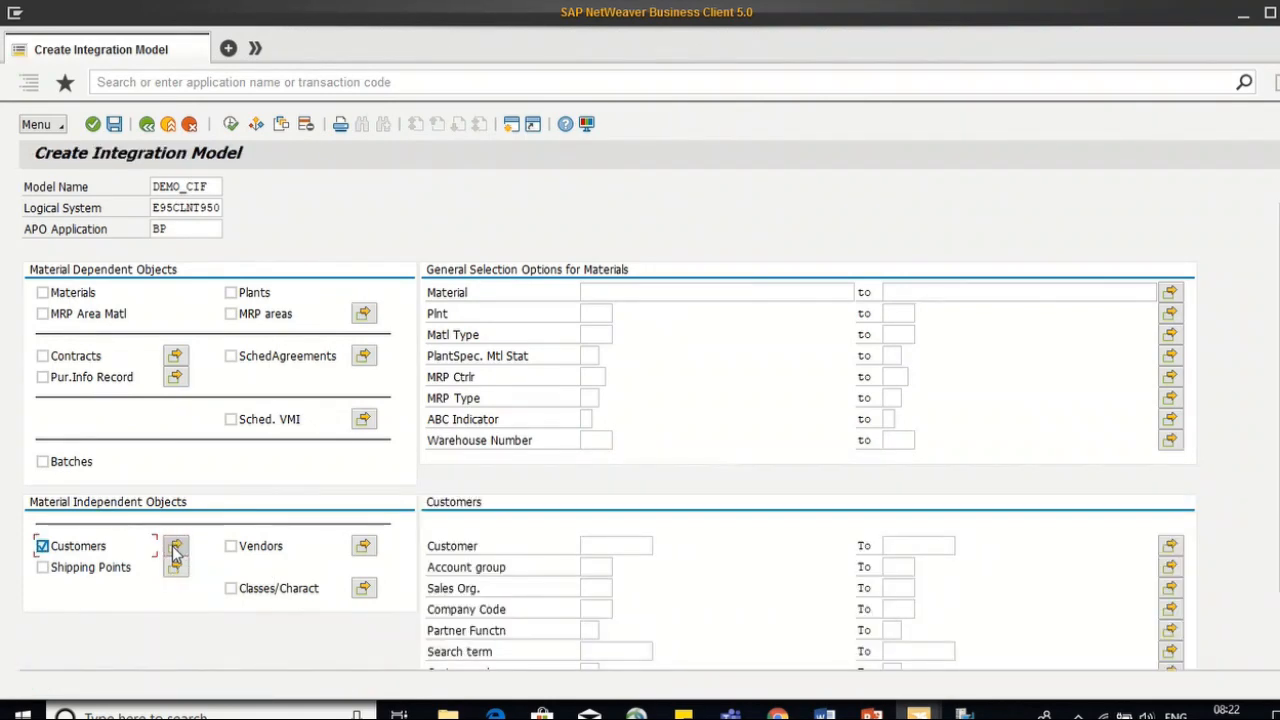
pyautogui.click(610, 545)
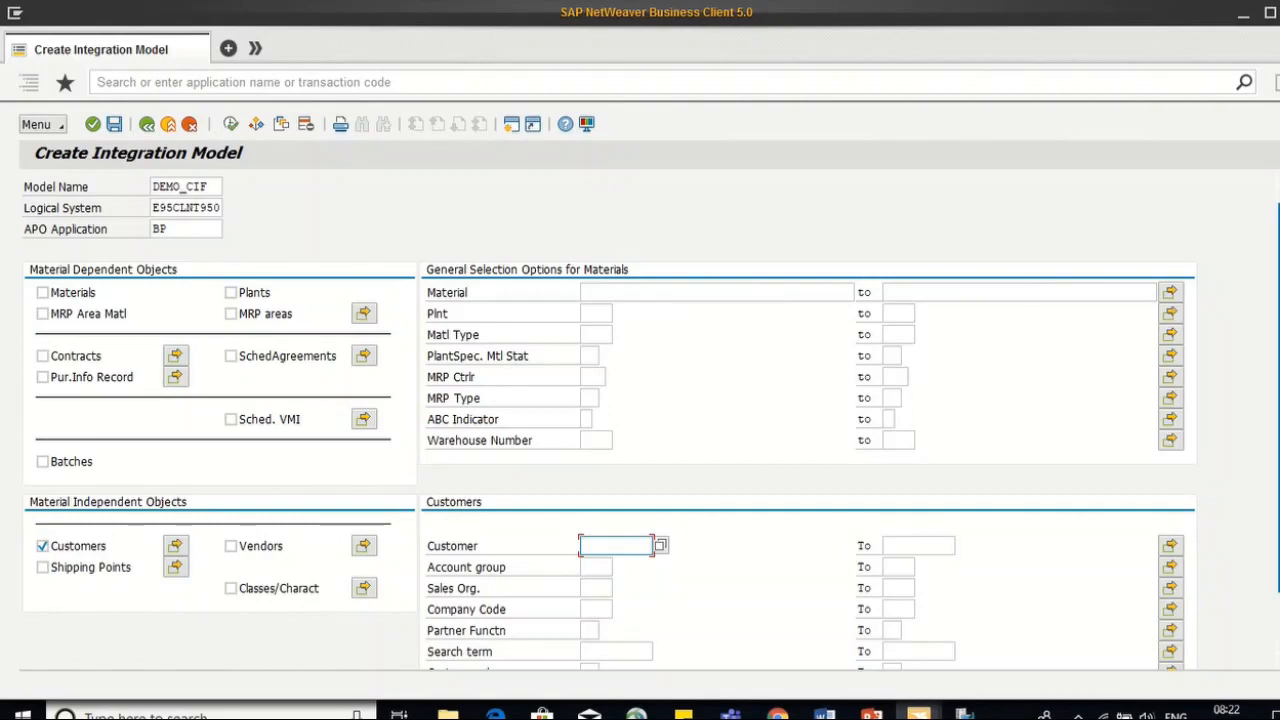
pyautogui.moveTo(1277, 488); pyautogui.dragTo(1277, 528)
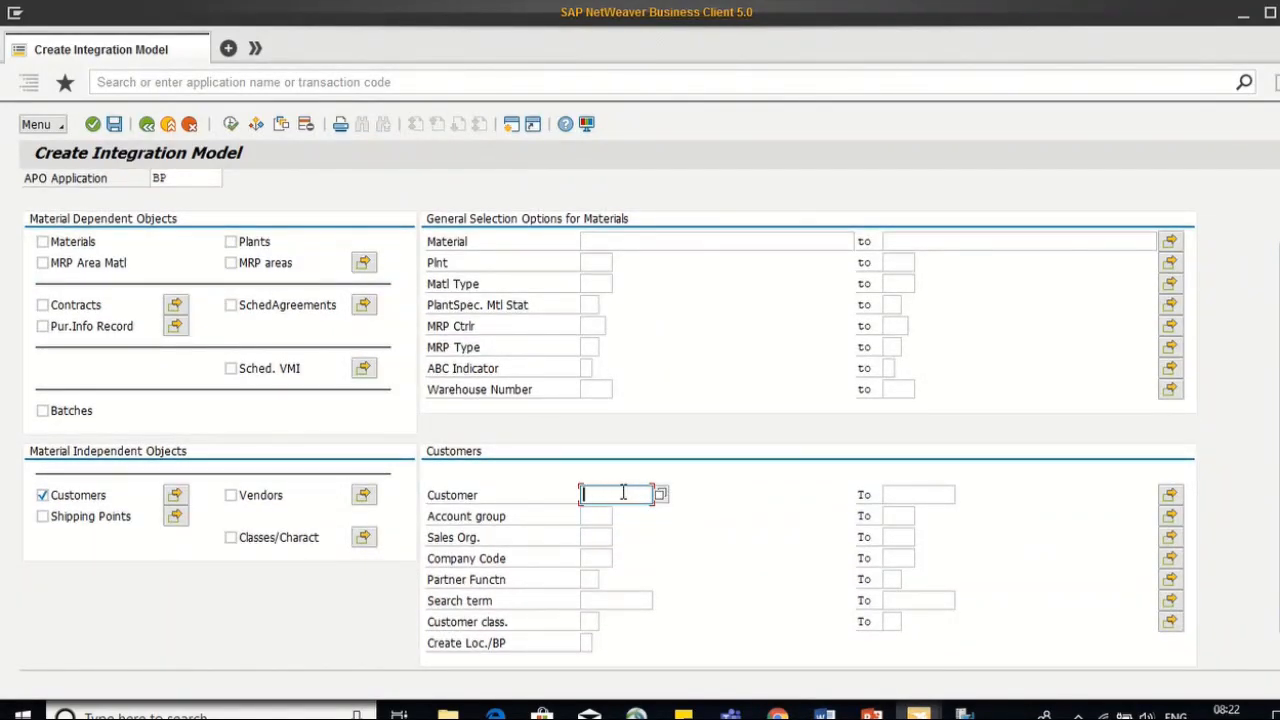
# Step: Open the business partner transaction BP in a separate session and show the available search criteria for finding a business partner
pyautogui.click(388, 80)
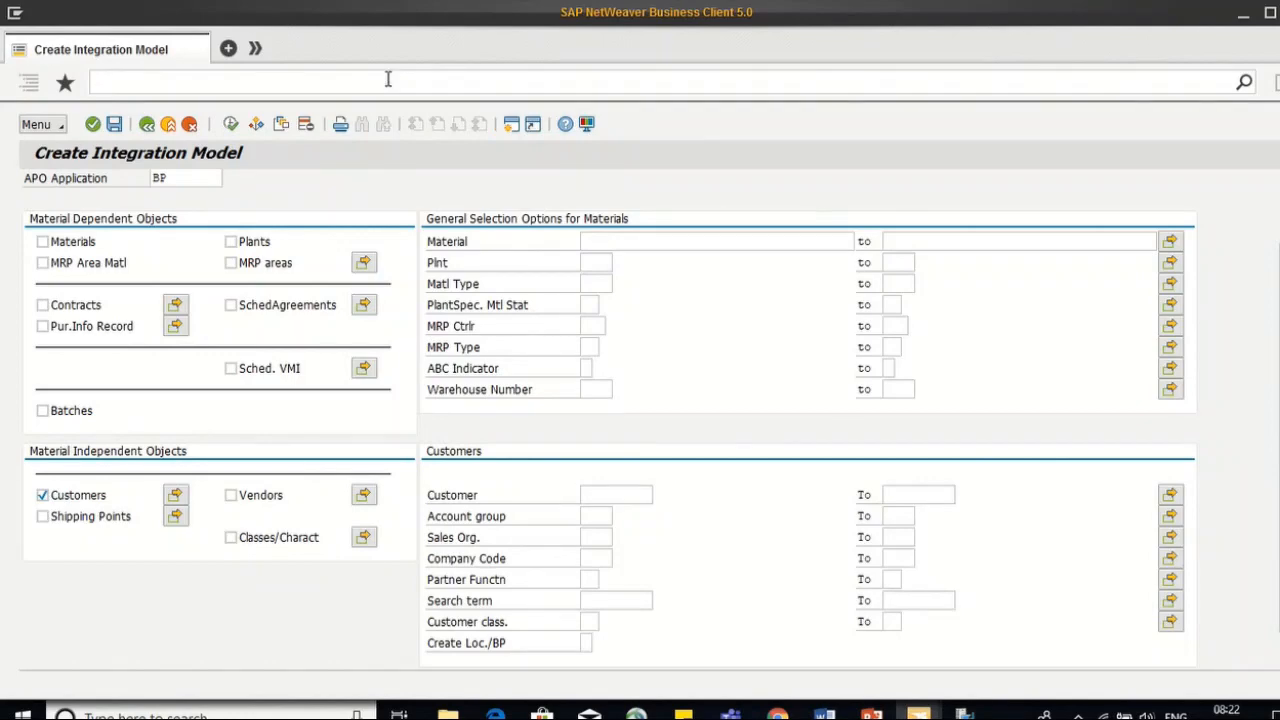
pyautogui.write('/obp')
pyautogui.press('Return')
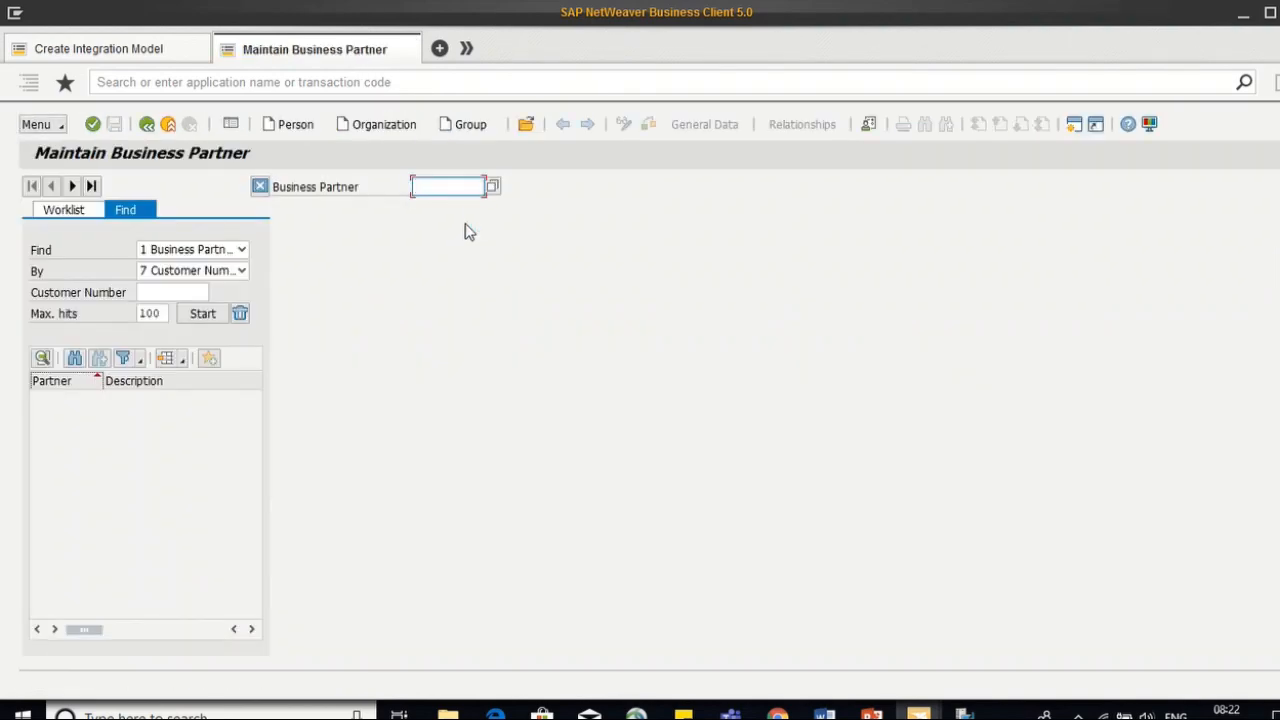
pyautogui.click(221, 251)
pyautogui.click(221, 251)
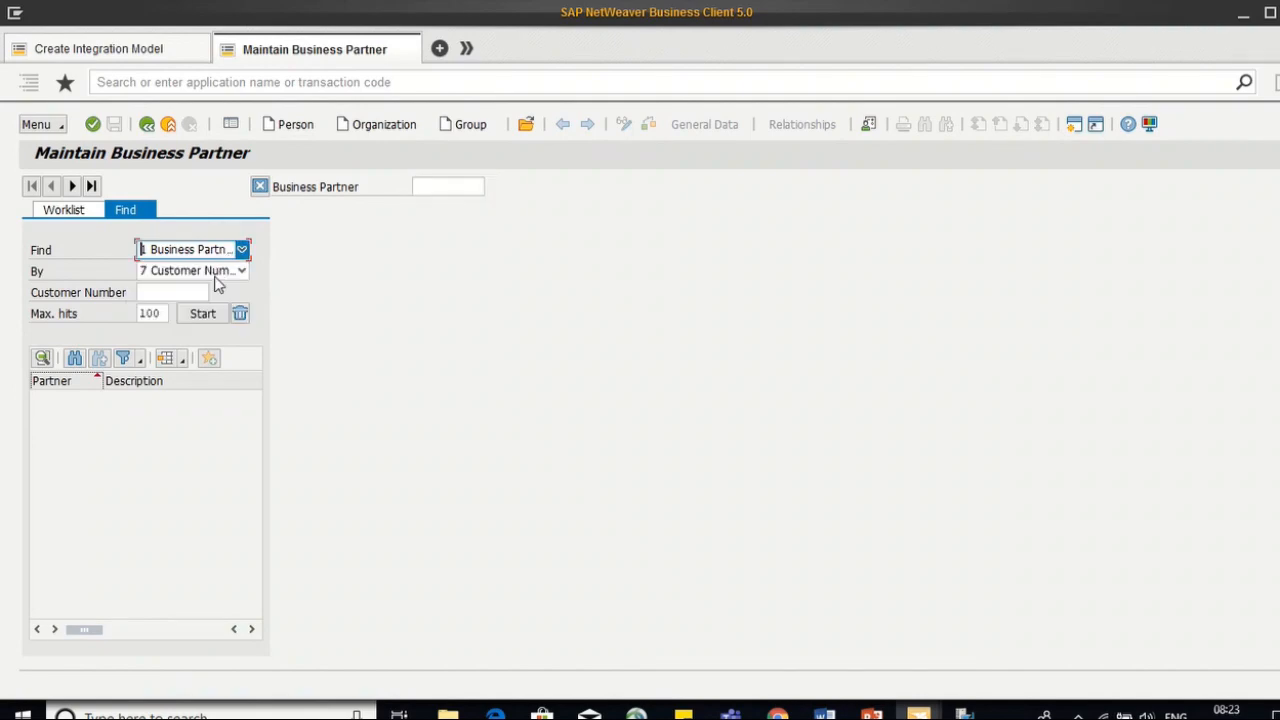
pyautogui.click(214, 275)
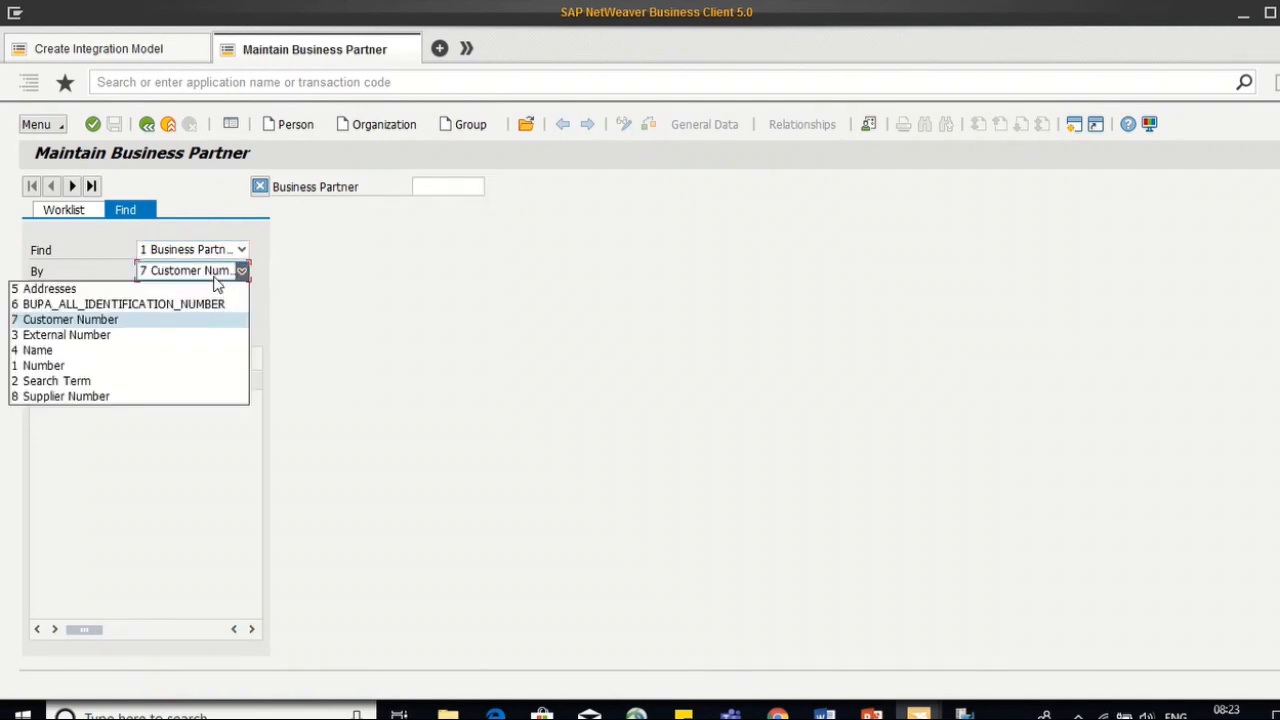
# Step: Find business partners by name with *South* and open the South India Distributors record
pyautogui.click(188, 358)
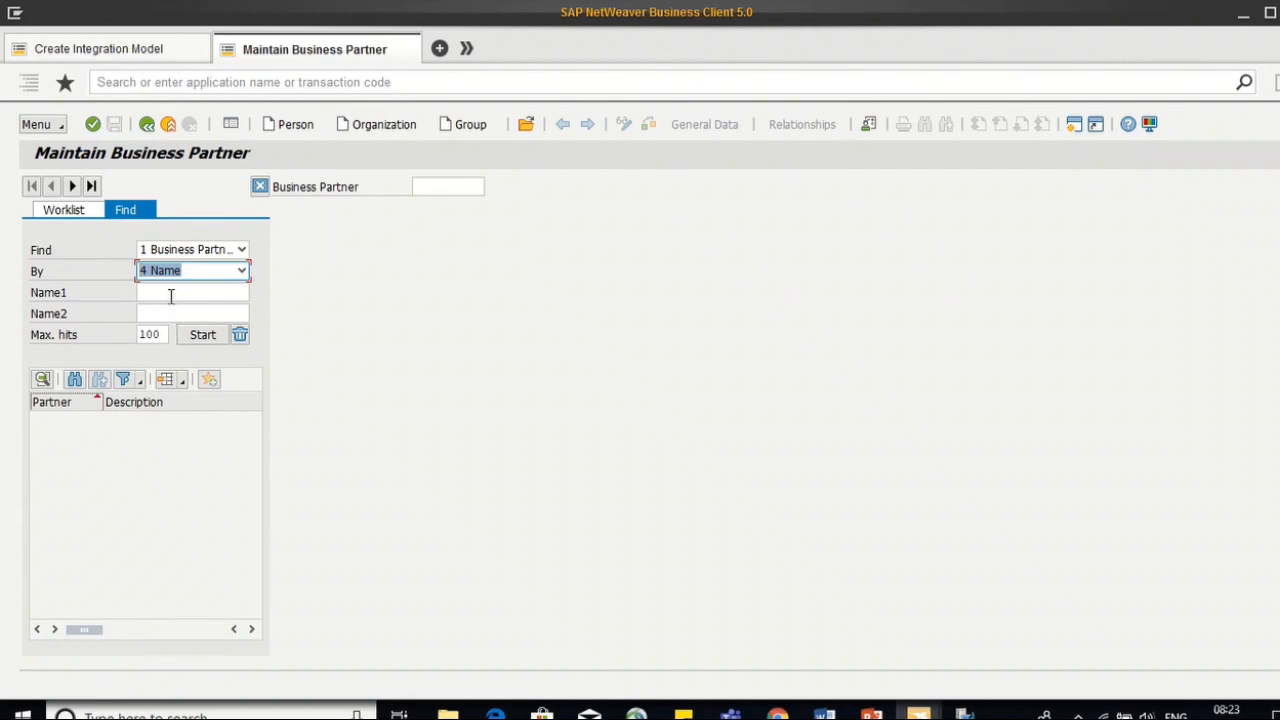
pyautogui.click(171, 294)
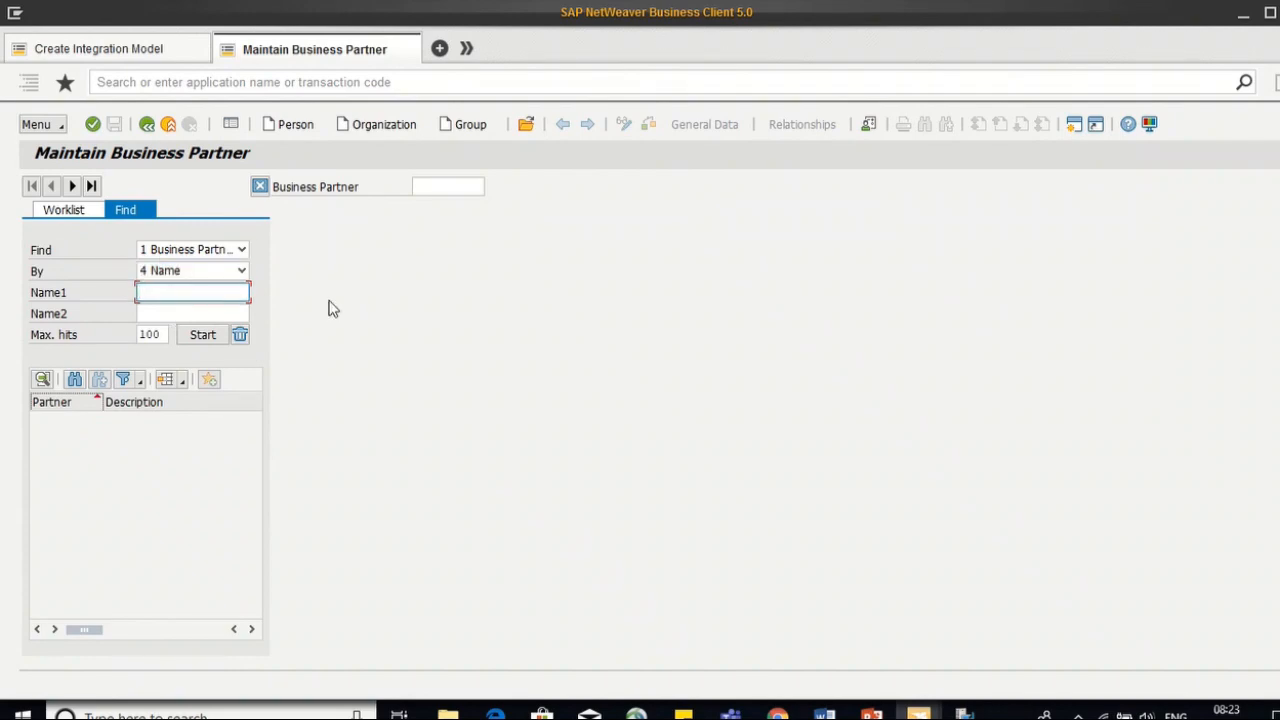
pyautogui.write('*South*')
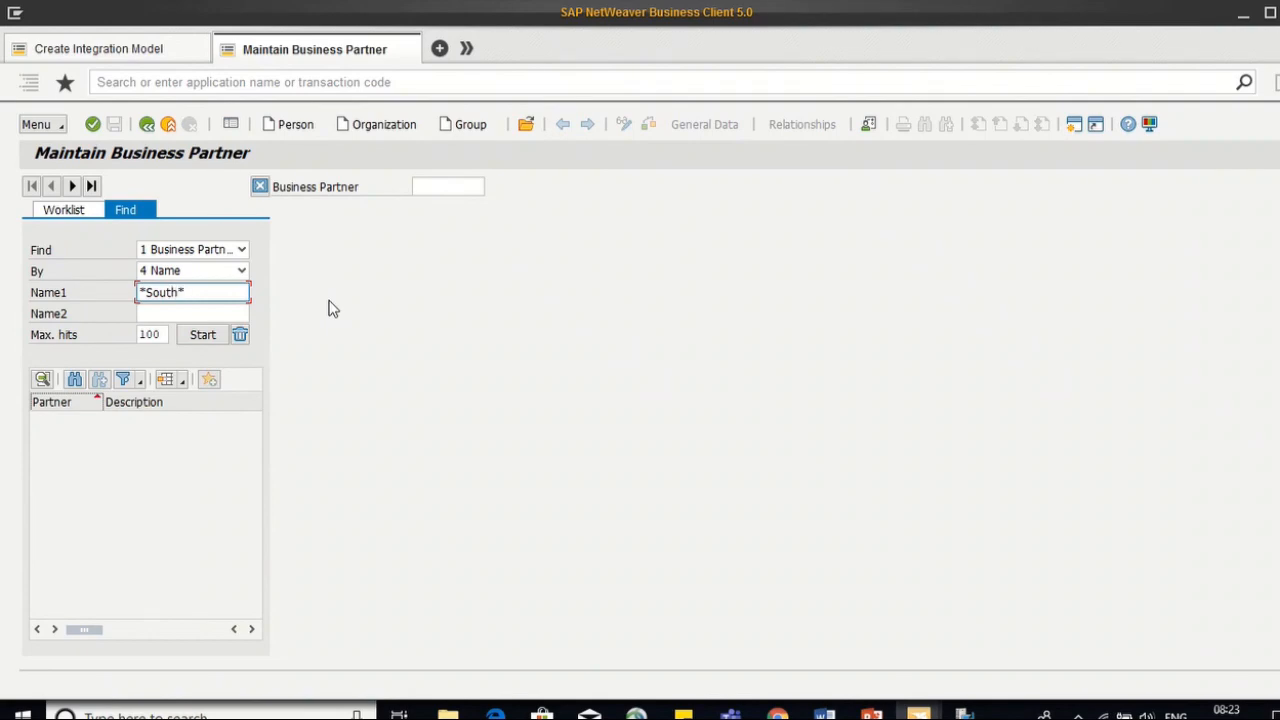
pyautogui.click(208, 335)
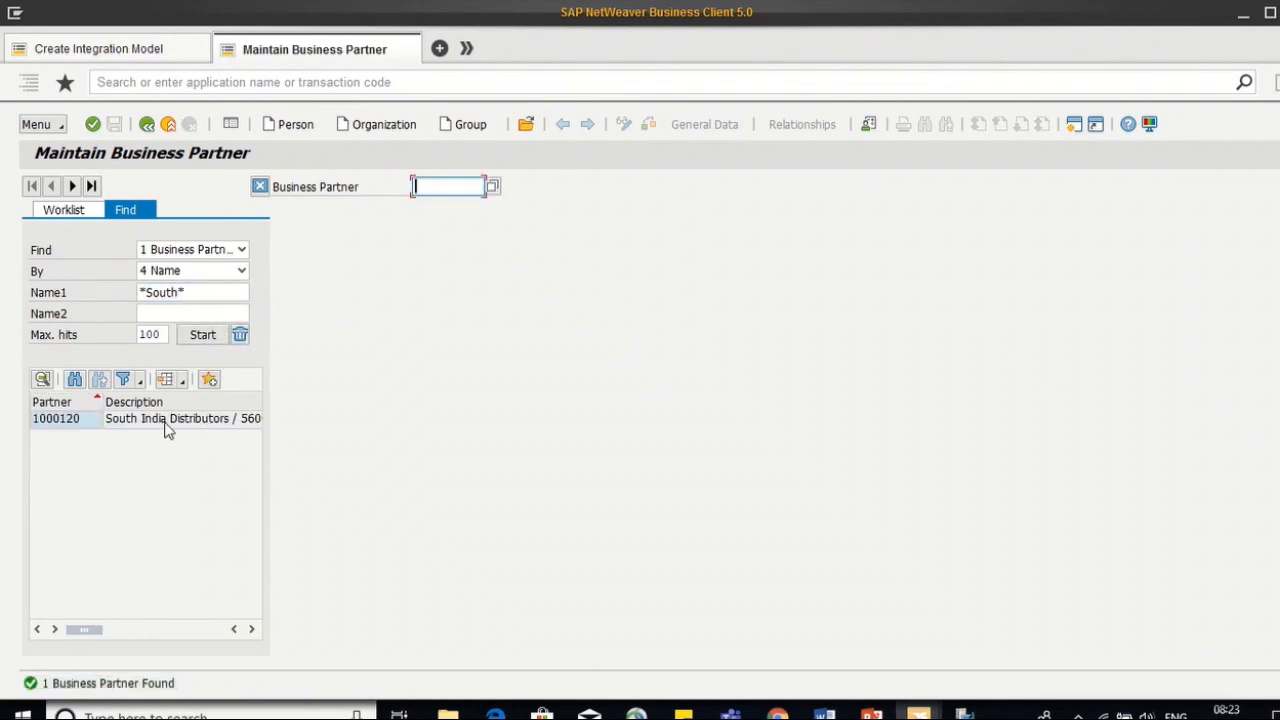
pyautogui.doubleClick(166, 422)
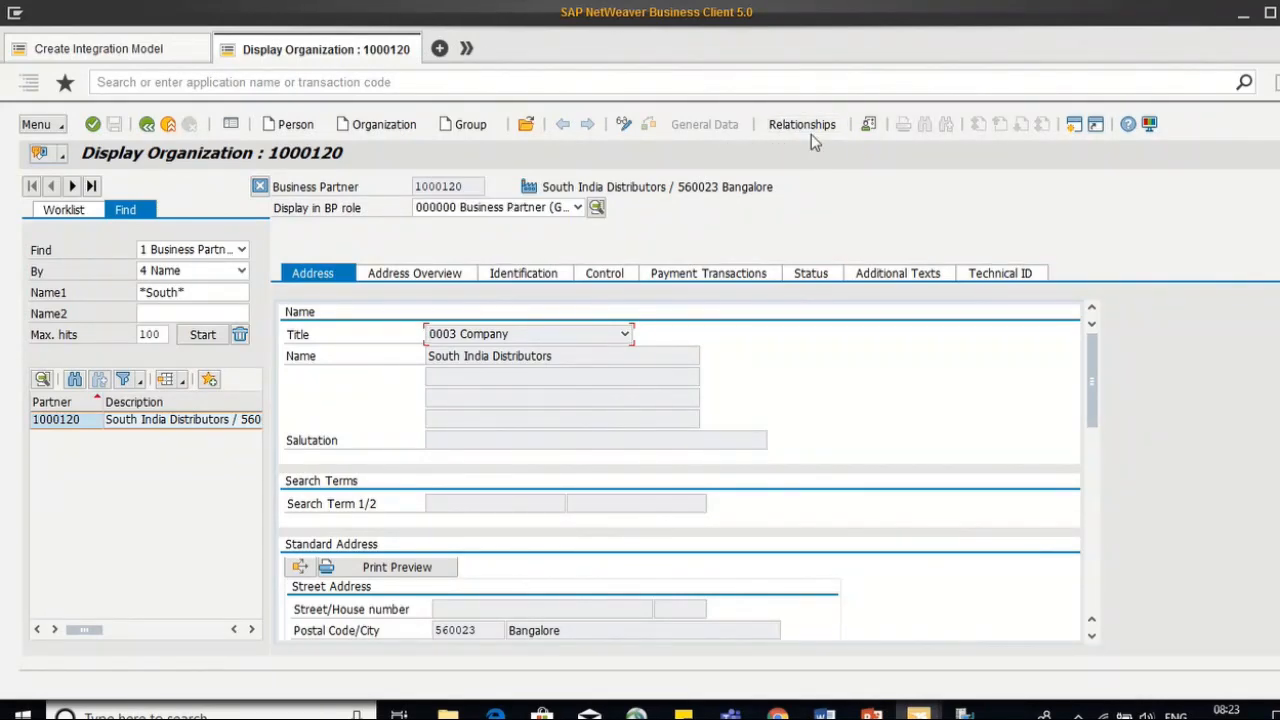
# Step: Display the partner in role FLCU00 Customer (Fin.Accounting) and look up its customer number in the company code data
pyautogui.click(518, 209)
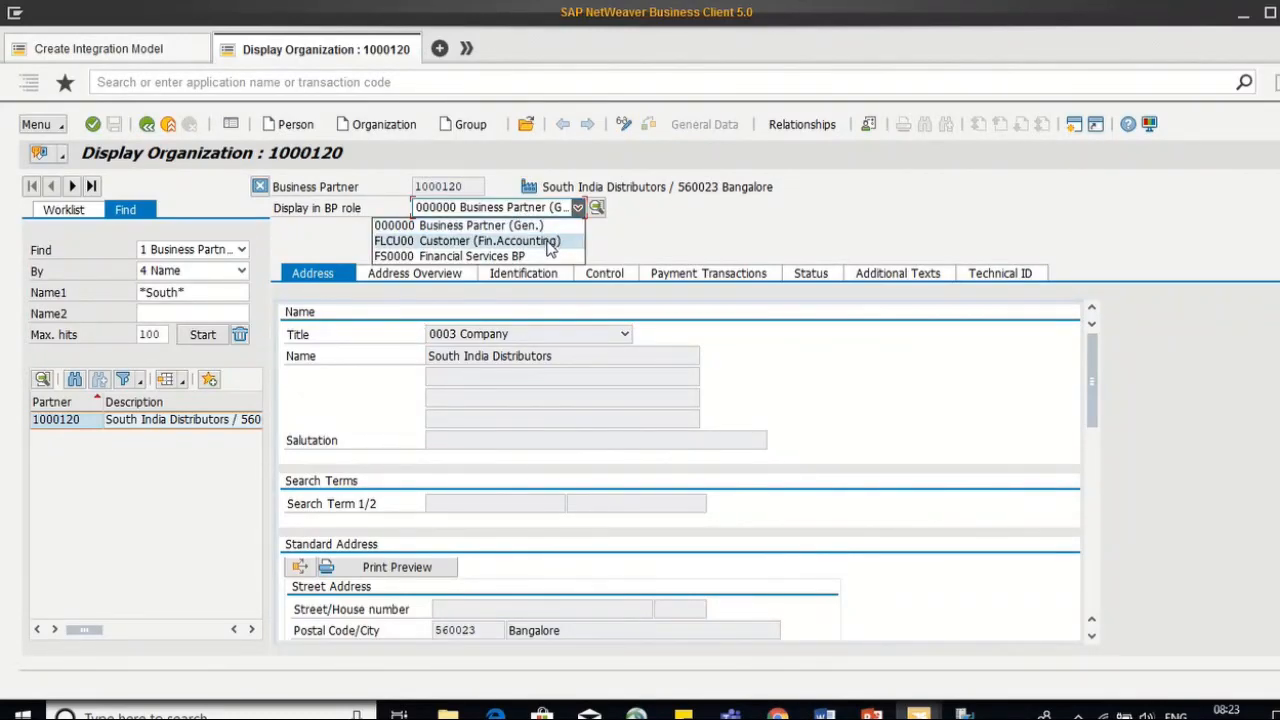
pyautogui.click(548, 241)
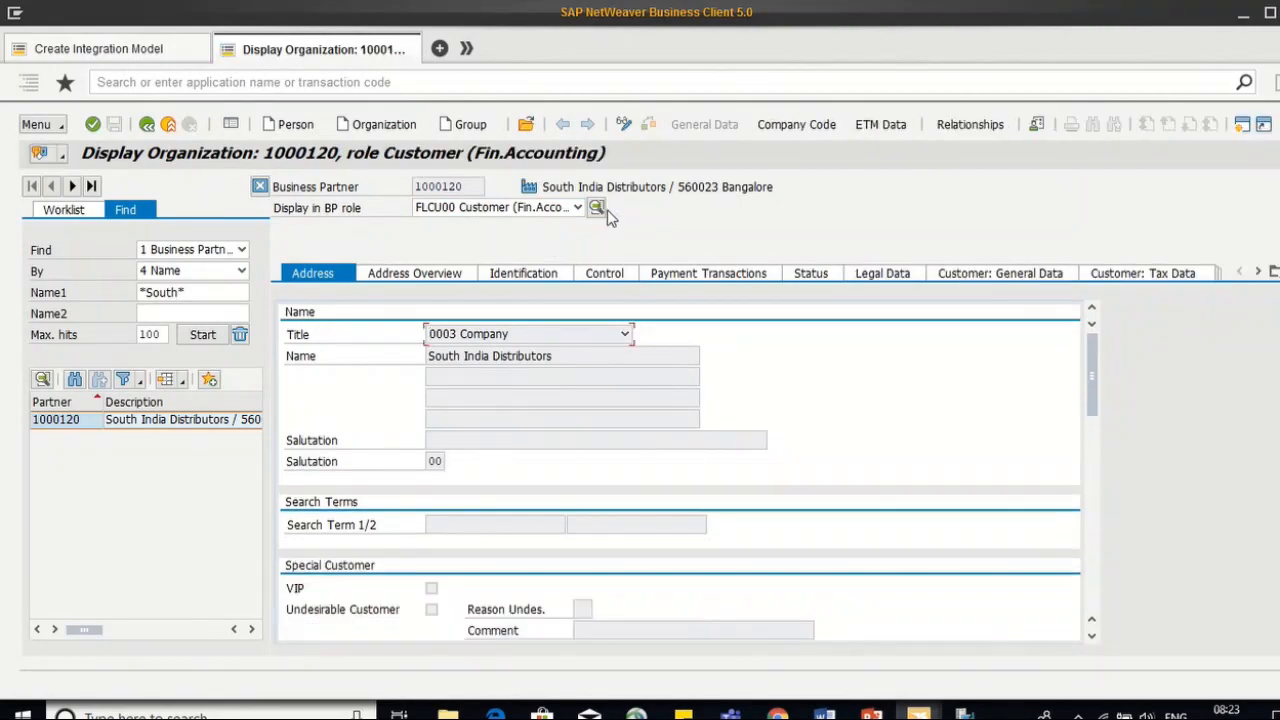
pyautogui.click(809, 127)
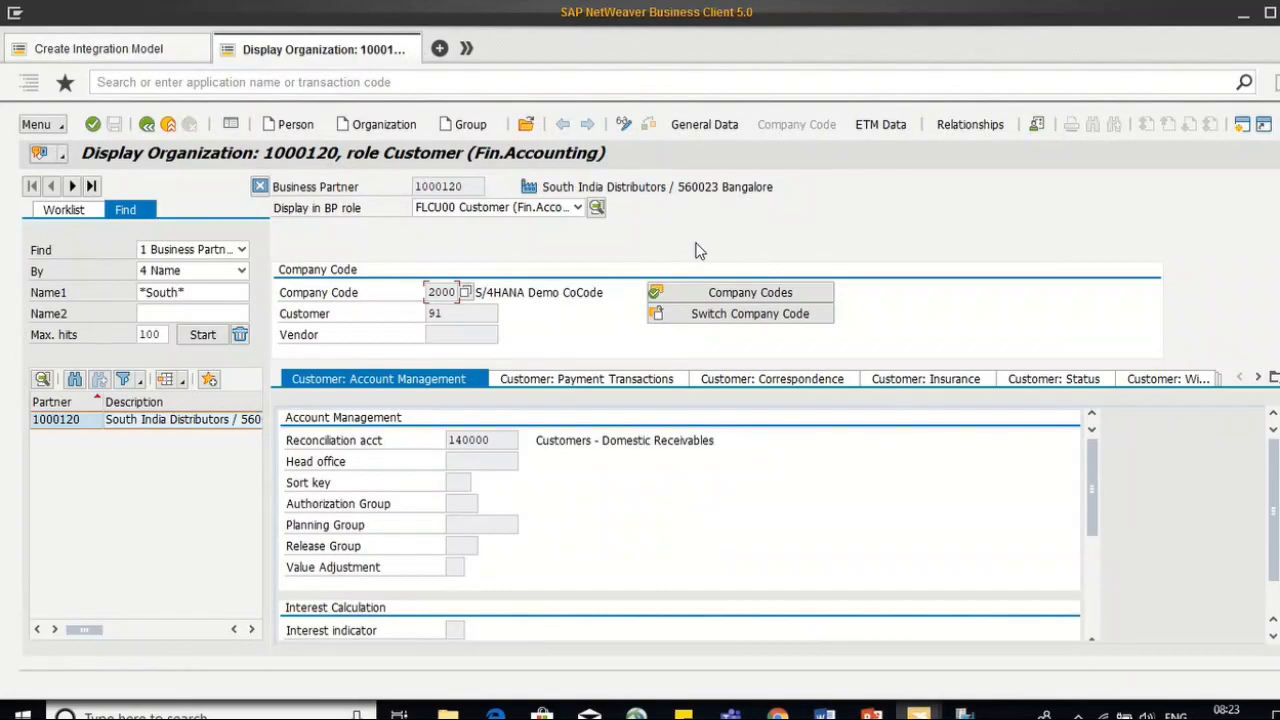
pyautogui.click(466, 312)
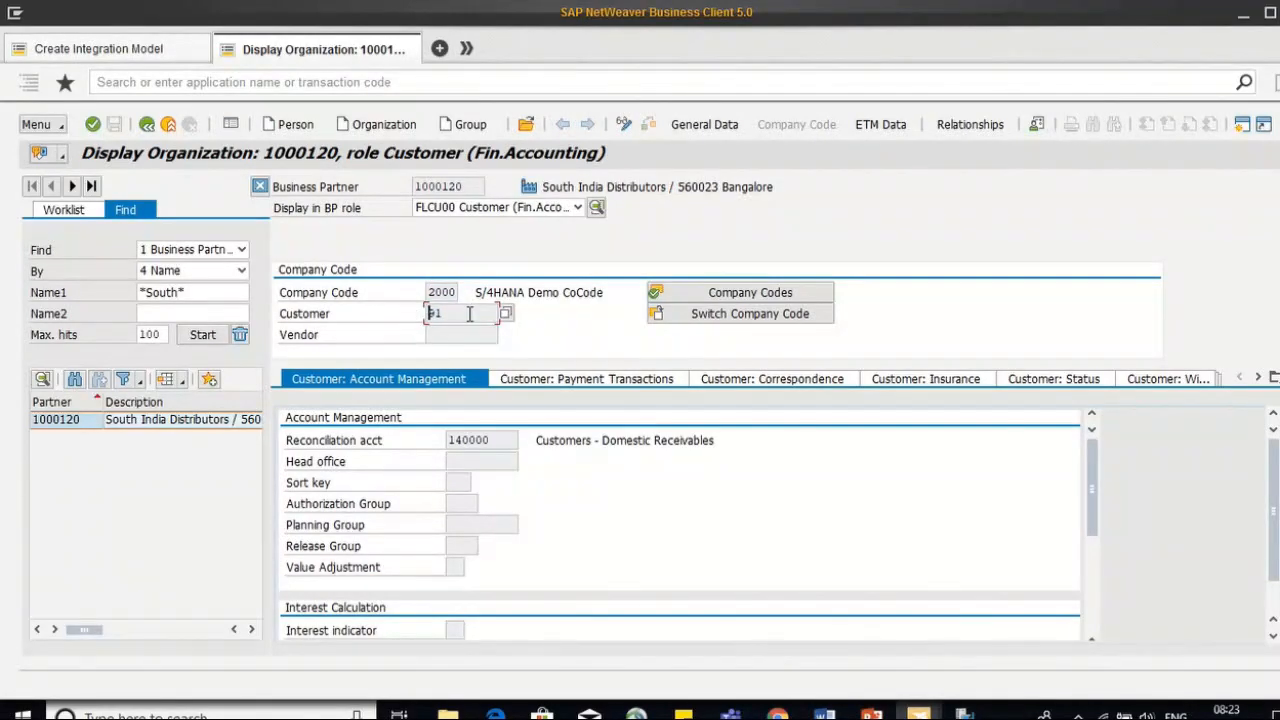
# Step: Return to the integration model and set Create Loc./BP for the customer selection to 2, Create Both
pyautogui.click(165, 50)
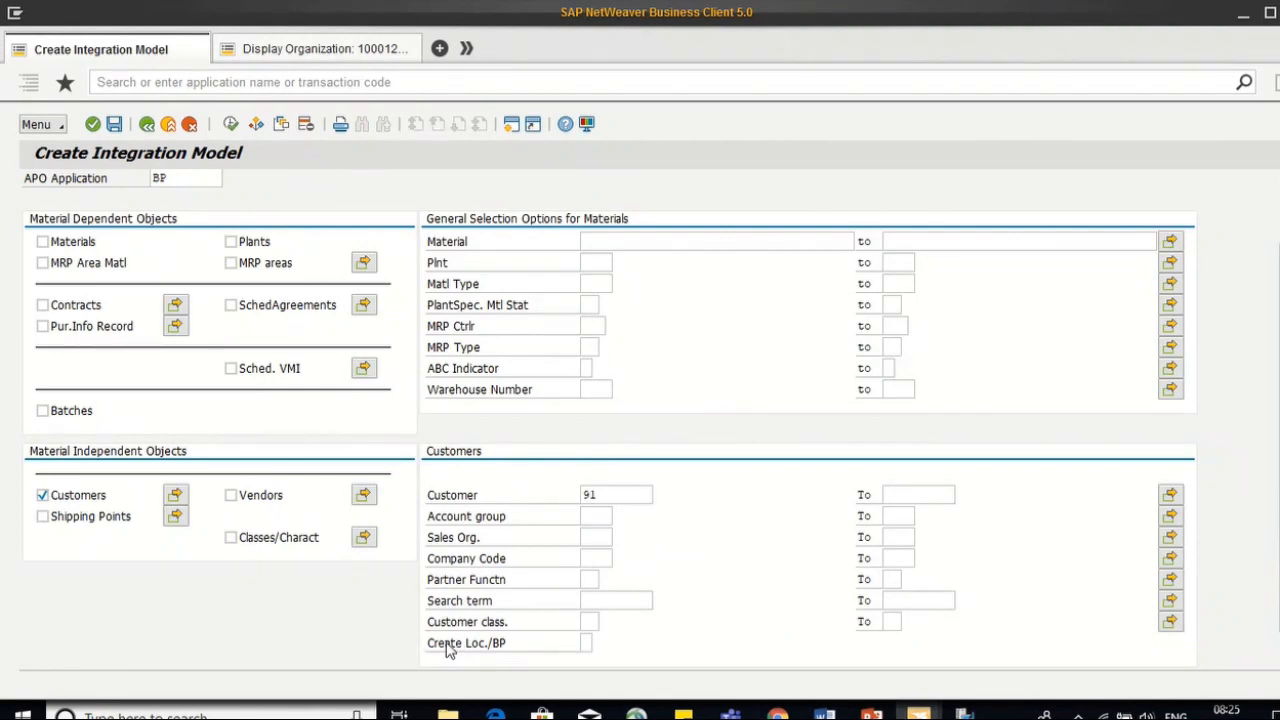
pyautogui.click(492, 647)
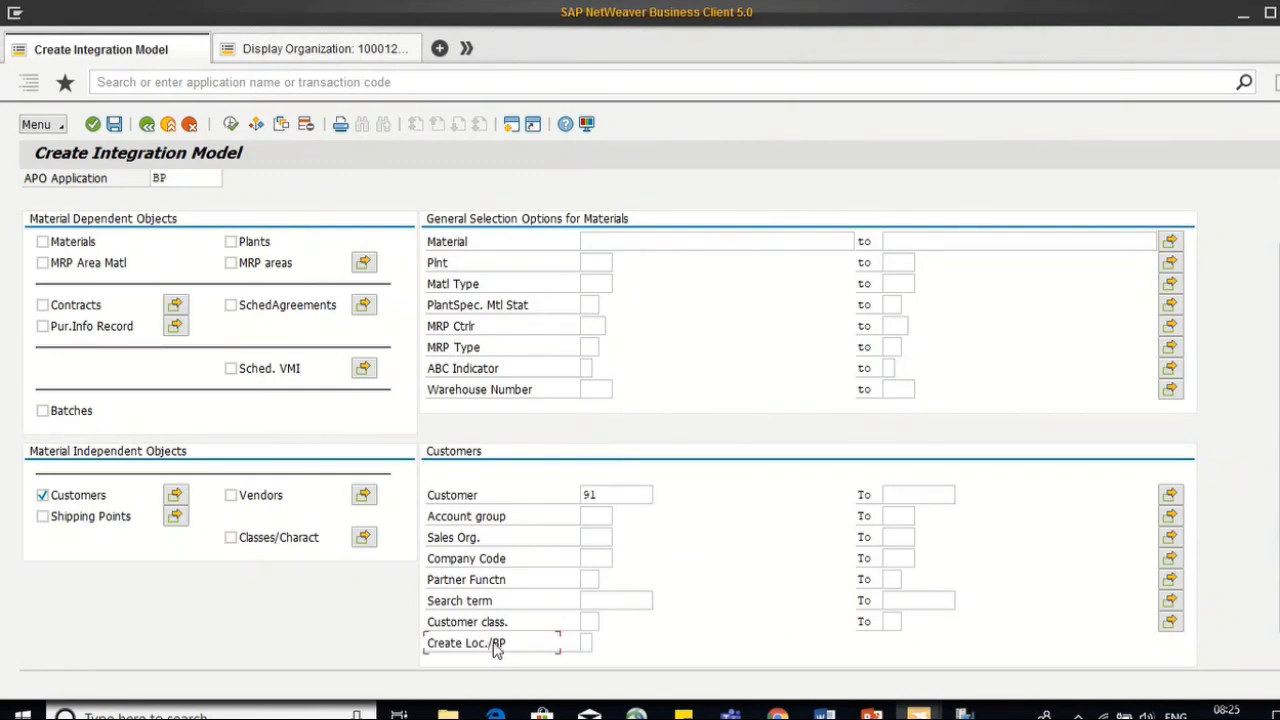
pyautogui.click(588, 645)
pyautogui.click(605, 645)
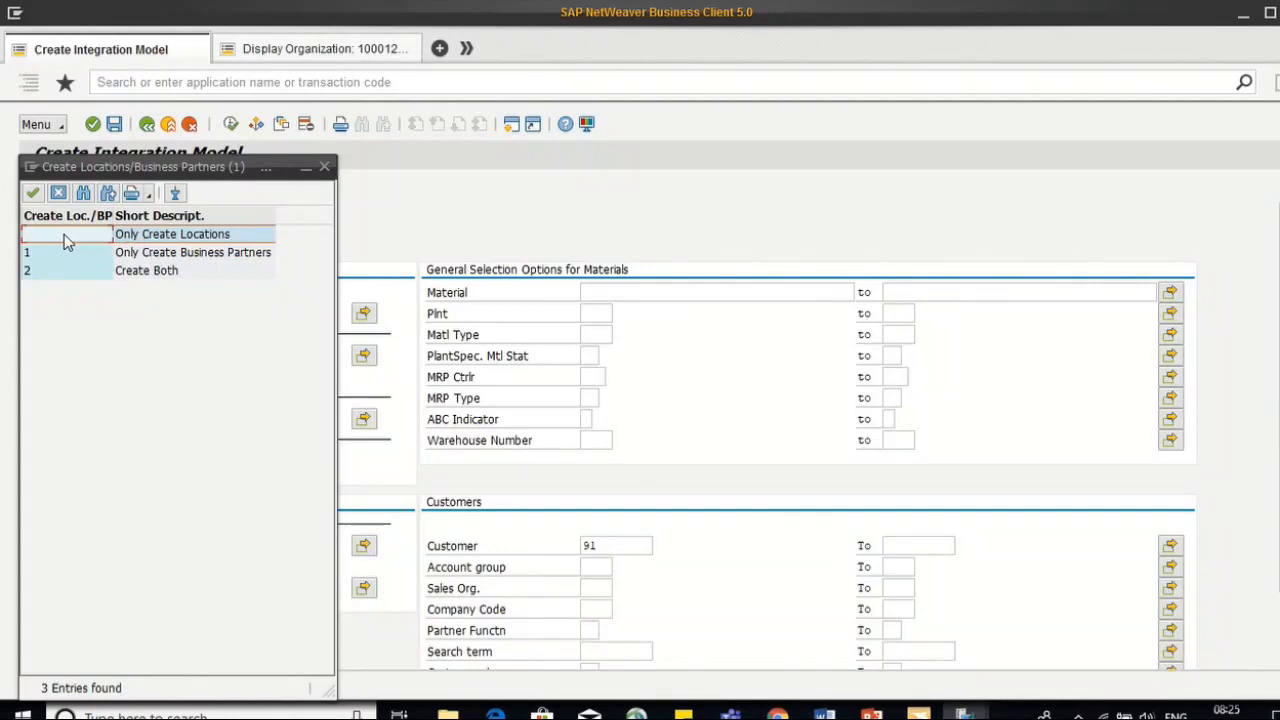
pyautogui.click(59, 260)
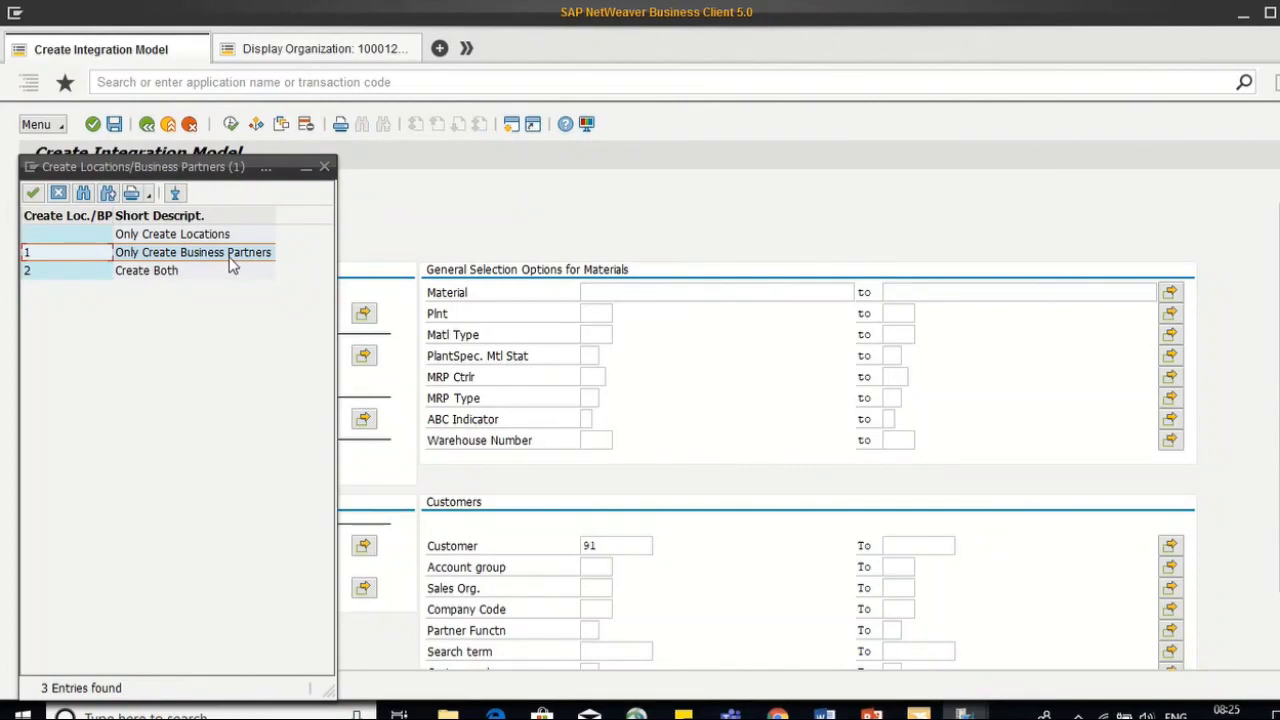
pyautogui.click(201, 272)
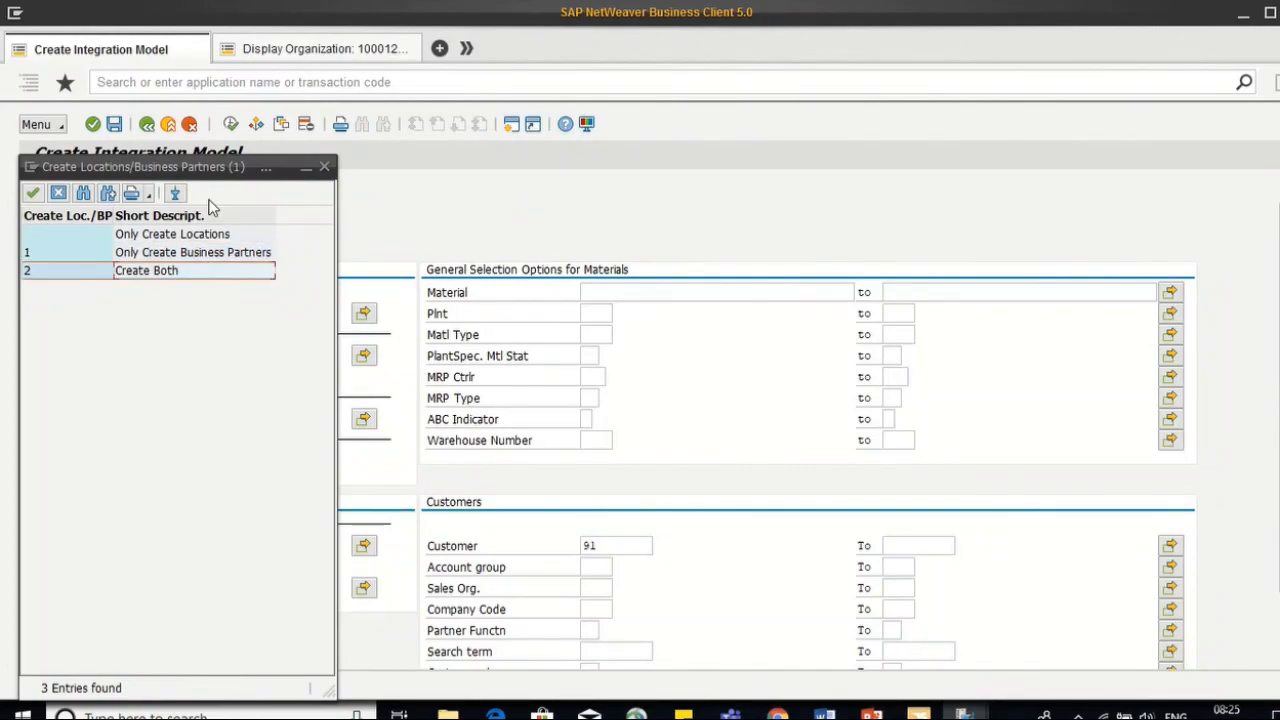
pyautogui.moveTo(224, 174); pyautogui.dragTo(941, 138)
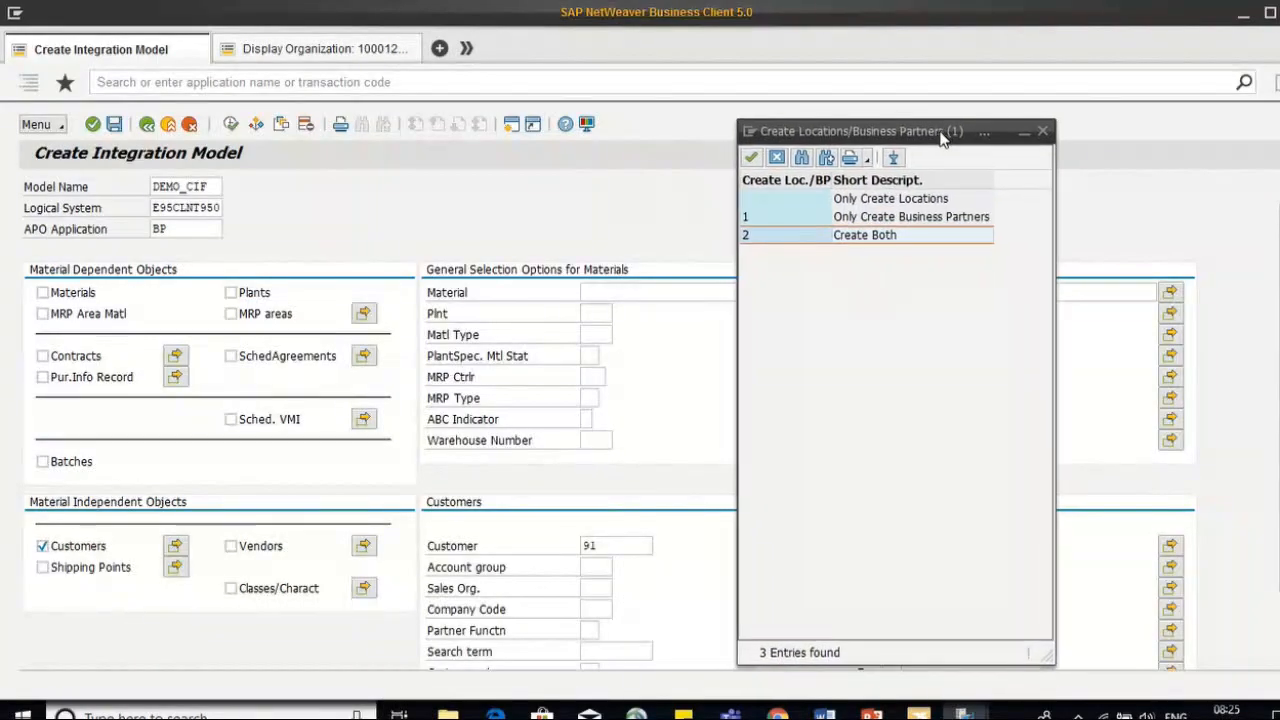
pyautogui.doubleClick(910, 240)
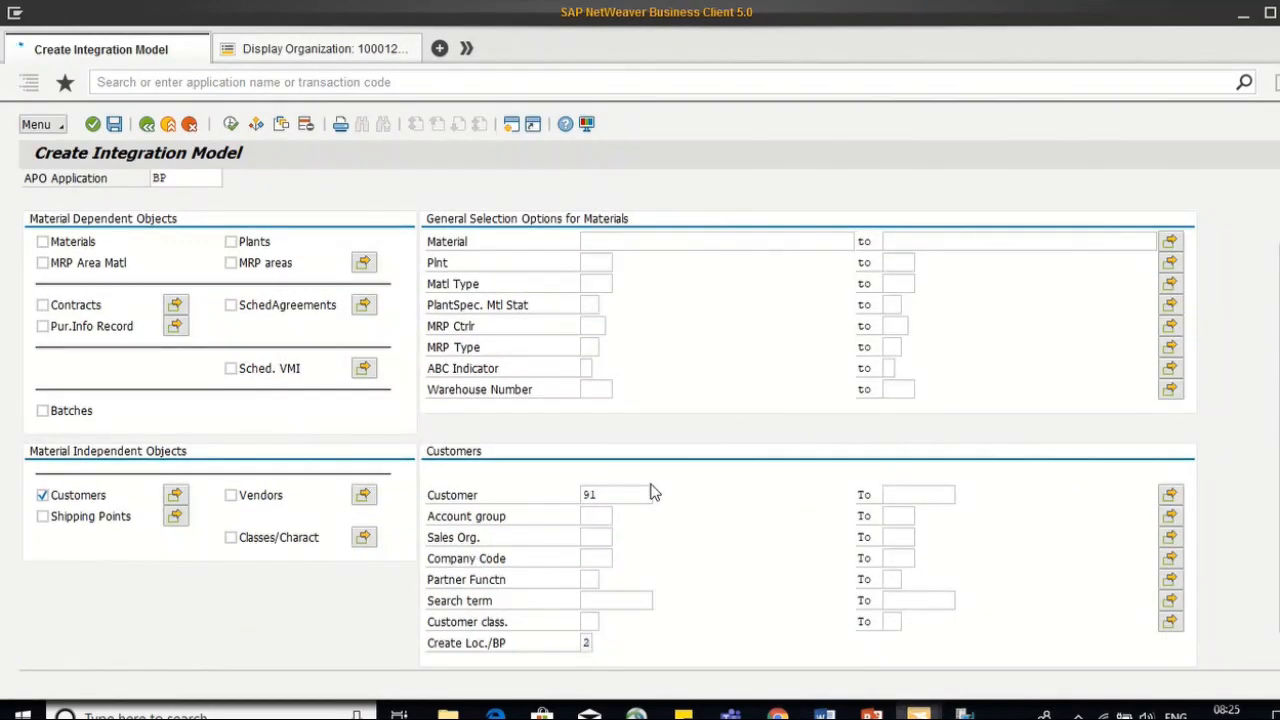
pyautogui.scroll(1, 540, 437)
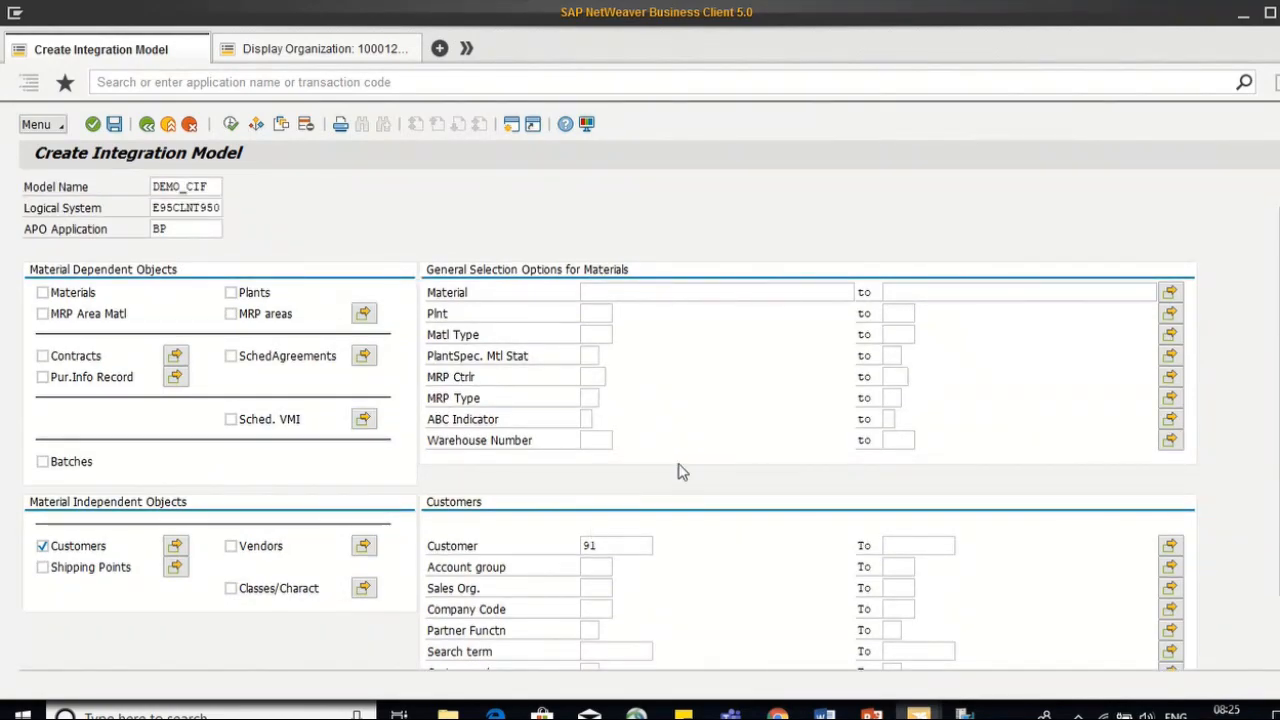
pyautogui.scroll(-1, 680, 471)
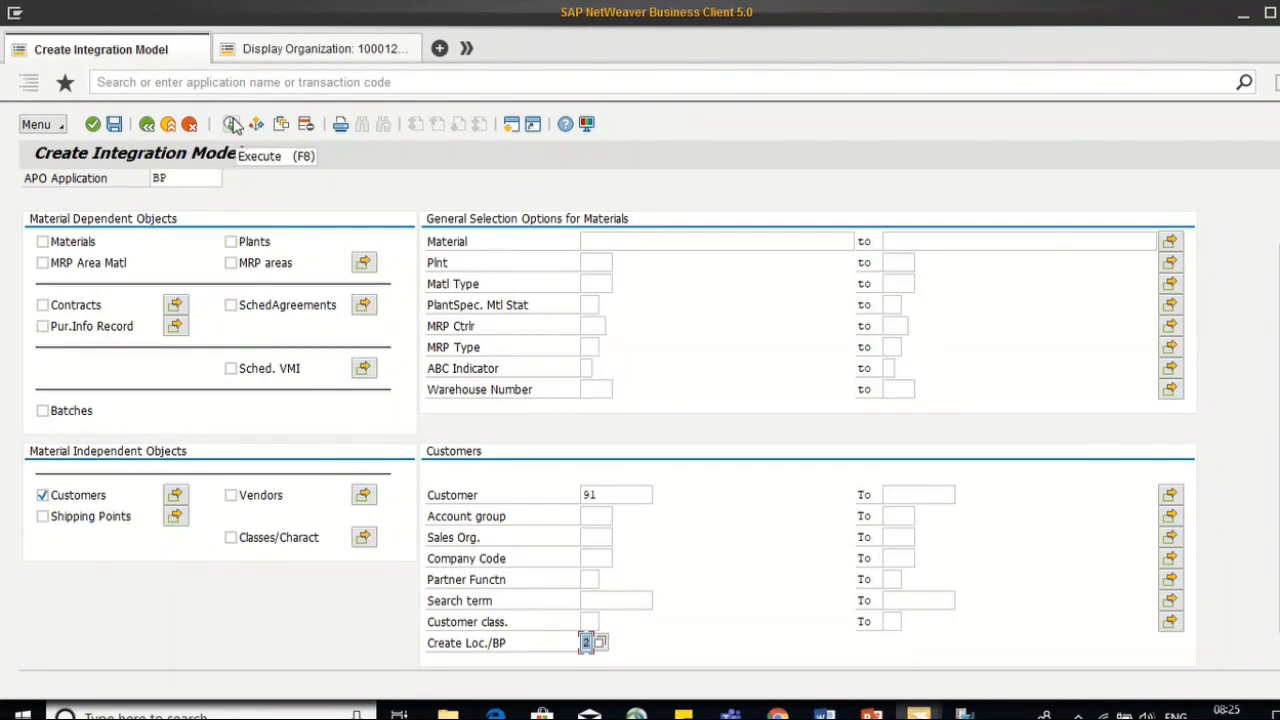
# Step: Execute the selection and generate integration model DEMO_CIF for application BP, acknowledging the information message
pyautogui.click(232, 124)
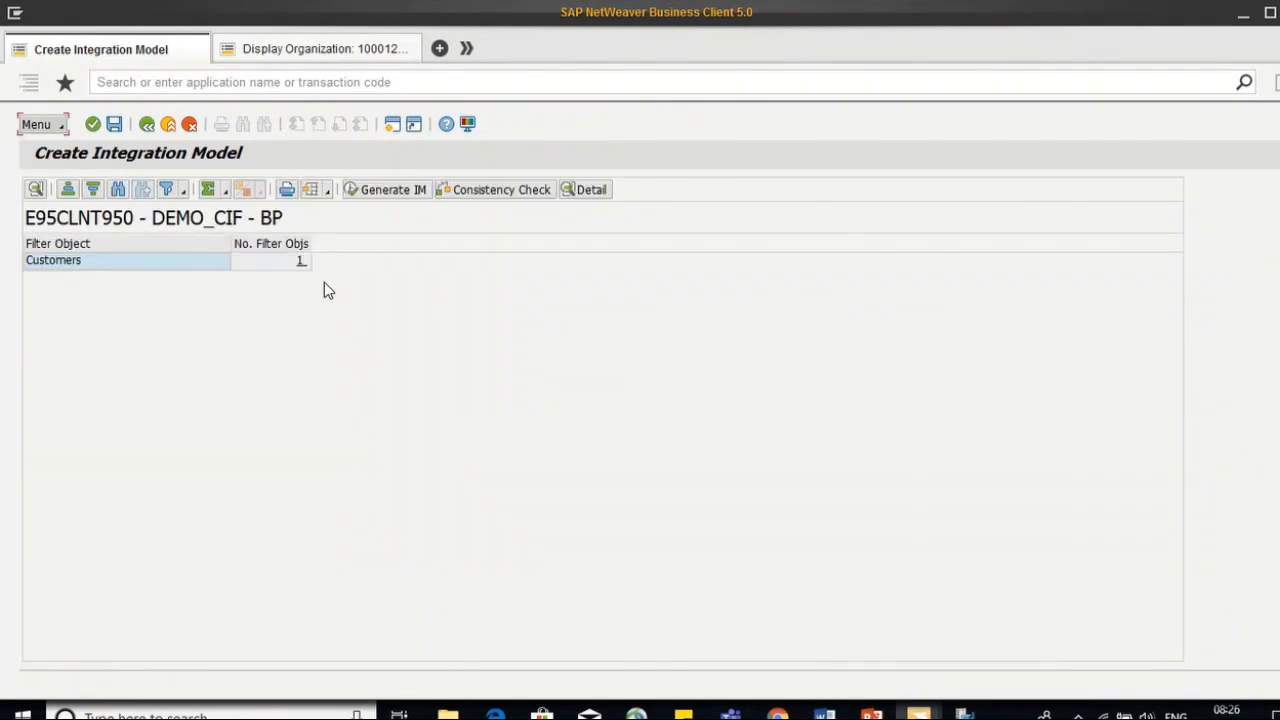
pyautogui.click(366, 199)
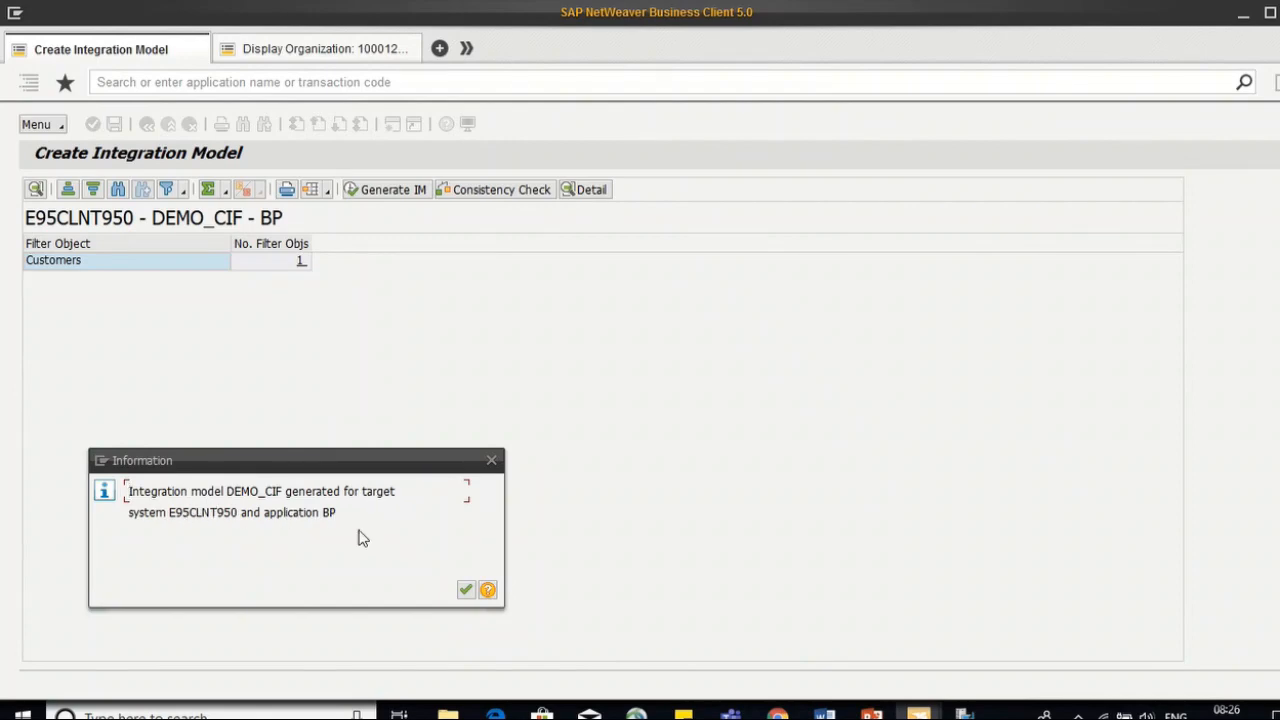
pyautogui.click(465, 591)
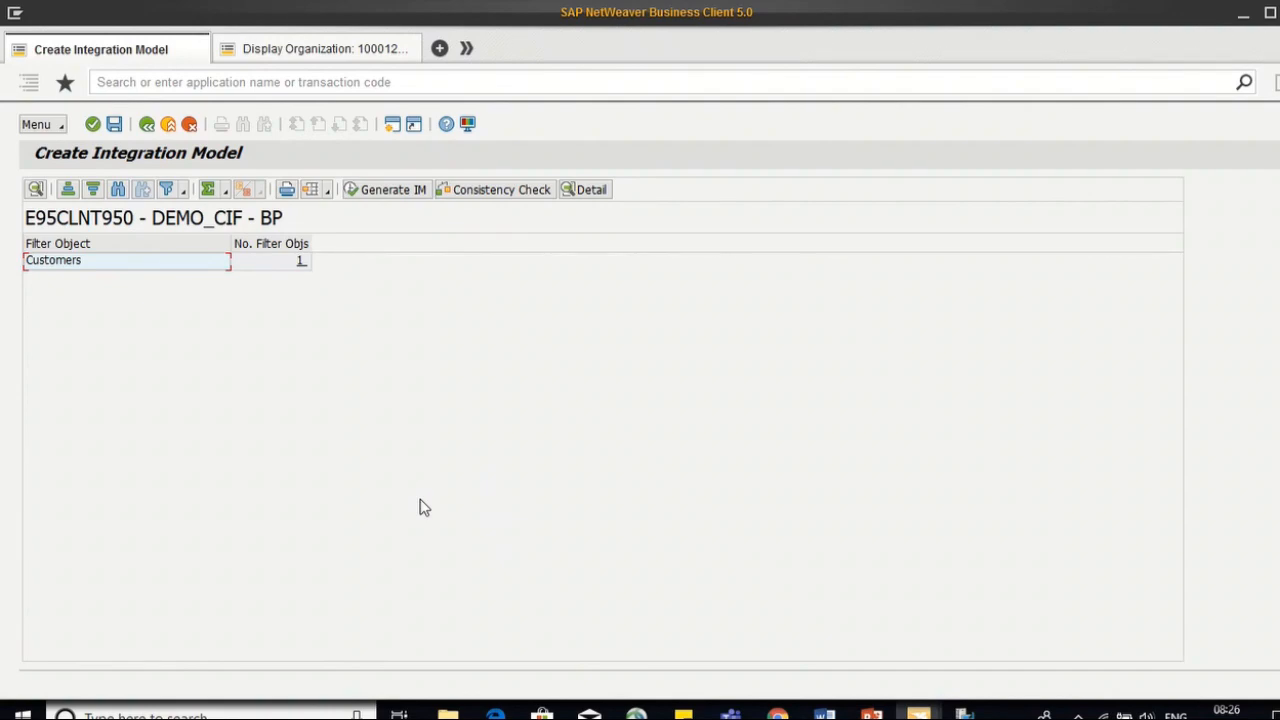
# Step: Run transaction CFM2 for model DEMO_CIF and open its BP application under logical system E95CLNT950
pyautogui.click(280, 83)
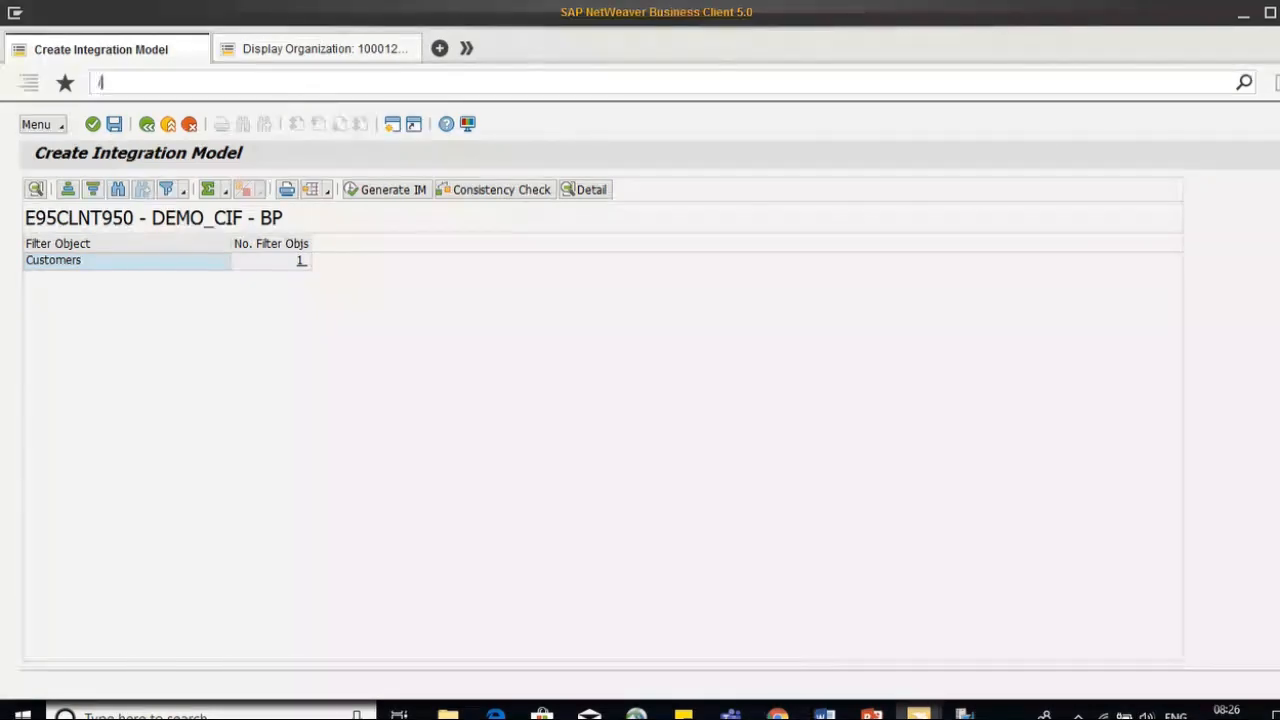
pyautogui.write('/ncfm2')
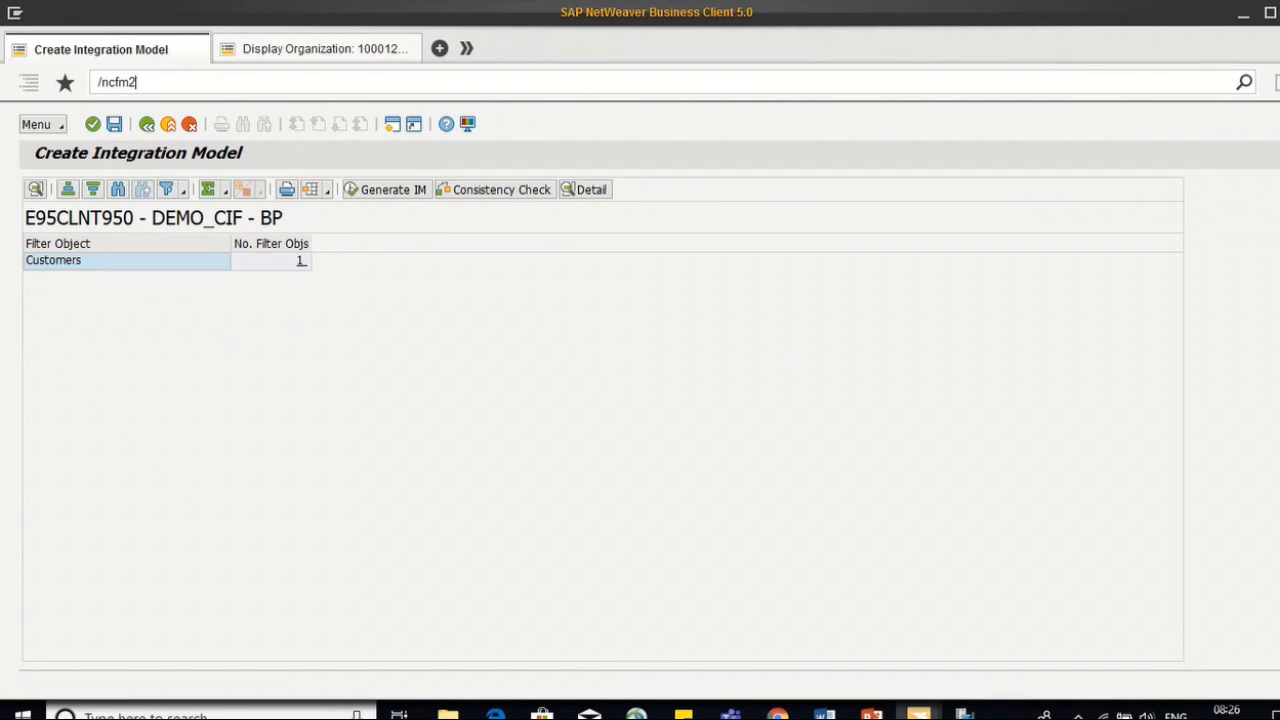
pyautogui.press('Return')
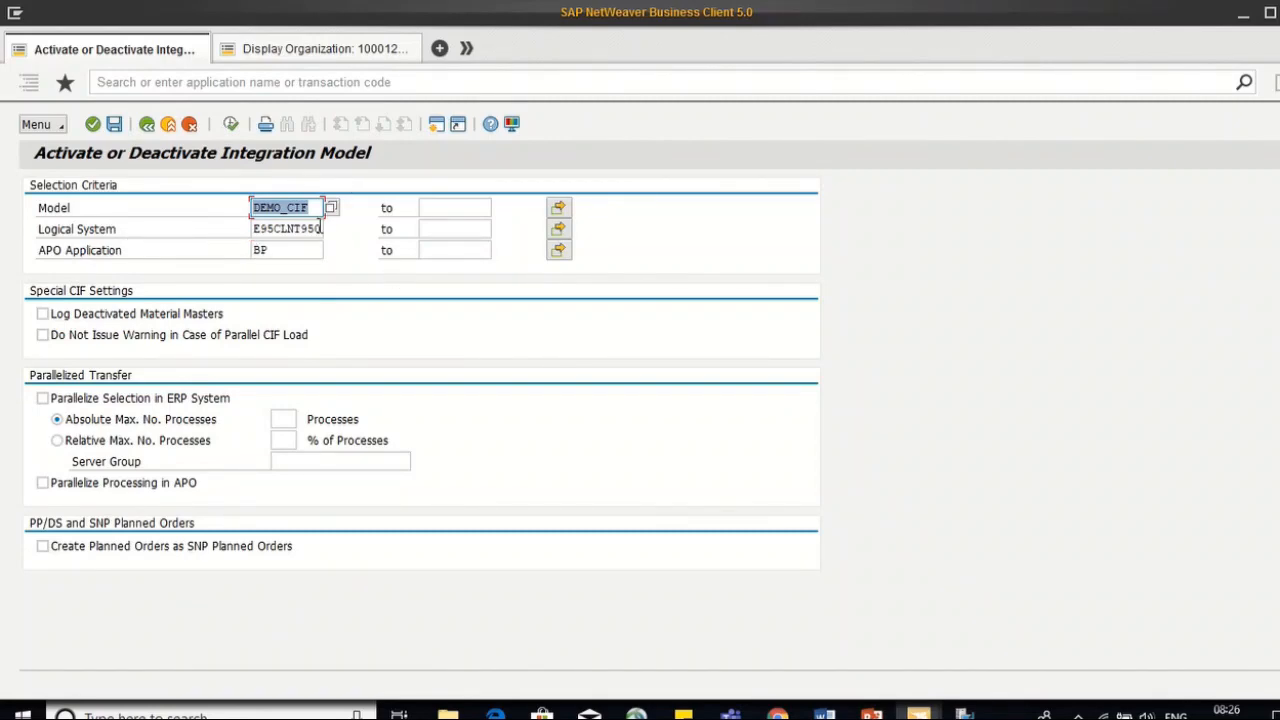
pyautogui.click(231, 127)
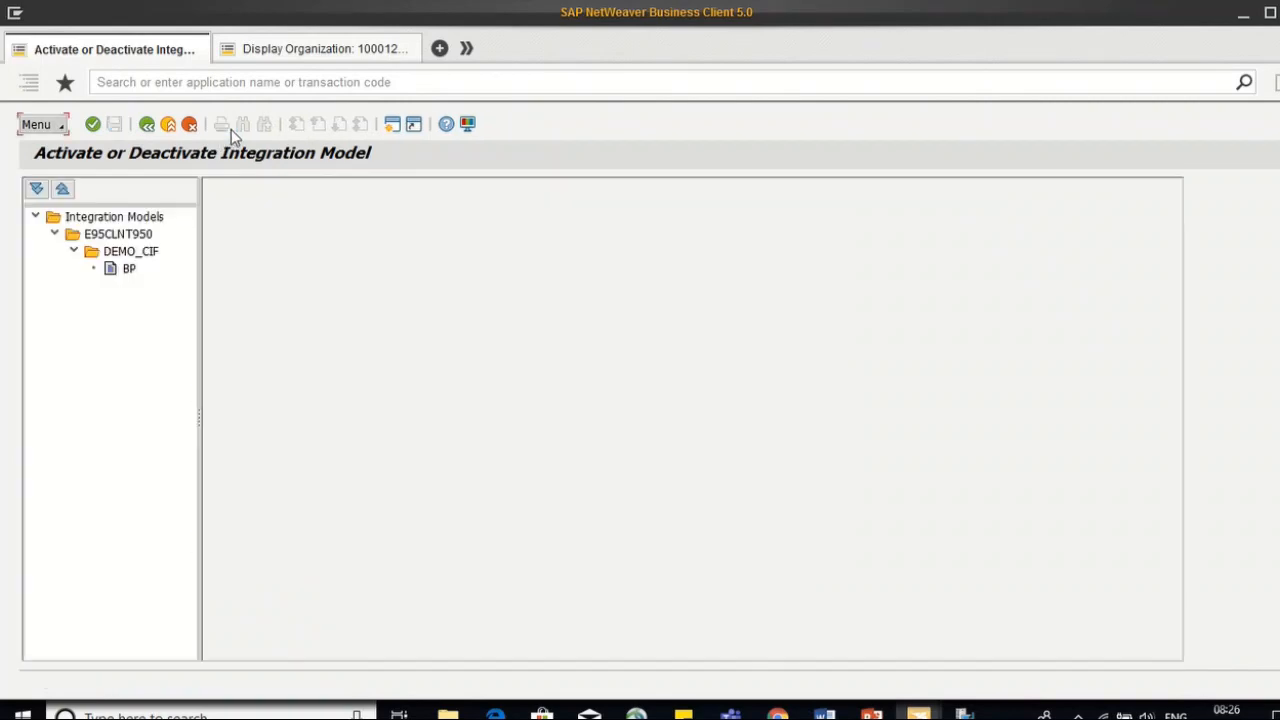
pyautogui.doubleClick(125, 269)
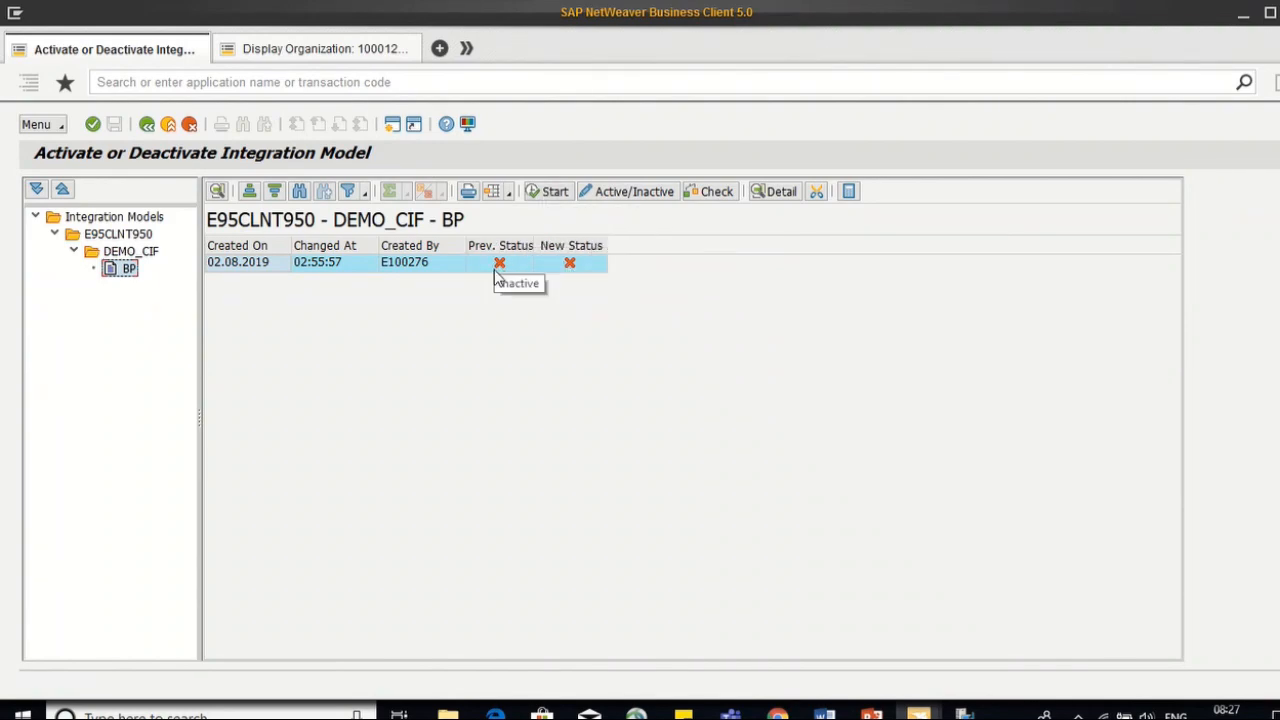
# Step: Set the BP model's new status to active and start the transfer, ignoring blocked inbound queues and declining the application log
pyautogui.click(570, 264)
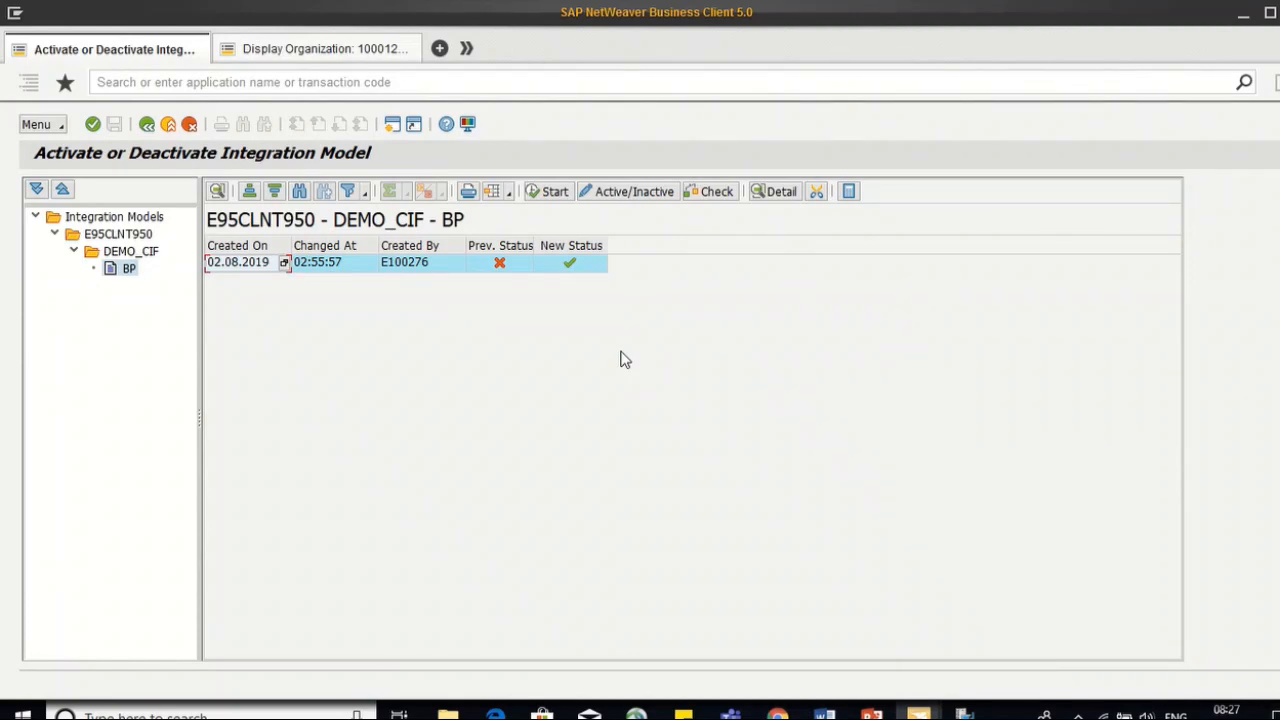
pyautogui.click(556, 196)
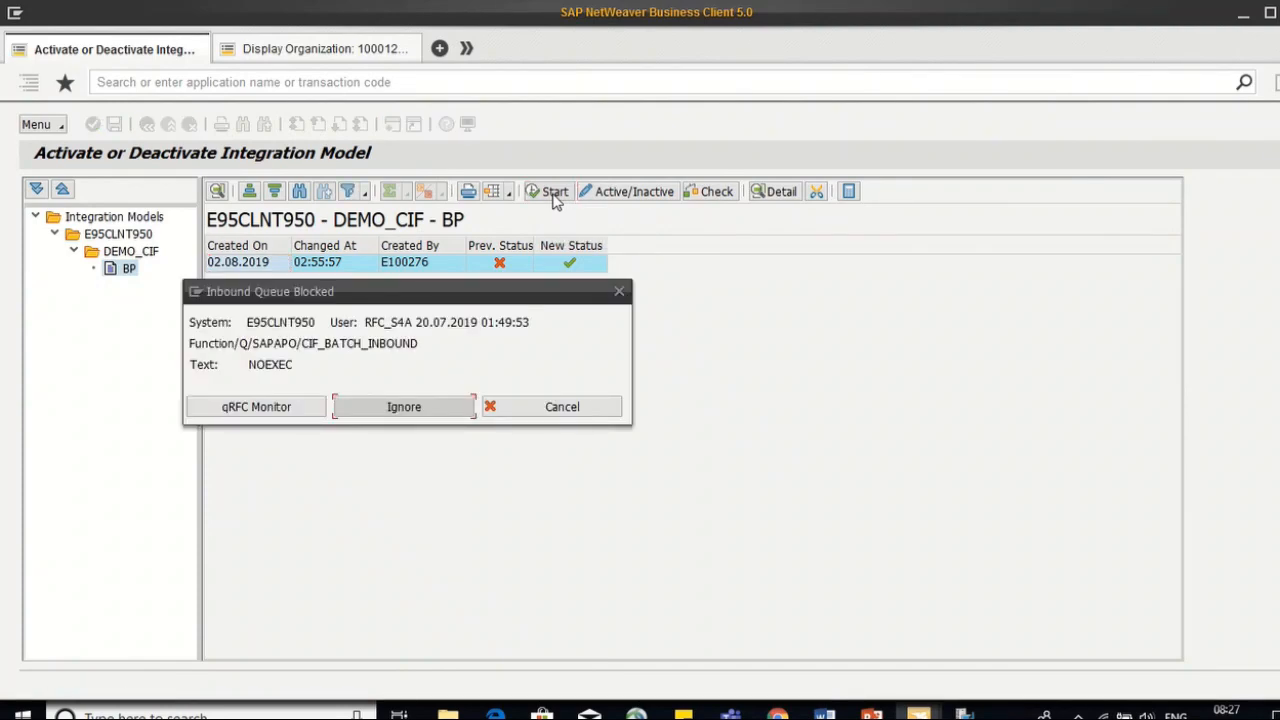
pyautogui.click(401, 407)
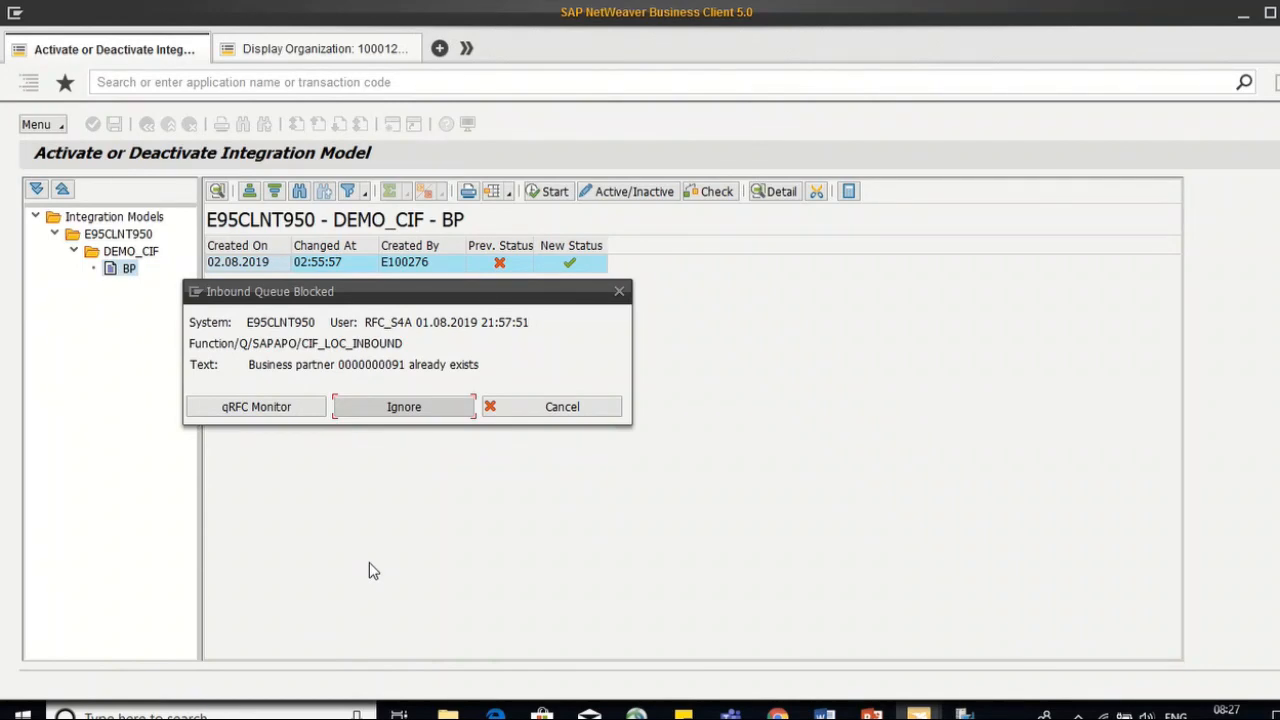
pyautogui.click(404, 407)
pyautogui.click(405, 408)
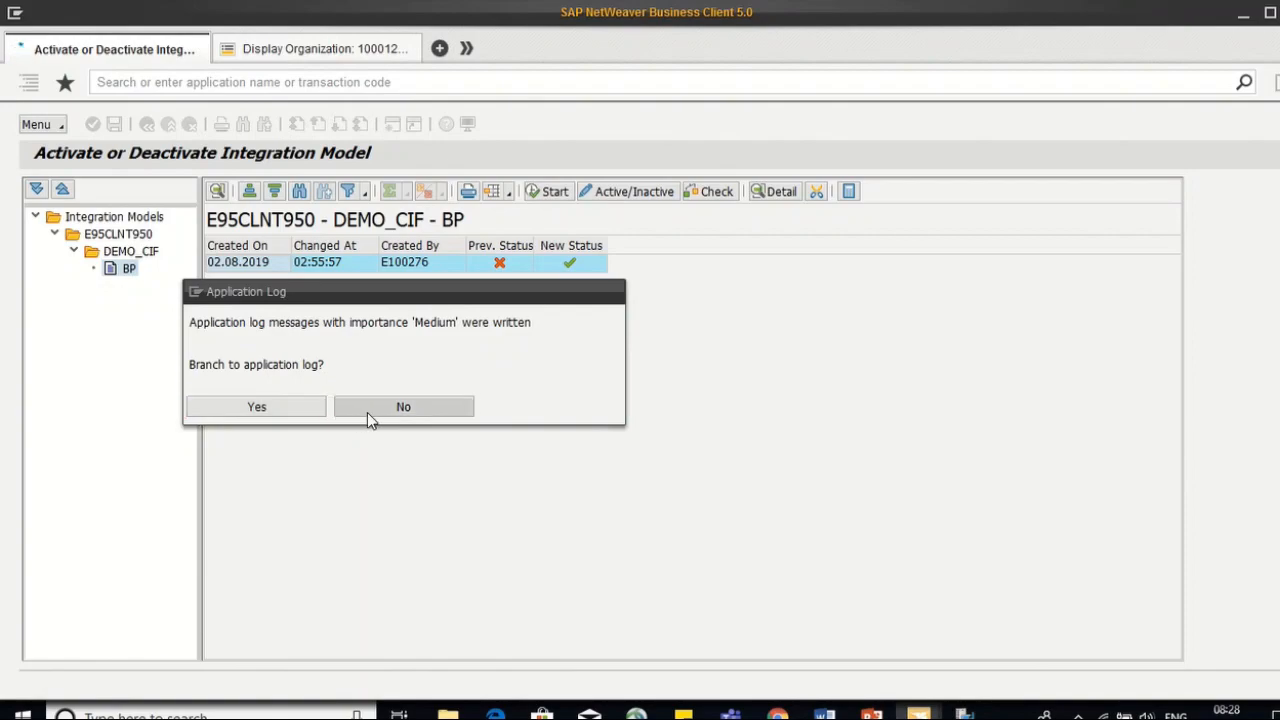
pyautogui.click(367, 412)
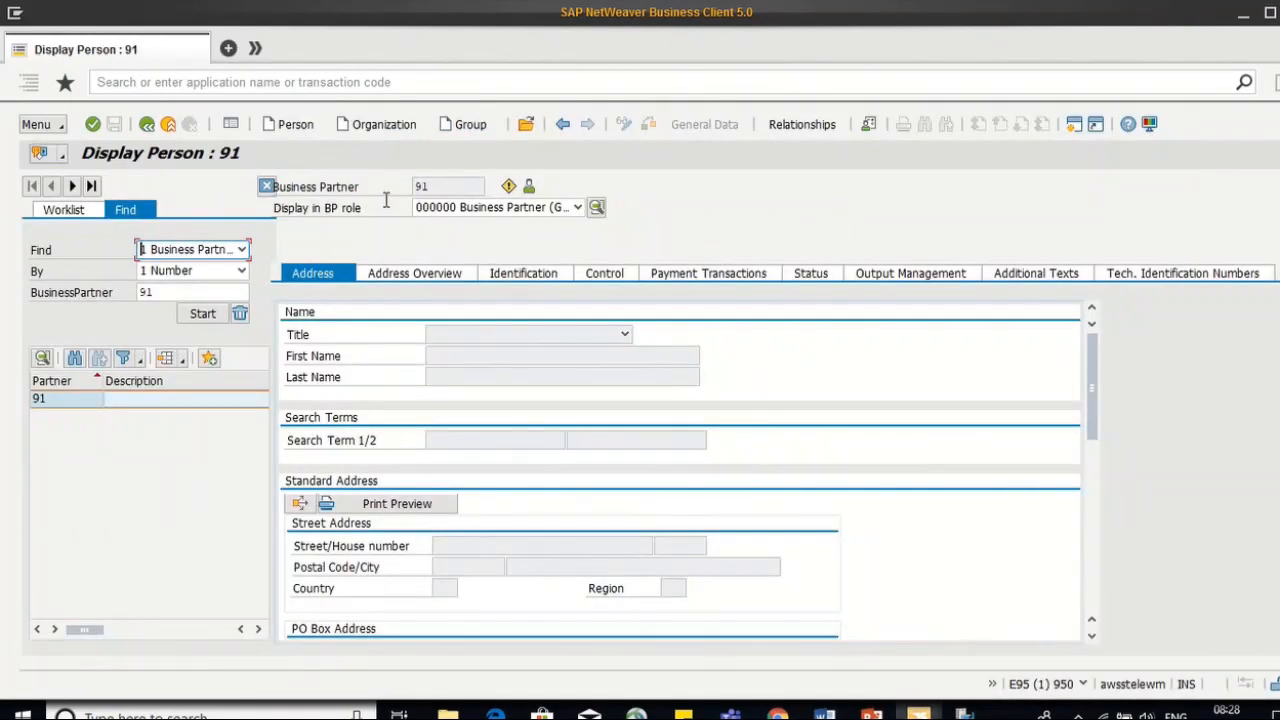
# Step: Examine the control and status data of the transferred business partner, including its archiving flag
pyautogui.click(604, 273)
pyautogui.click(803, 278)
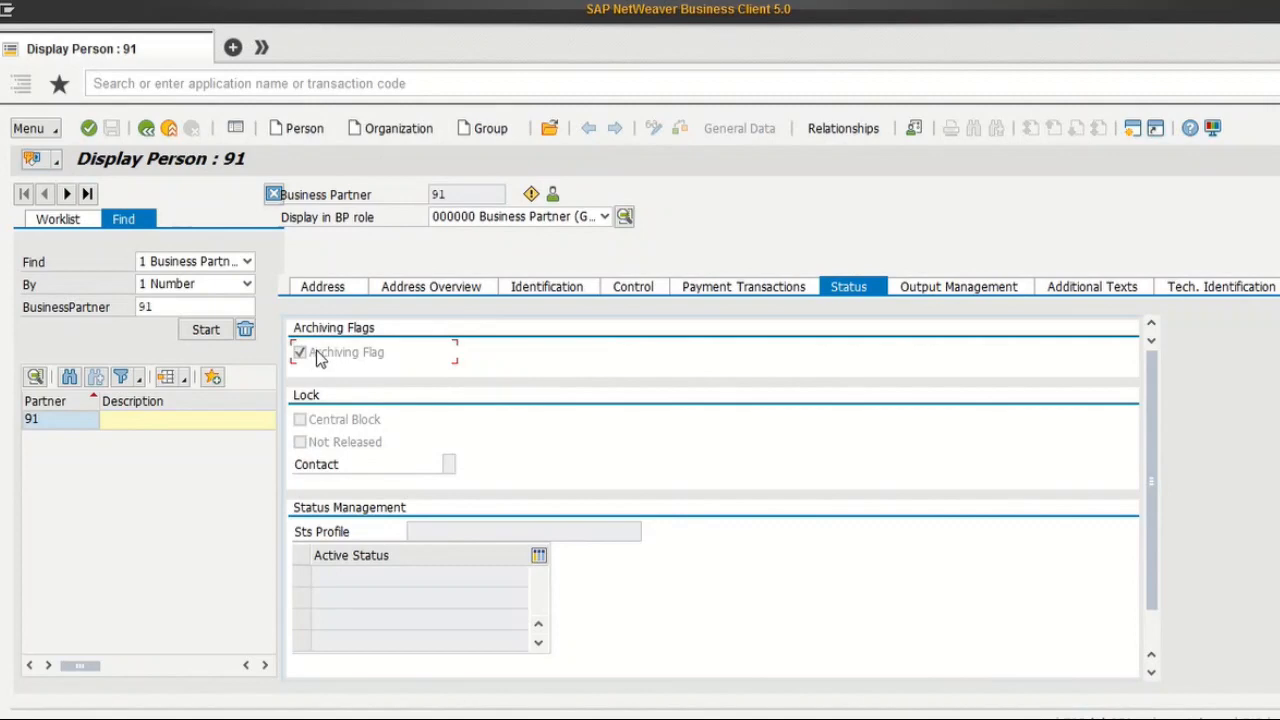
# Step: Open transaction SE38 in a new session, find program BUPA_TEST_DELETE with the pattern *BUPA*DELE* and execute it
pyautogui.click(324, 83)
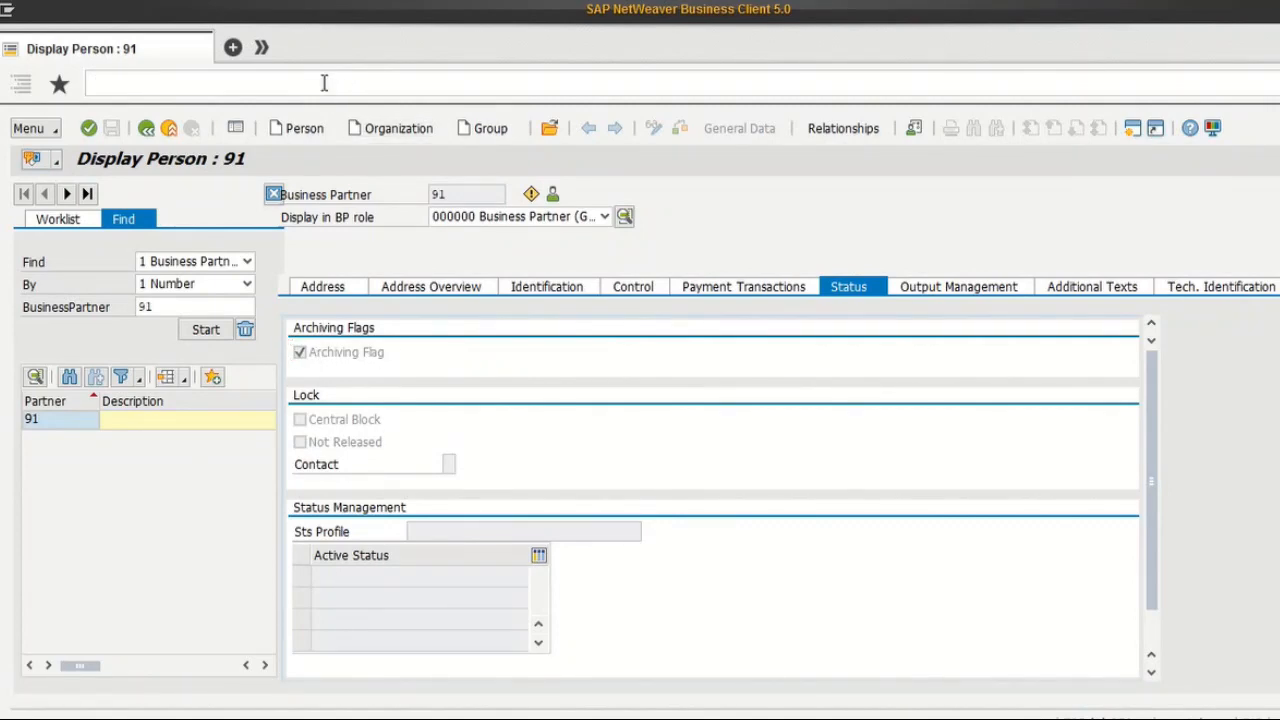
pyautogui.write('/ose38')
pyautogui.press('Return')
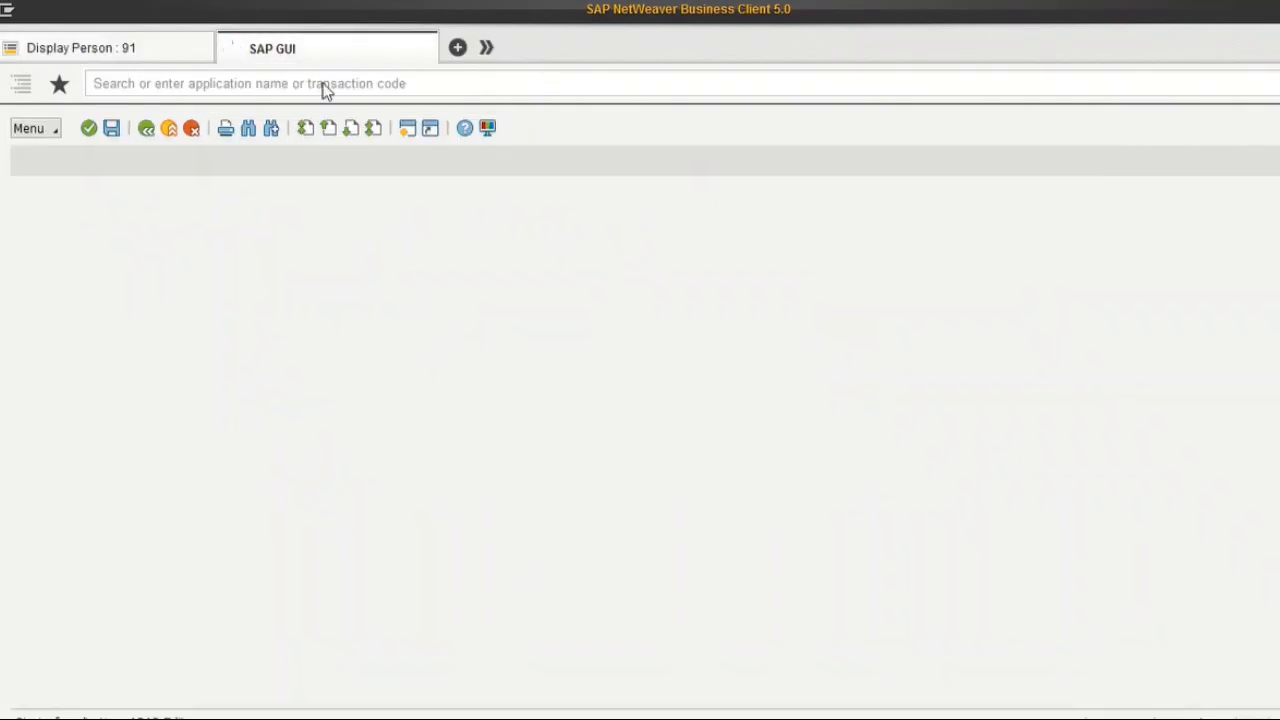
pyautogui.write('*BUPA')
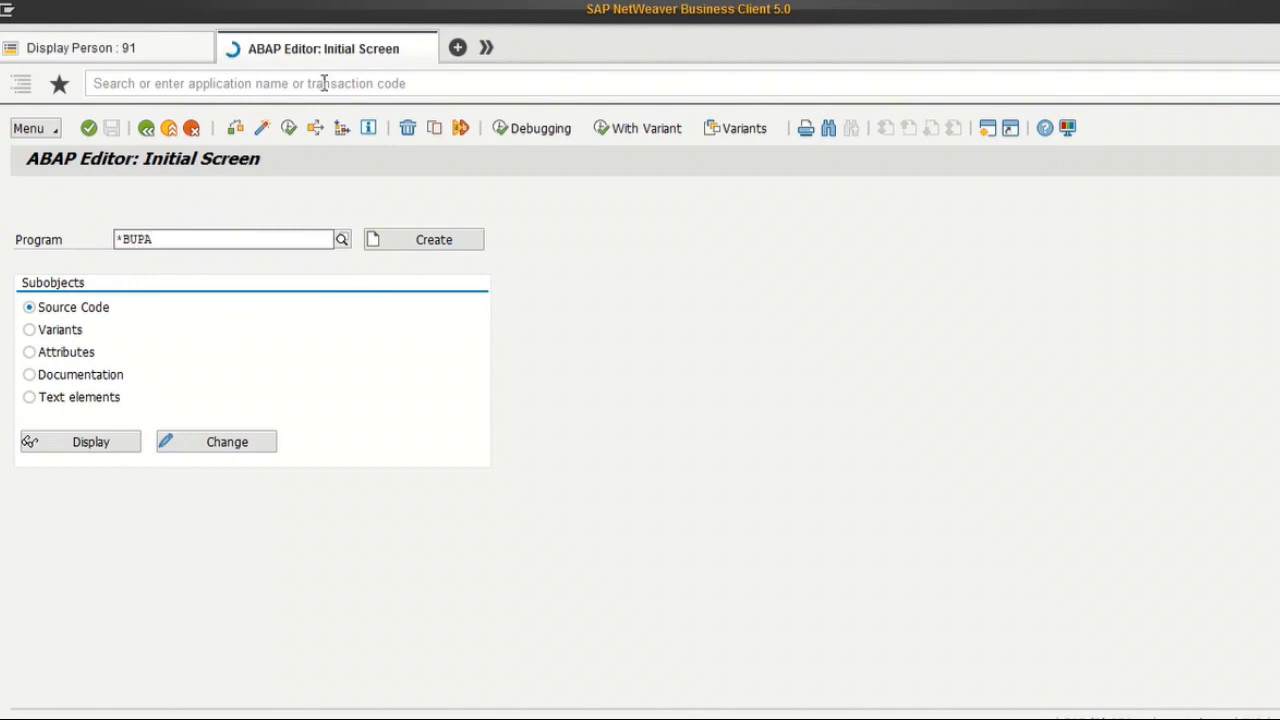
pyautogui.write('*')
pyautogui.write('D')
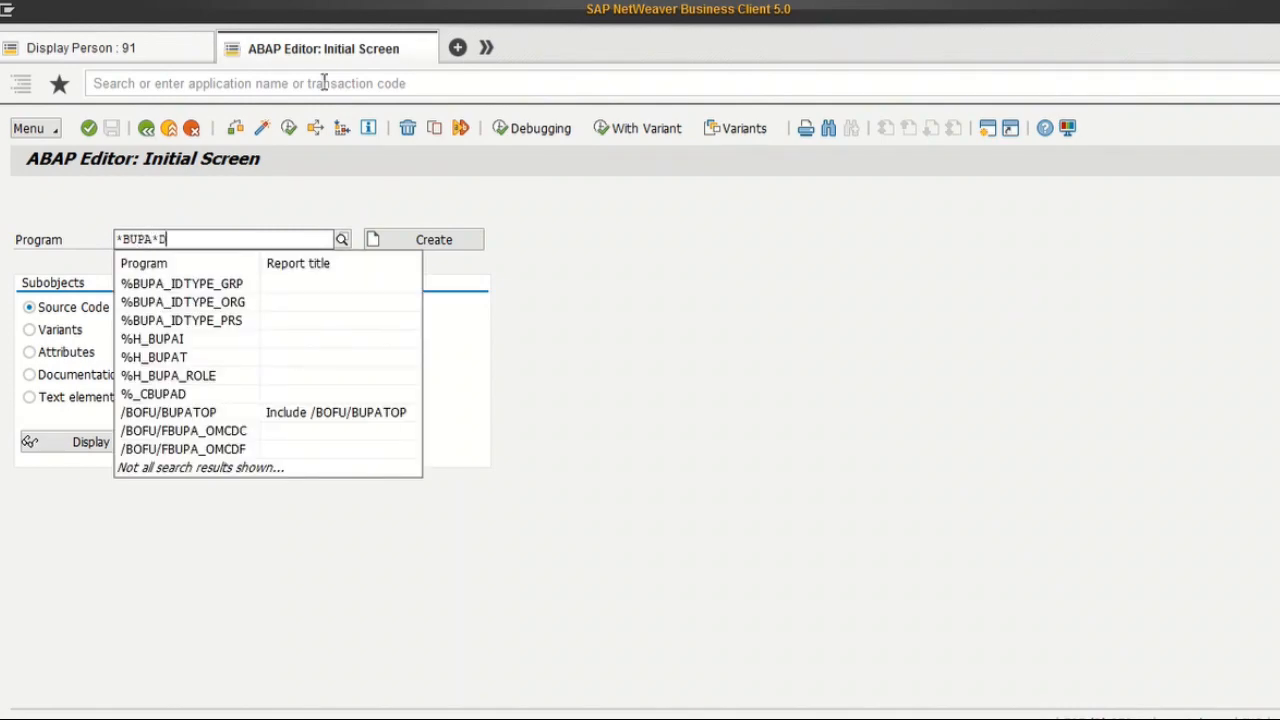
pyautogui.write('ELE*')
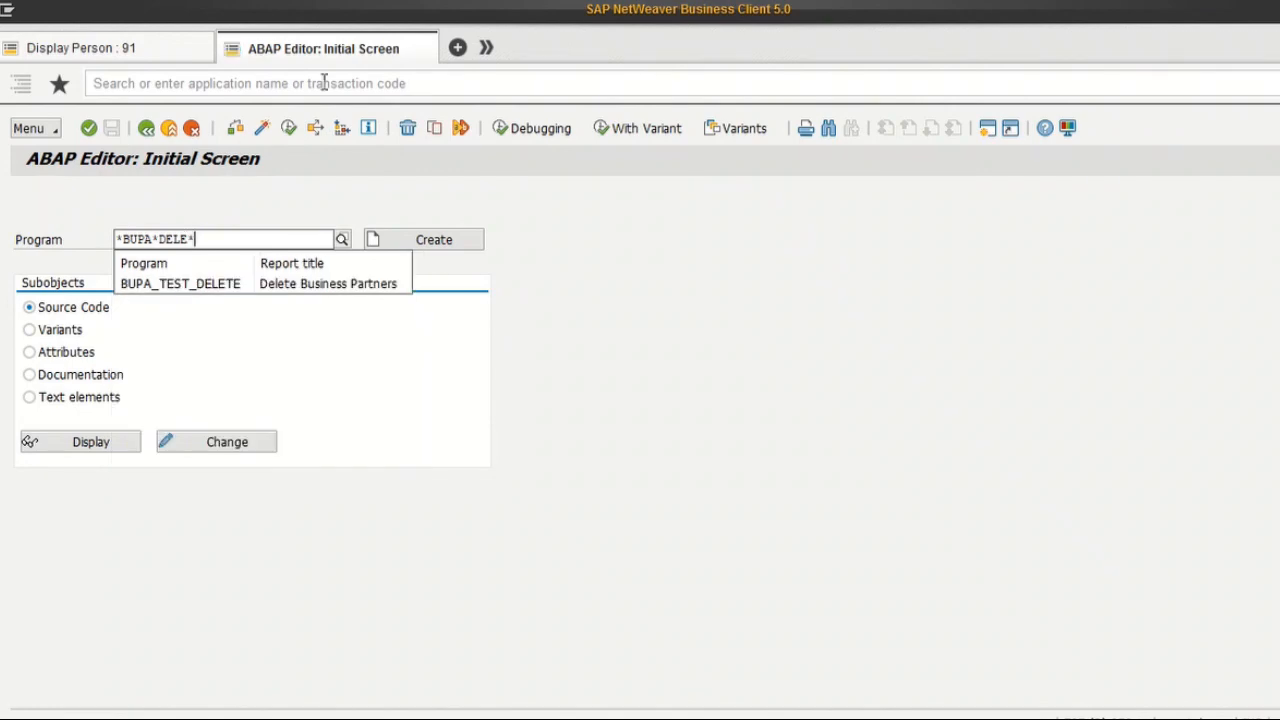
pyautogui.press('Down')
pyautogui.press('Return')
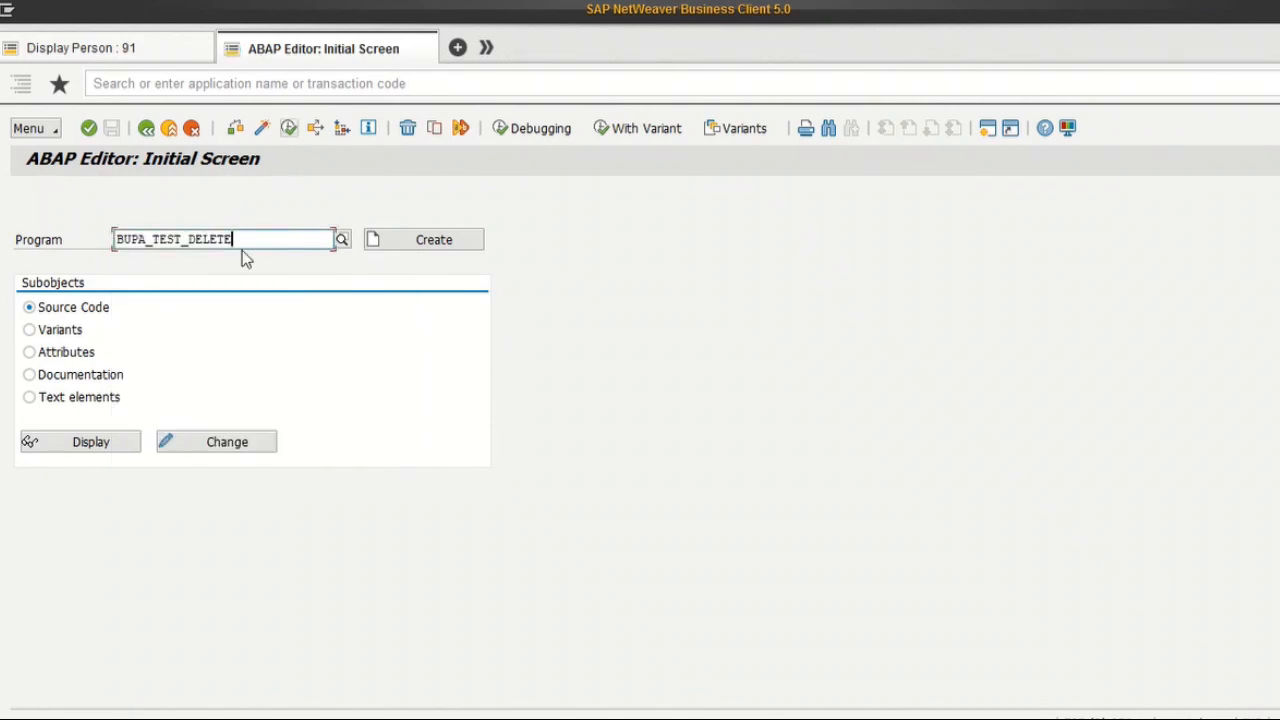
pyautogui.press('F8')
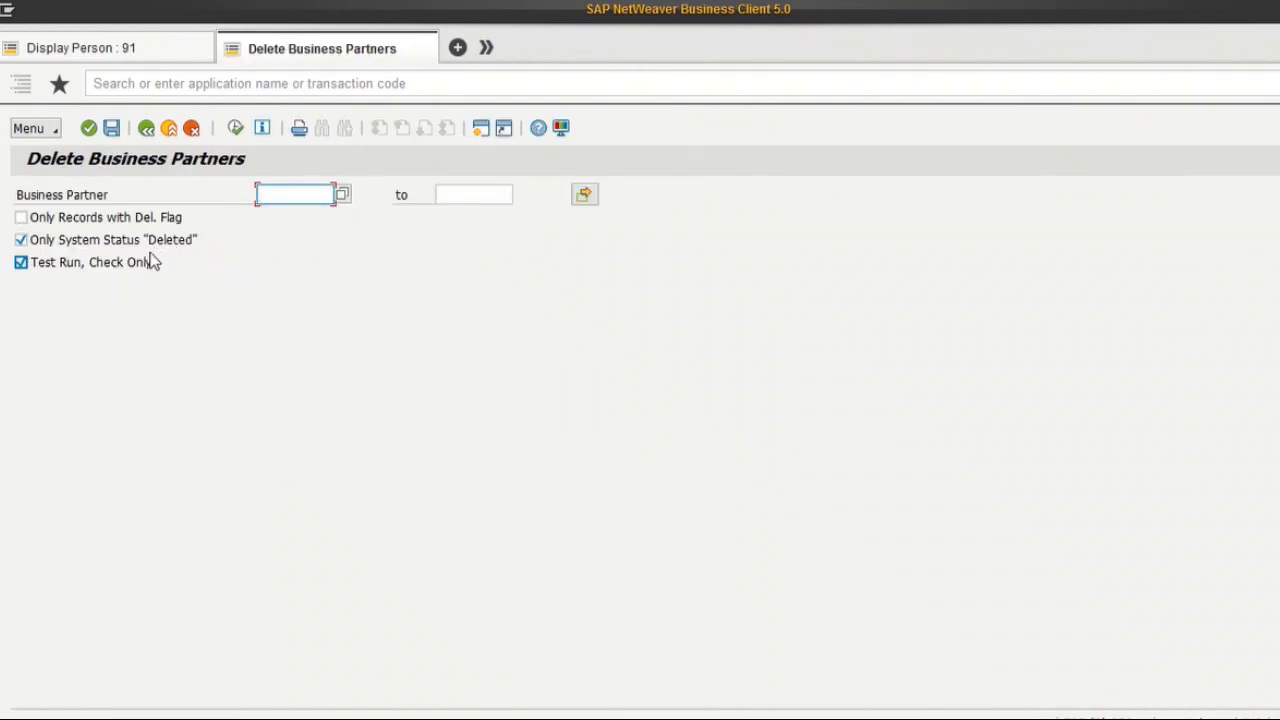
# Step: Test-run the deletion for the transferred business partner's number, also restricting it to records with a deletion flag, and return to the selection
pyautogui.click(112, 60)
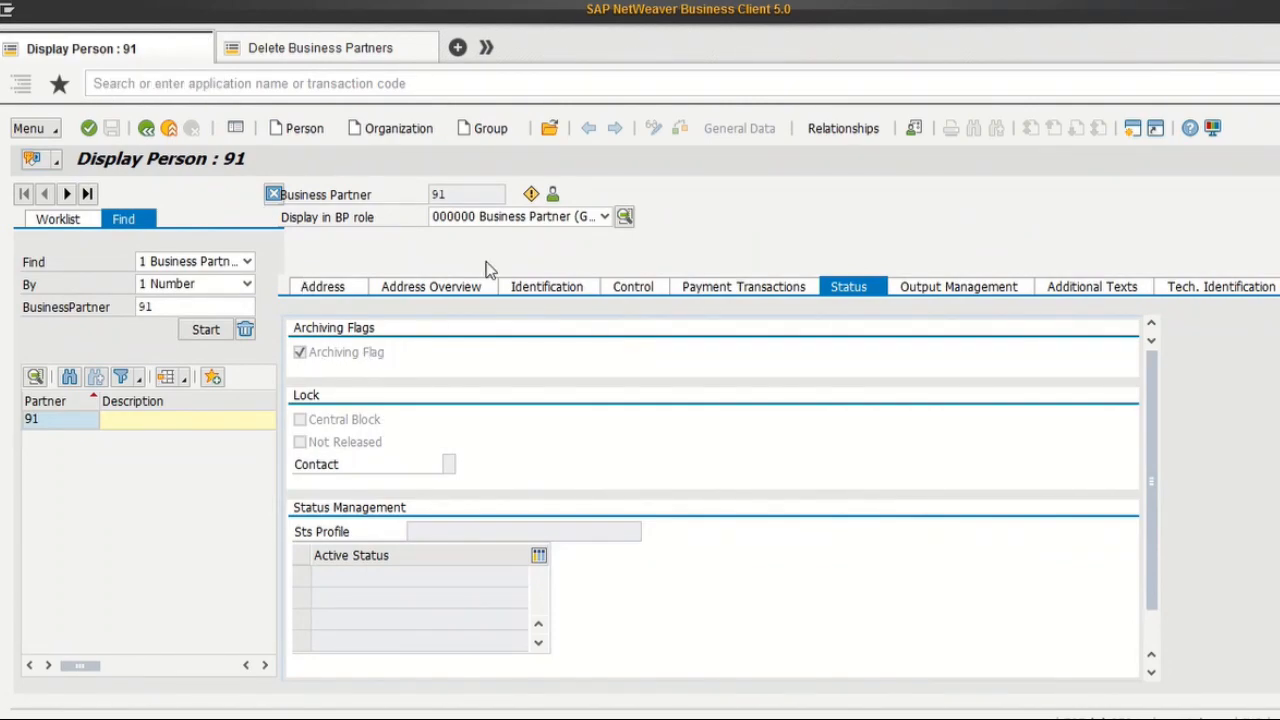
pyautogui.click(358, 57)
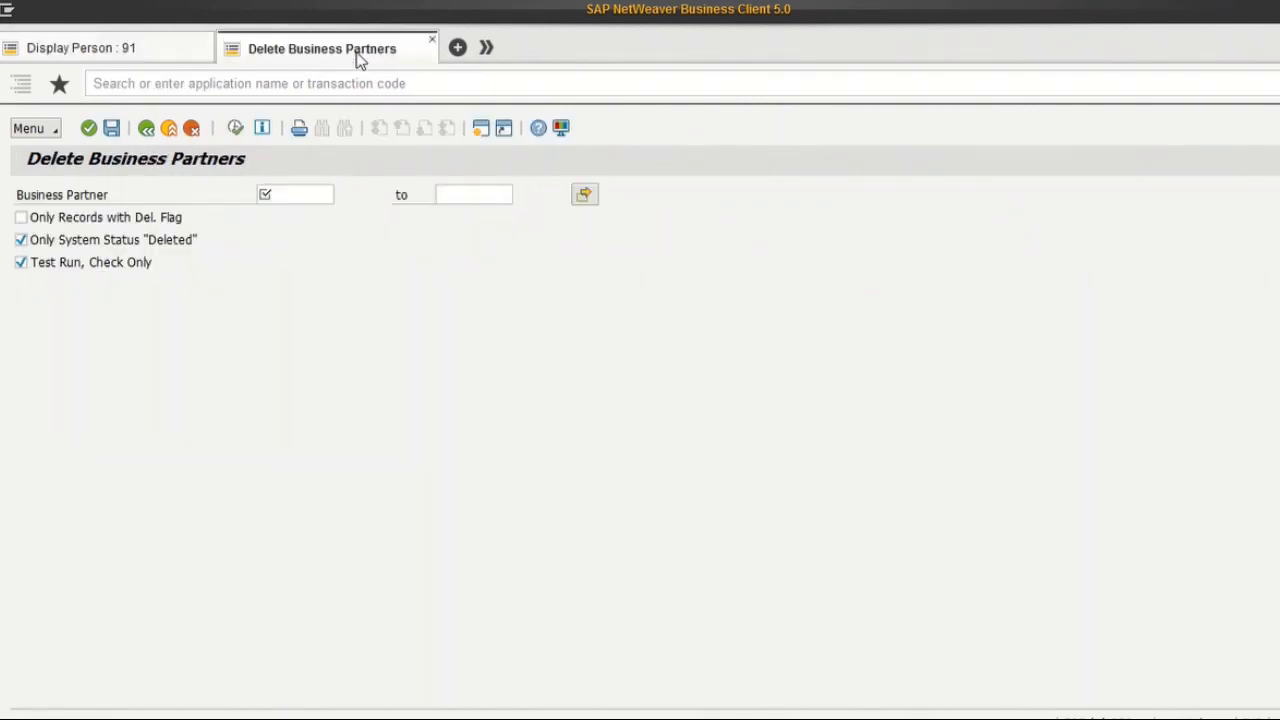
pyautogui.click(165, 221)
pyautogui.click(291, 201)
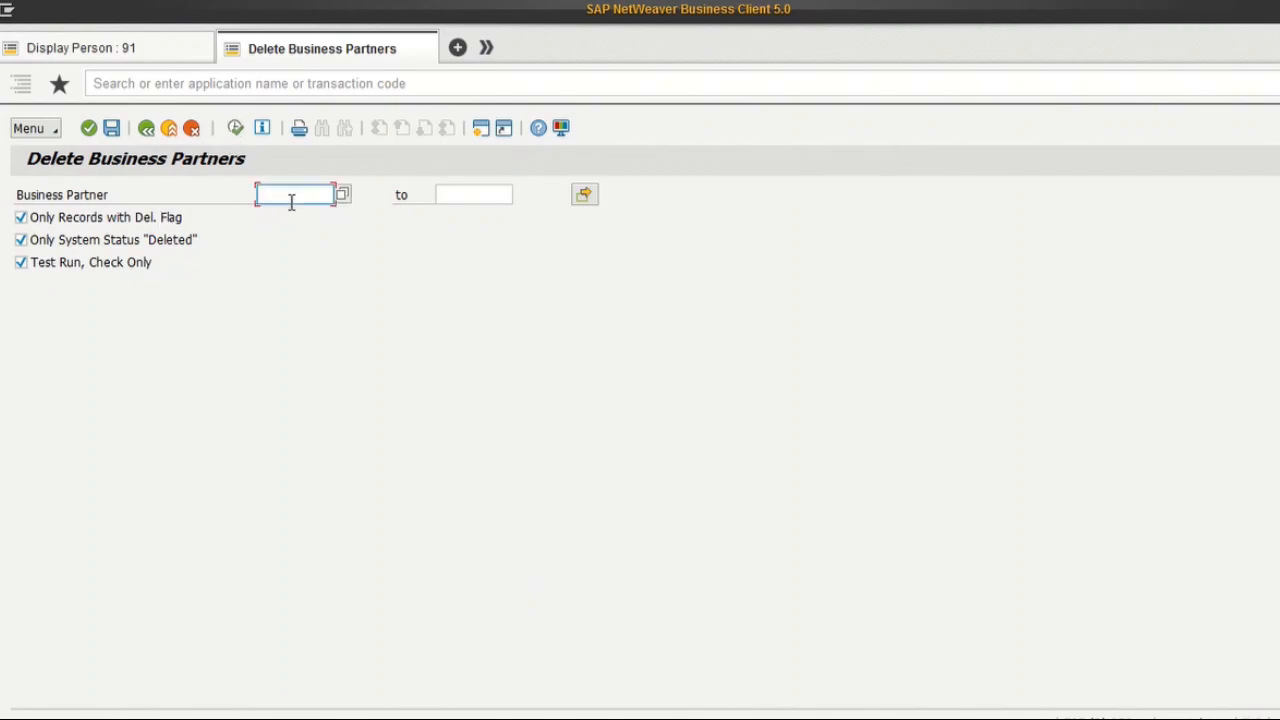
pyautogui.write('91')
pyautogui.click(236, 130)
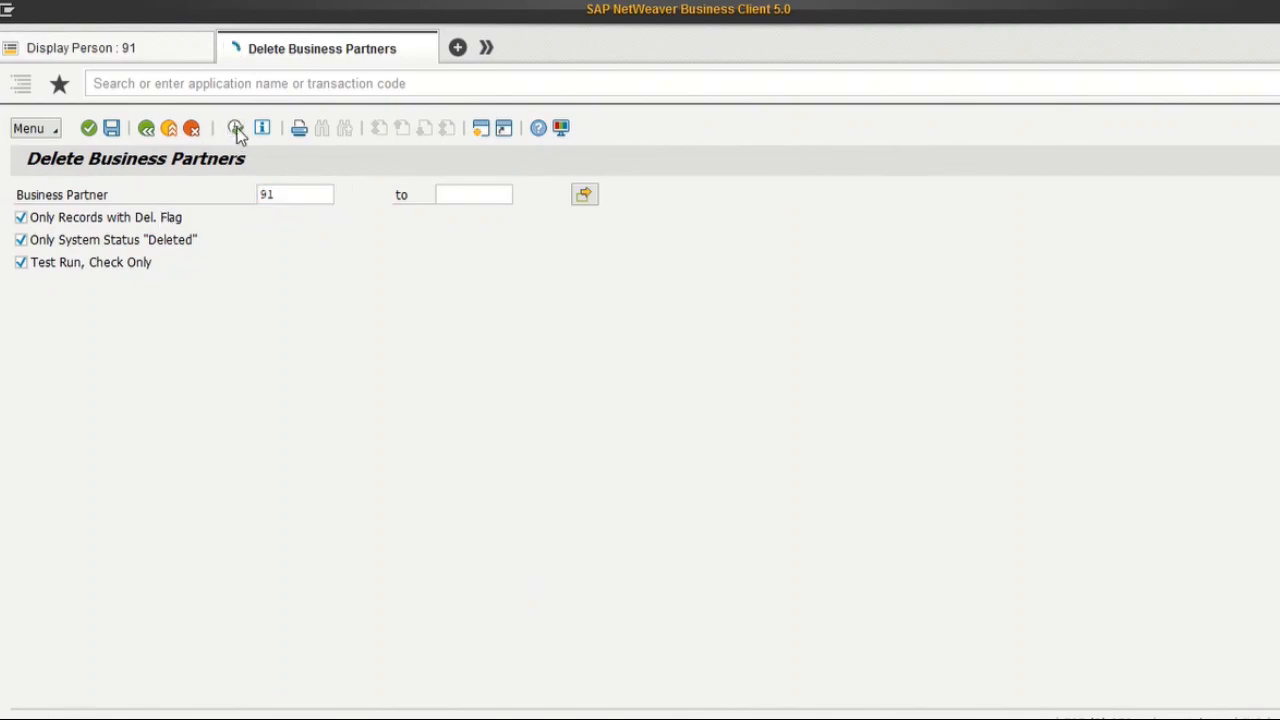
pyautogui.click(145, 129)
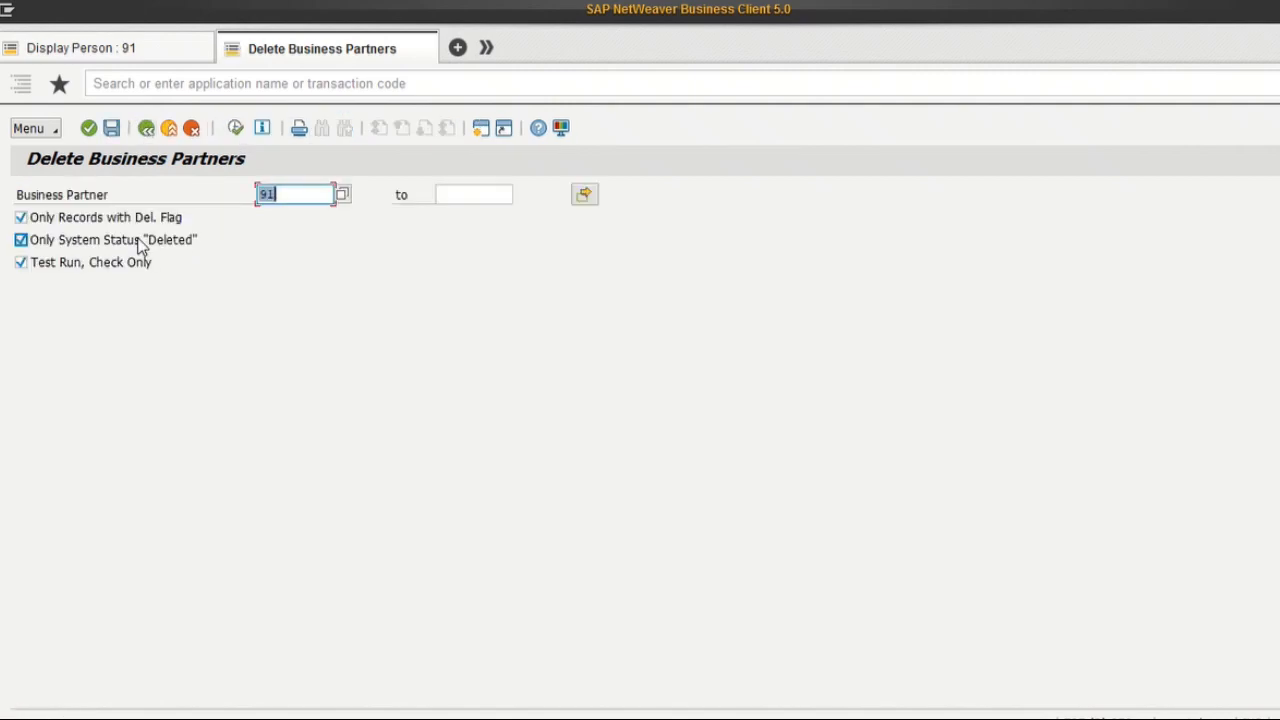
# Step: Remove the deletion flag restriction and repeat the test run with only the system status "Deleted" filter, returning to the selection
pyautogui.click(147, 248)
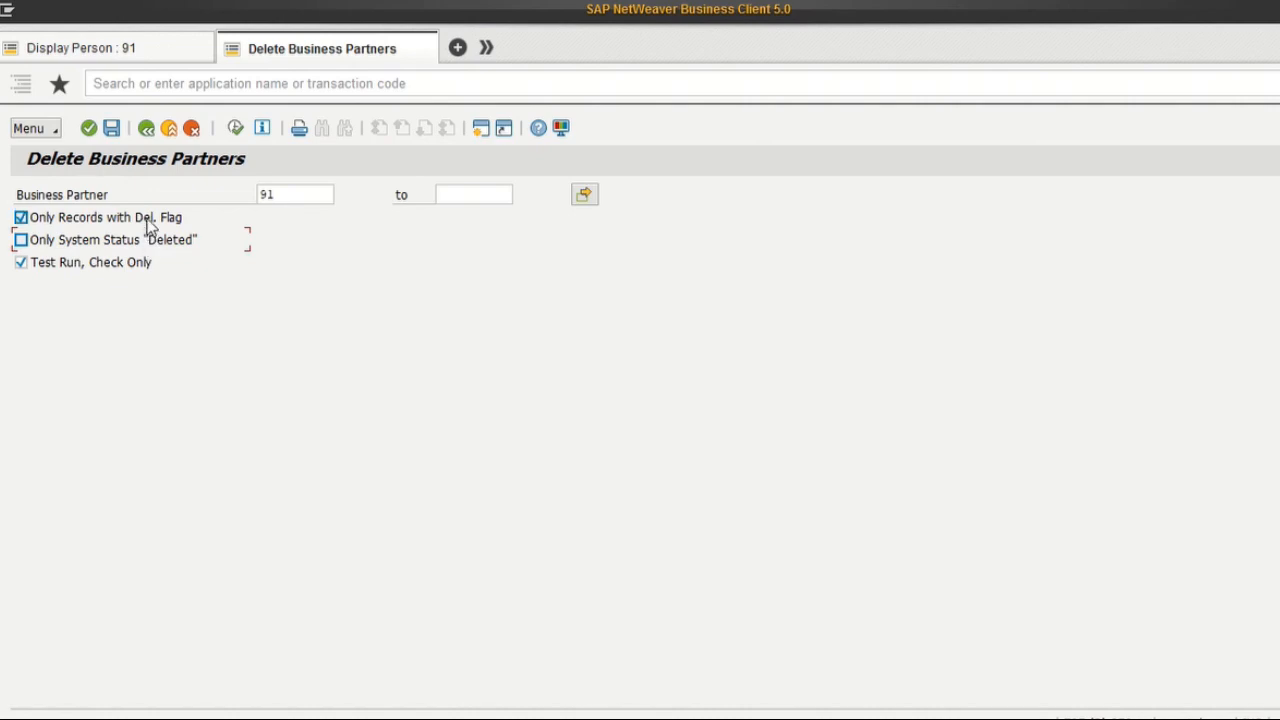
pyautogui.click(147, 224)
pyautogui.click(145, 242)
pyautogui.click(235, 128)
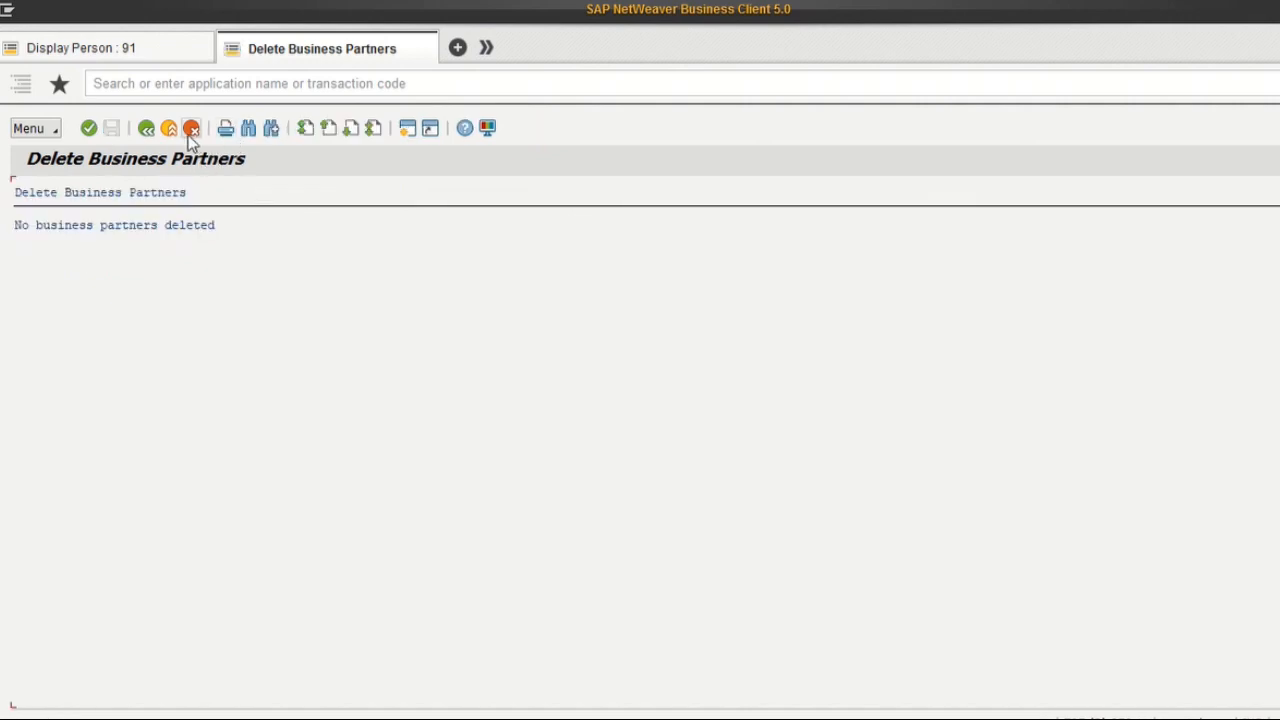
pyautogui.click(148, 129)
# Step: Remove the system status "Deleted" restriction, rerun the deletion check as a test, and return to the selection
pyautogui.click(150, 242)
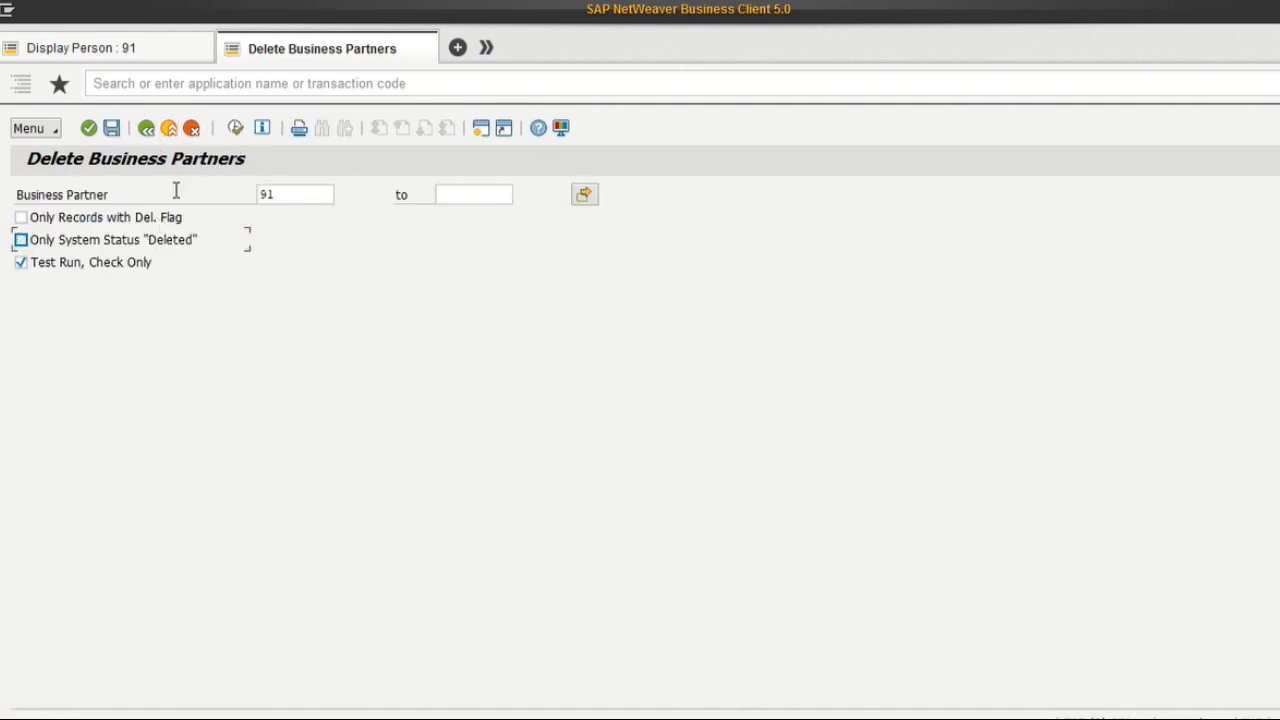
pyautogui.click(237, 130)
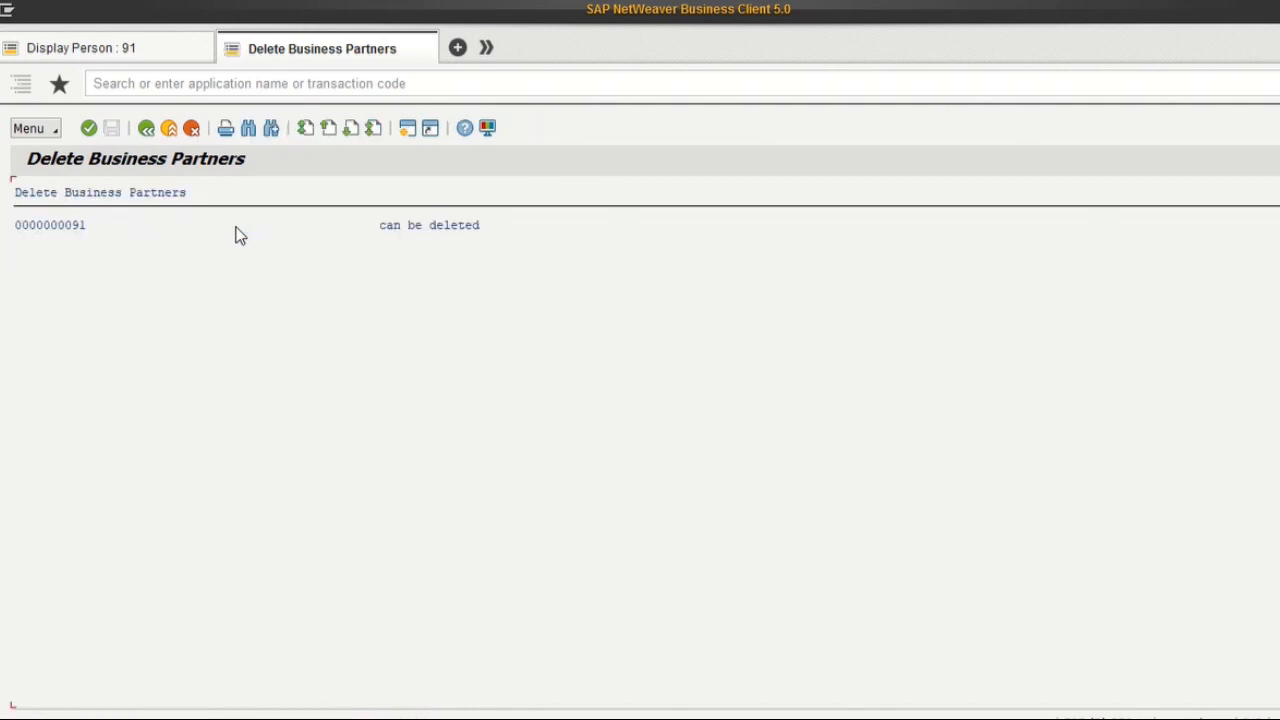
pyautogui.click(146, 128)
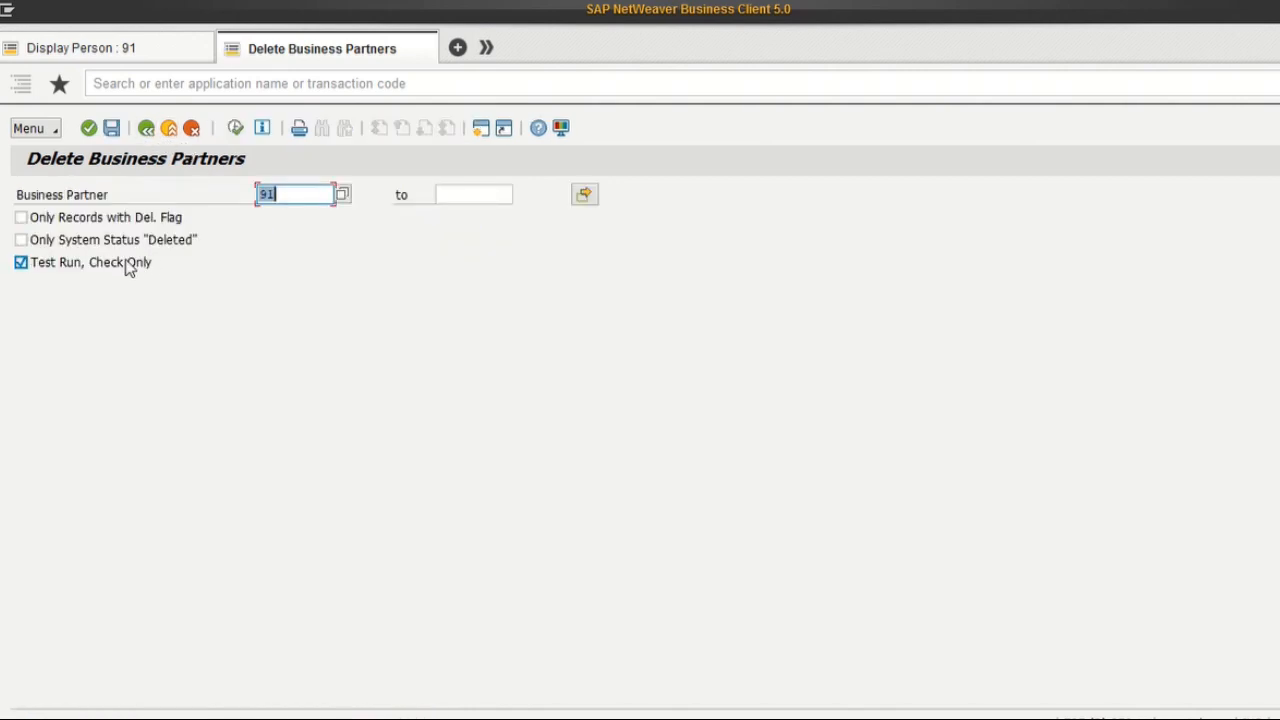
# Step: Turn off the test run and delete the business partner for real, confirming the deletion
pyautogui.click(122, 264)
pyautogui.click(235, 130)
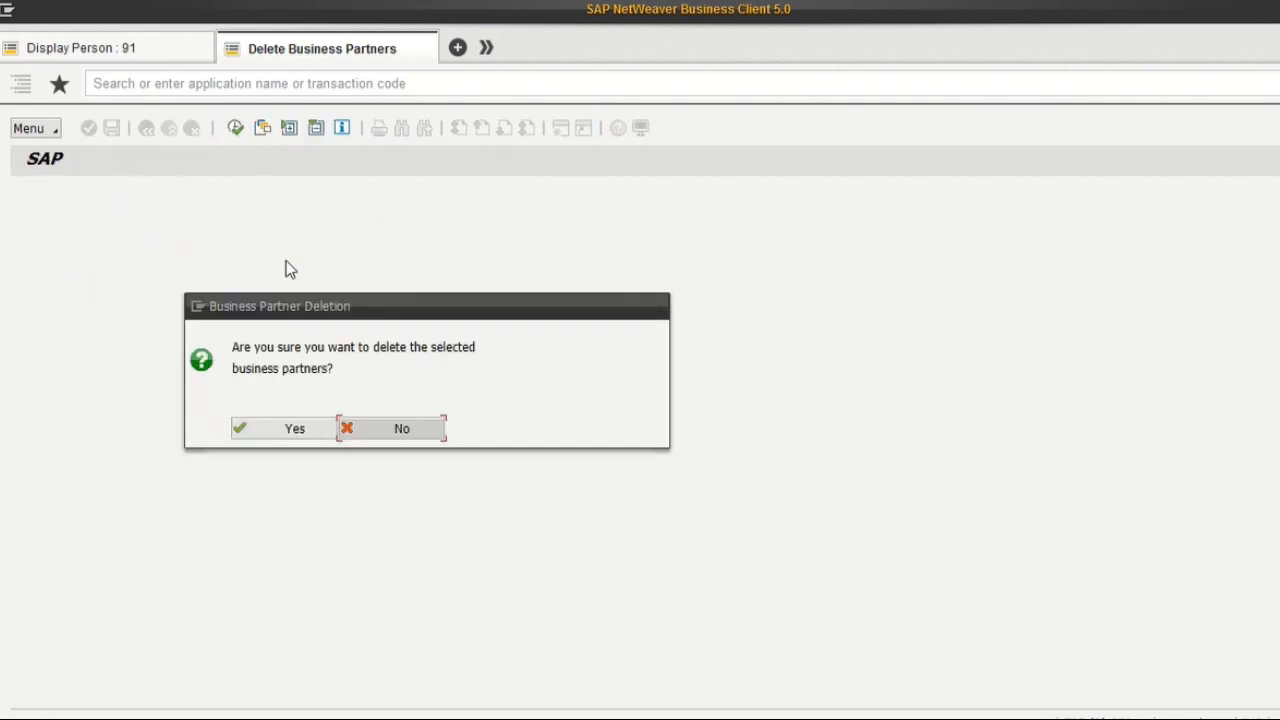
pyautogui.click(282, 432)
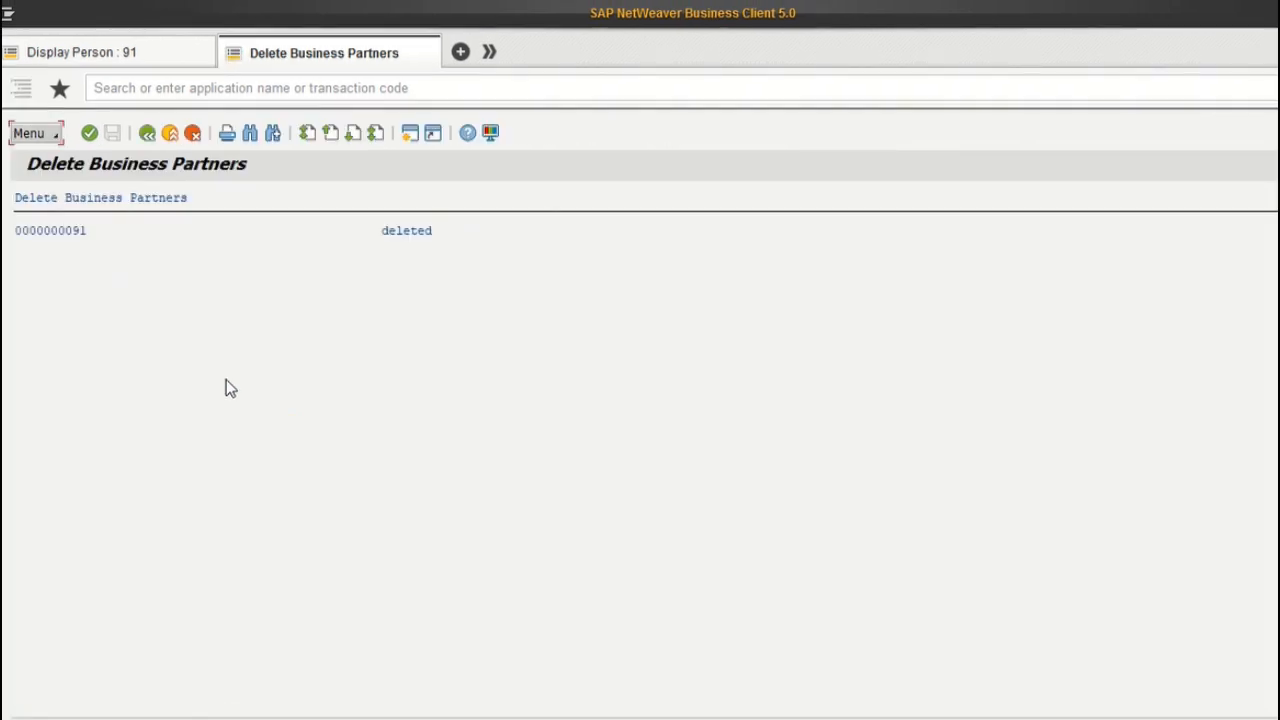
# Step: Search again for the deleted business partner in the person display and leave that transaction
pyautogui.click(112, 58)
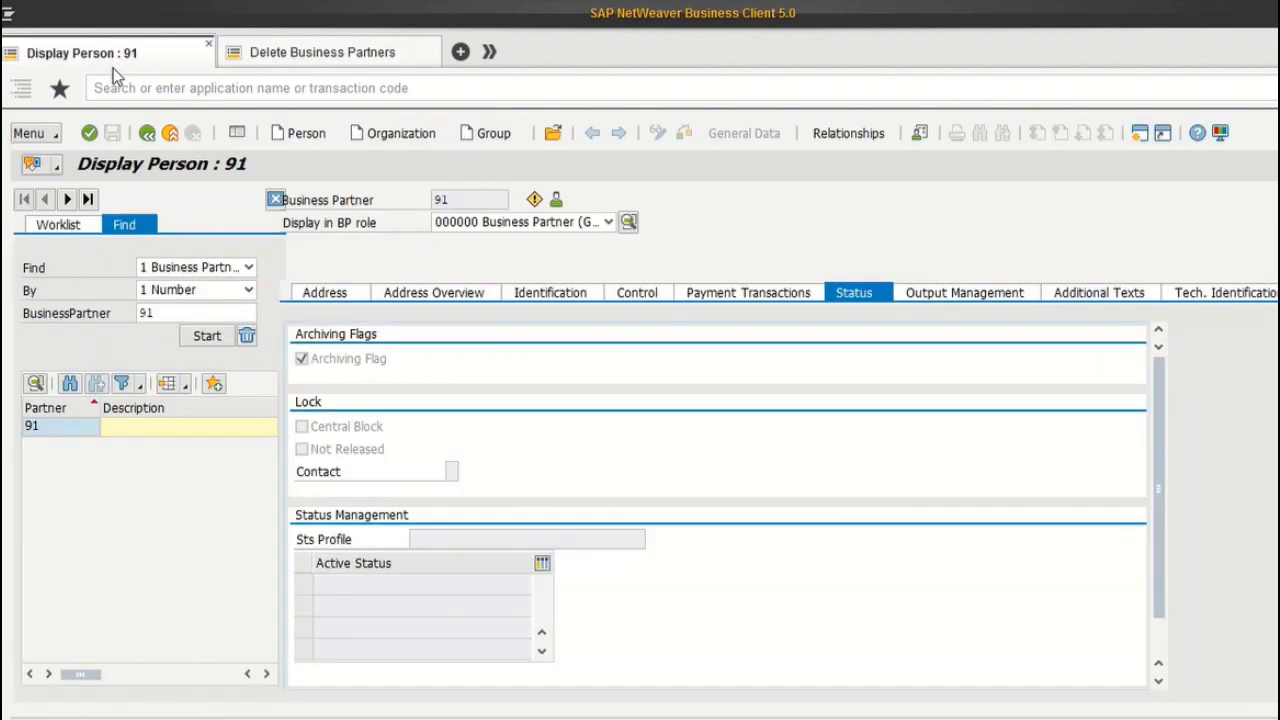
pyautogui.click(195, 337)
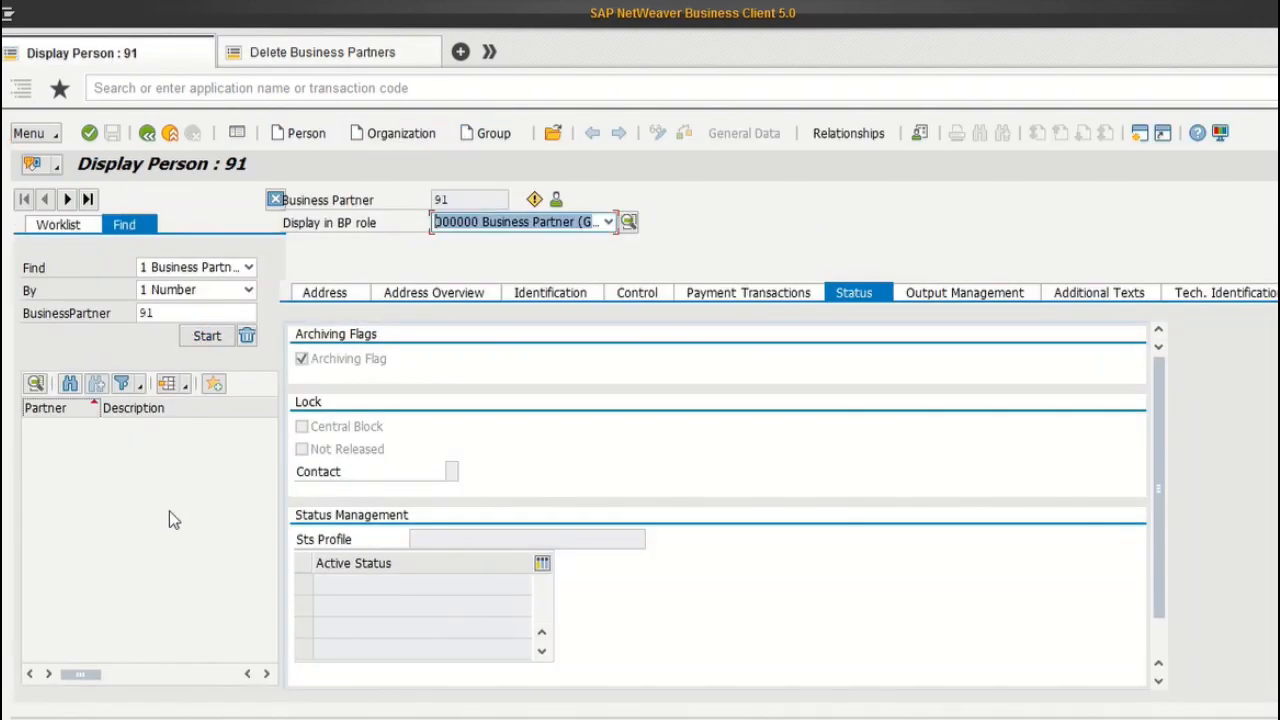
pyautogui.click(148, 136)
# Step: Switch to the DEMO_CIF activation, set the BP model's new status to active and restart the transfer, ignoring the blocked inbound queues
pyautogui.hotkey('alt', 'Tab')
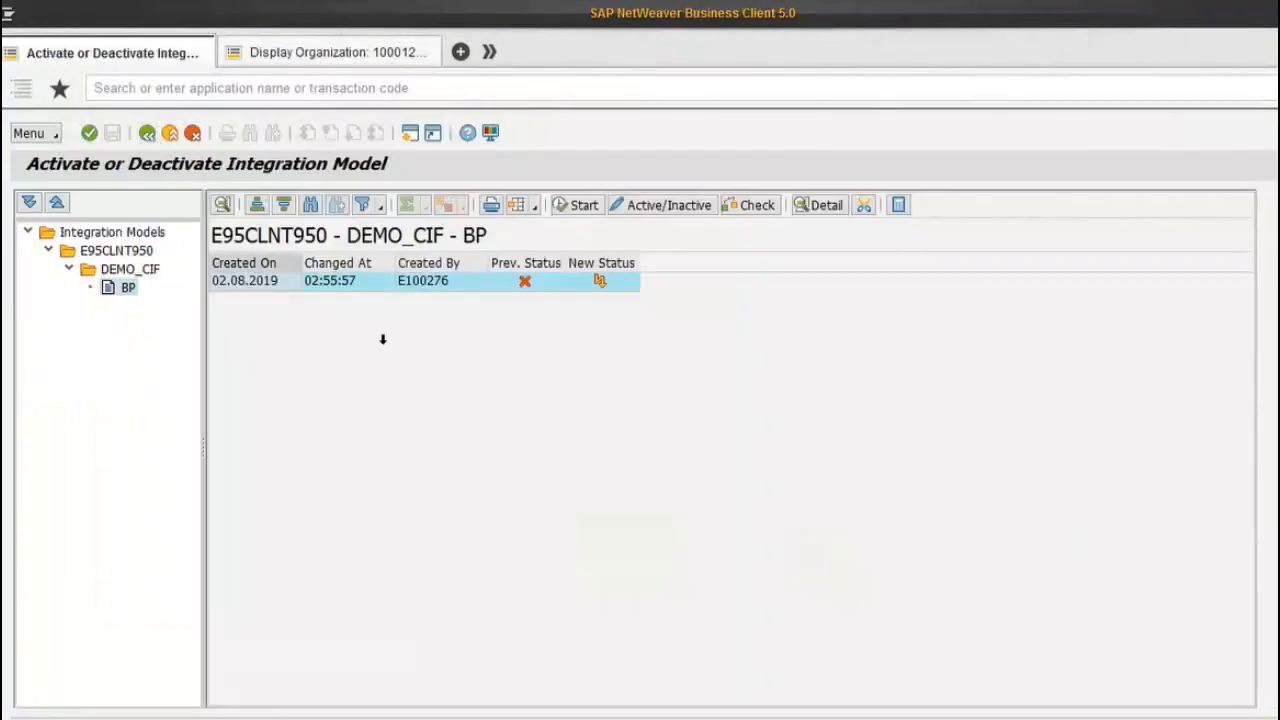
pyautogui.click(601, 284)
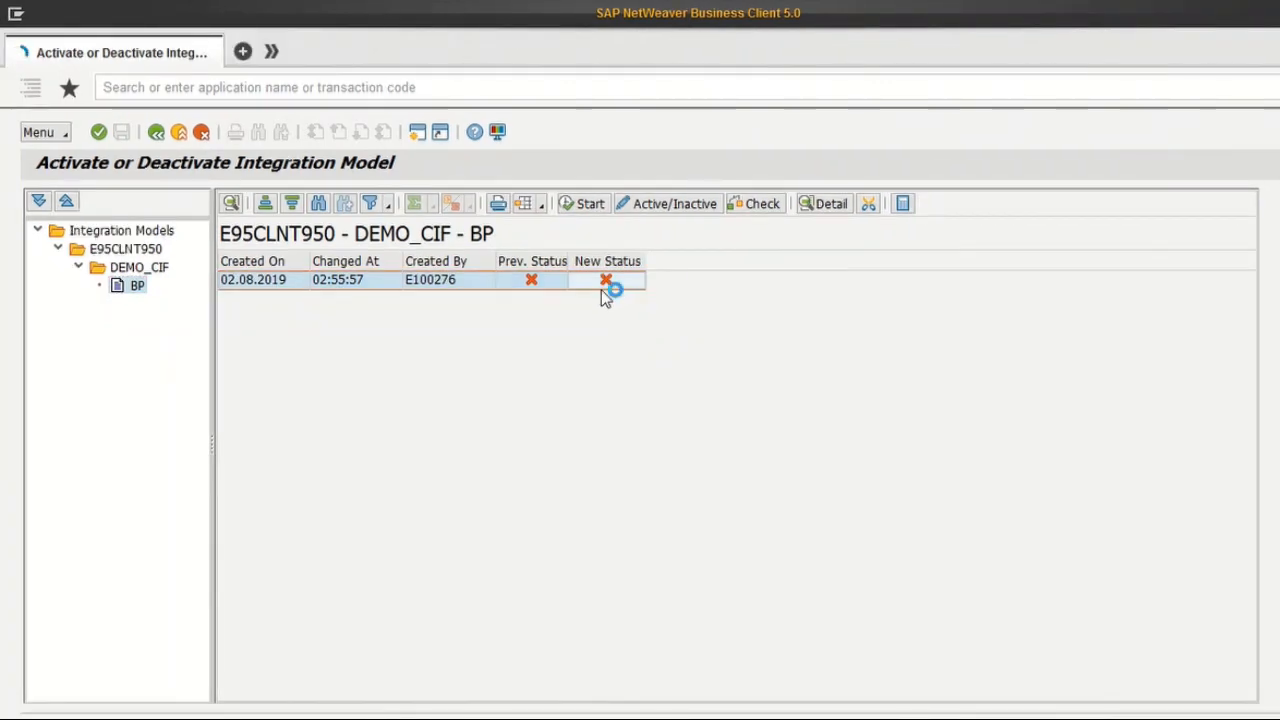
pyautogui.click(580, 206)
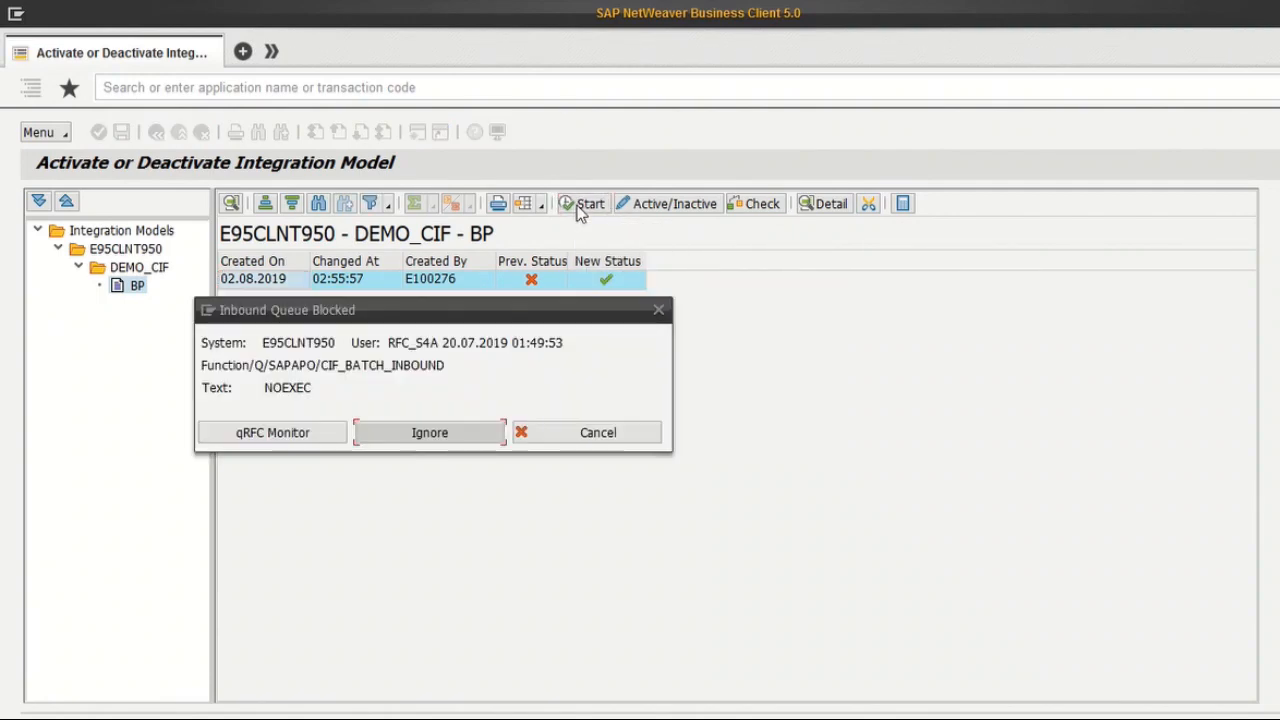
pyautogui.click(462, 432)
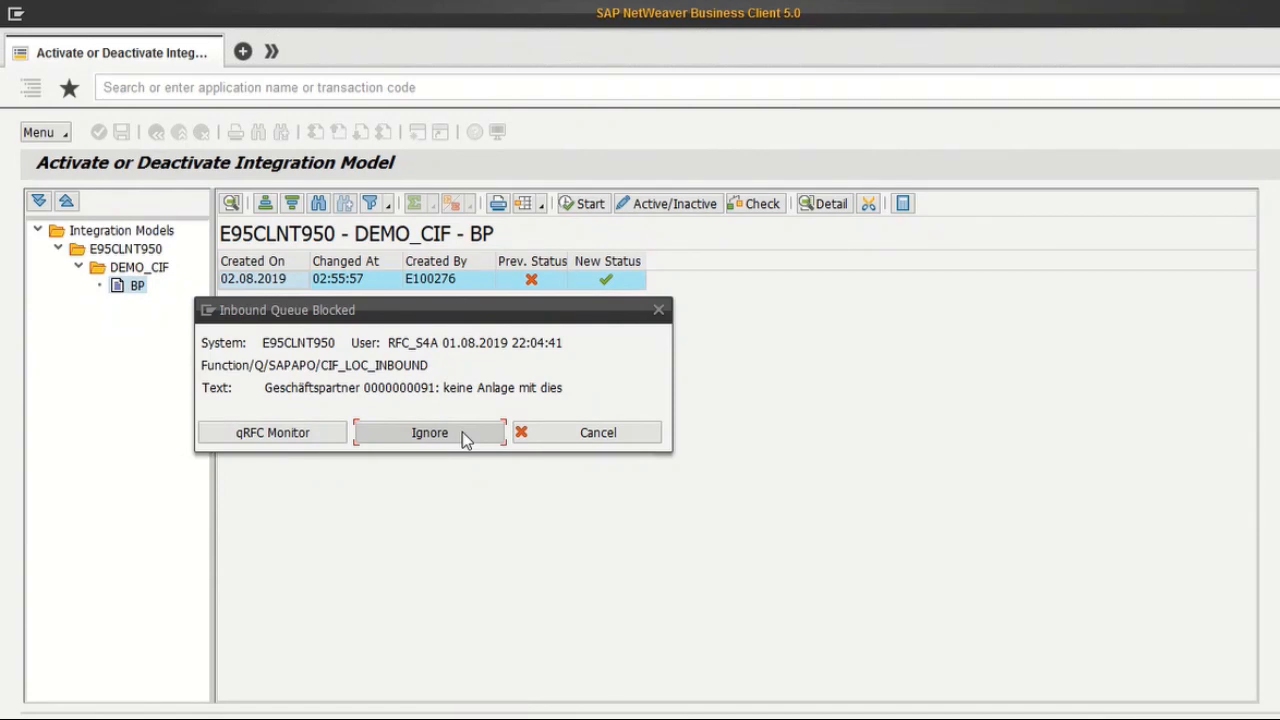
pyautogui.click(462, 431)
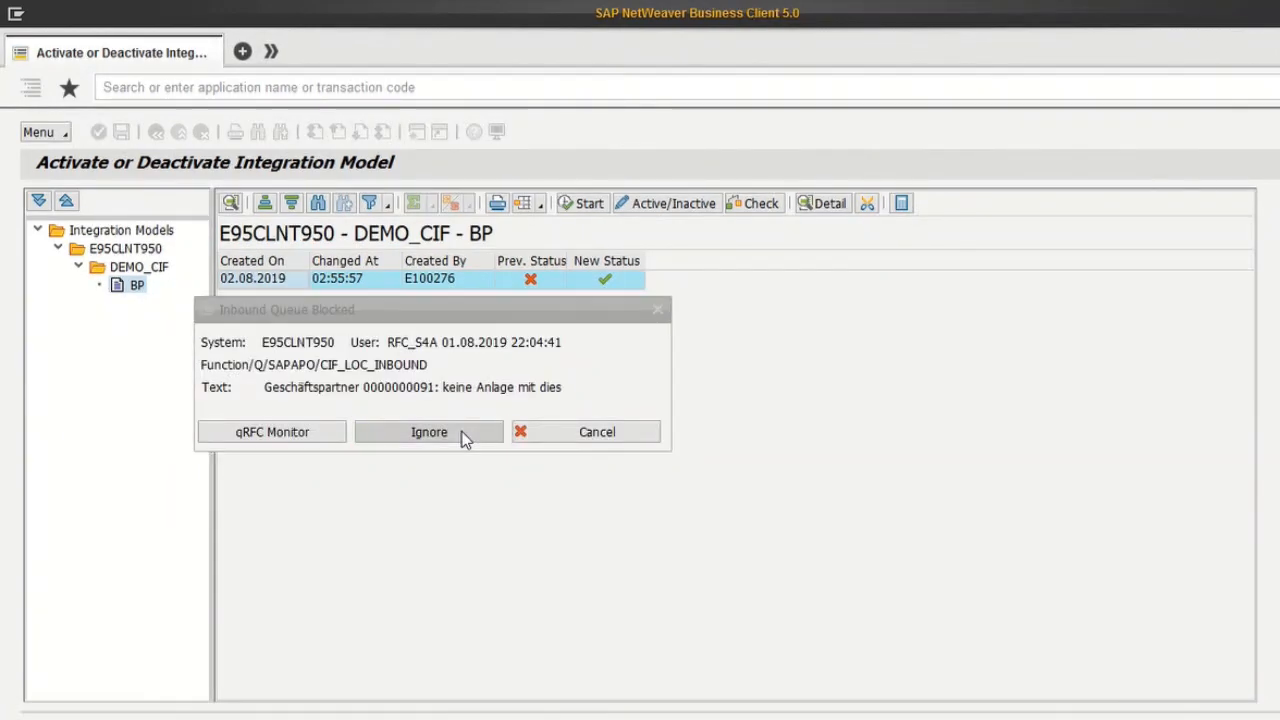
# Step: Return to the Delete Business Partners session and open the SAP Reference IMG through transaction SPRO
pyautogui.hotkey('alt', 'Tab')
pyautogui.hotkey('alt', 'Tab')
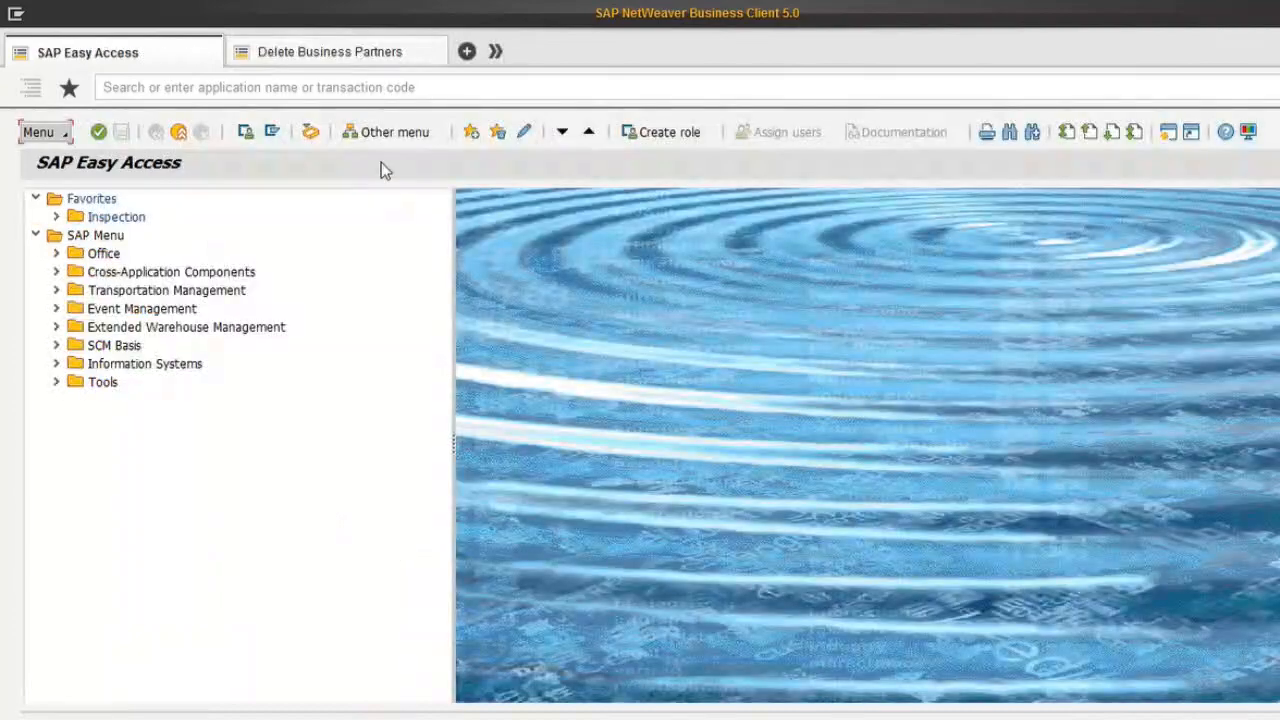
pyautogui.click(352, 54)
pyautogui.click(311, 90)
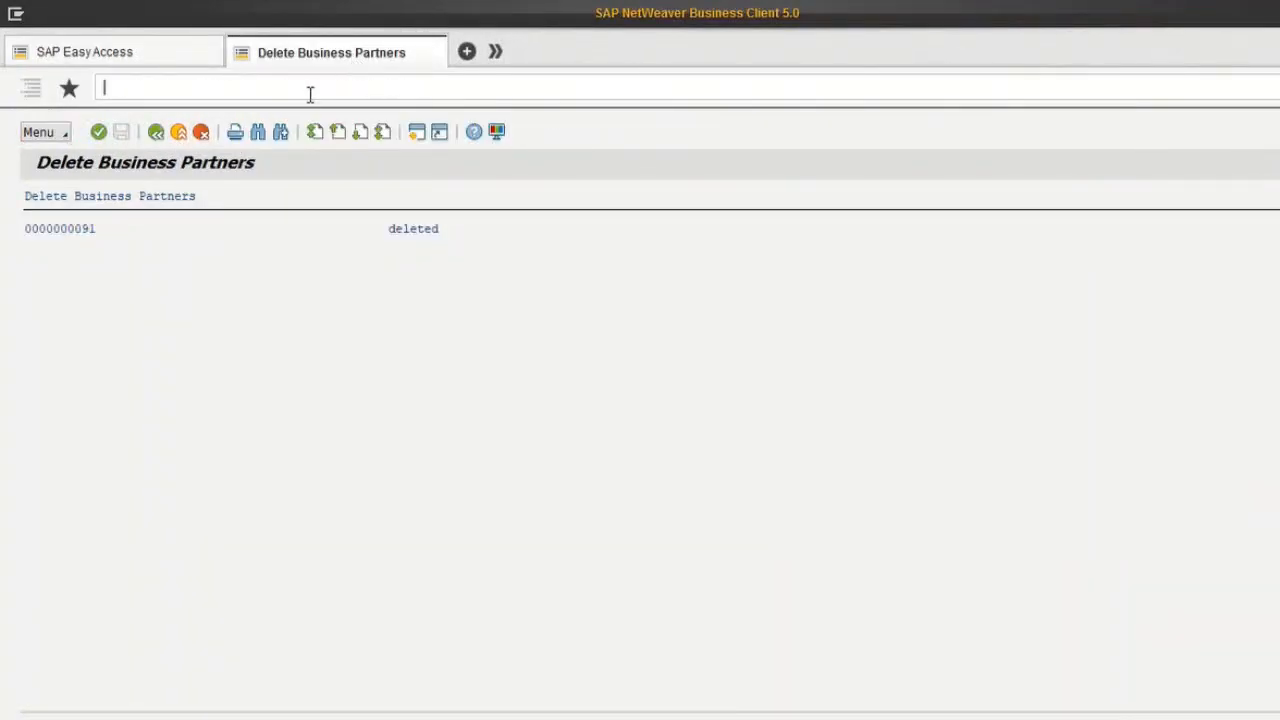
pyautogui.click(156, 133)
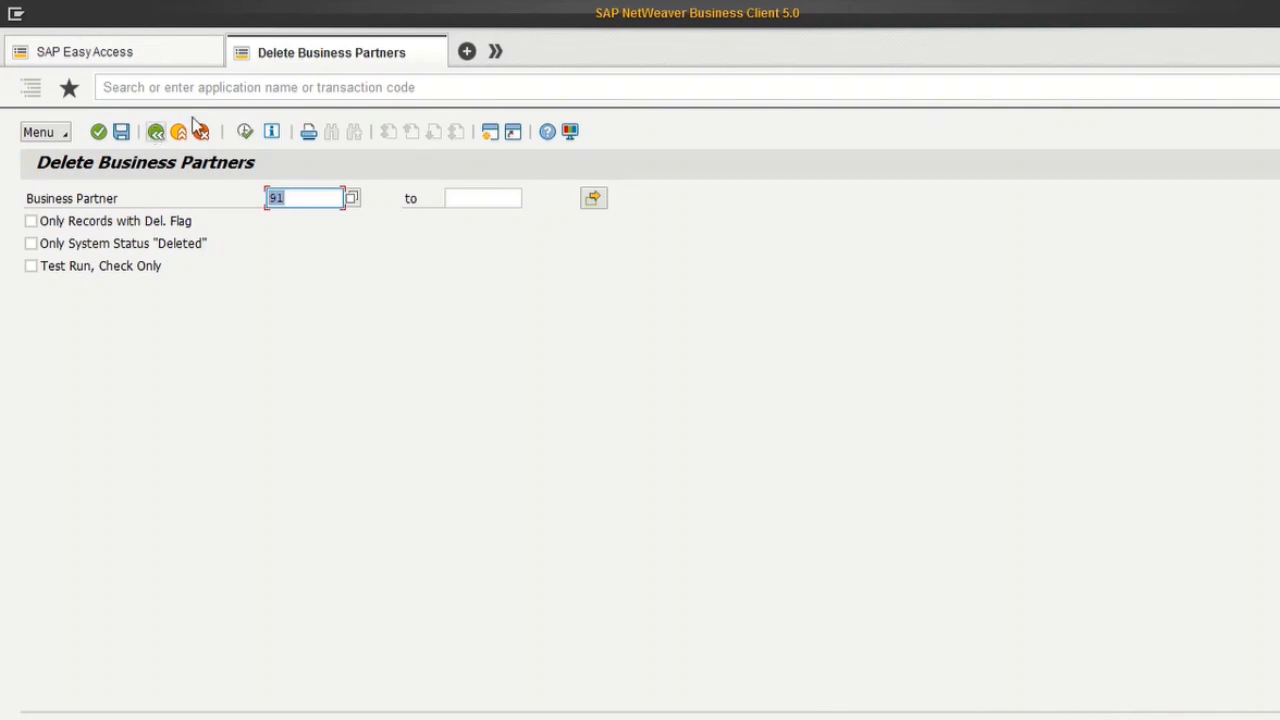
pyautogui.click(218, 91)
pyautogui.write('/nspro')
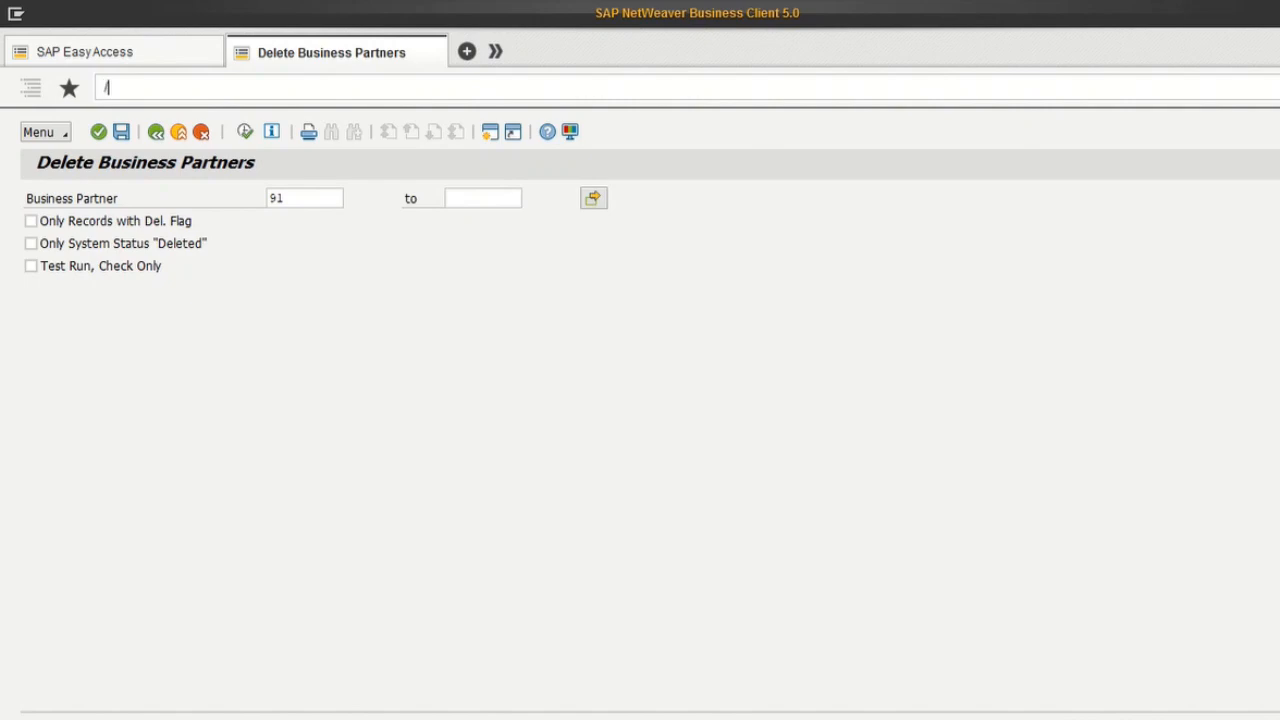
pyautogui.press('Return')
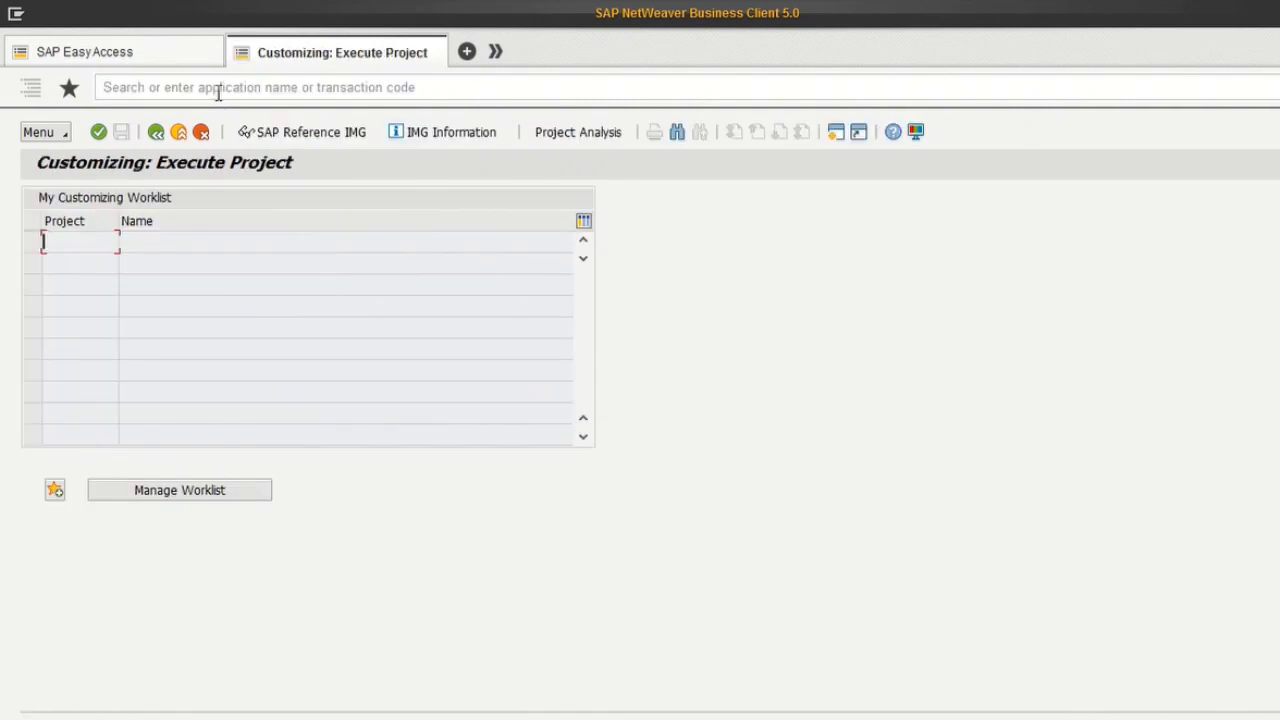
pyautogui.click(313, 134)
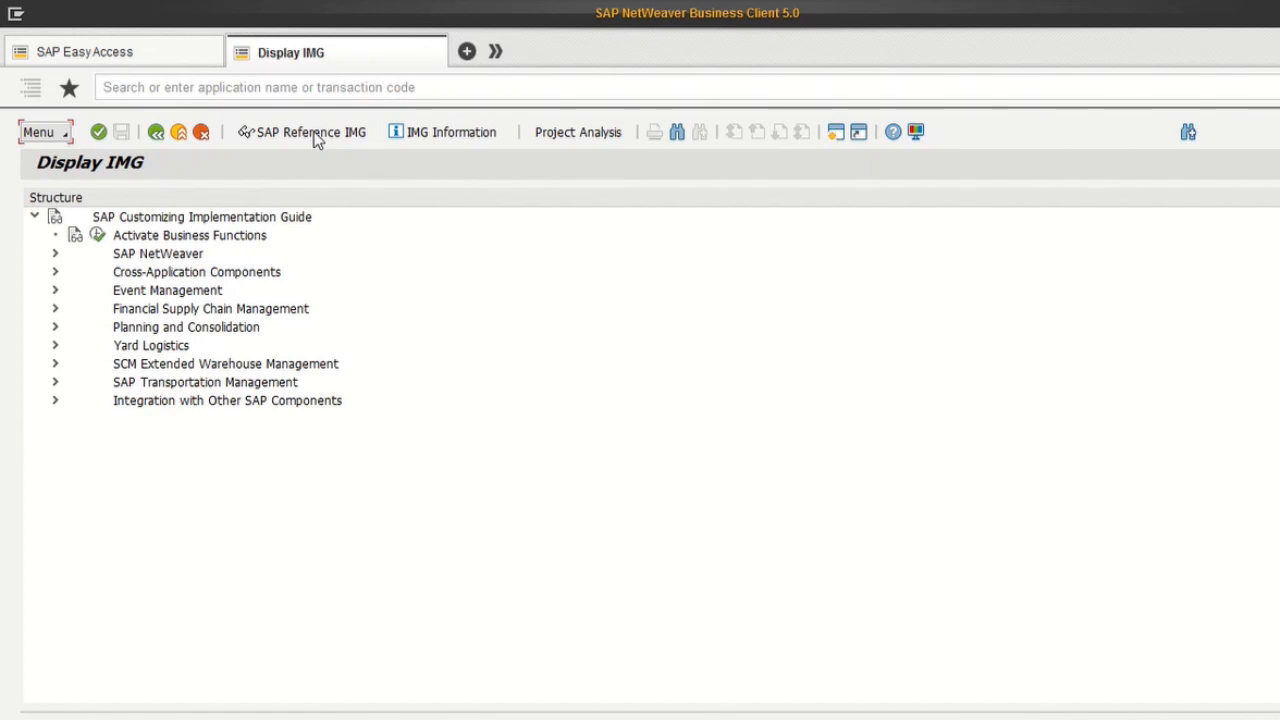
# Step: Expand the IMG through Cross-Application Components, SAP Business Partner, Business Partner and Basic Settings down to Number Ranges and Groupings
pyautogui.click(55, 276)
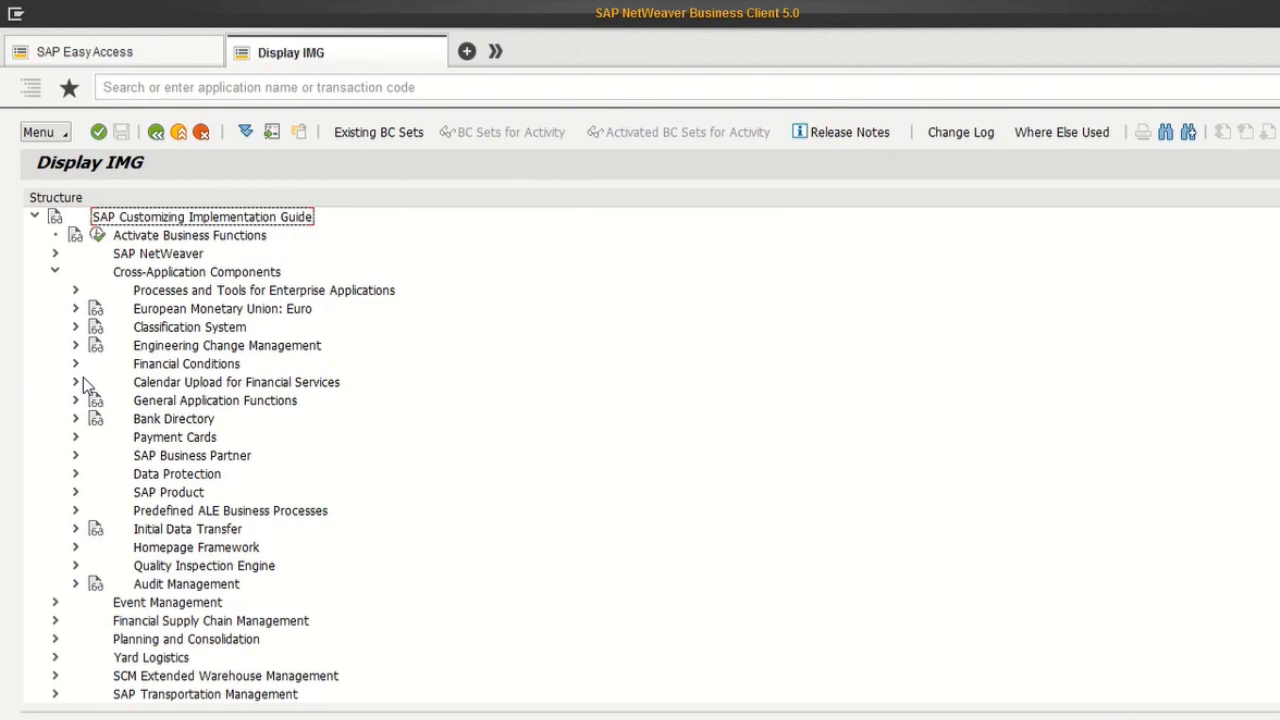
pyautogui.click(75, 456)
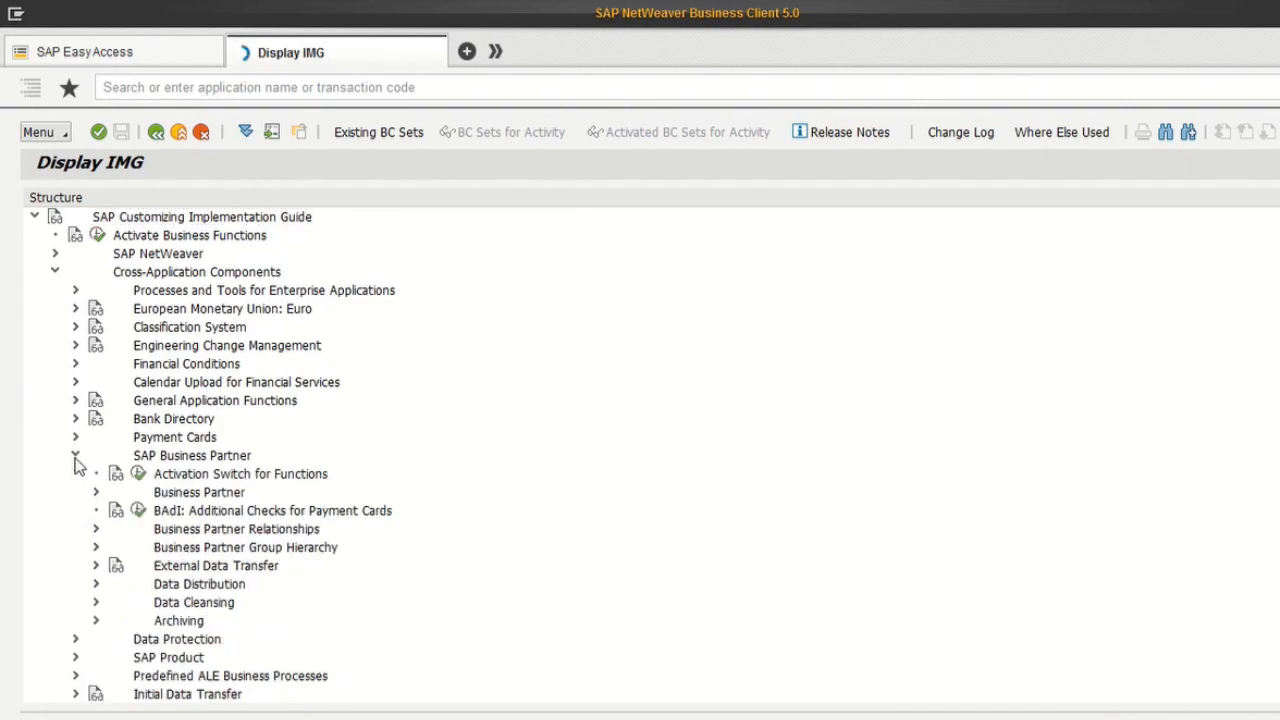
pyautogui.click(94, 492)
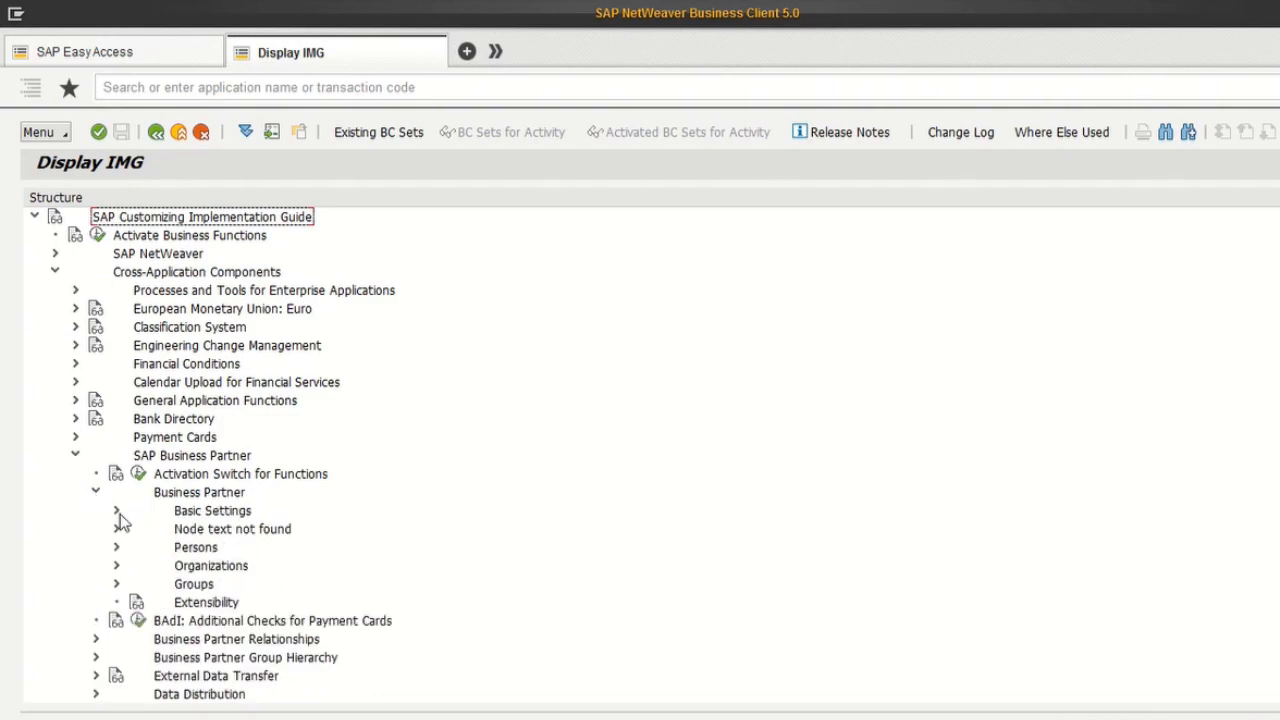
pyautogui.click(116, 510)
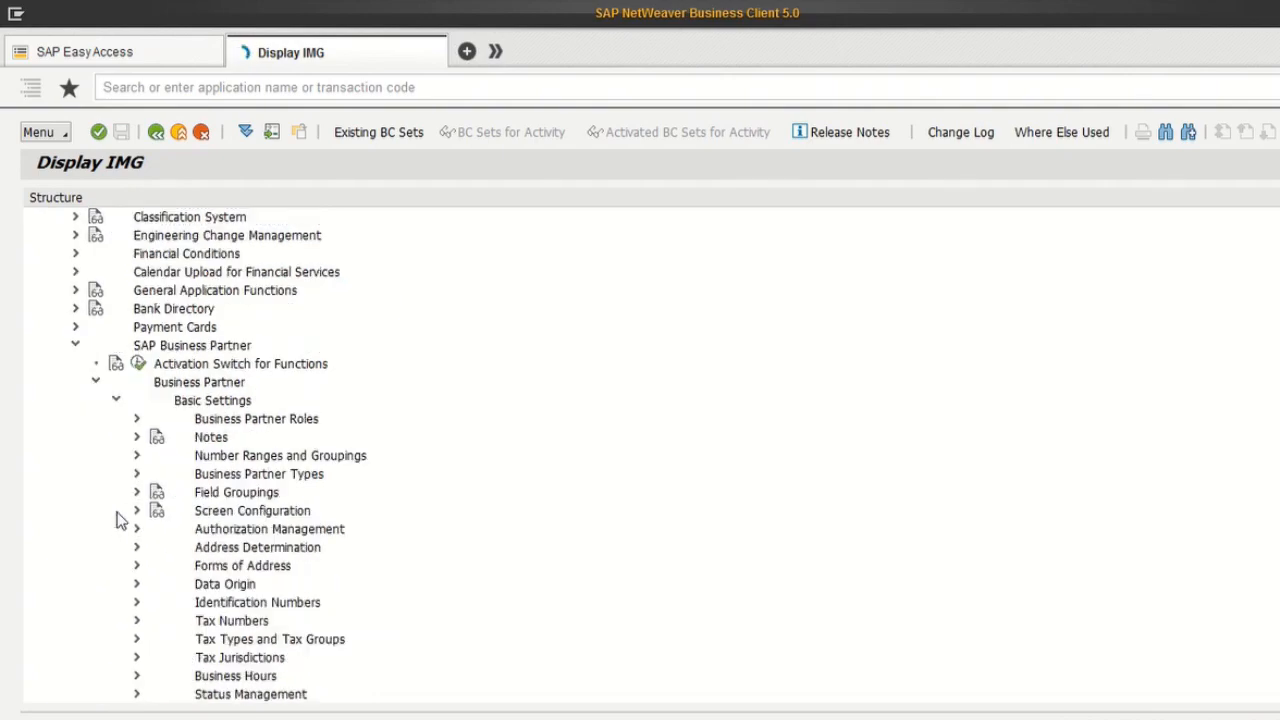
pyautogui.click(137, 455)
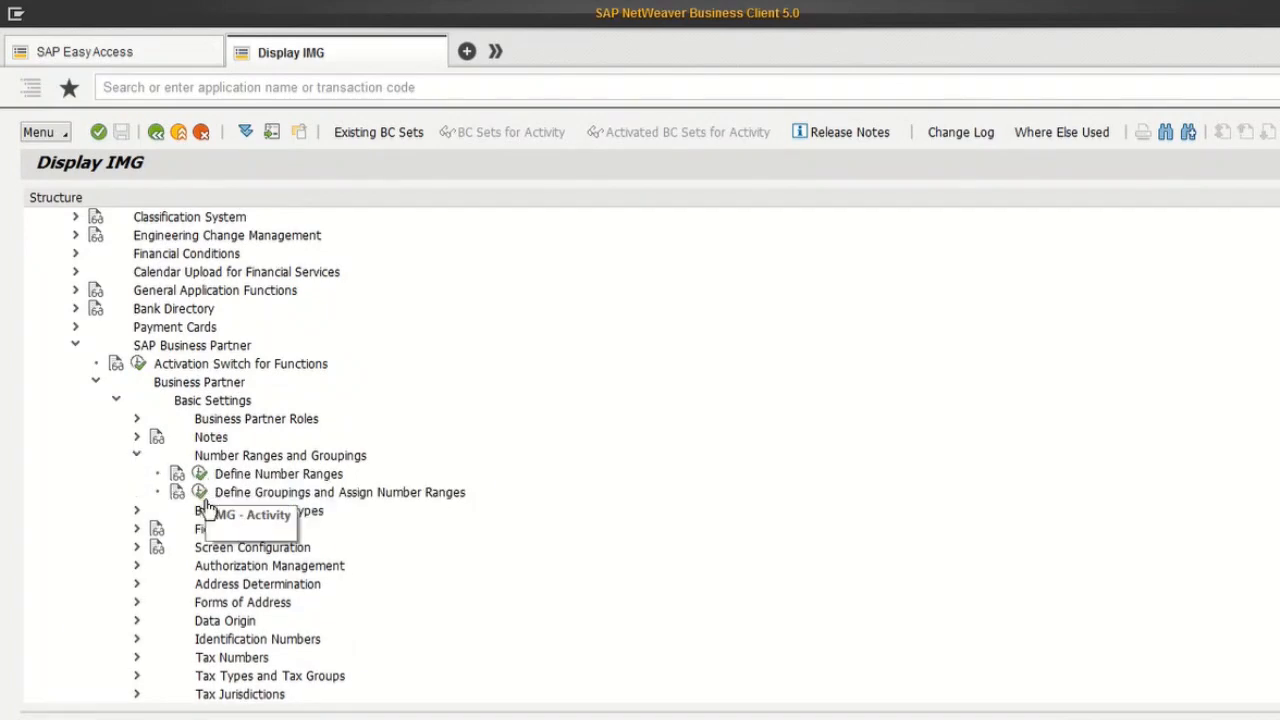
# Step: Display the business partner number range intervals from Define Number Ranges and return to the IMG
pyautogui.click(201, 475)
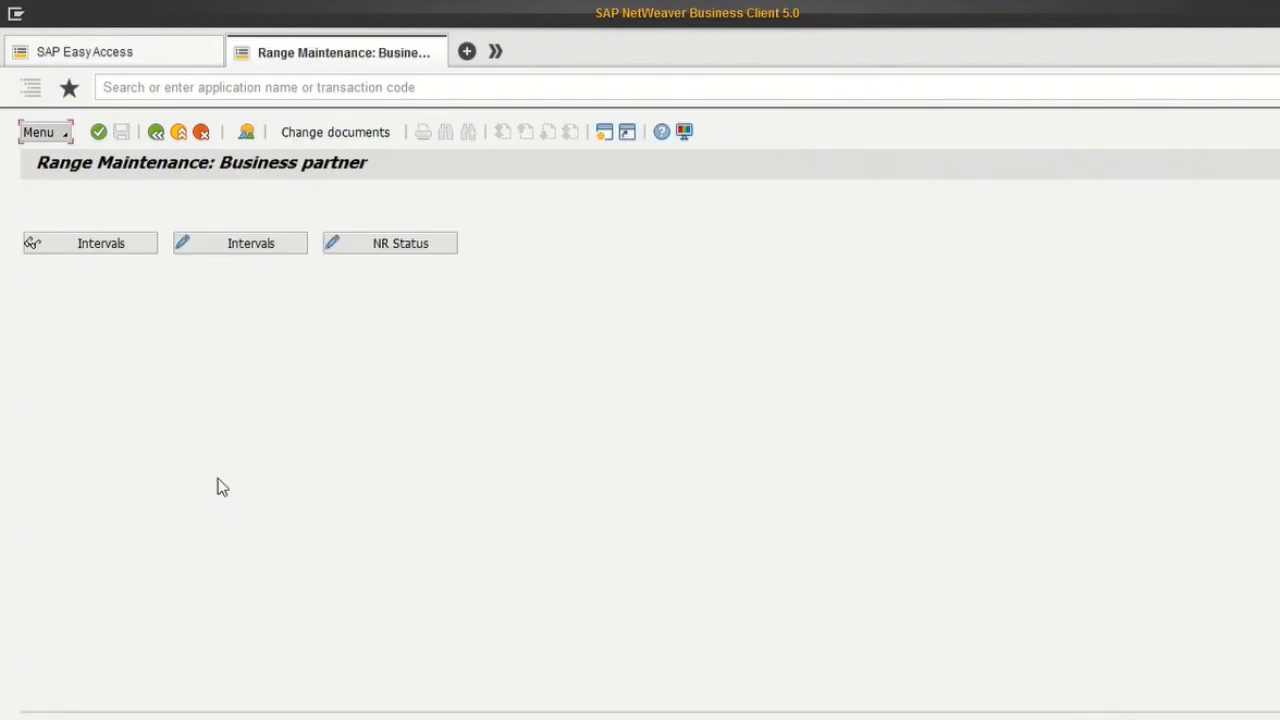
pyautogui.click(150, 245)
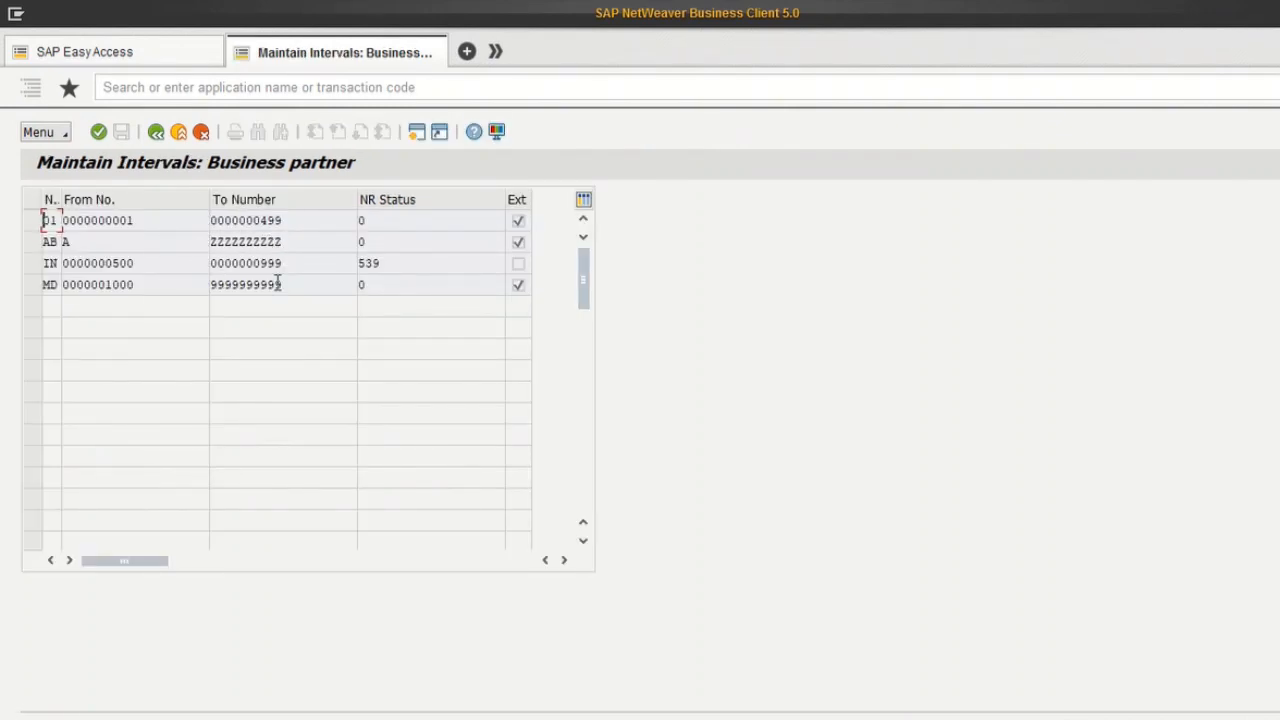
pyautogui.click(155, 135)
pyautogui.click(155, 135)
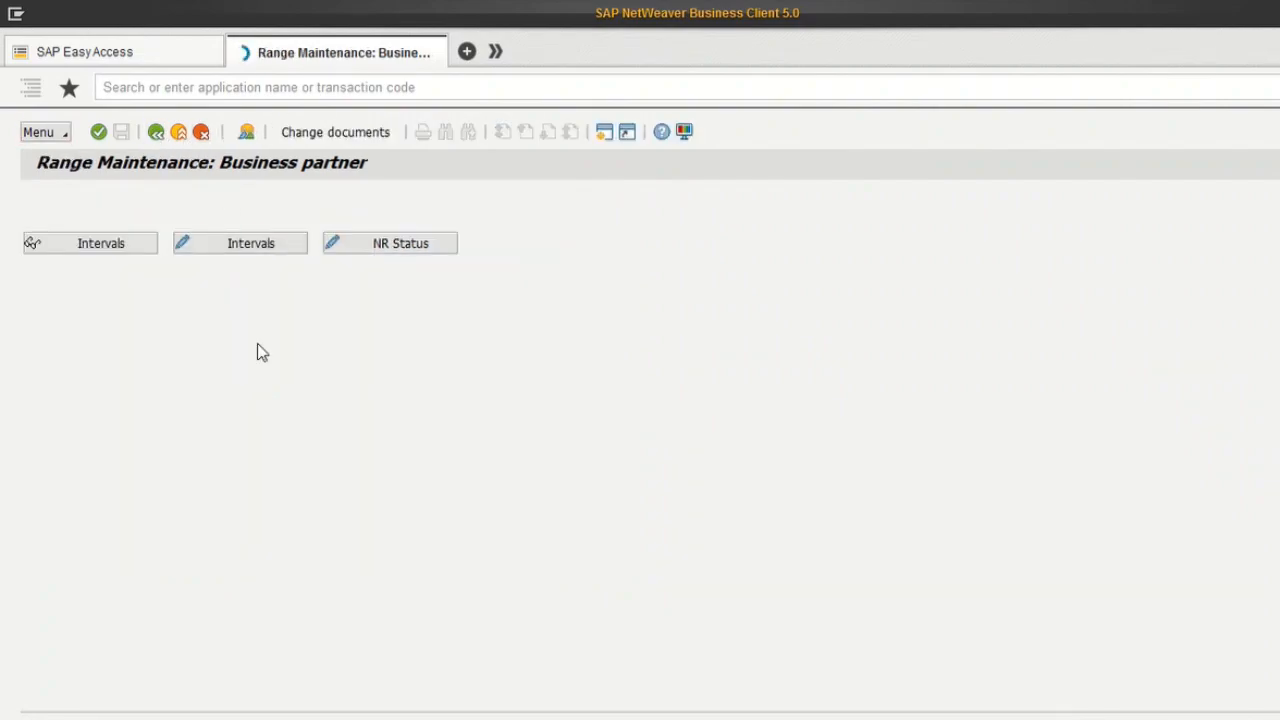
# Step: Open Define Groupings and Assign Number Ranges and review the number ranges selectable for grouping 0001, keeping its assignment
pyautogui.doubleClick(303, 492)
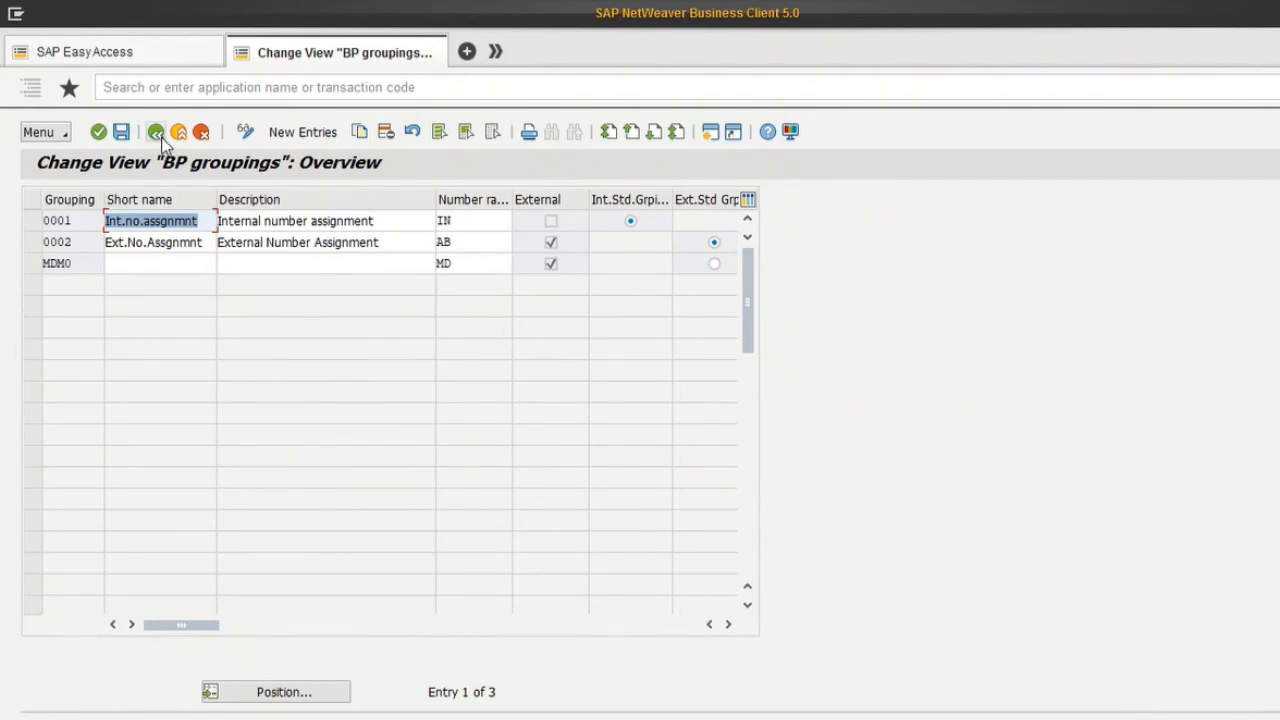
pyautogui.click(460, 221)
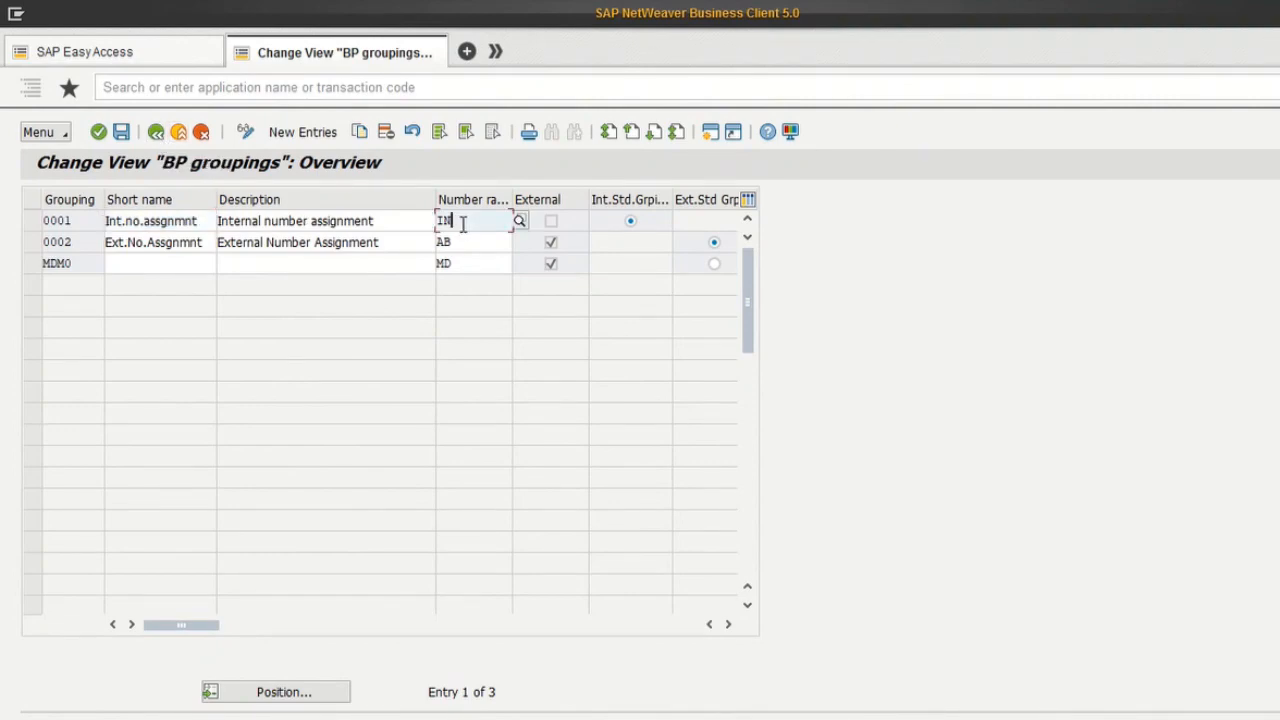
pyautogui.click(521, 222)
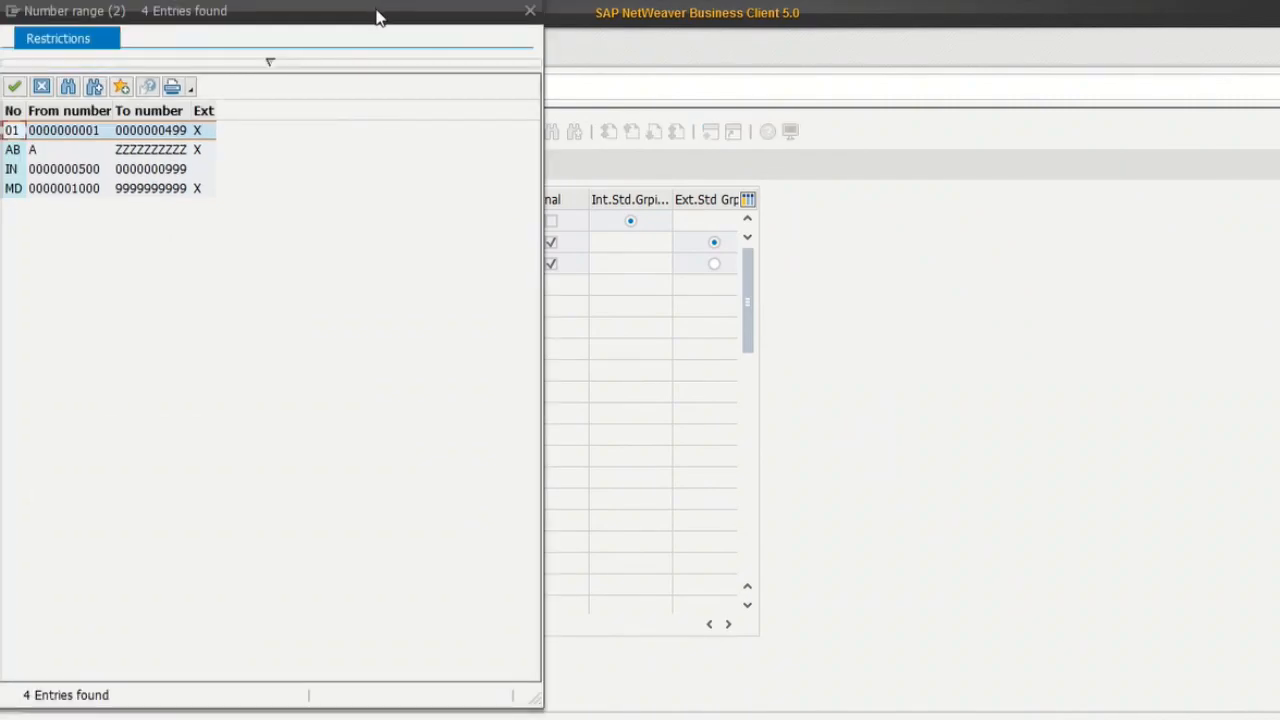
pyautogui.moveTo(378, 12); pyautogui.dragTo(1040, 86)
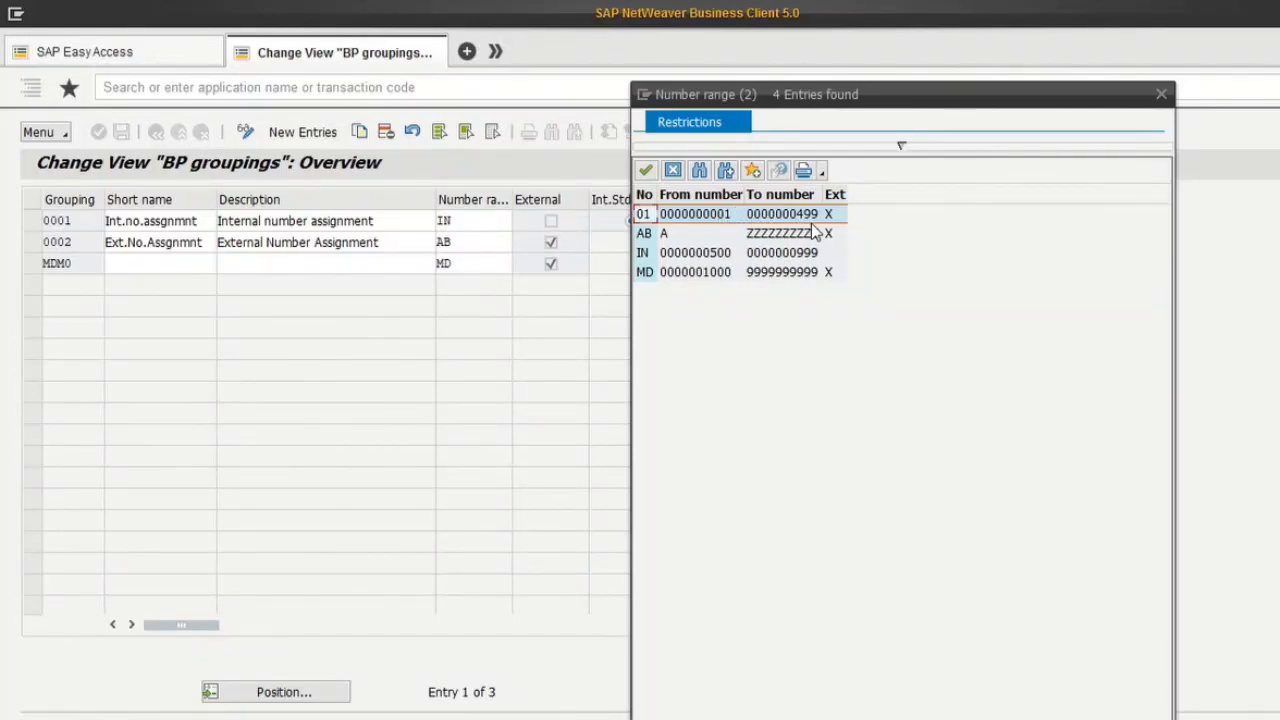
pyautogui.click(1161, 94)
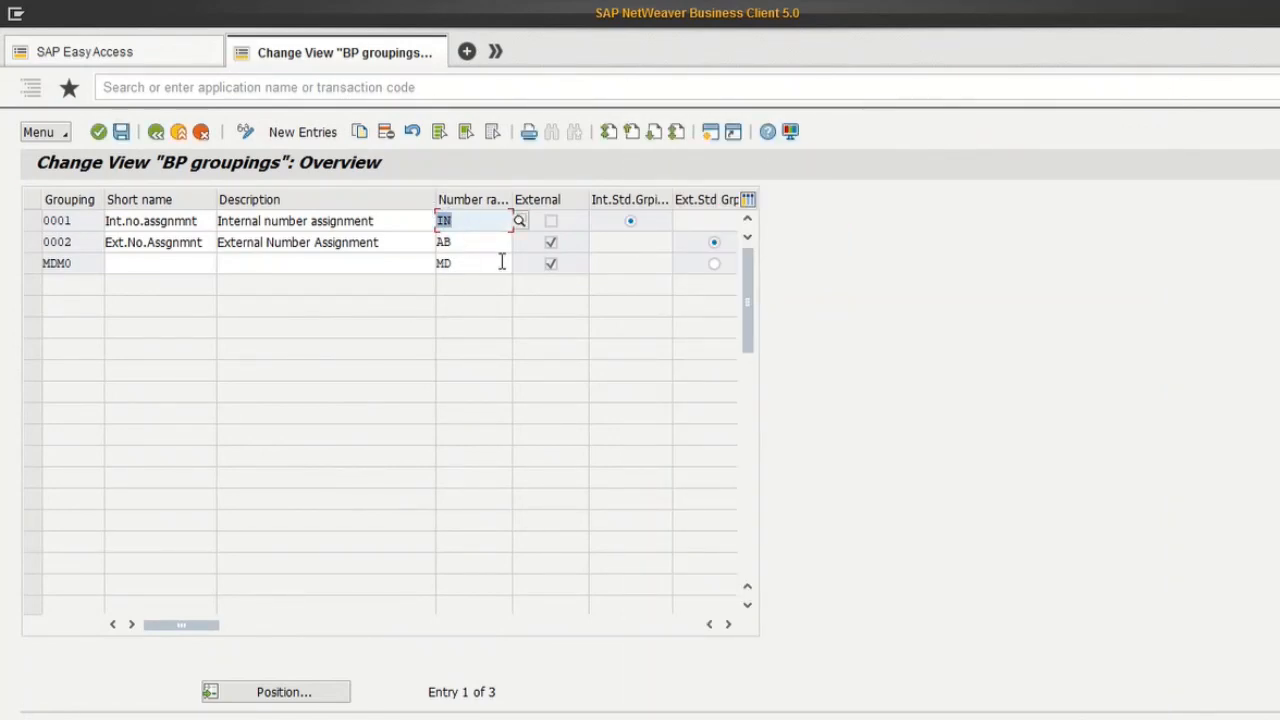
# Step: Assign number range 01 to the external grouping 0002, save it under the proposed customizing request and return to the IMG
pyautogui.click(484, 243)
pyautogui.press('BackSpace')
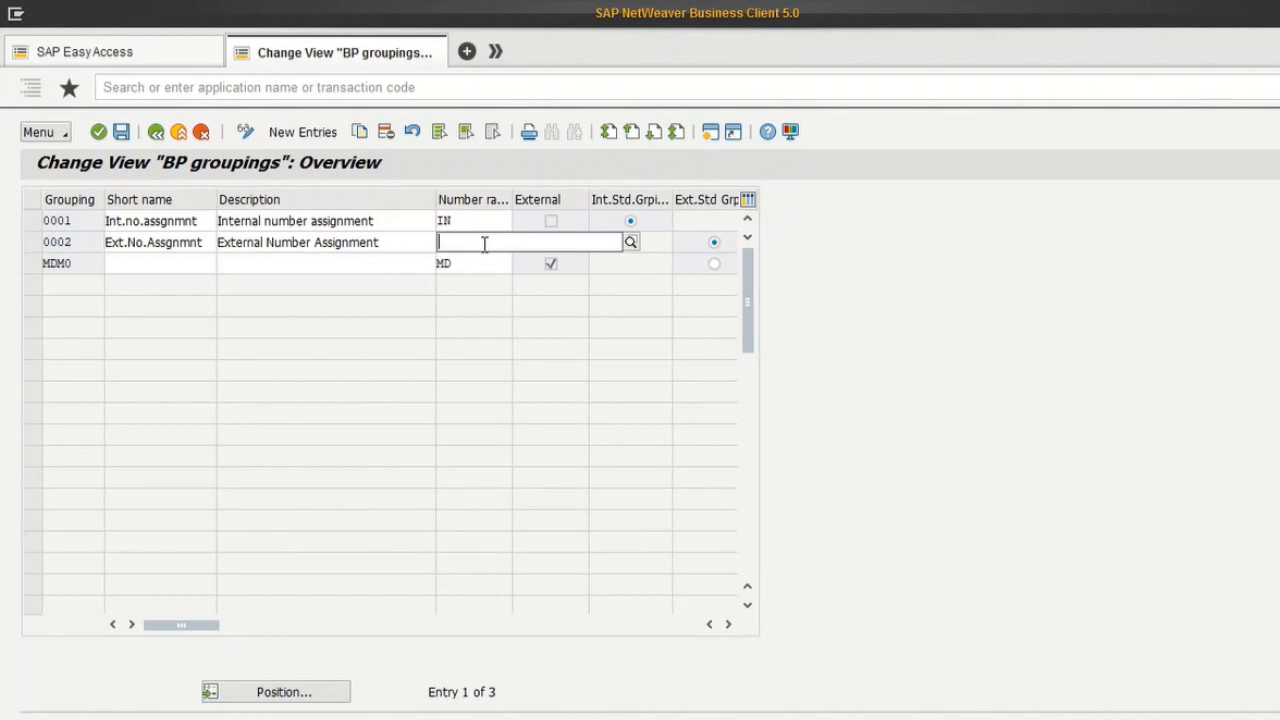
pyautogui.write('01')
pyautogui.press('Return')
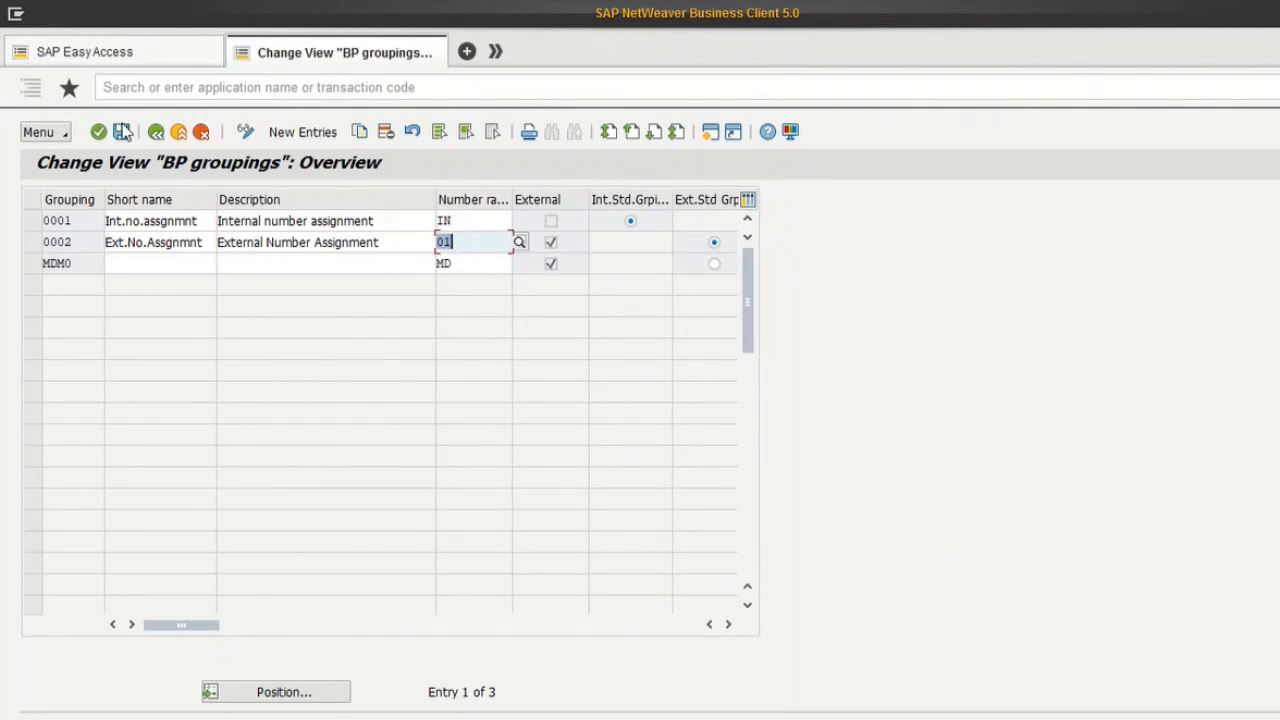
pyautogui.click(122, 133)
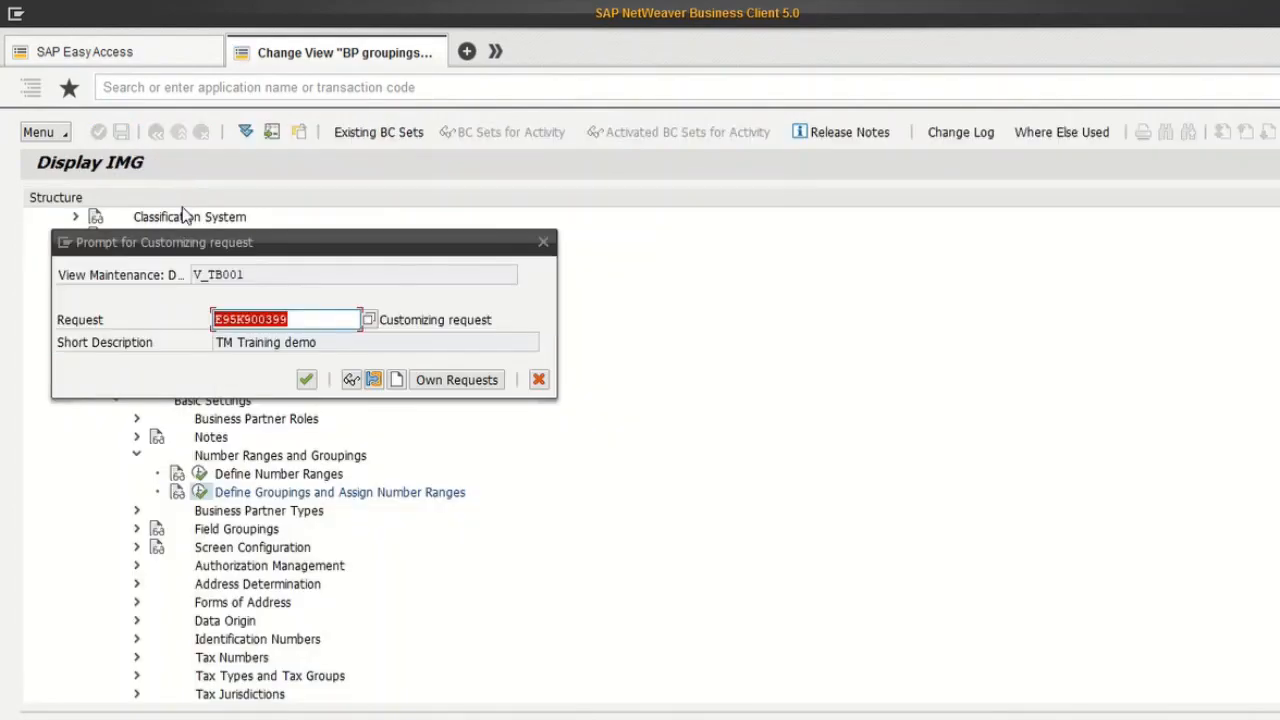
pyautogui.click(306, 380)
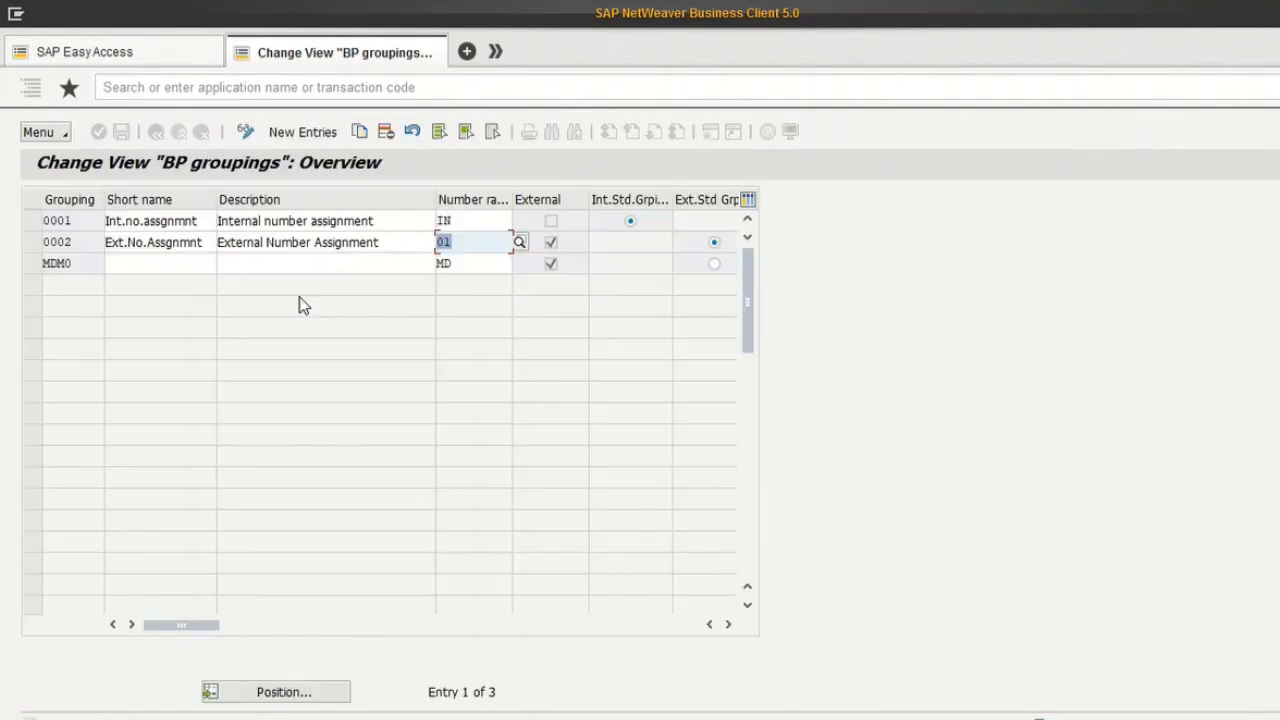
pyautogui.click(155, 131)
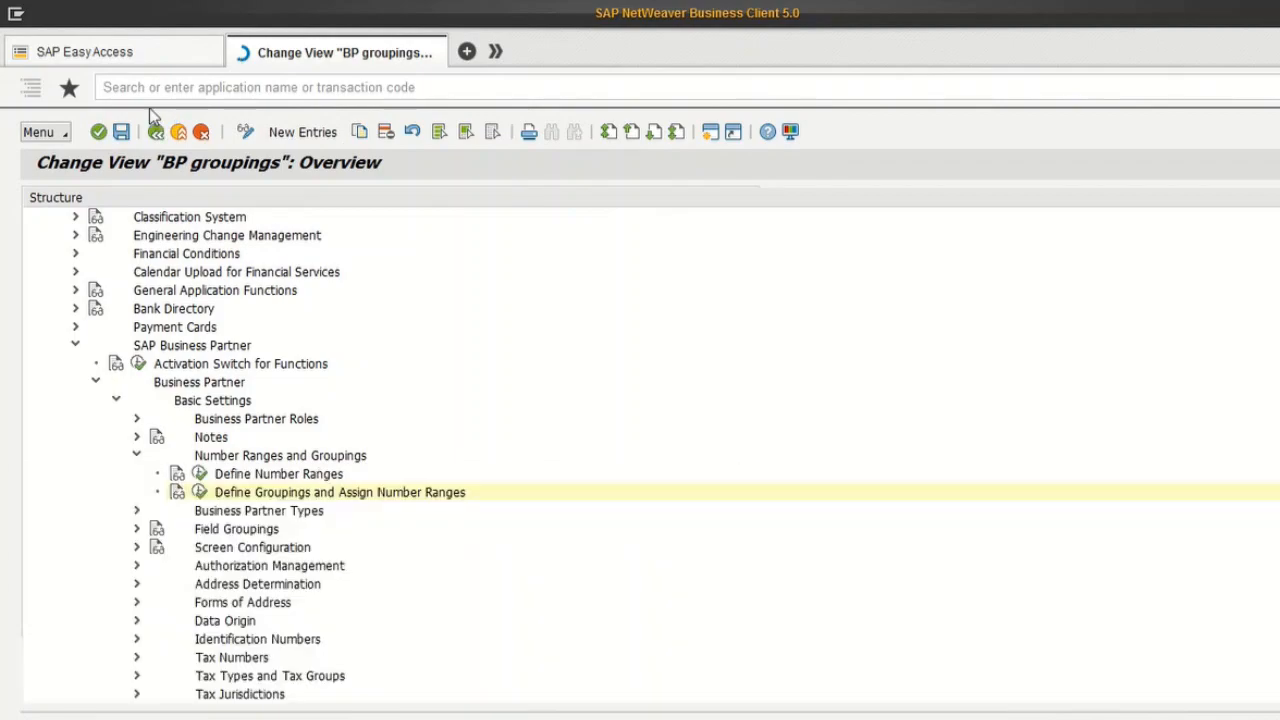
# Step: In the CIF session, activate the DEMO_CIF BP model again, ignoring the blocked inbound queue, and open the application log
pyautogui.click(132, 61)
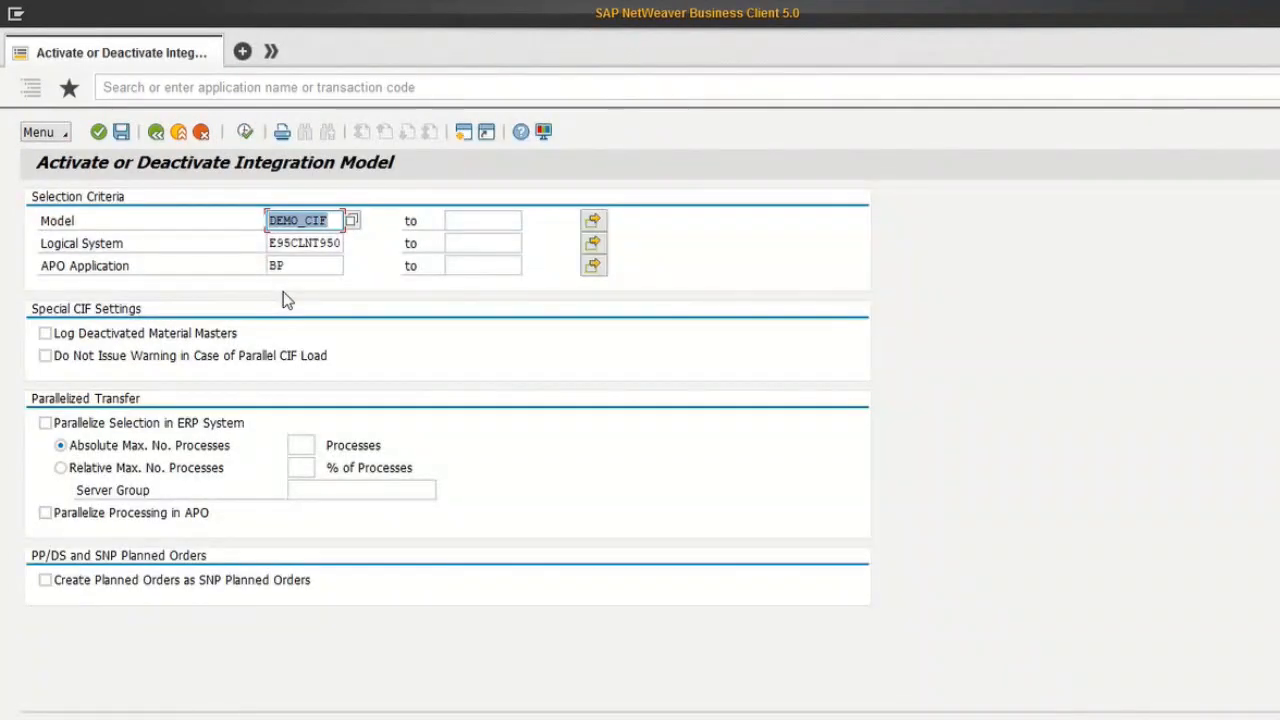
pyautogui.press('F8')
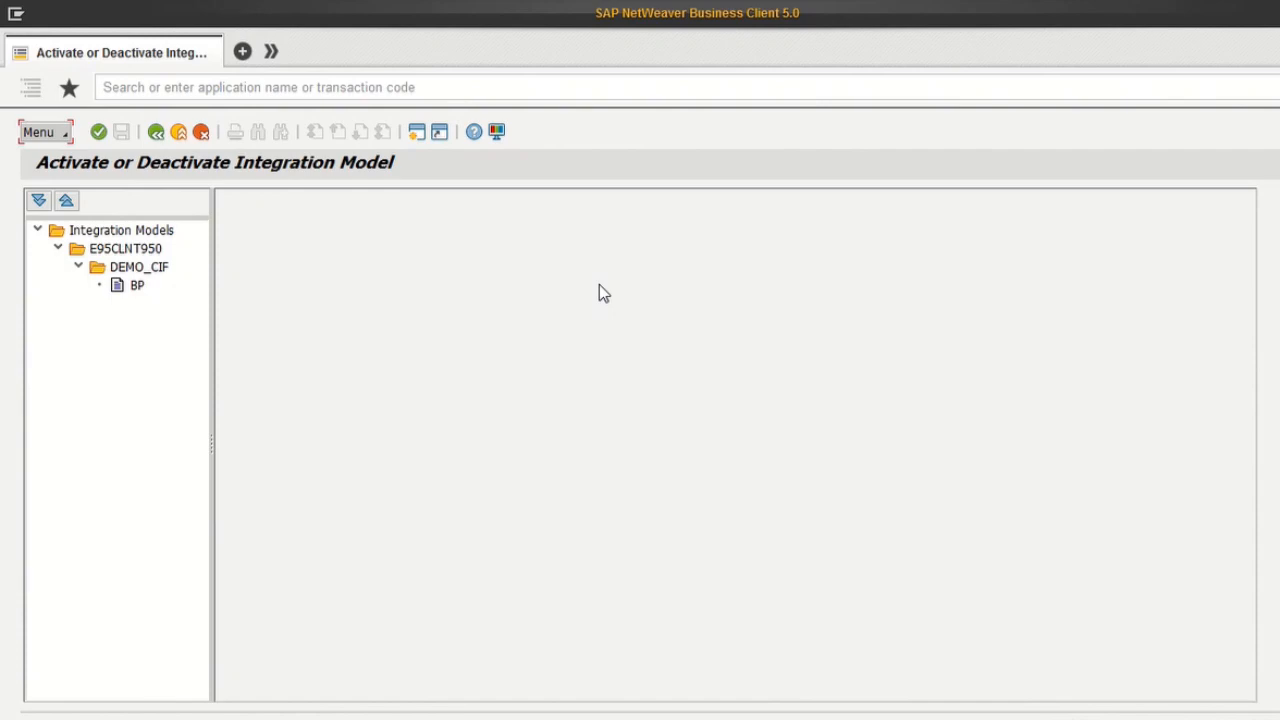
pyautogui.doubleClick(136, 288)
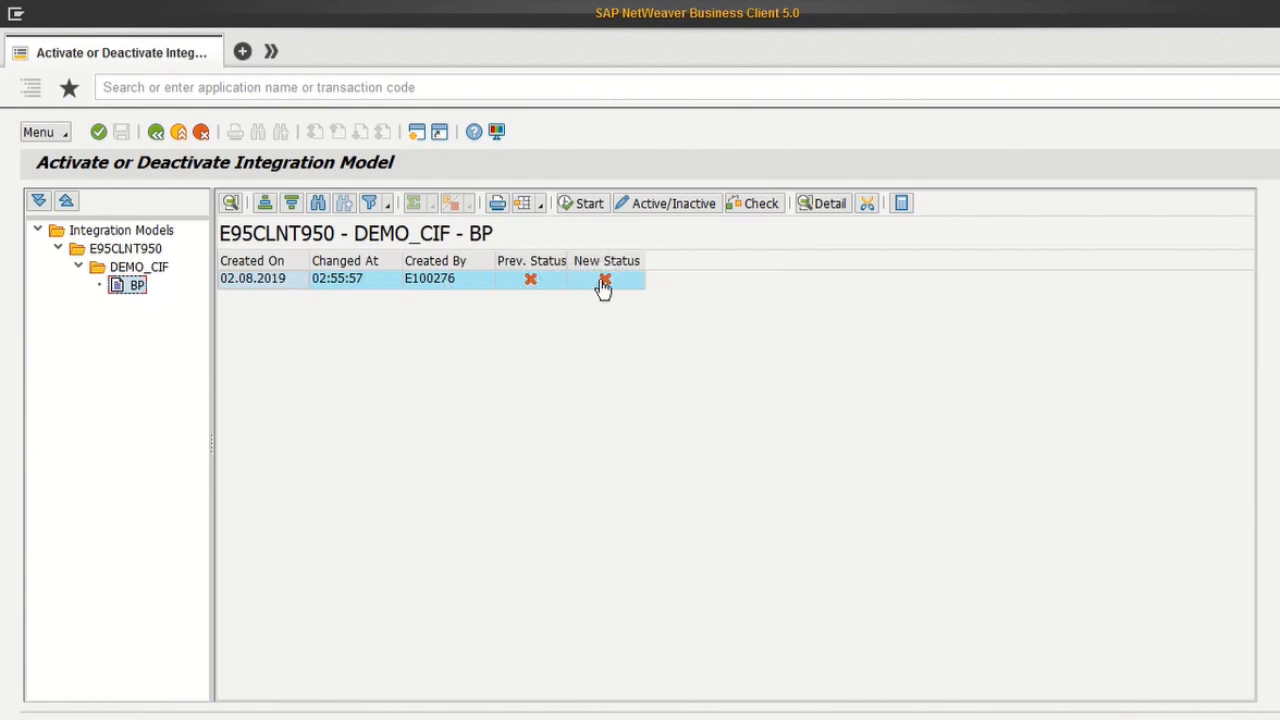
pyautogui.click(602, 283)
pyautogui.click(582, 205)
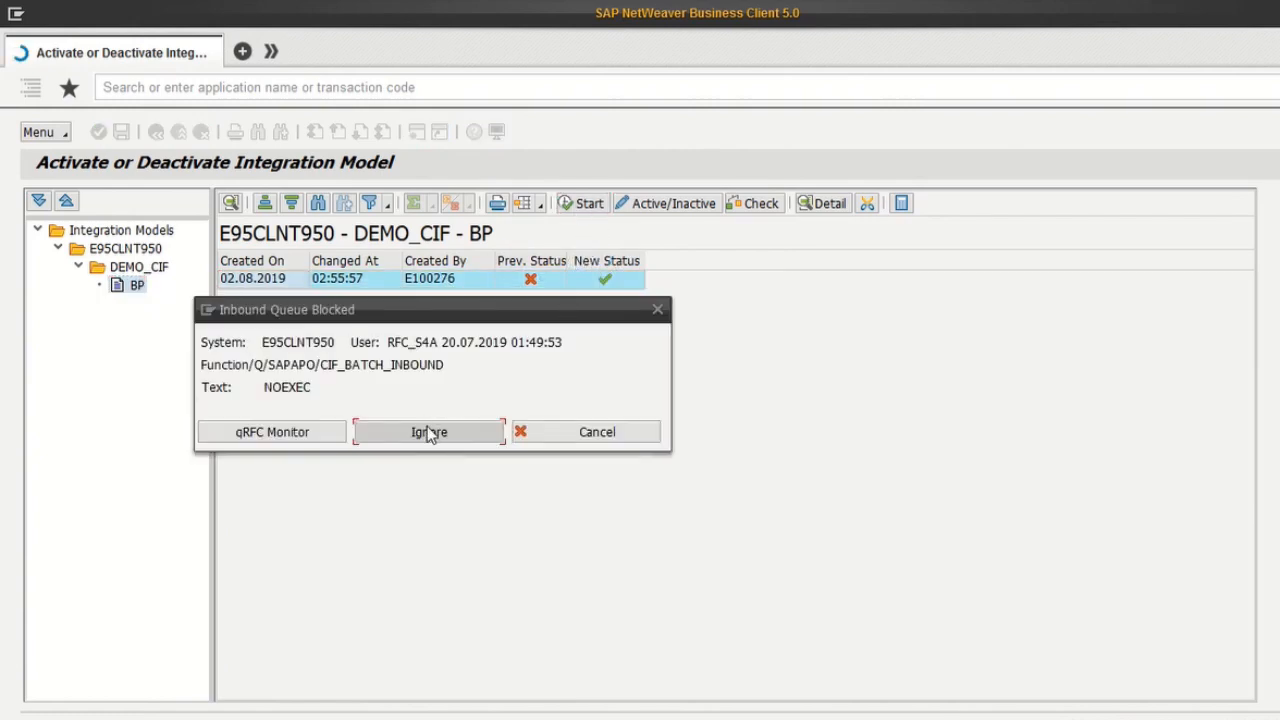
pyautogui.click(428, 428)
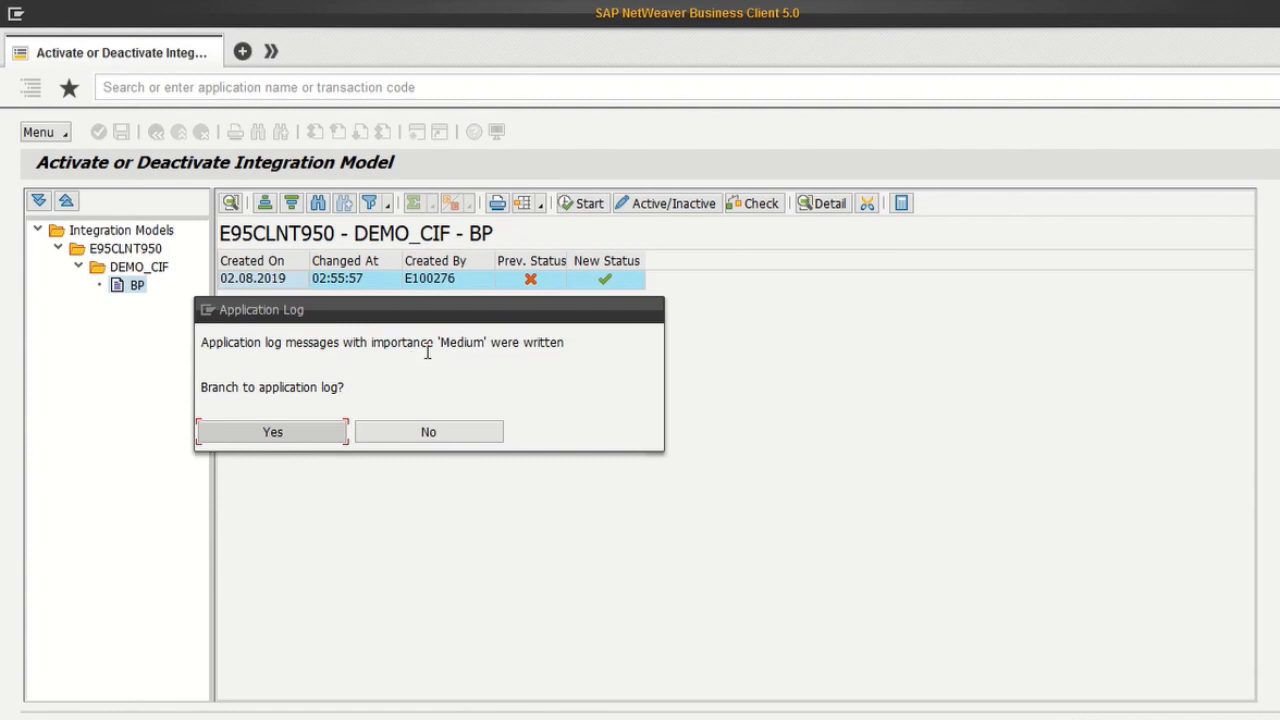
pyautogui.click(282, 430)
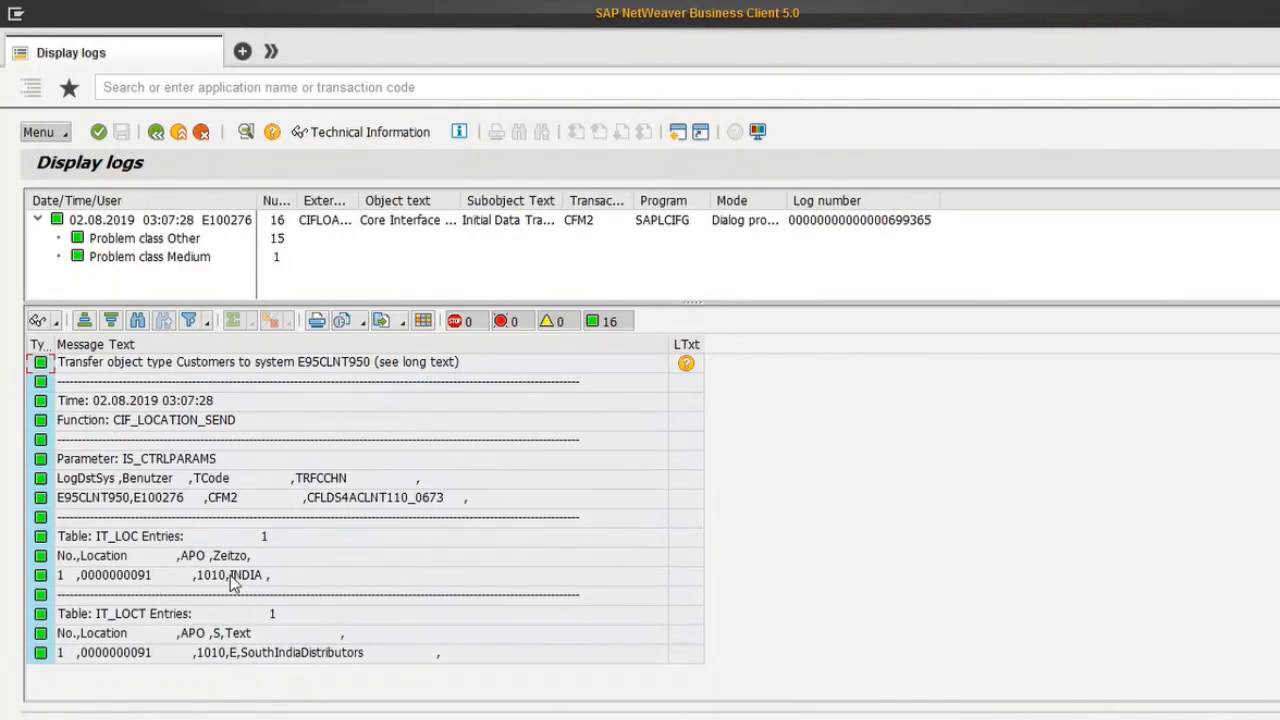
# Step: Switch to the other session, open transaction BP and check the transferred business partner's name and address data
pyautogui.hotkey('alt', 'Tab')
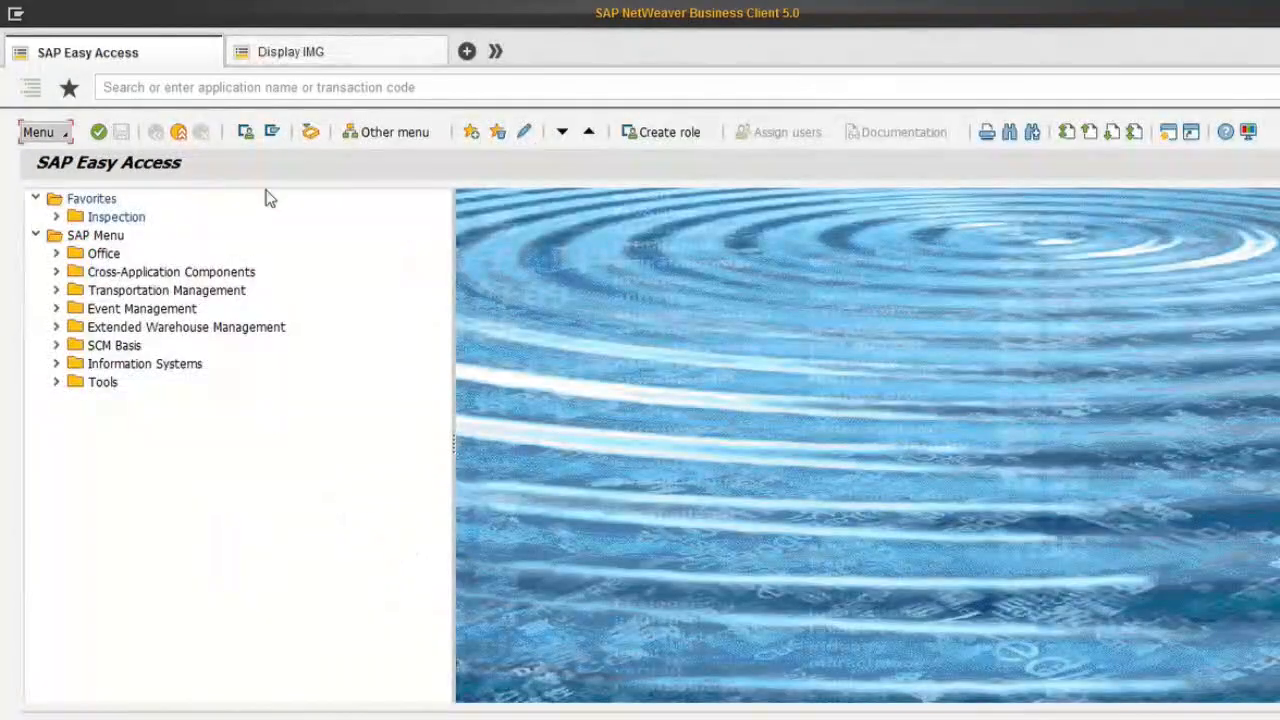
pyautogui.click(268, 87)
pyautogui.write('bp')
pyautogui.press('Return')
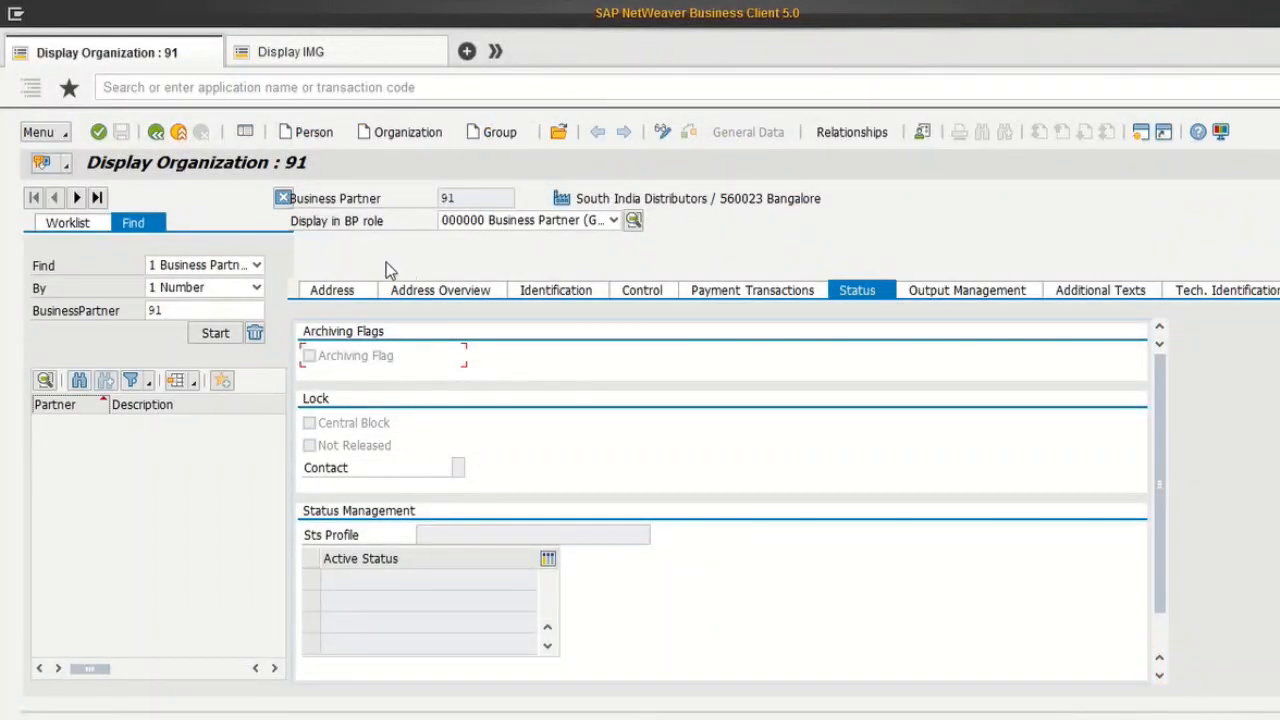
pyautogui.click(333, 290)
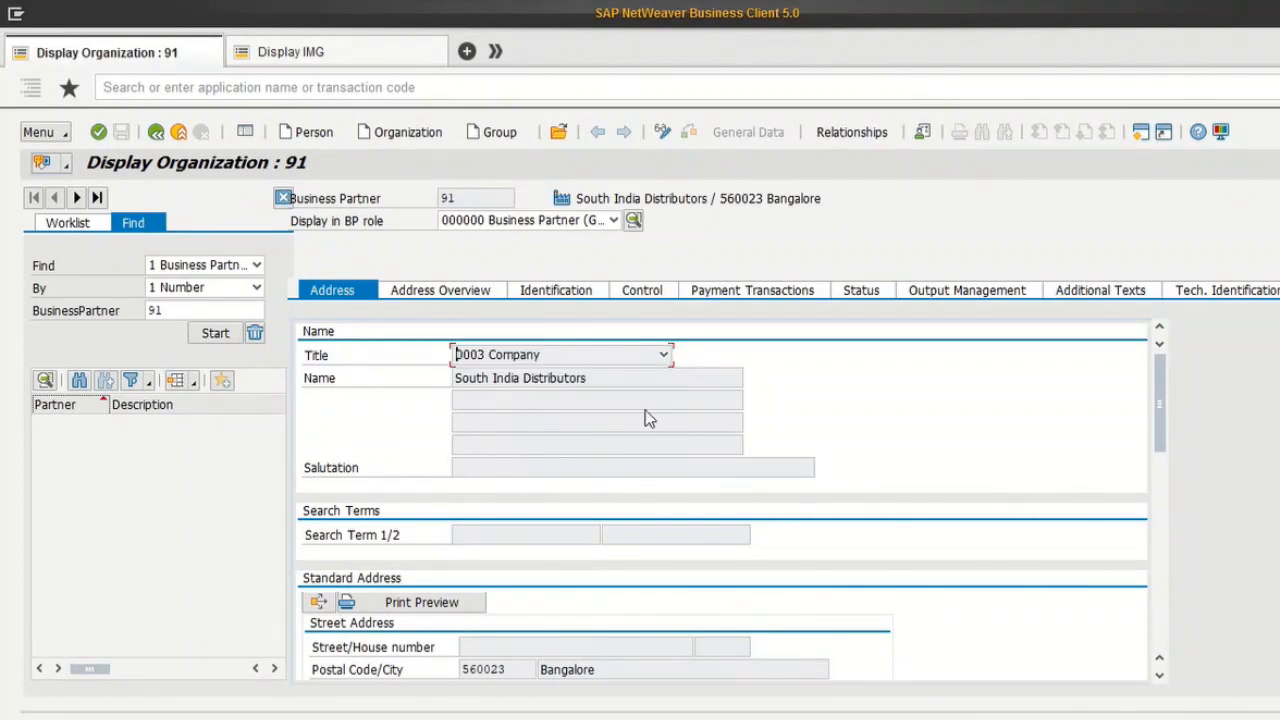
pyautogui.moveTo(1165, 442); pyautogui.dragTo(1165, 487)
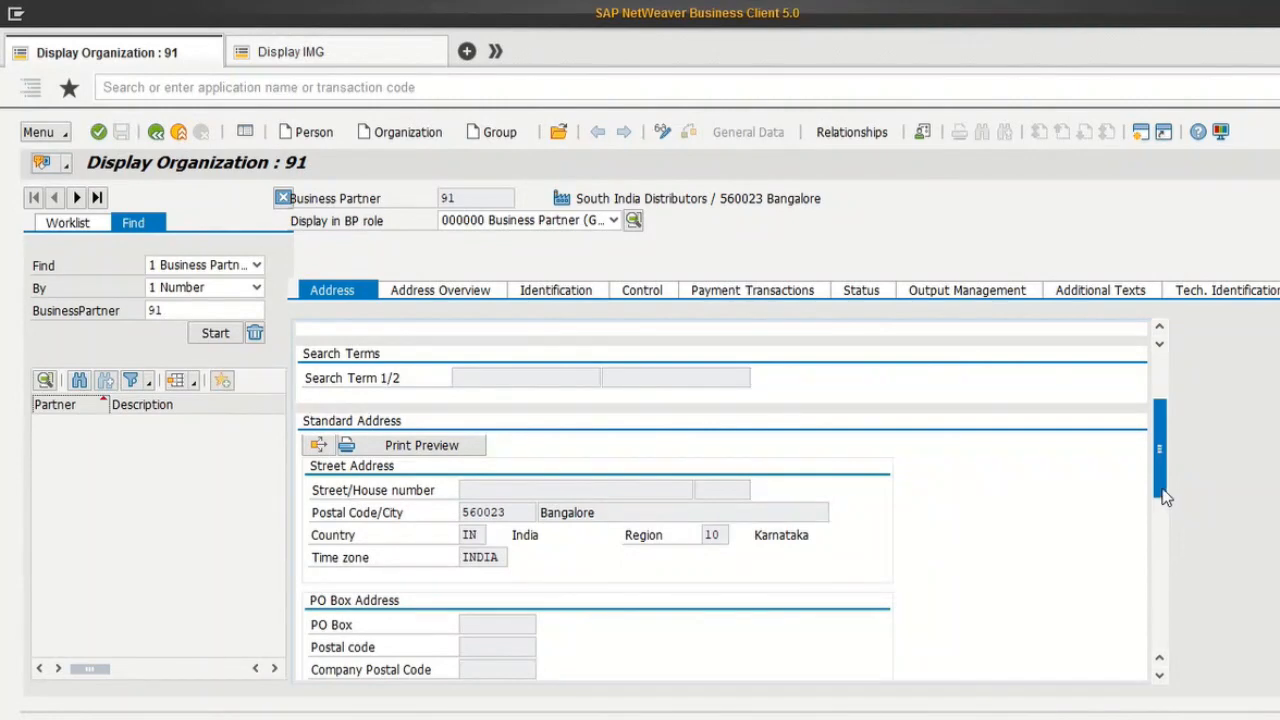
pyautogui.scroll(1, 1163, 491)
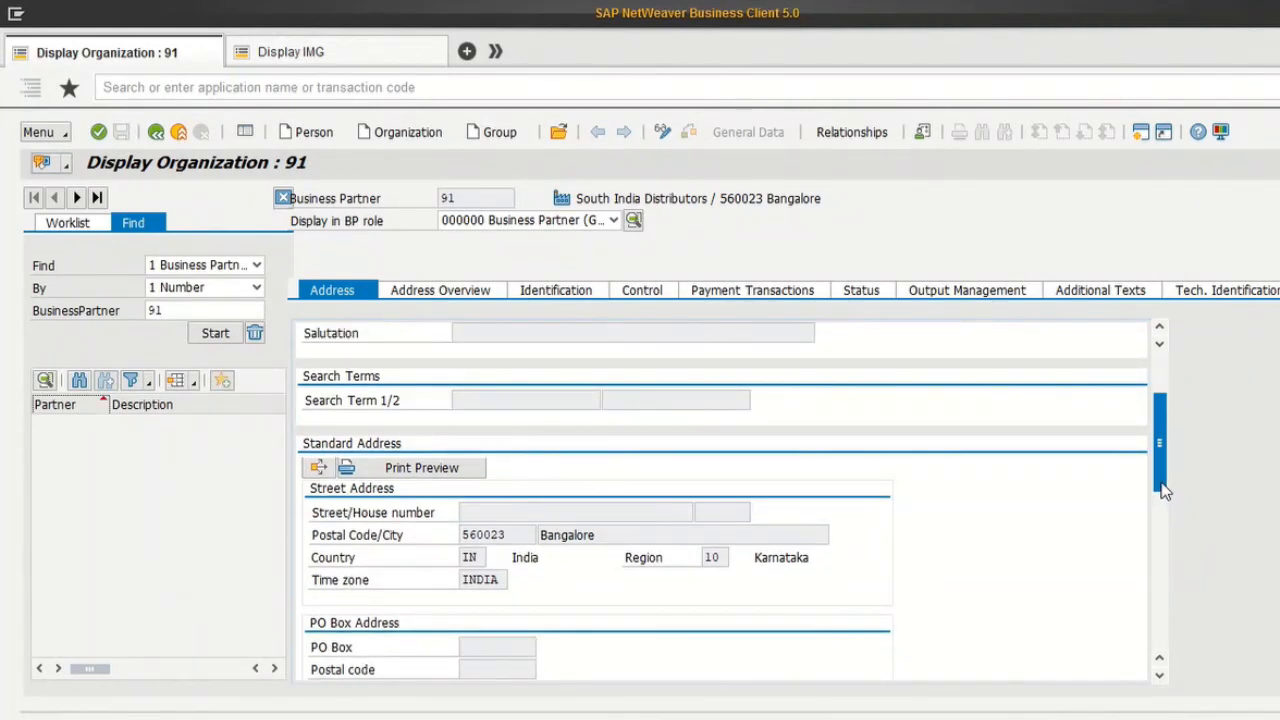
pyautogui.scroll(1, 1158, 445)
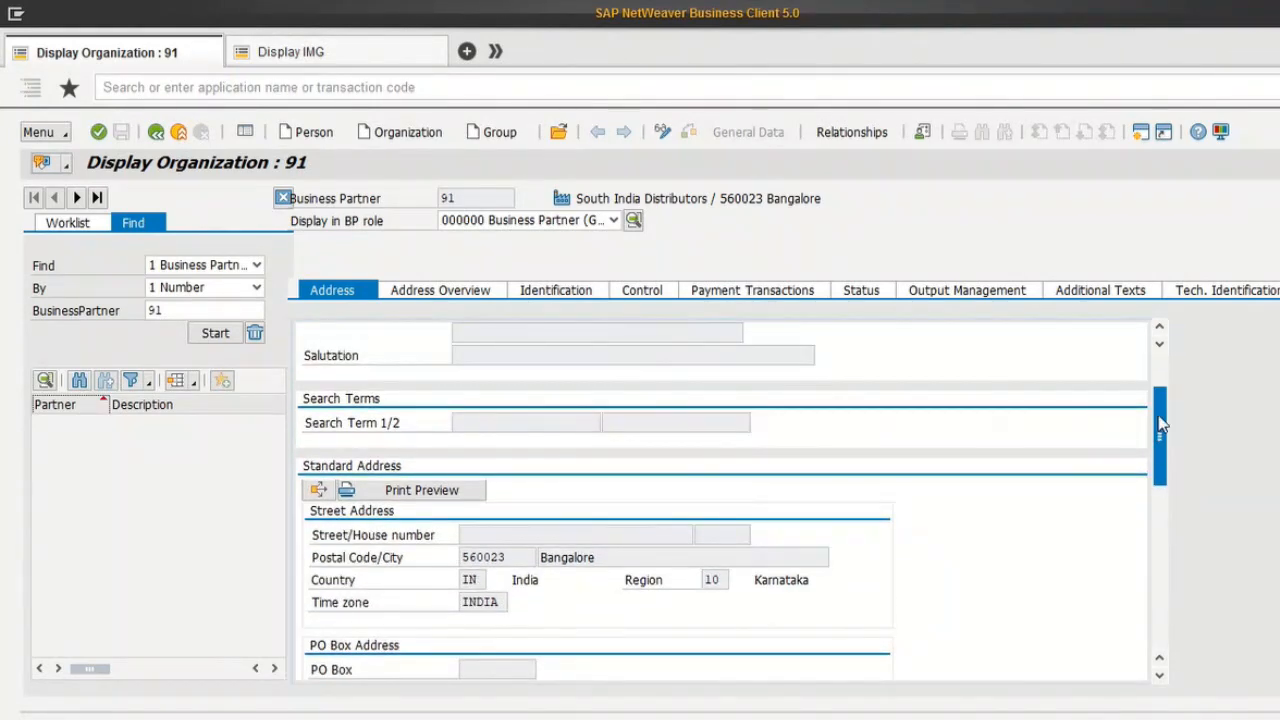
pyautogui.moveTo(1160, 424); pyautogui.dragTo(1160, 350)
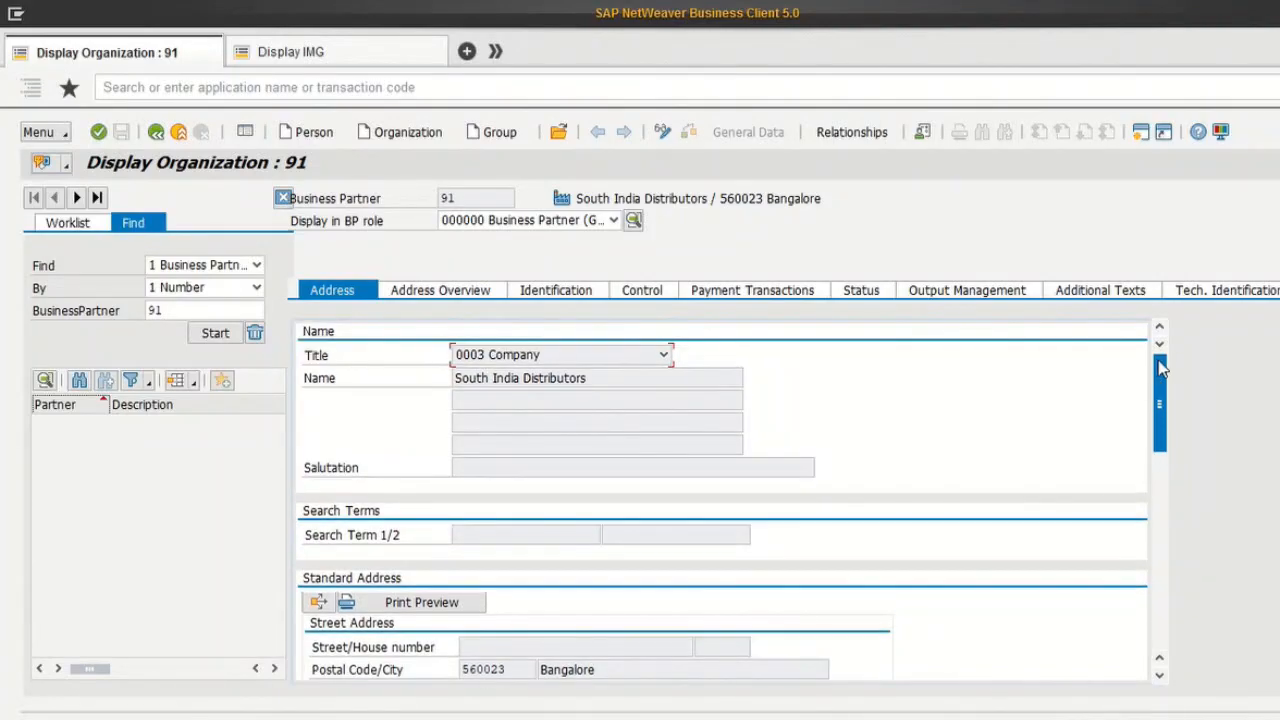
# Step: In the IMG session, open transaction /SCMTMS/LOC3 and display the location created for the transferred customer
pyautogui.click(318, 60)
pyautogui.click(309, 88)
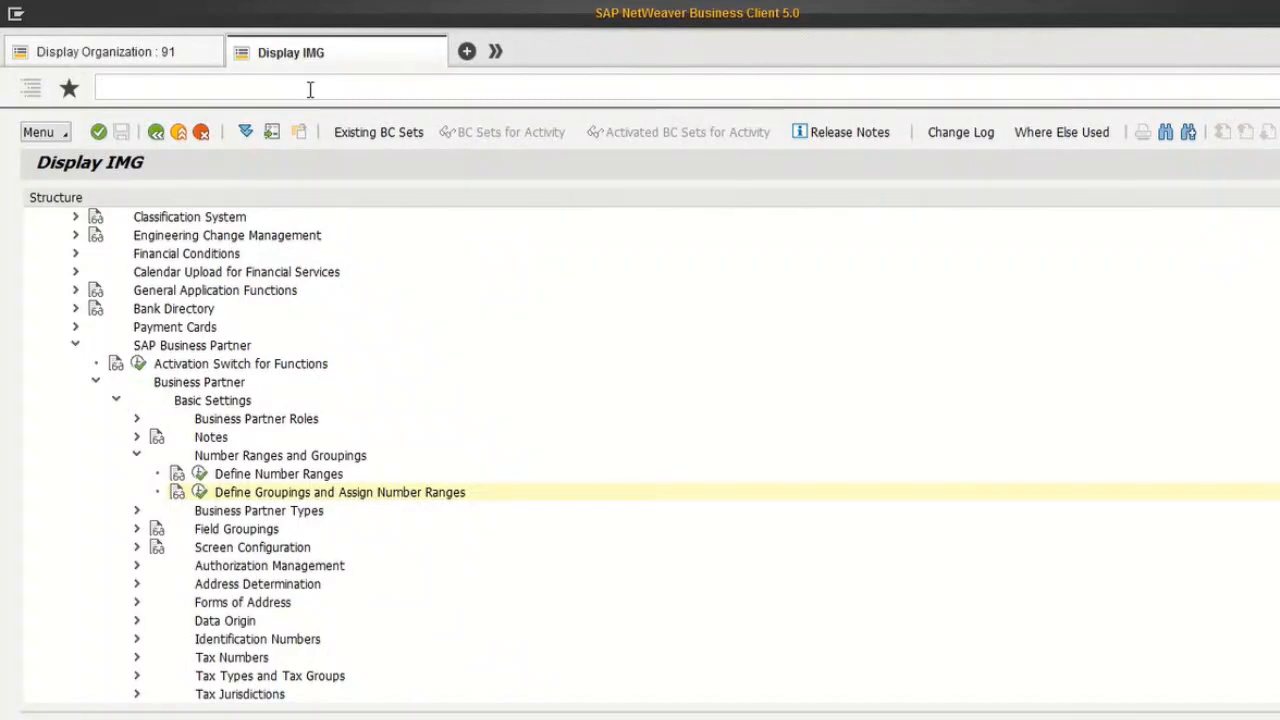
pyautogui.write('/n/scmtms/loc3')
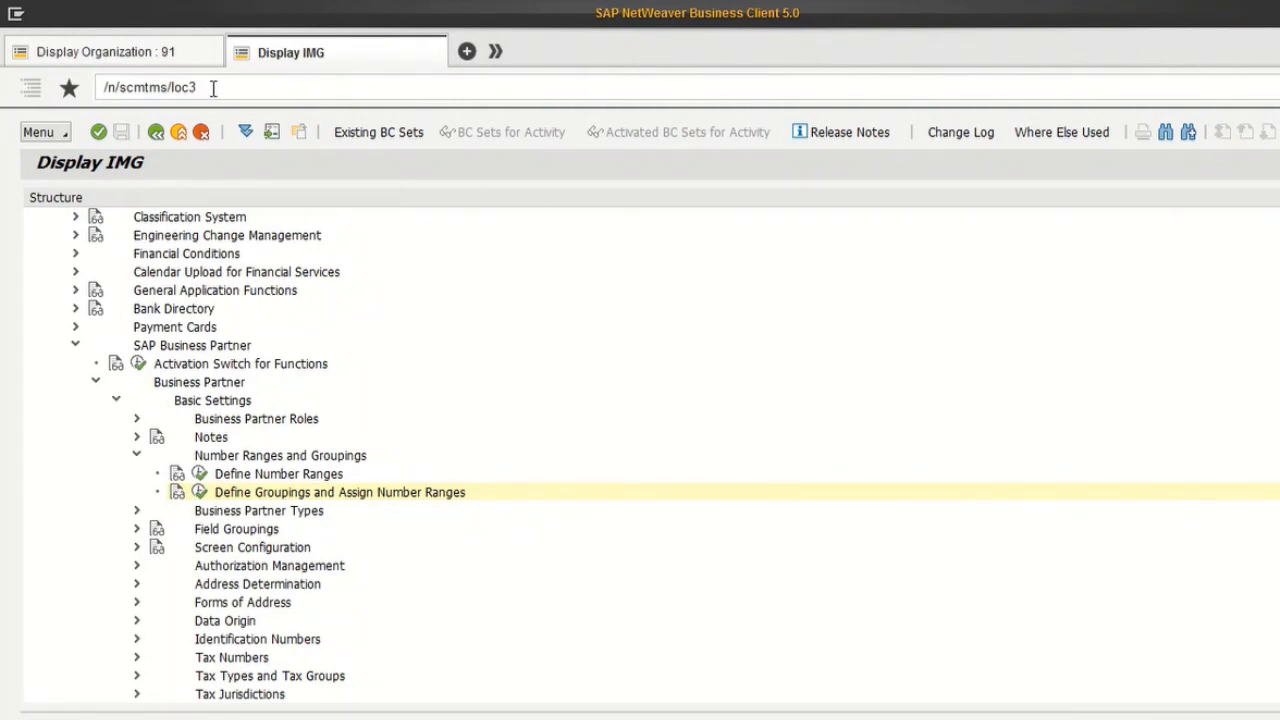
pyautogui.press('Return')
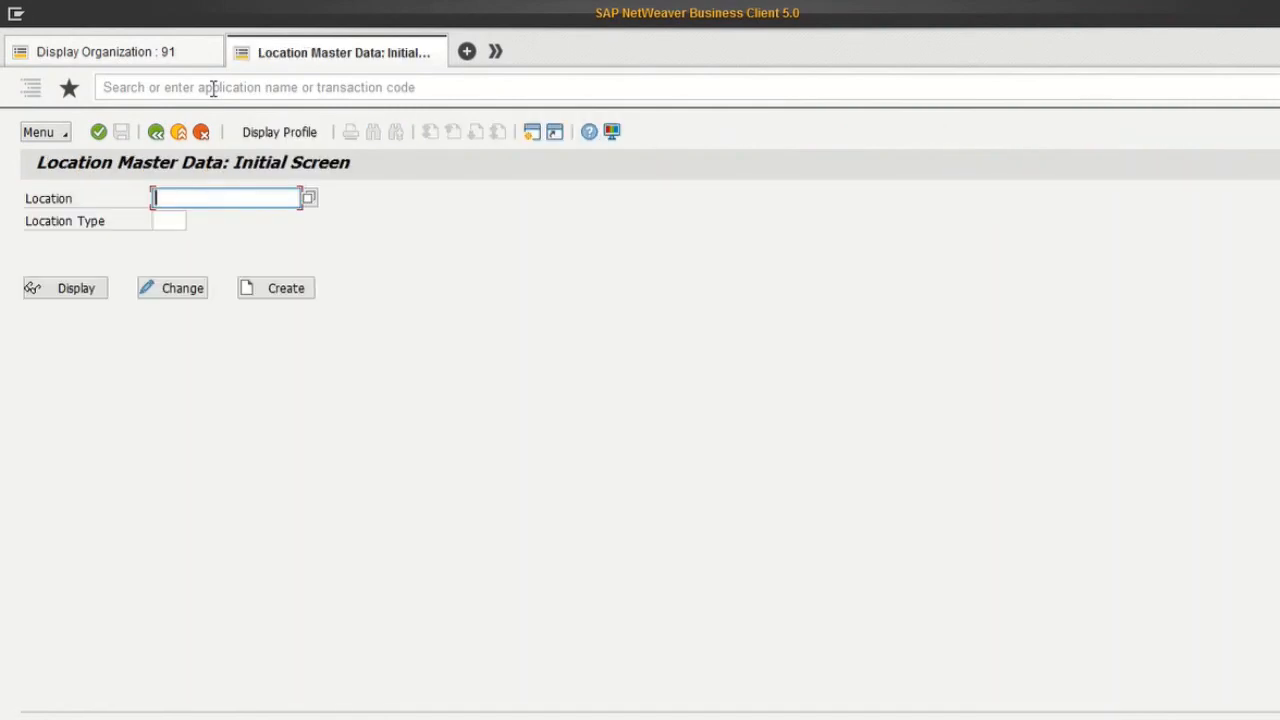
pyautogui.press('Down')
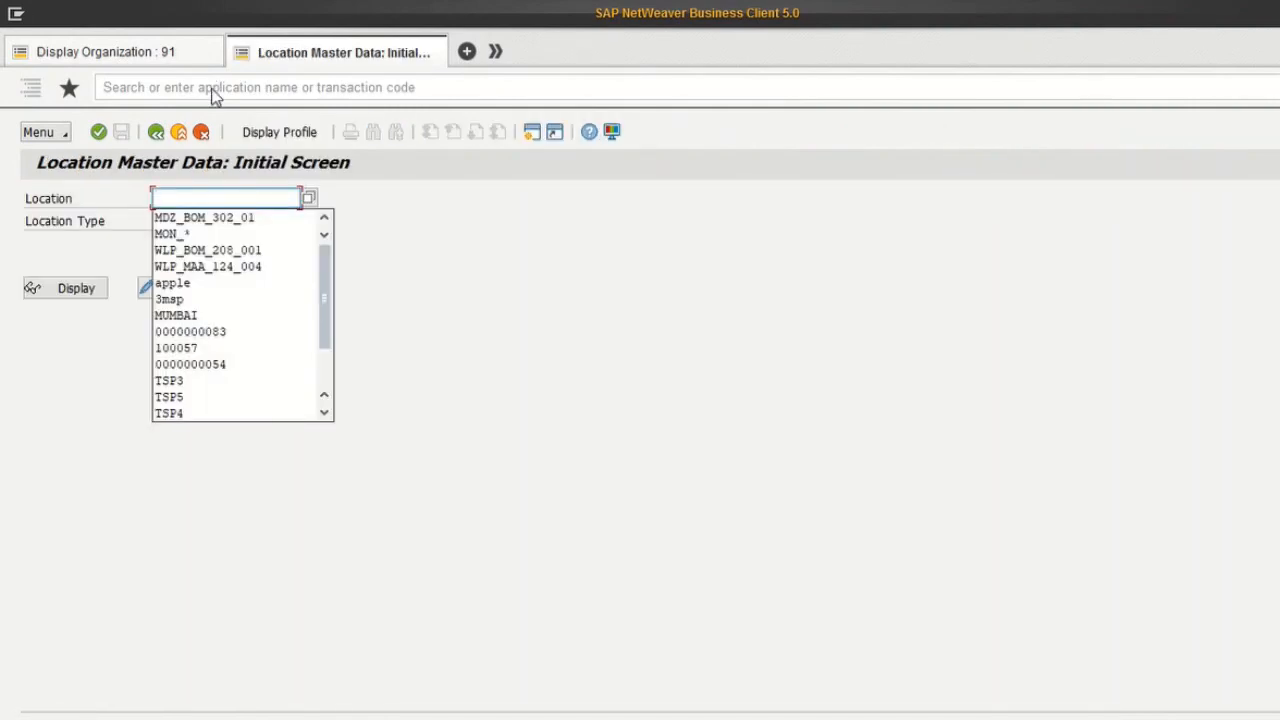
pyautogui.write('00000000')
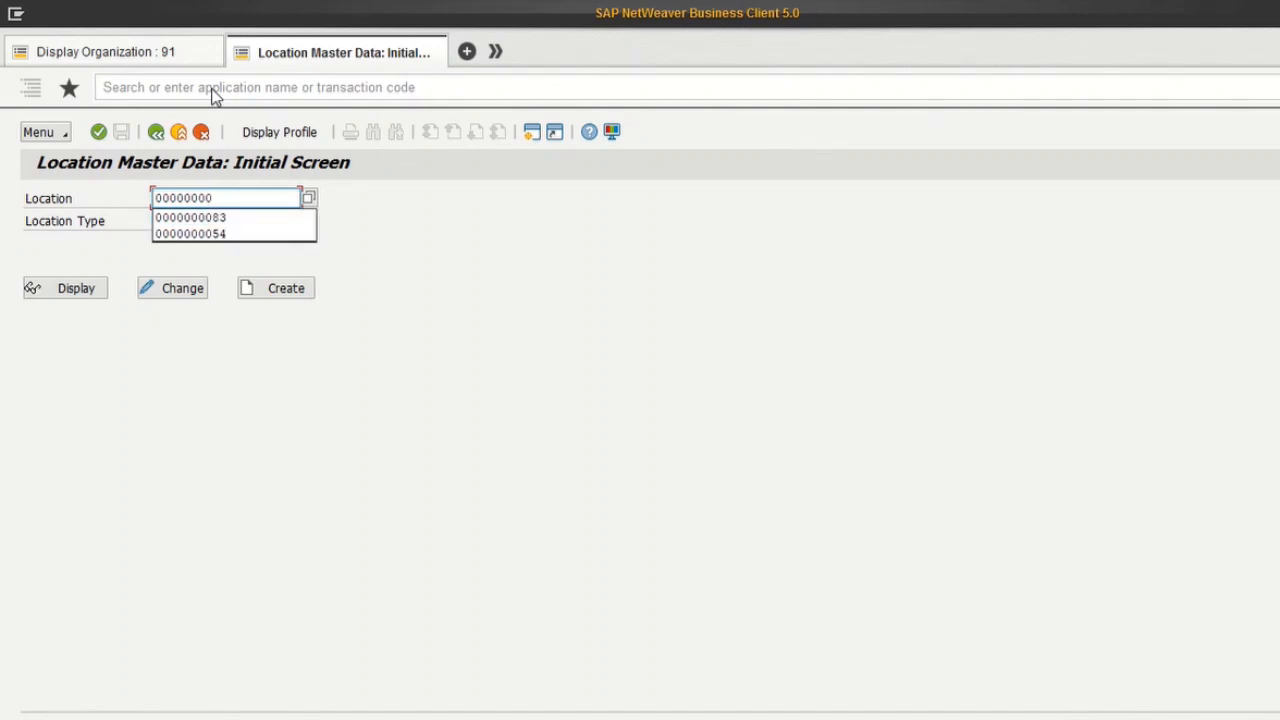
pyautogui.write('91')
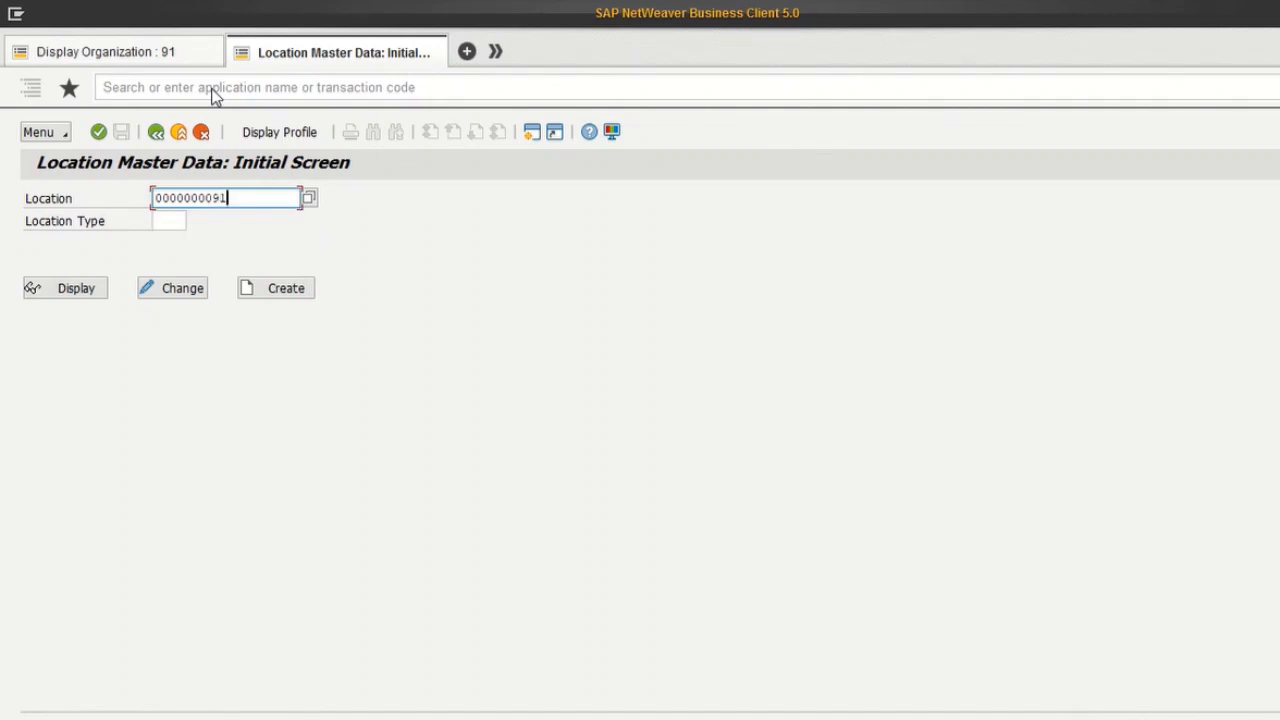
pyautogui.press('Return')
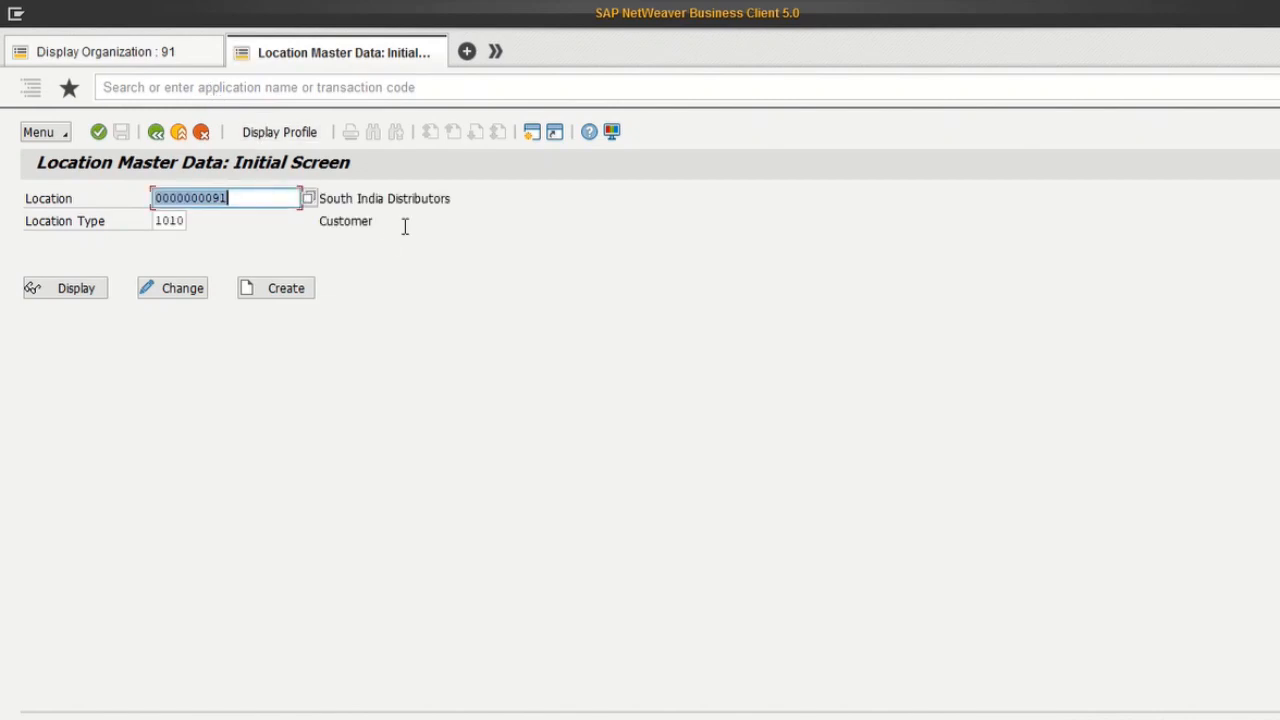
pyautogui.click(87, 293)
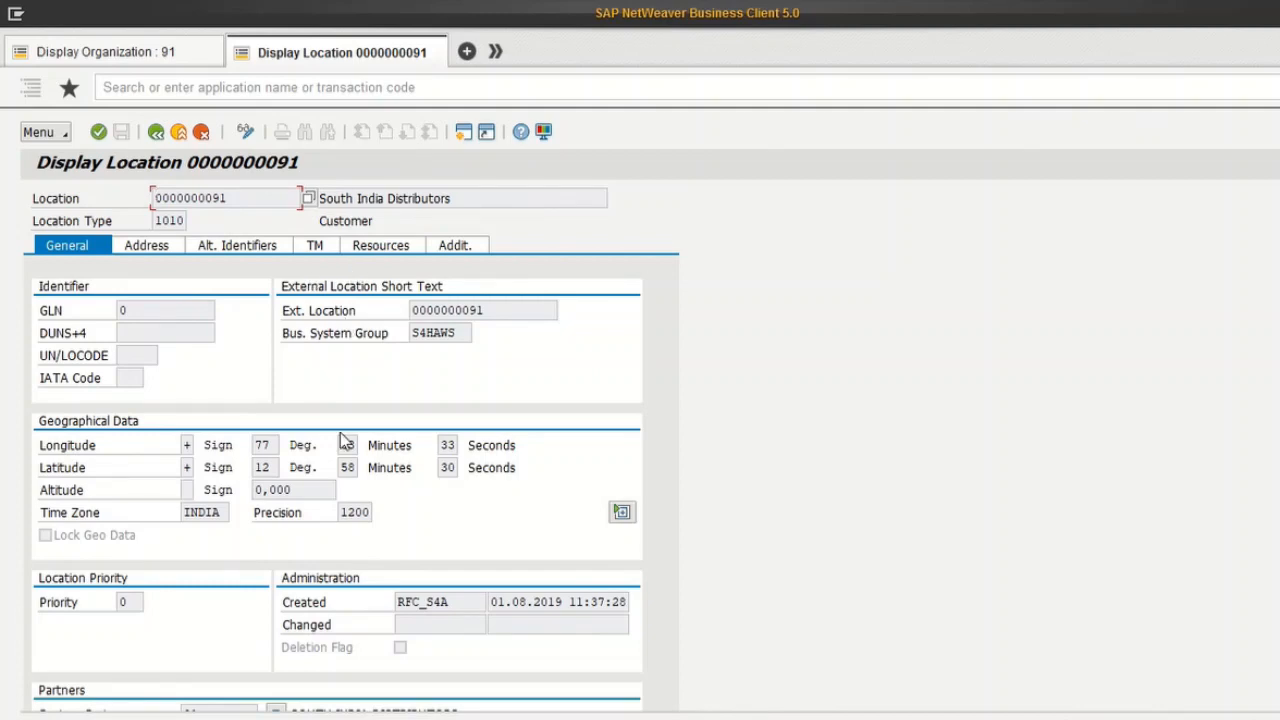
# Step: Check the location's general data, geographical coordinates, assigned business partner and address data
pyautogui.scroll(-3, 360, 475)
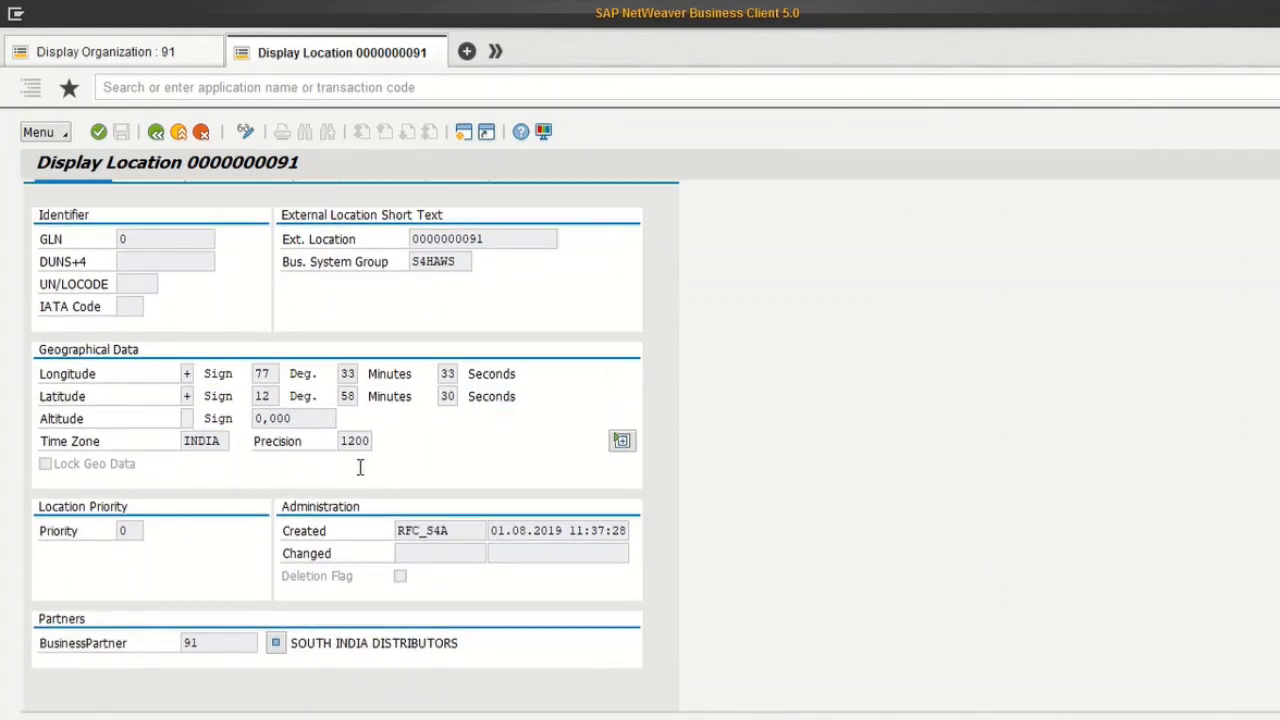
pyautogui.scroll(3, 360, 468)
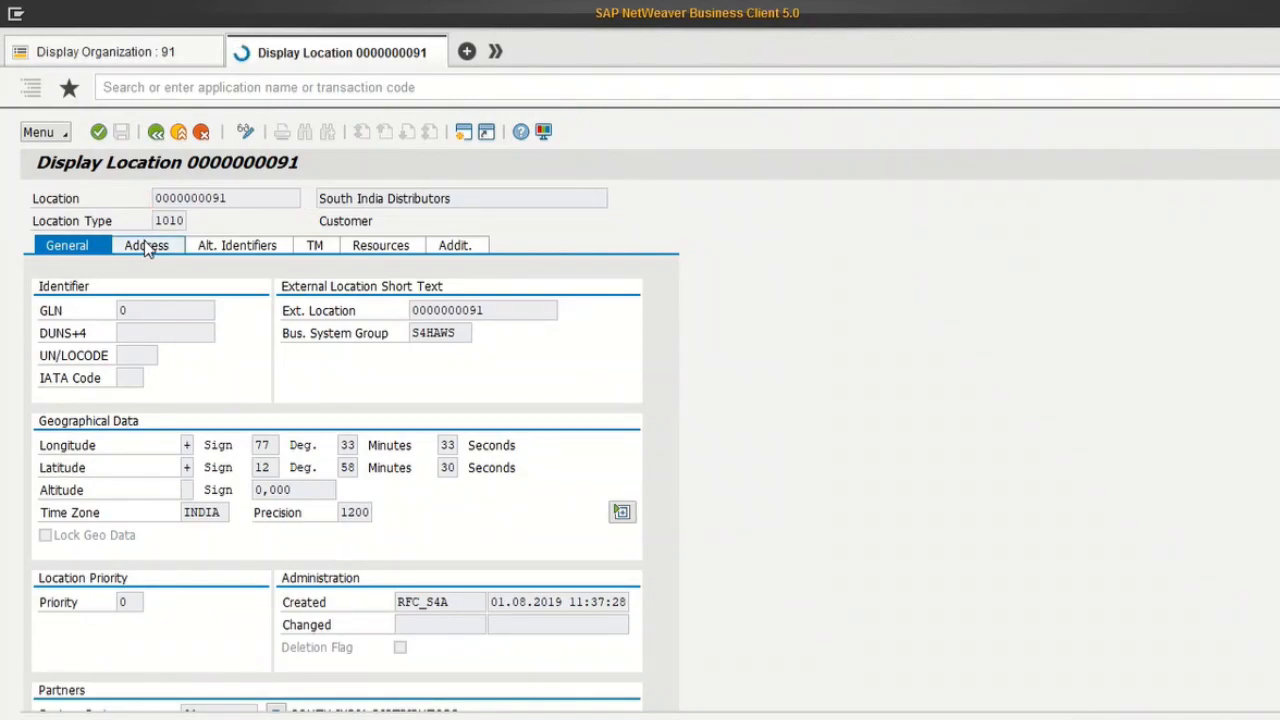
pyautogui.click(146, 247)
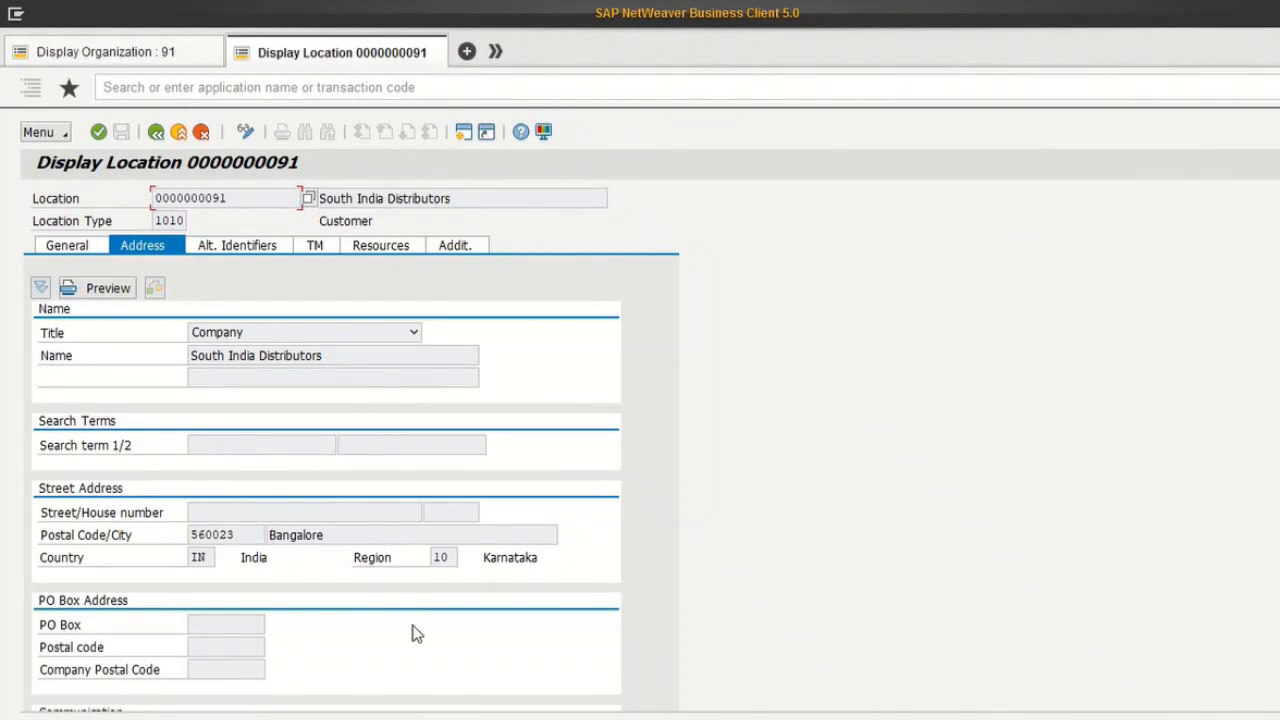
# Step: Switch to the CIF session, open transaction BP, find the business partner by name *South* and display it
pyautogui.hotkey('alt', 'Tab')
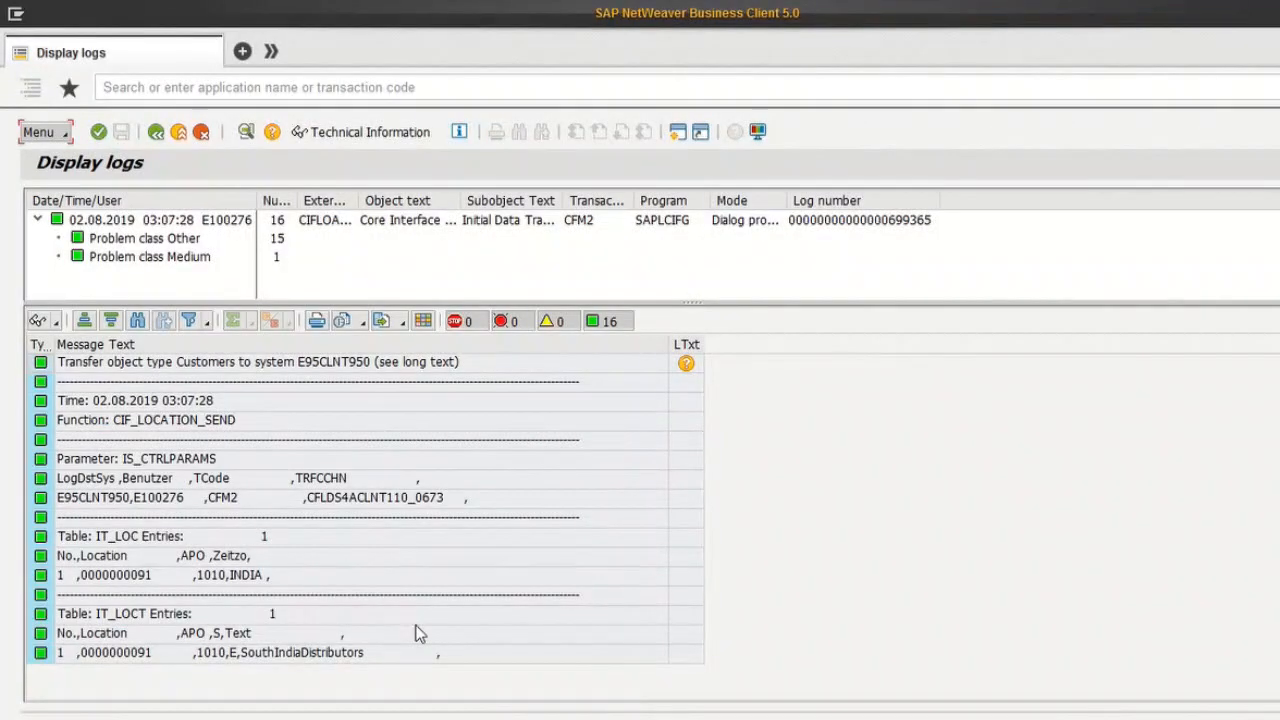
pyautogui.click(309, 88)
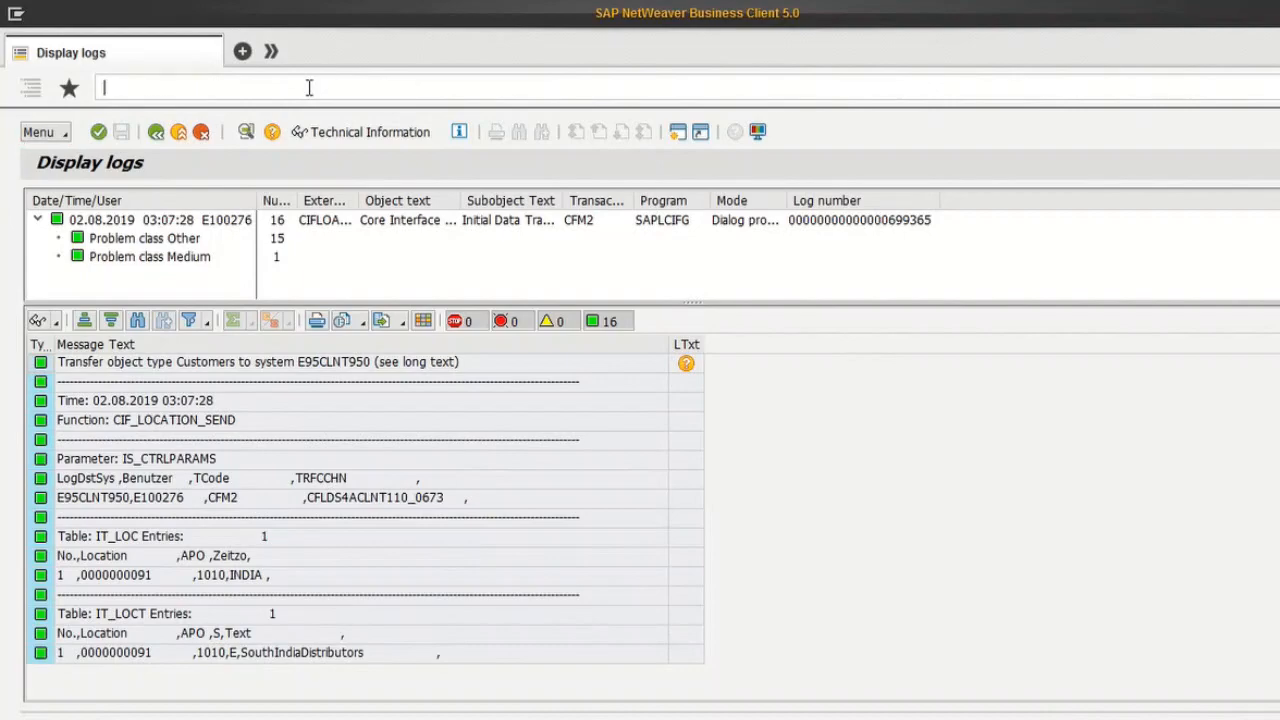
pyautogui.write('/nbp')
pyautogui.press('Return')
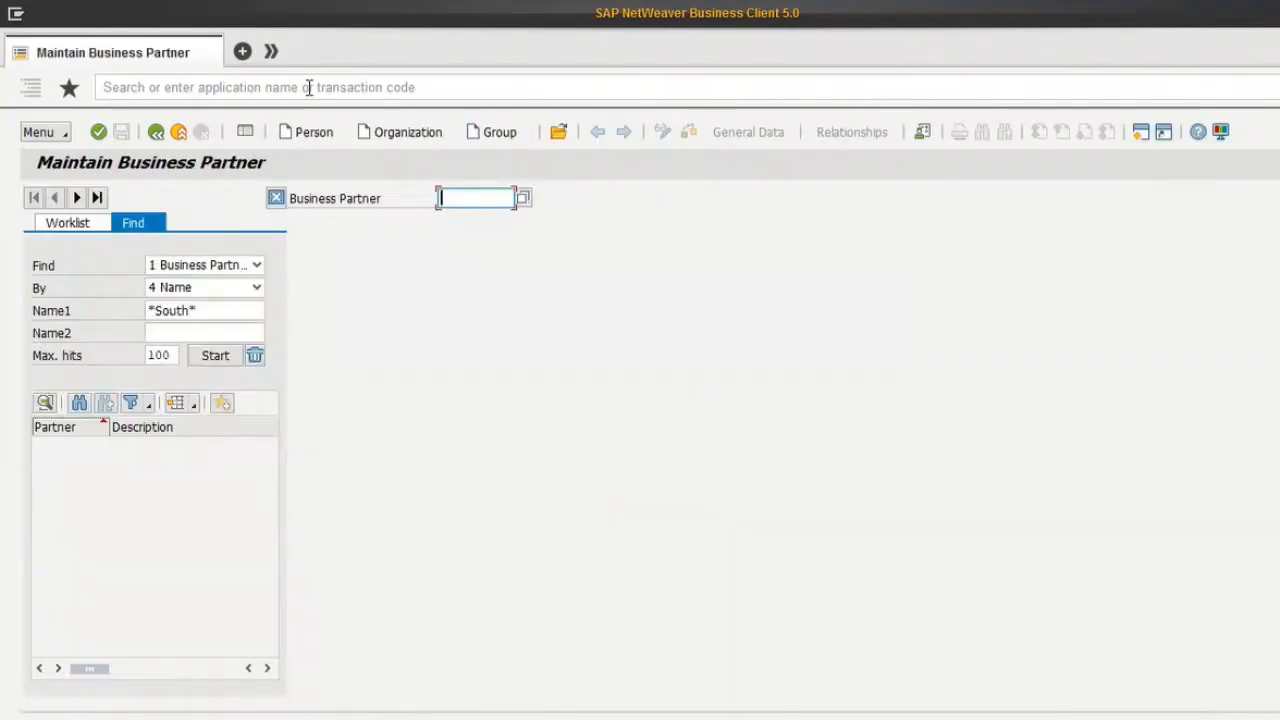
pyautogui.press('BackSpace')
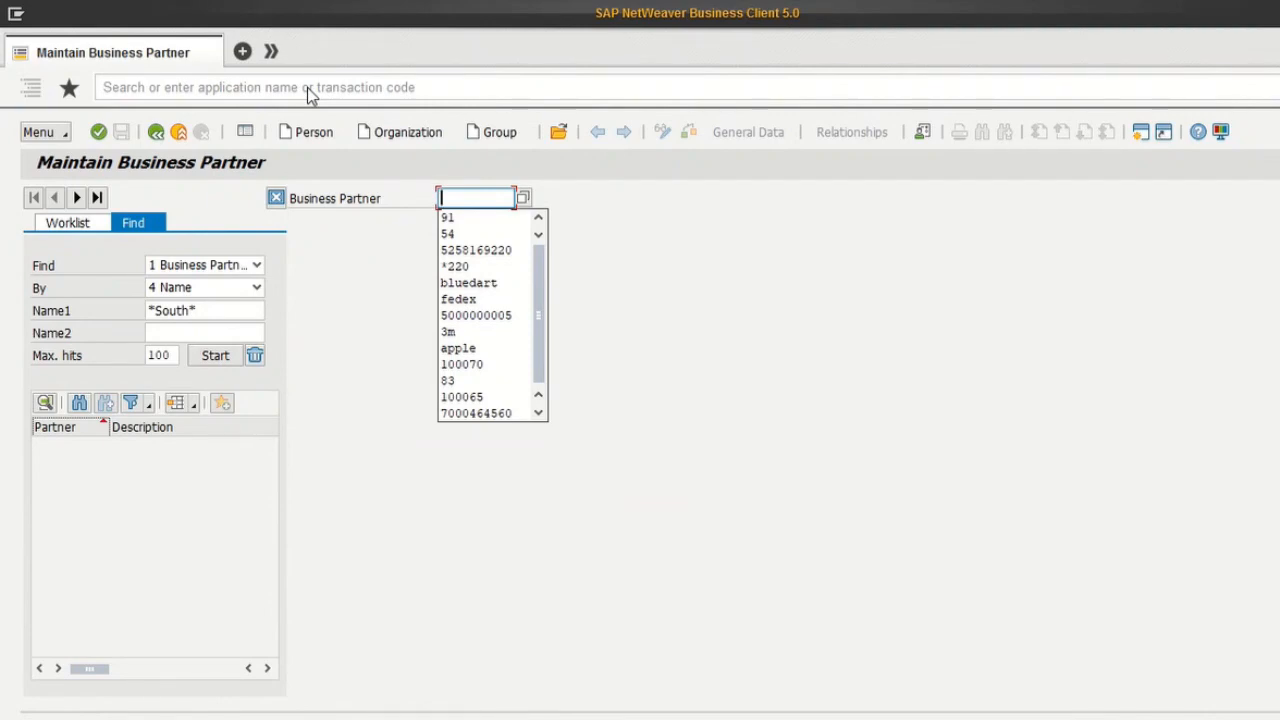
pyautogui.click(209, 357)
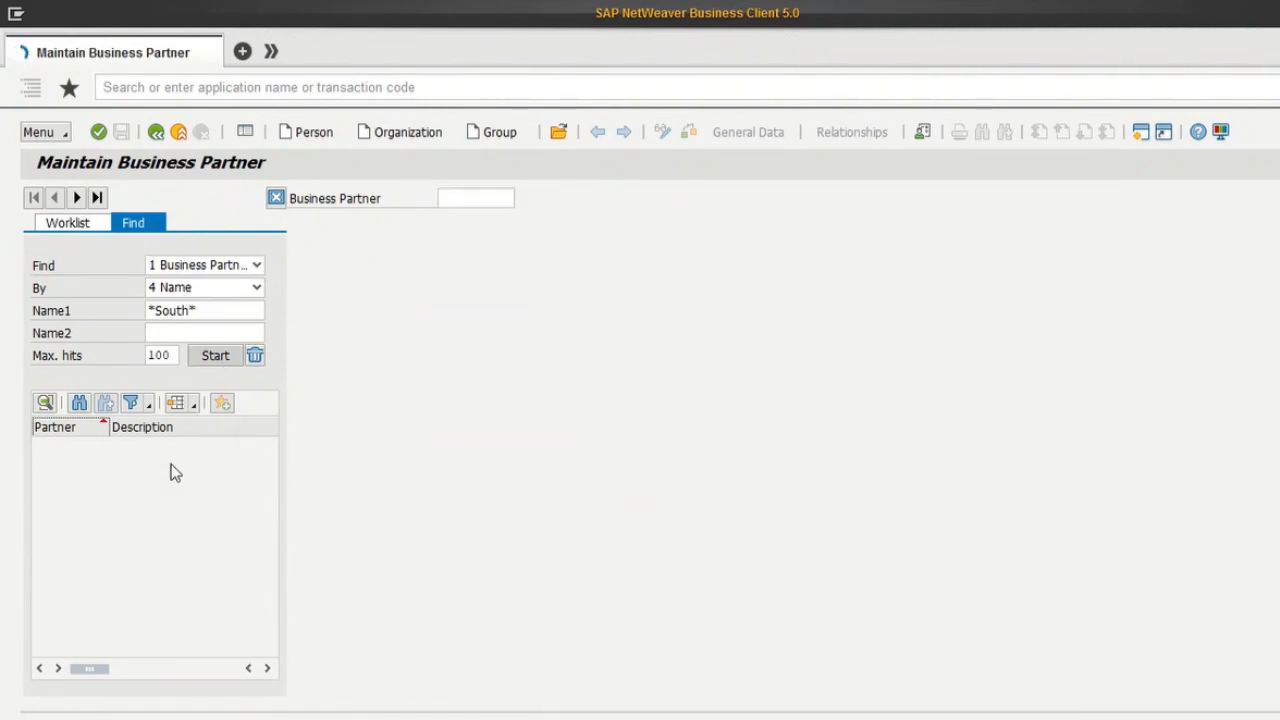
pyautogui.doubleClick(80, 452)
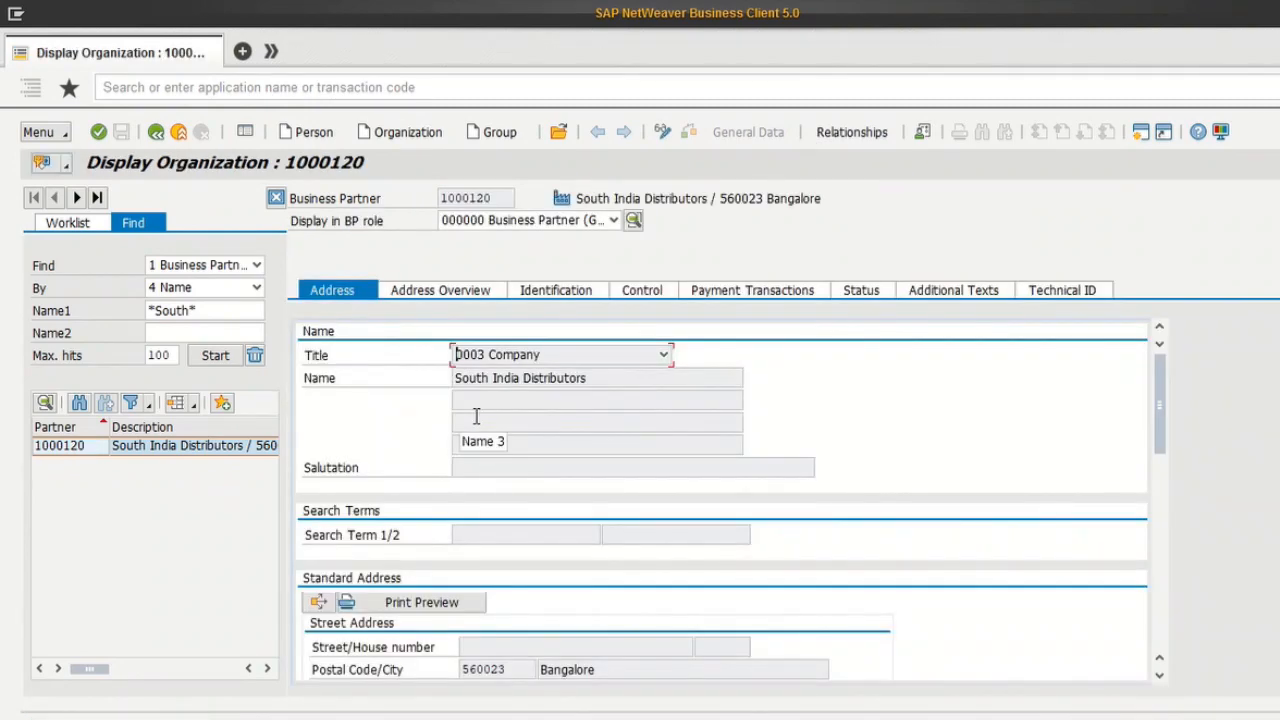
# Step: Change the business partner's postal code to 560024 and save it
pyautogui.click(662, 131)
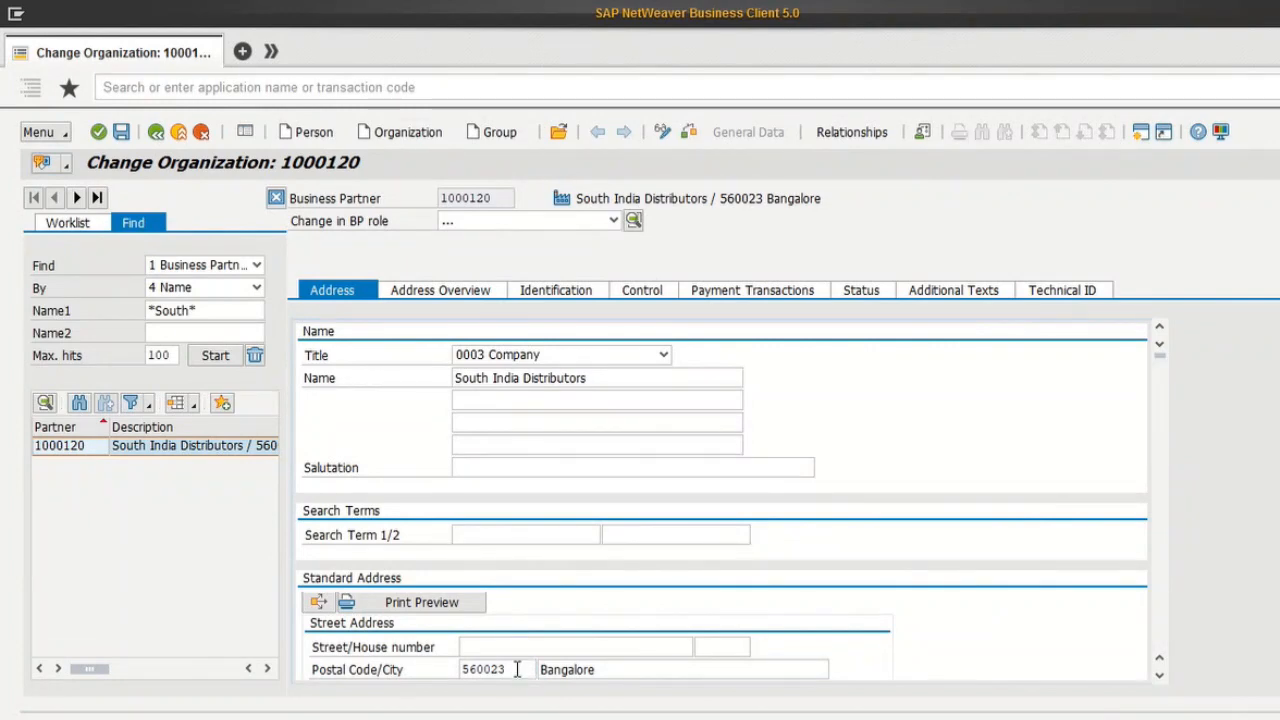
pyautogui.click(517, 669)
pyautogui.press('BackSpace')
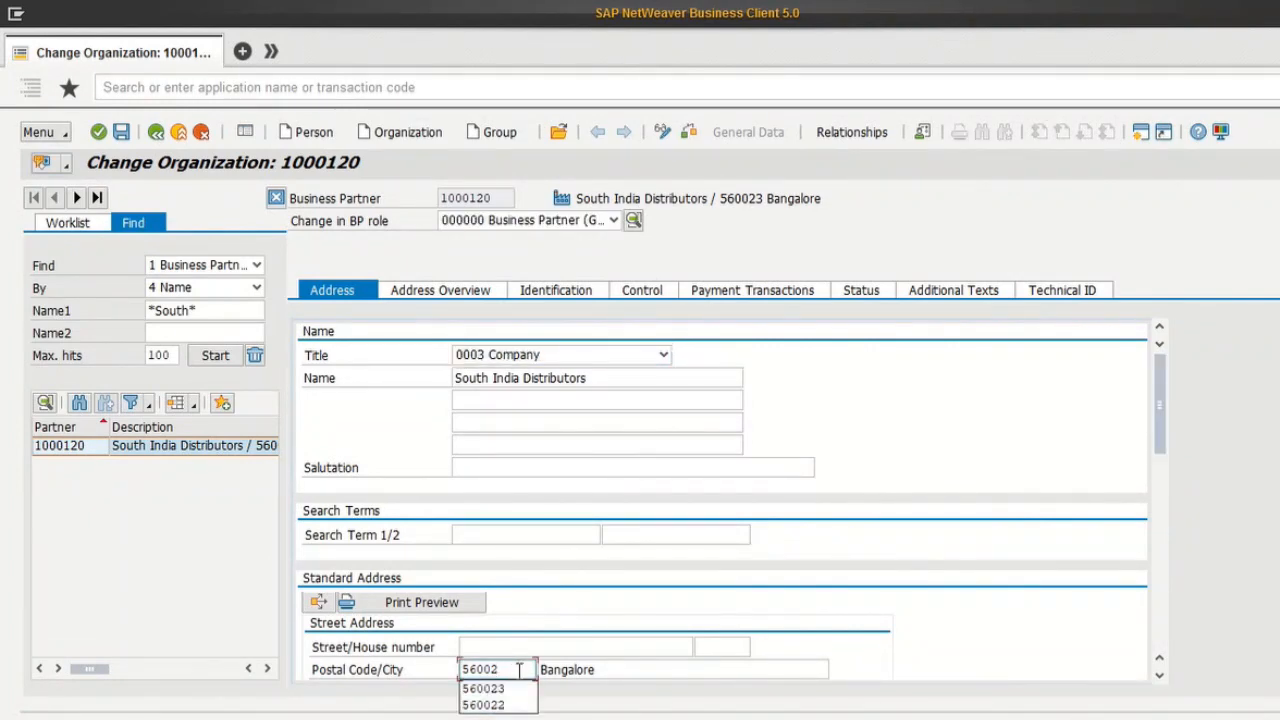
pyautogui.write('4')
pyautogui.press('Return')
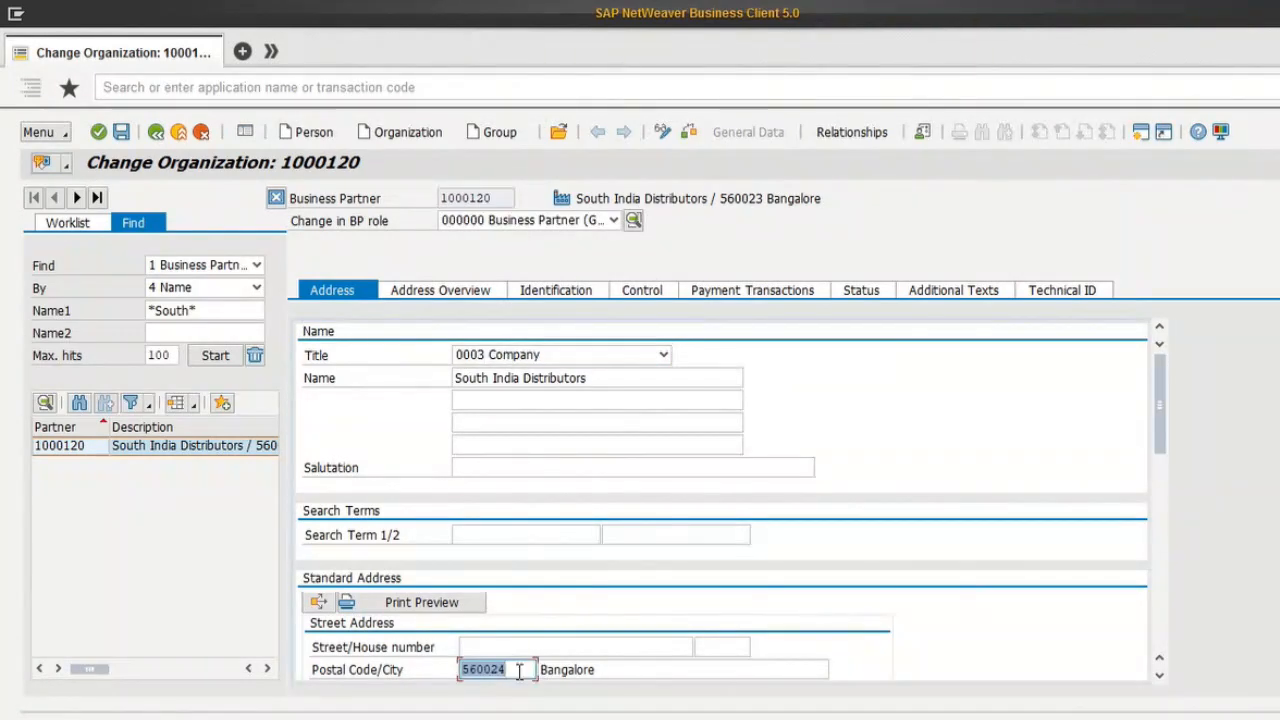
pyautogui.click(121, 132)
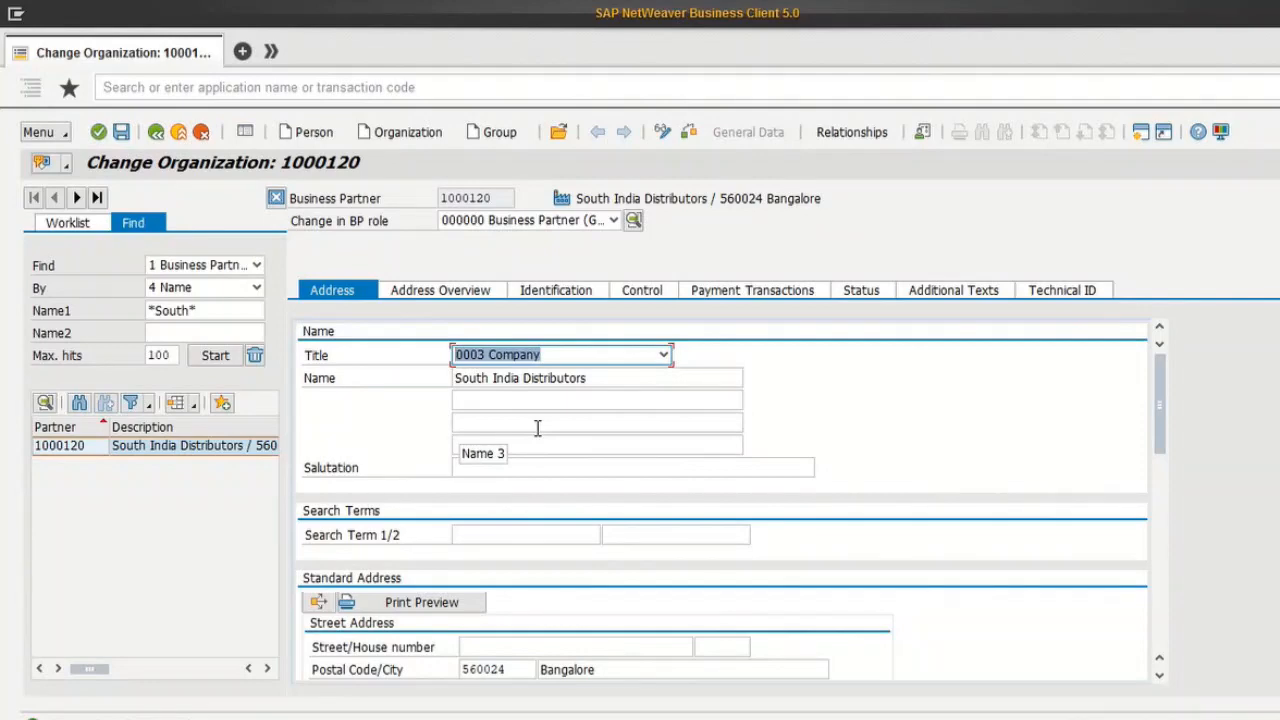
# Step: Open transaction CFM2, run the selection for model DEMO_CIF with APO application BP and open its BP integration model
pyautogui.click(258, 90)
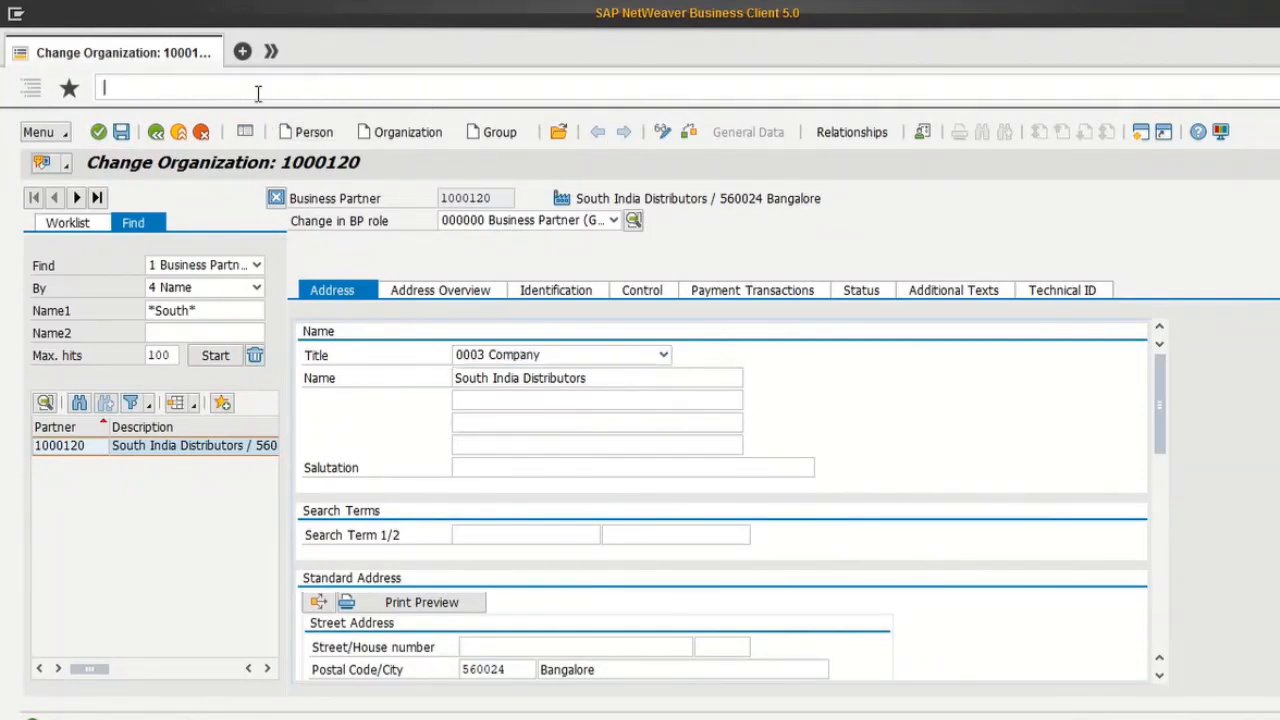
pyautogui.write('/ncf')
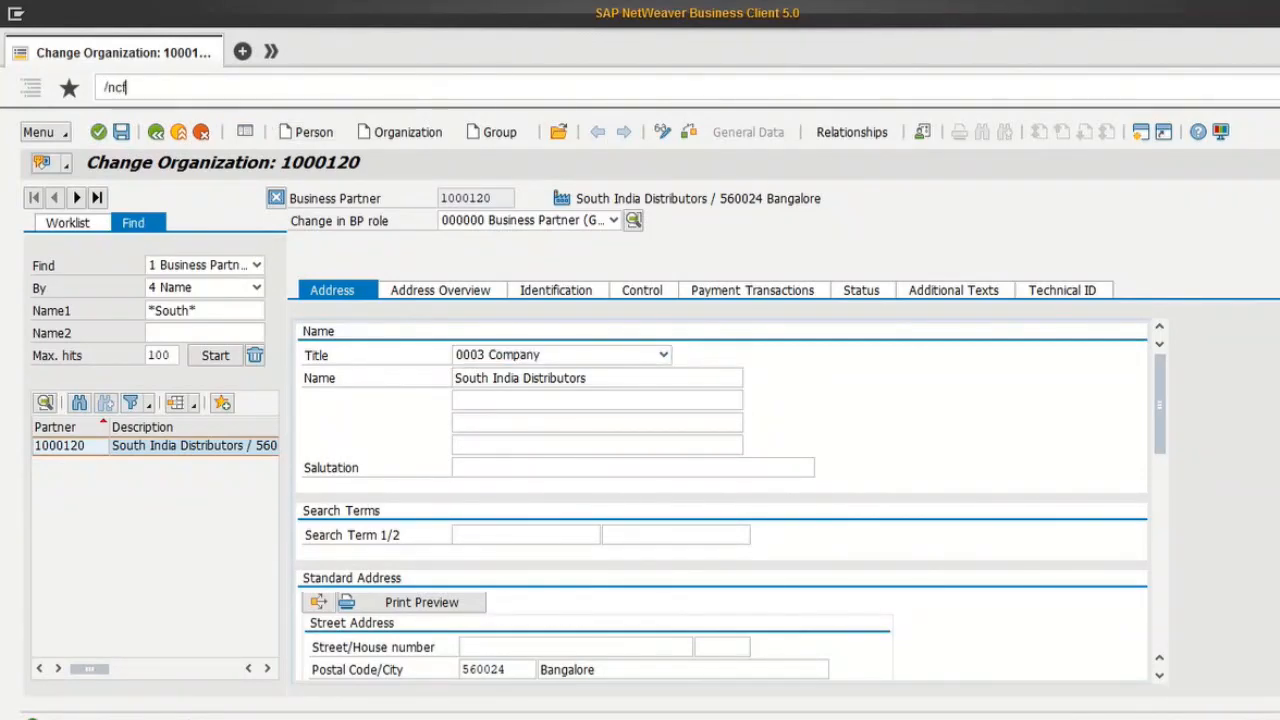
pyautogui.write('m2')
pyautogui.press('Return')
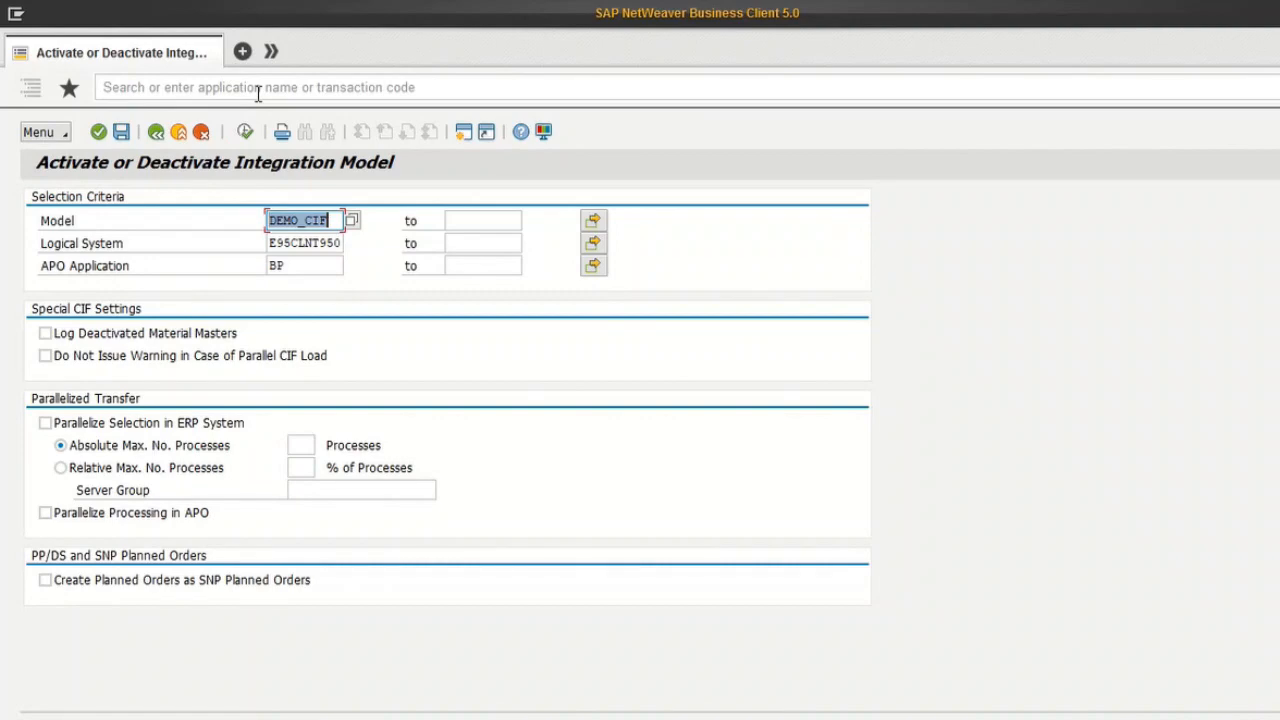
pyautogui.click(244, 131)
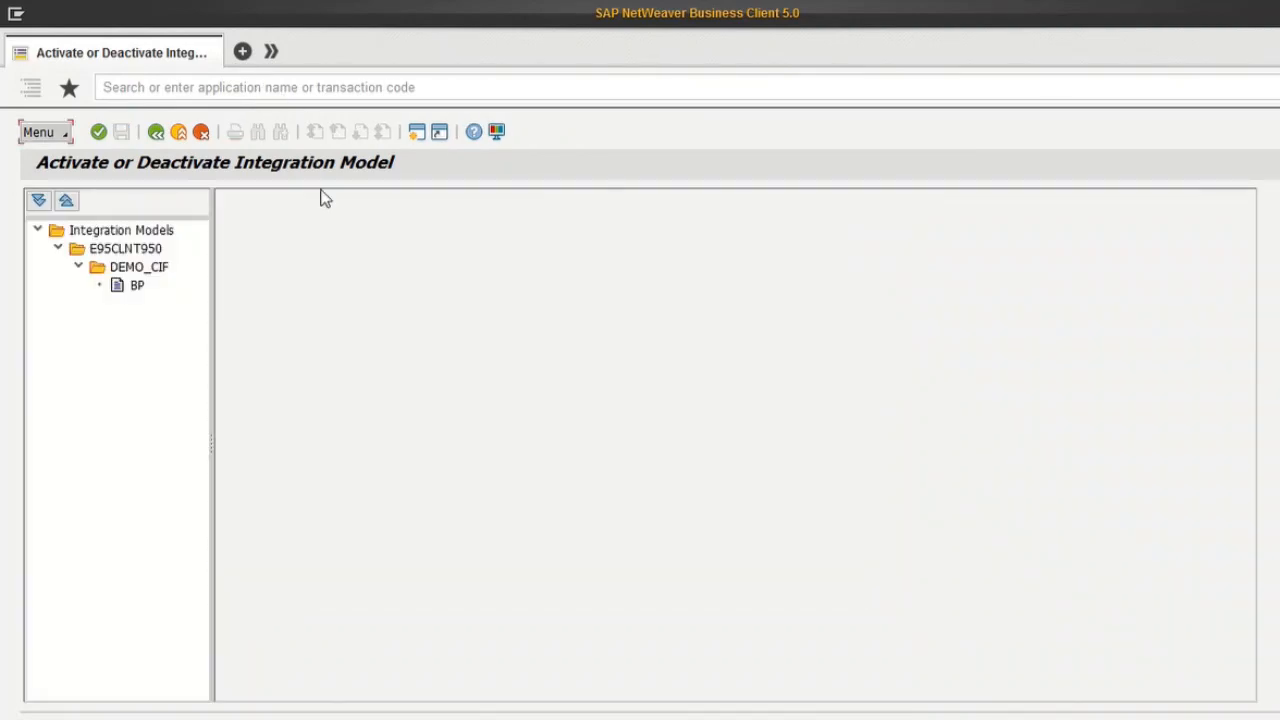
pyautogui.doubleClick(137, 286)
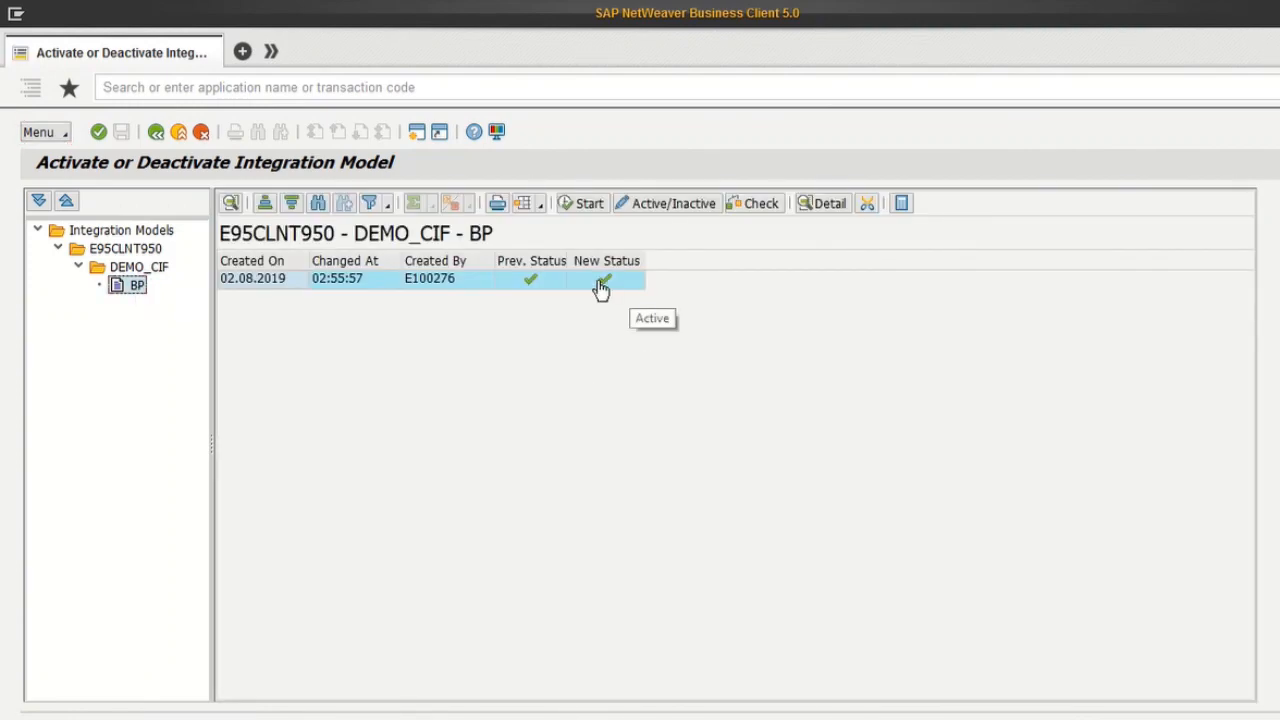
pyautogui.click(600, 285)
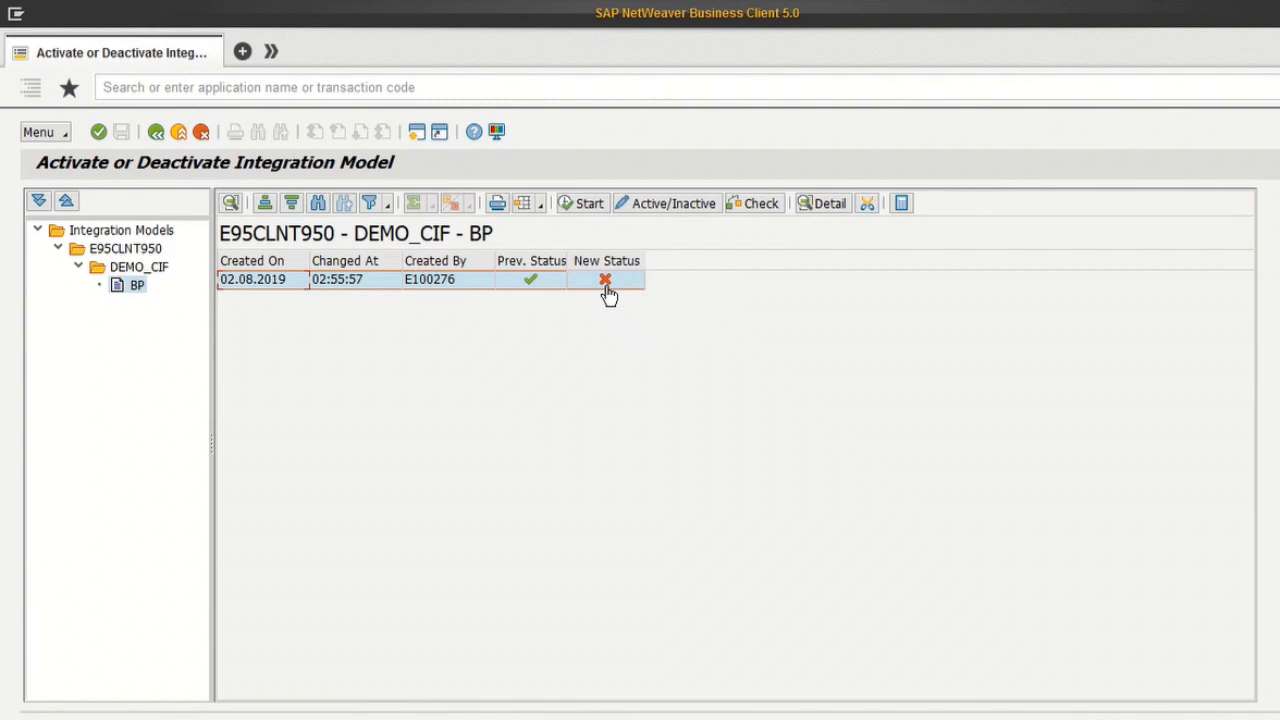
pyautogui.click(607, 287)
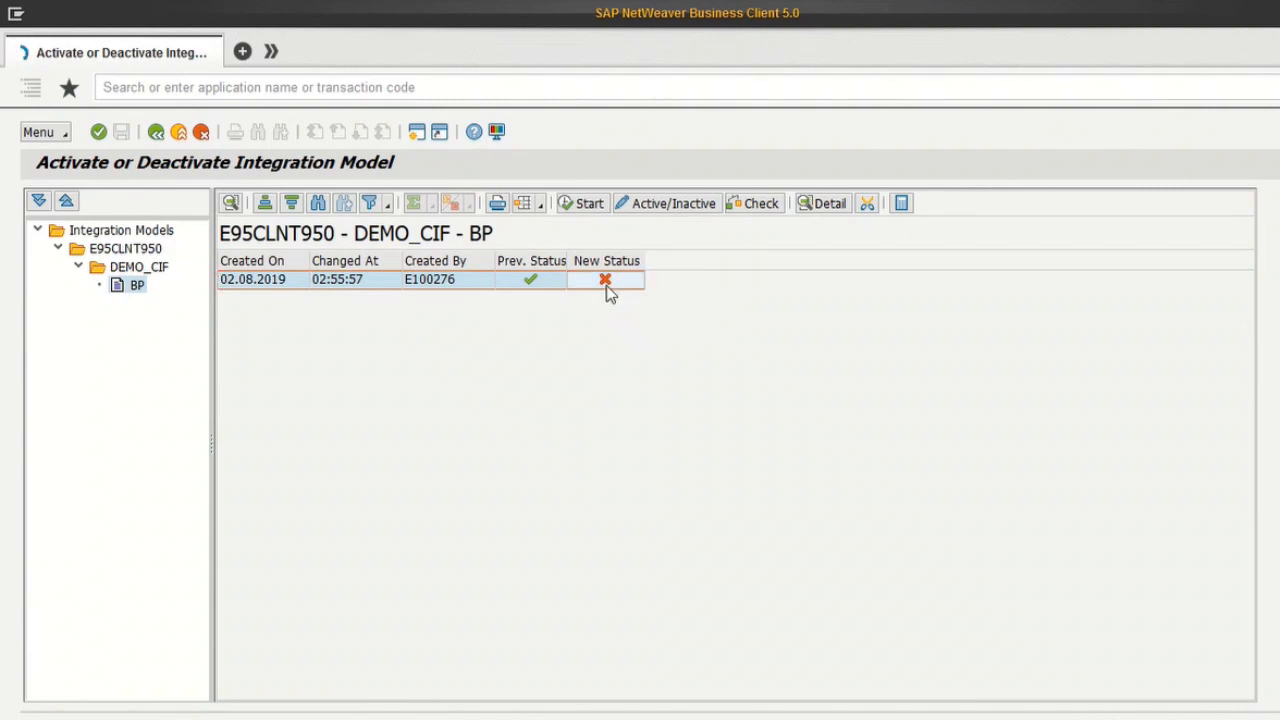
pyautogui.click(587, 205)
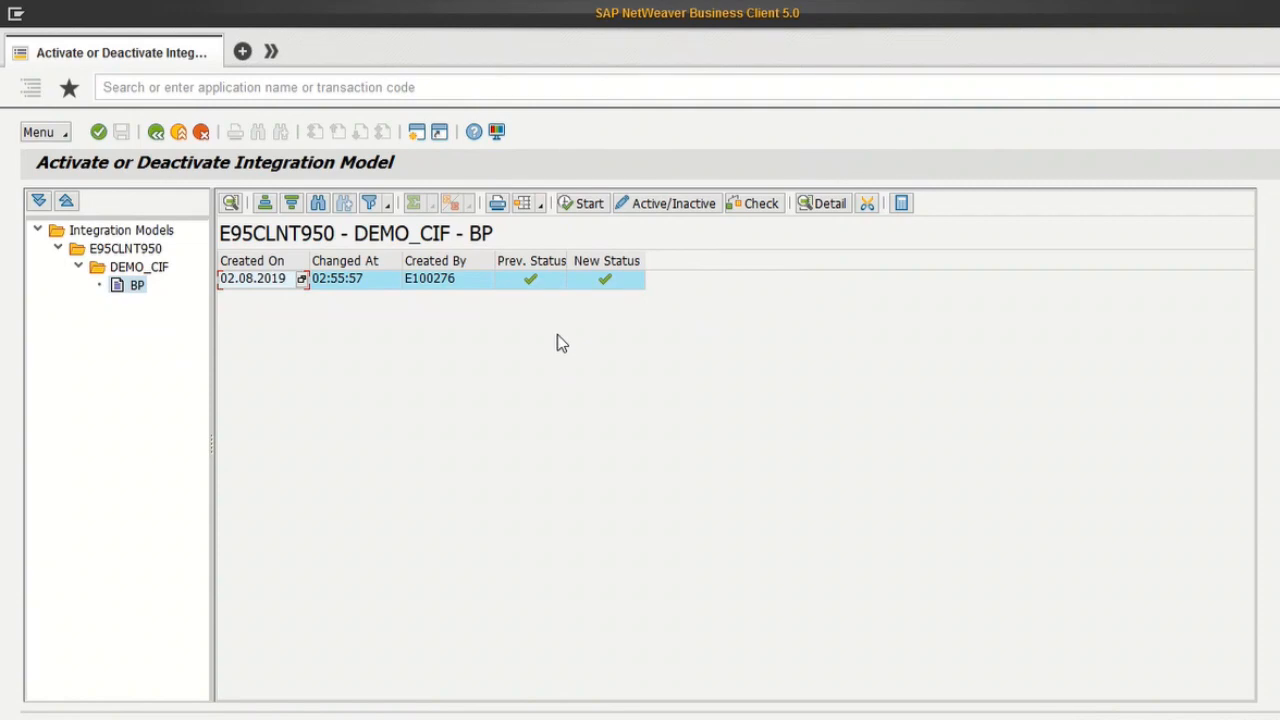
# Step: Deactivate the DEMO_CIF BP integration model, ignoring the blocked inbound queue, and acknowledge the completion
pyautogui.click(603, 287)
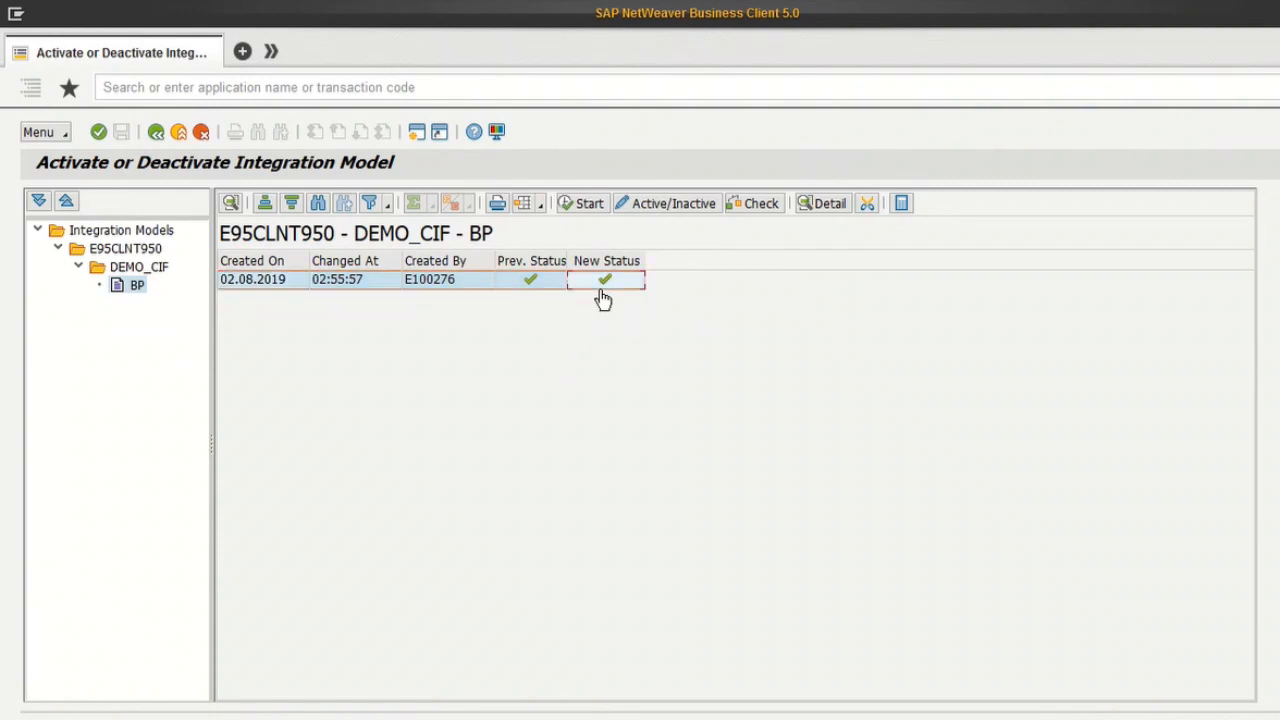
pyautogui.click(604, 289)
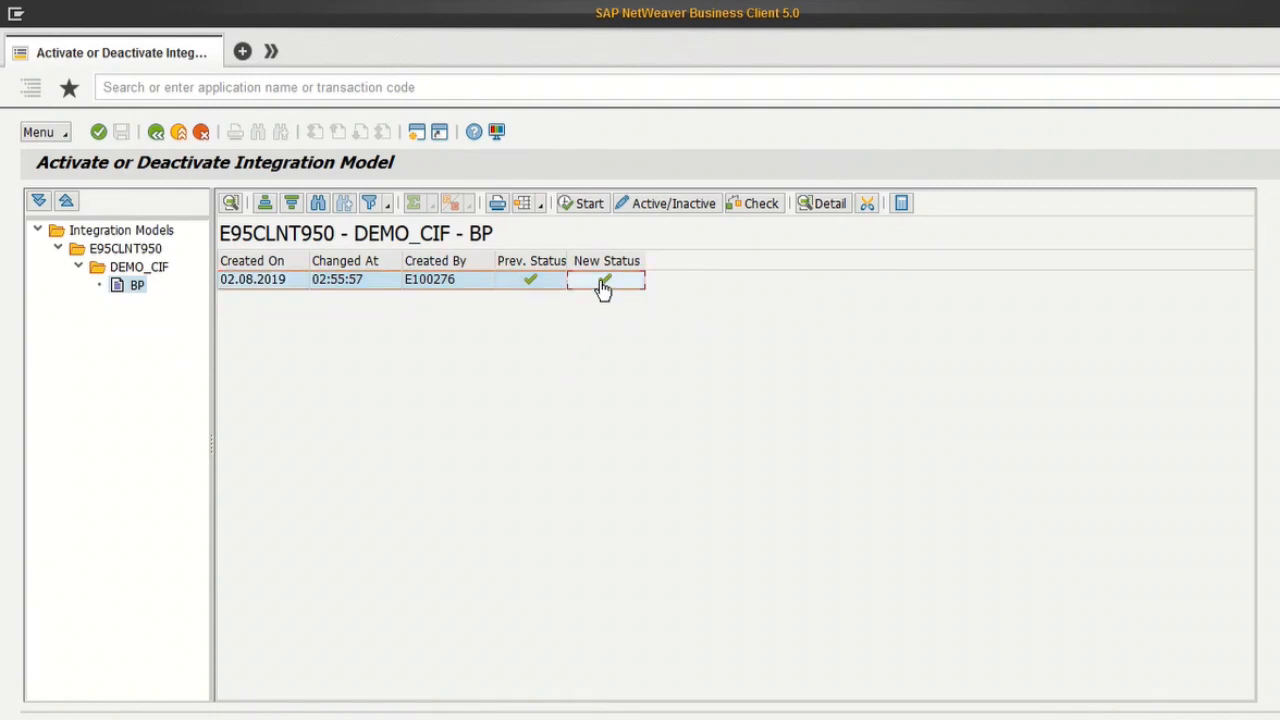
pyautogui.click(585, 205)
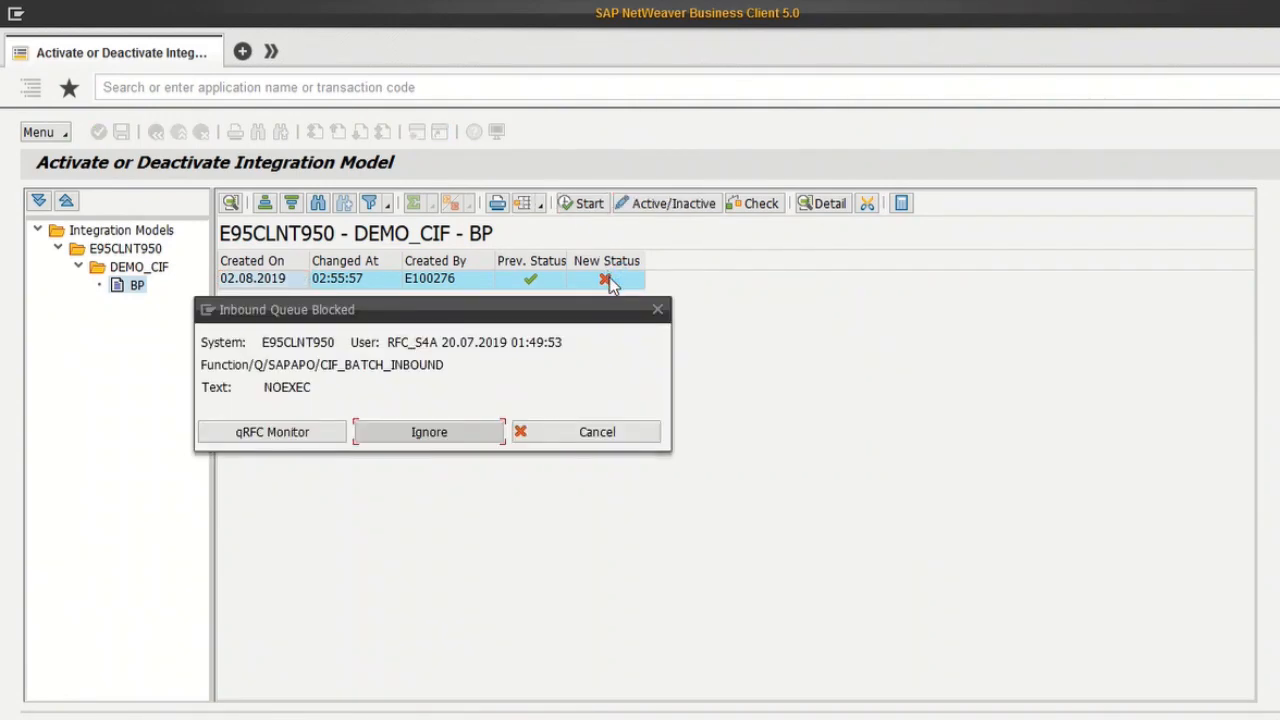
pyautogui.click(429, 433)
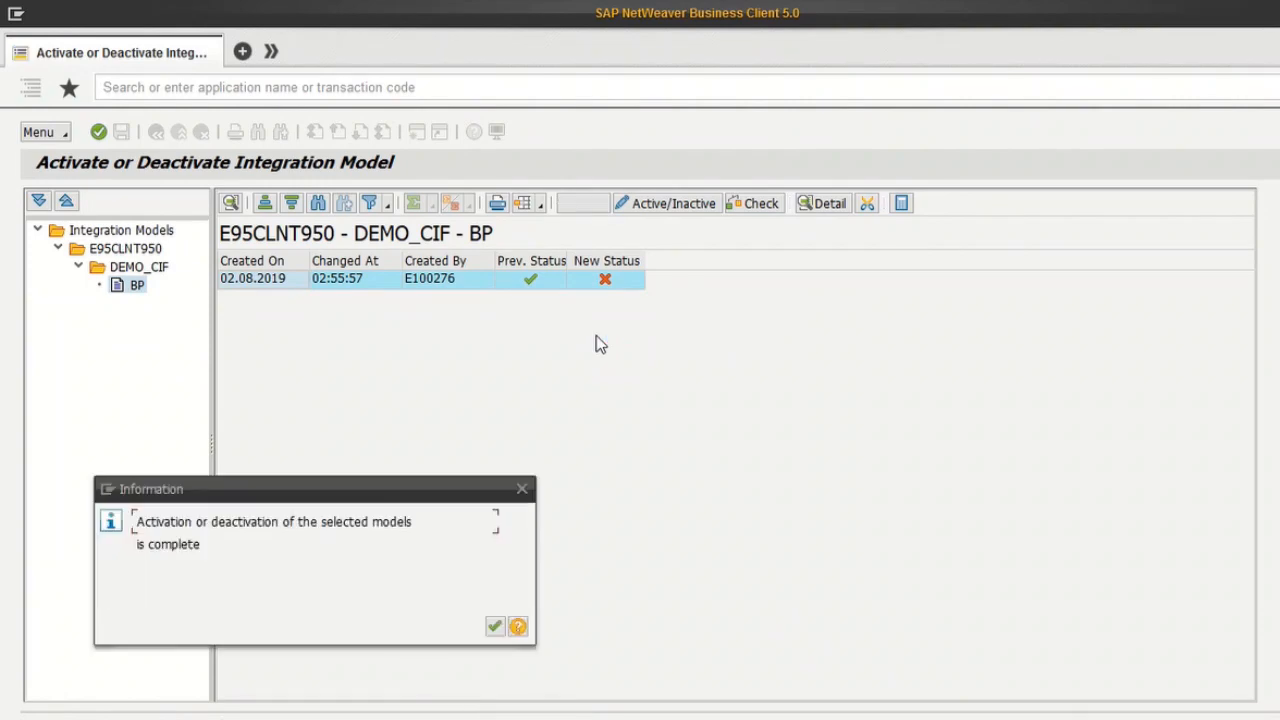
pyautogui.click(493, 627)
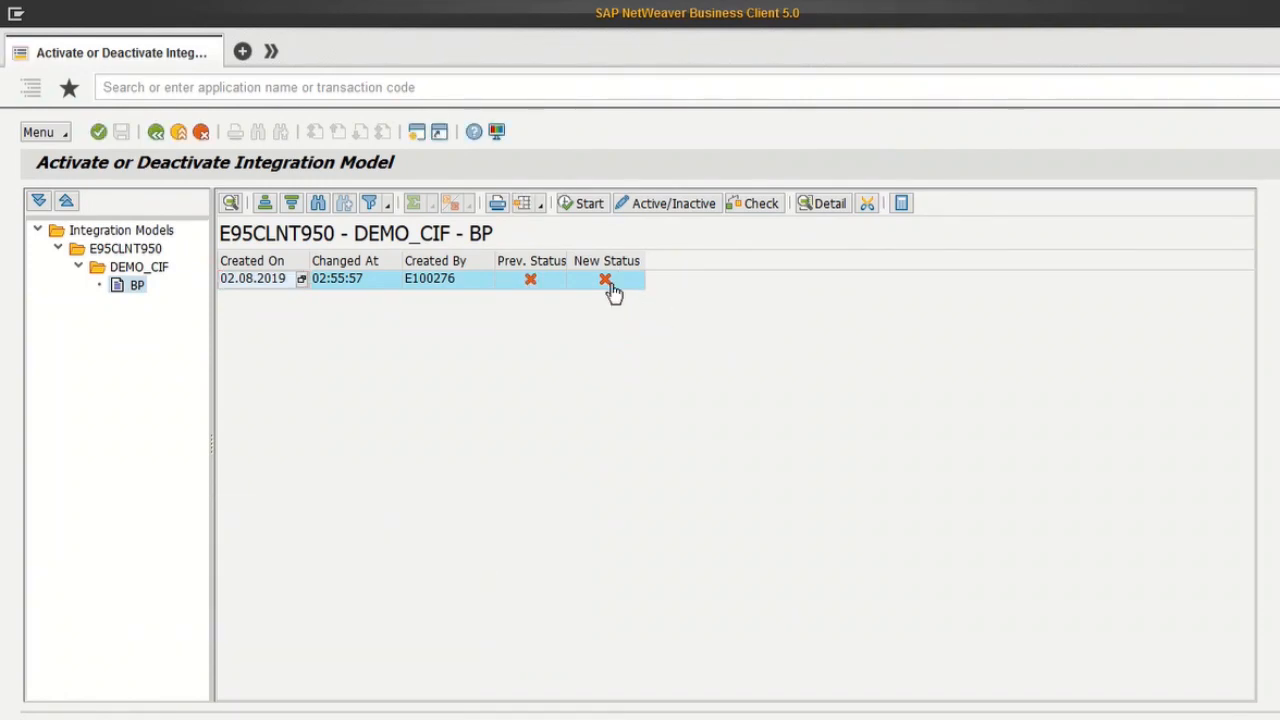
# Step: Reactivate the DEMO_CIF BP integration model, skip the application log and acknowledge the completion
pyautogui.click(605, 279)
pyautogui.click(585, 203)
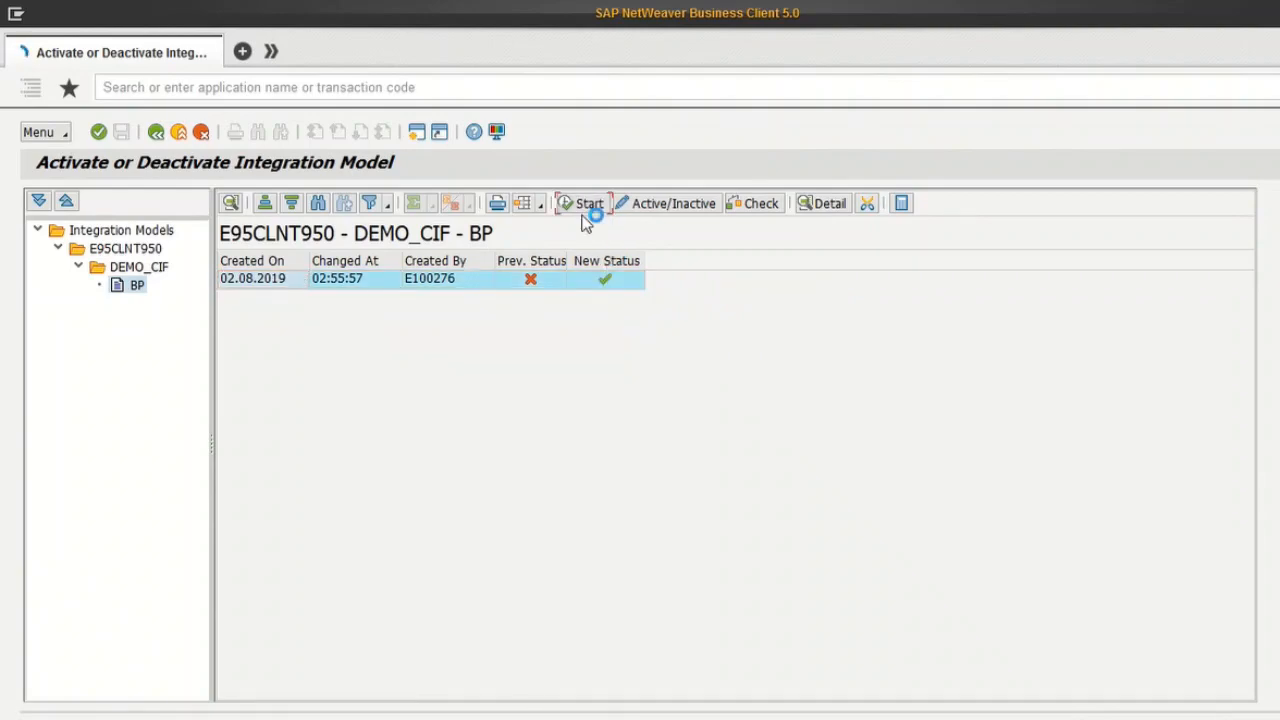
pyautogui.press('Return')
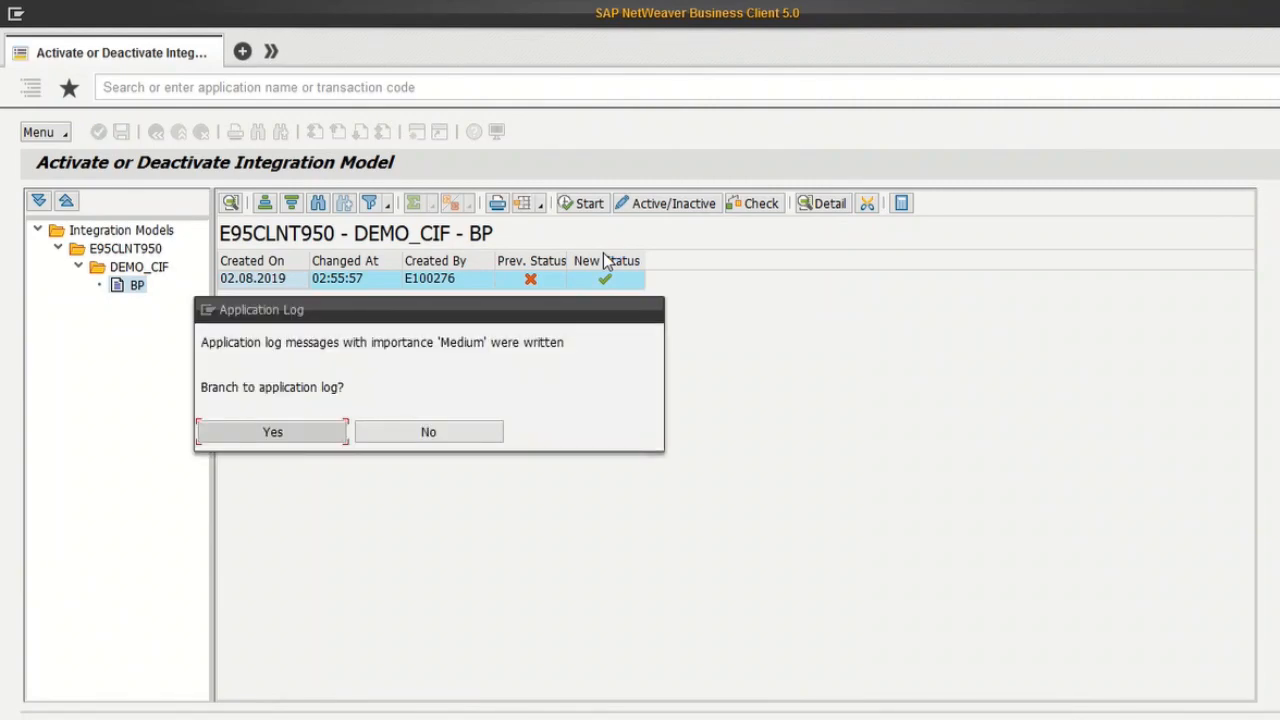
pyautogui.click(432, 430)
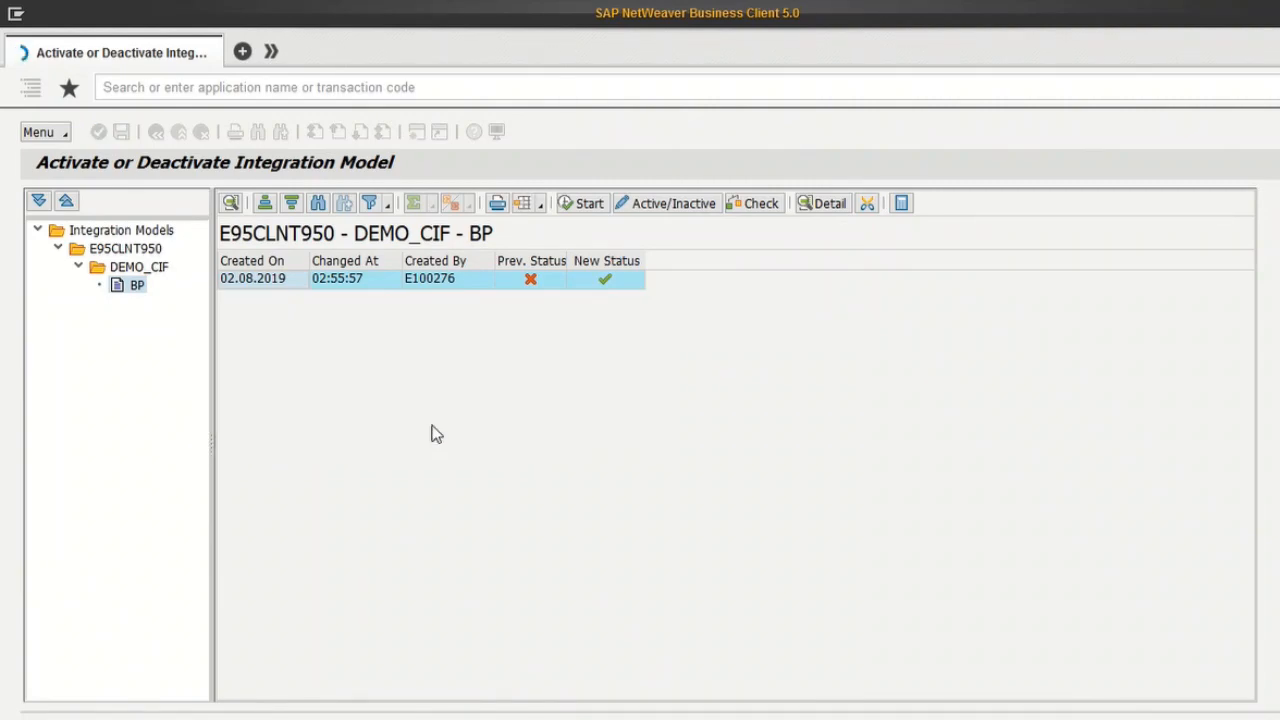
pyautogui.click(522, 489)
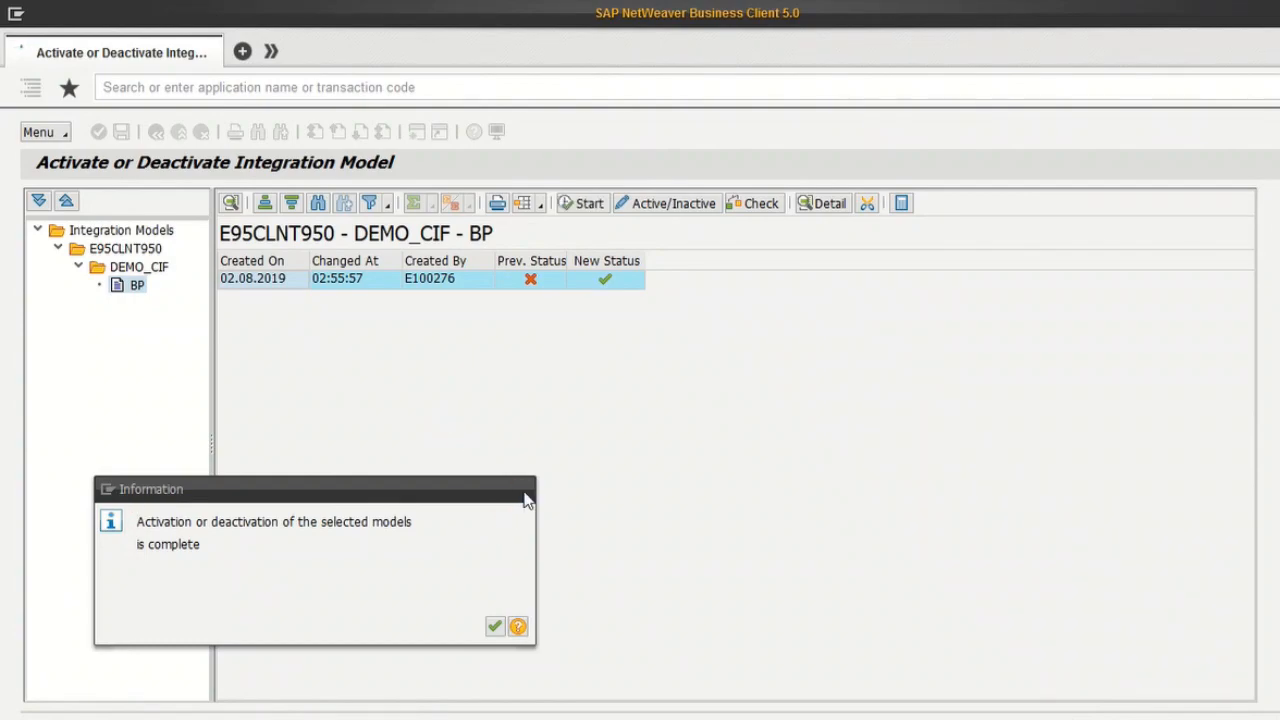
# Step: Switch to the session displaying the South India Distributors location, reload it and check the postal code in its address
pyautogui.hotkey('alt', 'Tab')
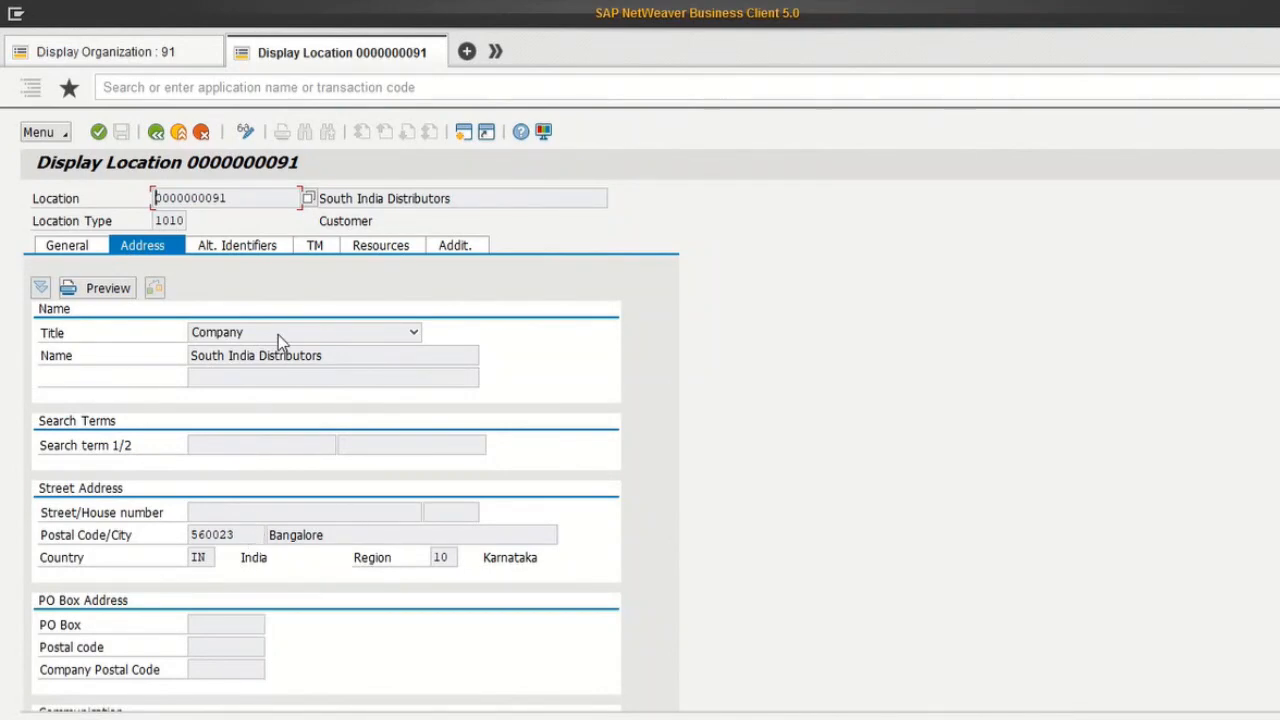
pyautogui.click(160, 135)
pyautogui.click(71, 292)
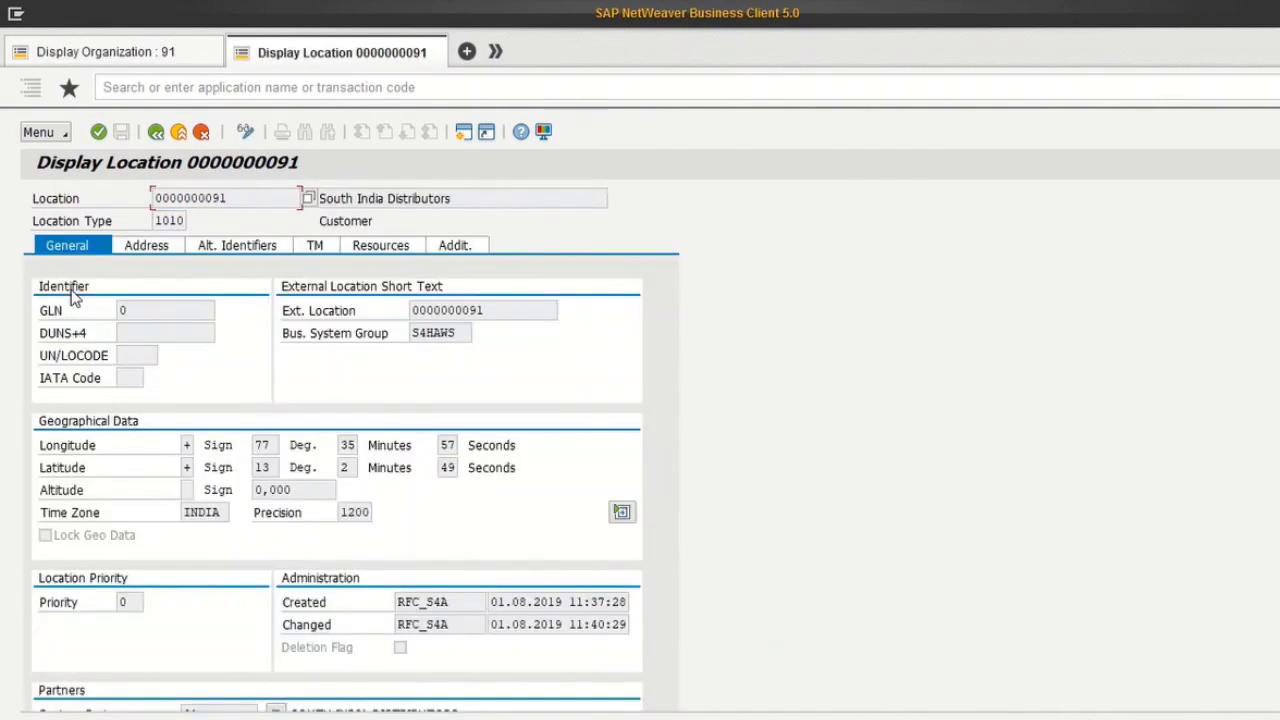
pyautogui.click(142, 250)
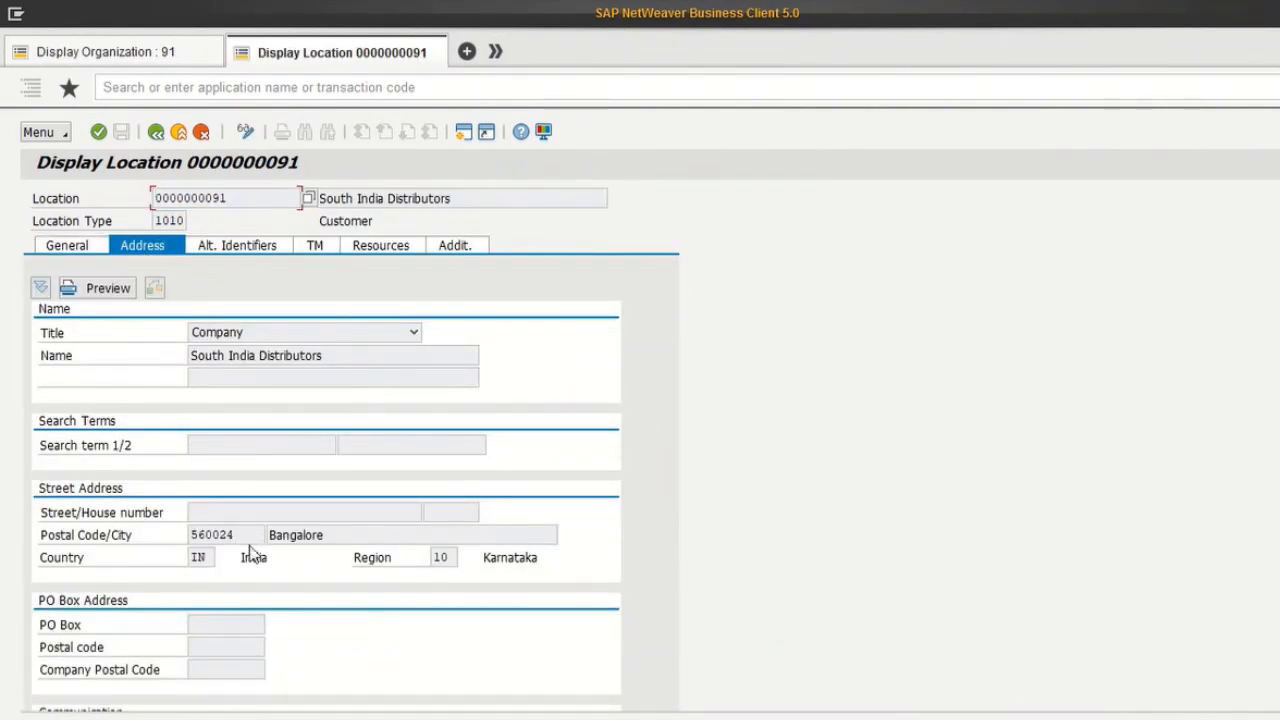
# Step: Return to the South India Distributors business partner, check its standard address and reopen the same partner to refresh it
pyautogui.click(114, 45)
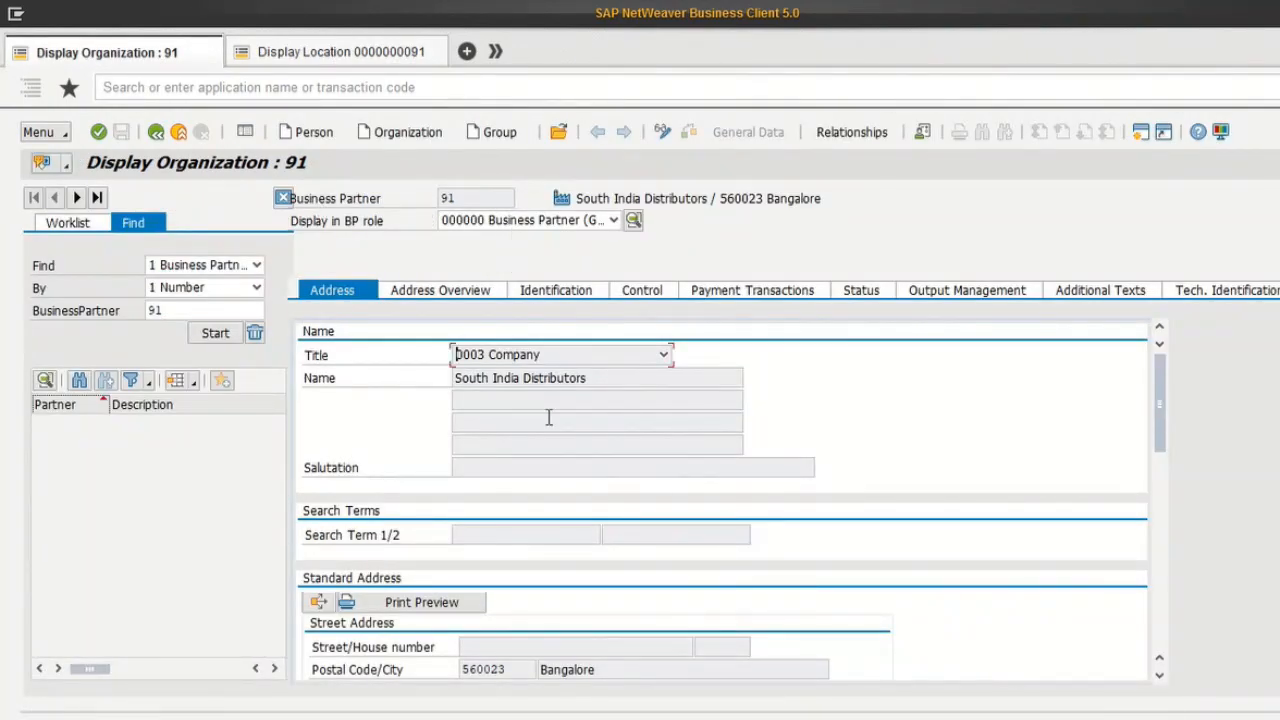
pyautogui.press('F4')
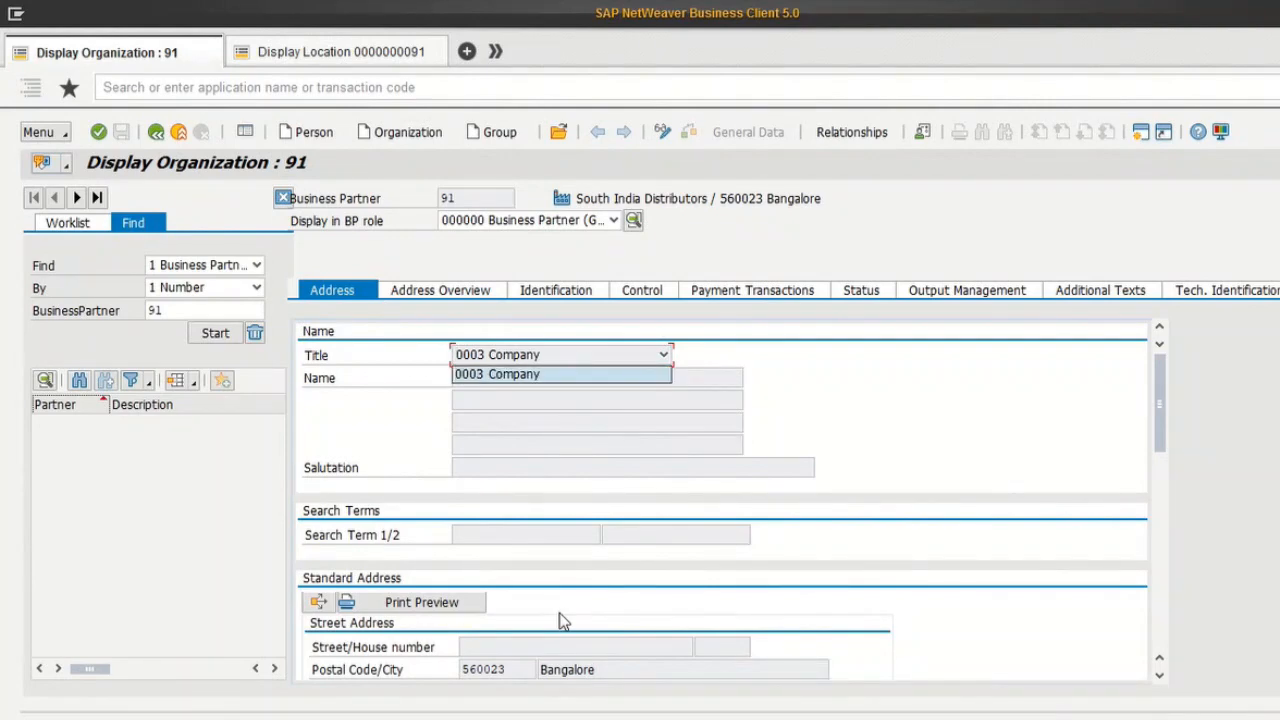
pyautogui.click(1154, 434)
pyautogui.moveTo(1158, 431); pyautogui.dragTo(1158, 445)
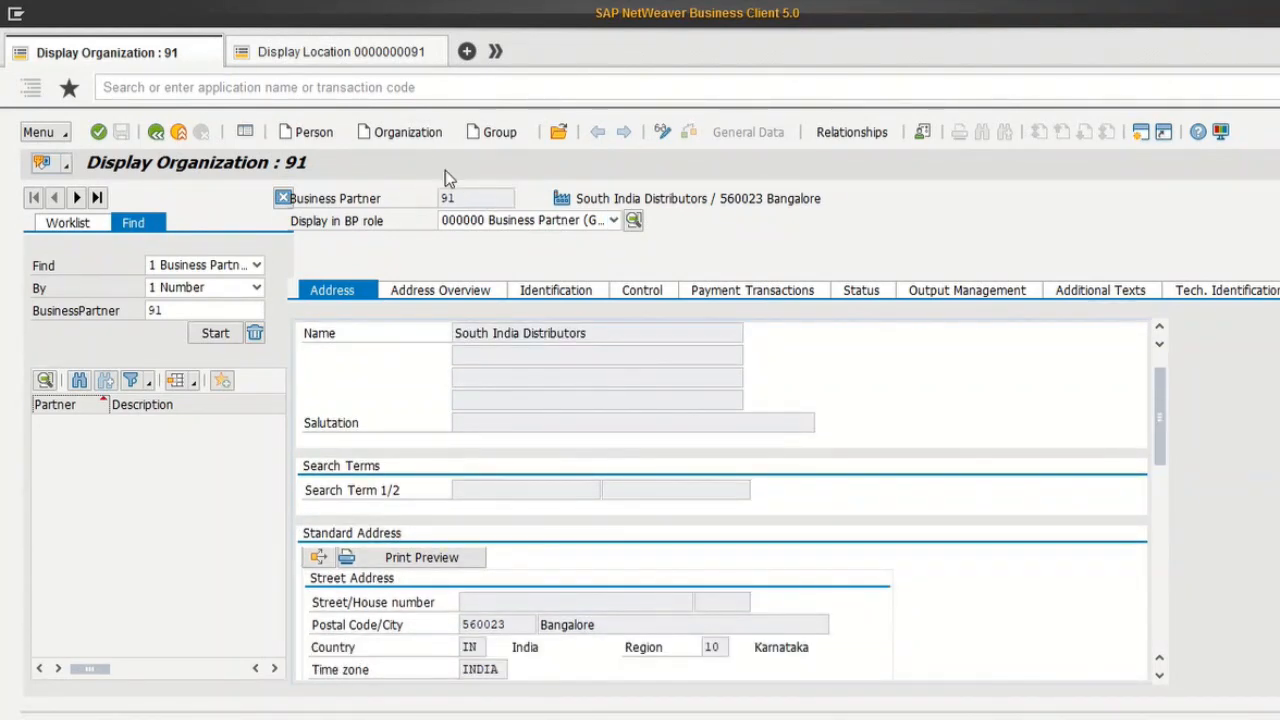
pyautogui.click(559, 134)
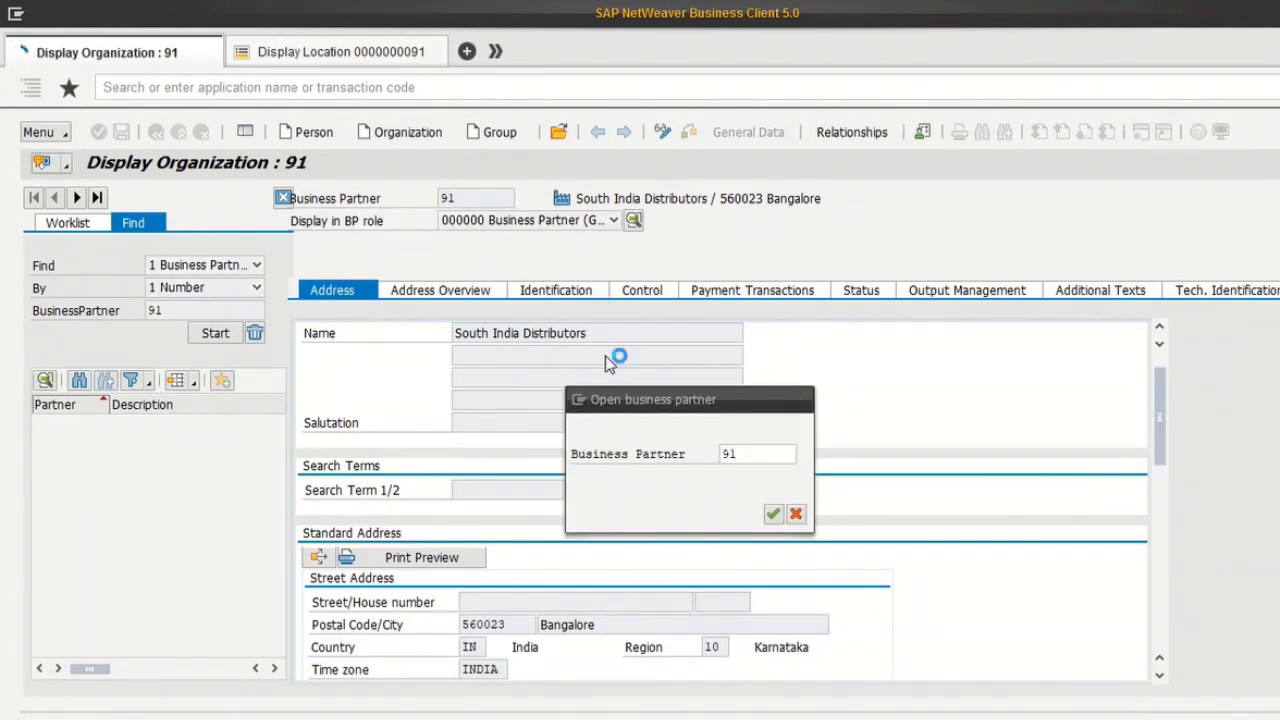
pyautogui.press('Return')
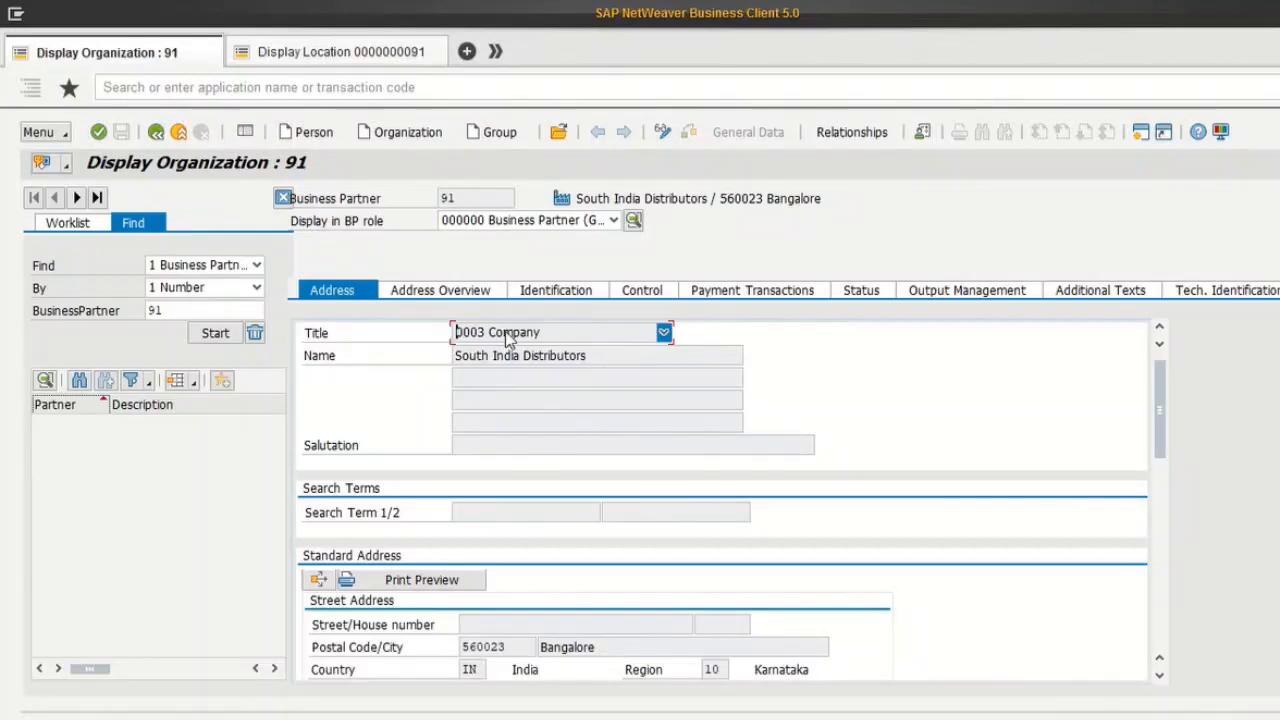
# Step: Rerun the business partner search by number for South India Distributors
pyautogui.click(336, 90)
pyautogui.write('/nbp')
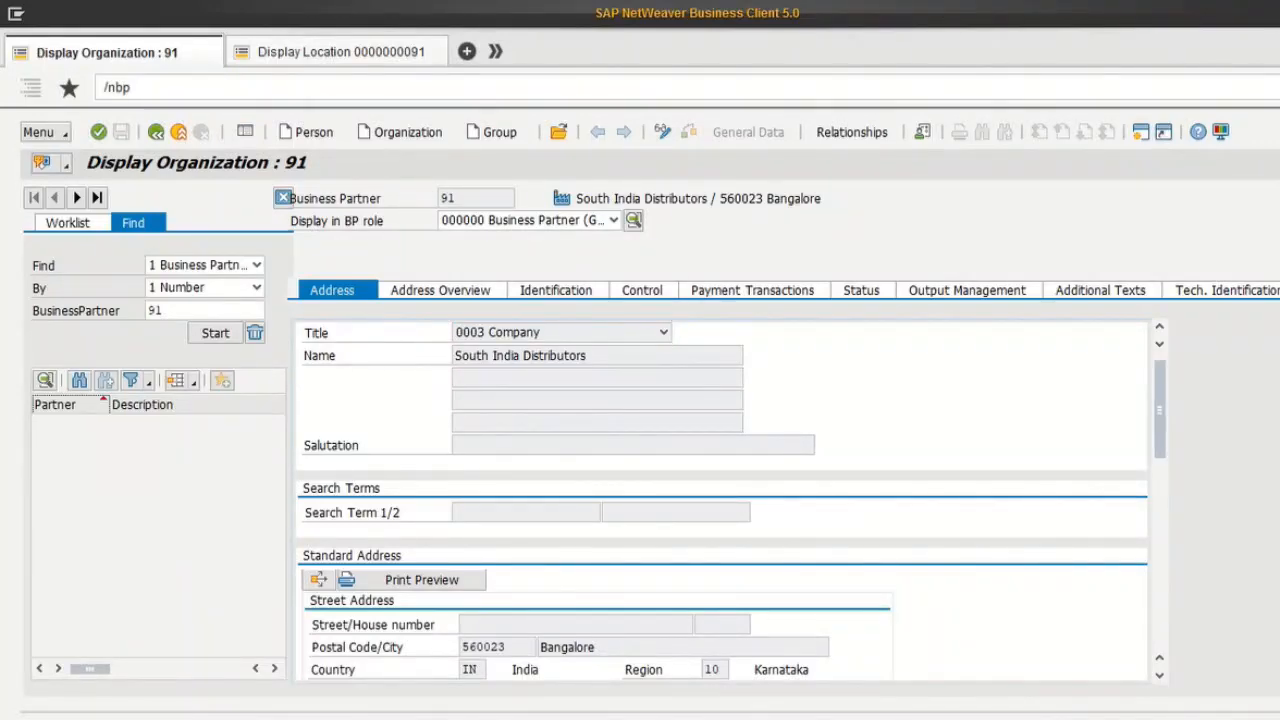
pyautogui.press('BackSpace')
pyautogui.press('BackSpace')
pyautogui.press('BackSpace')
pyautogui.press('BackSpace')
pyautogui.click(213, 336)
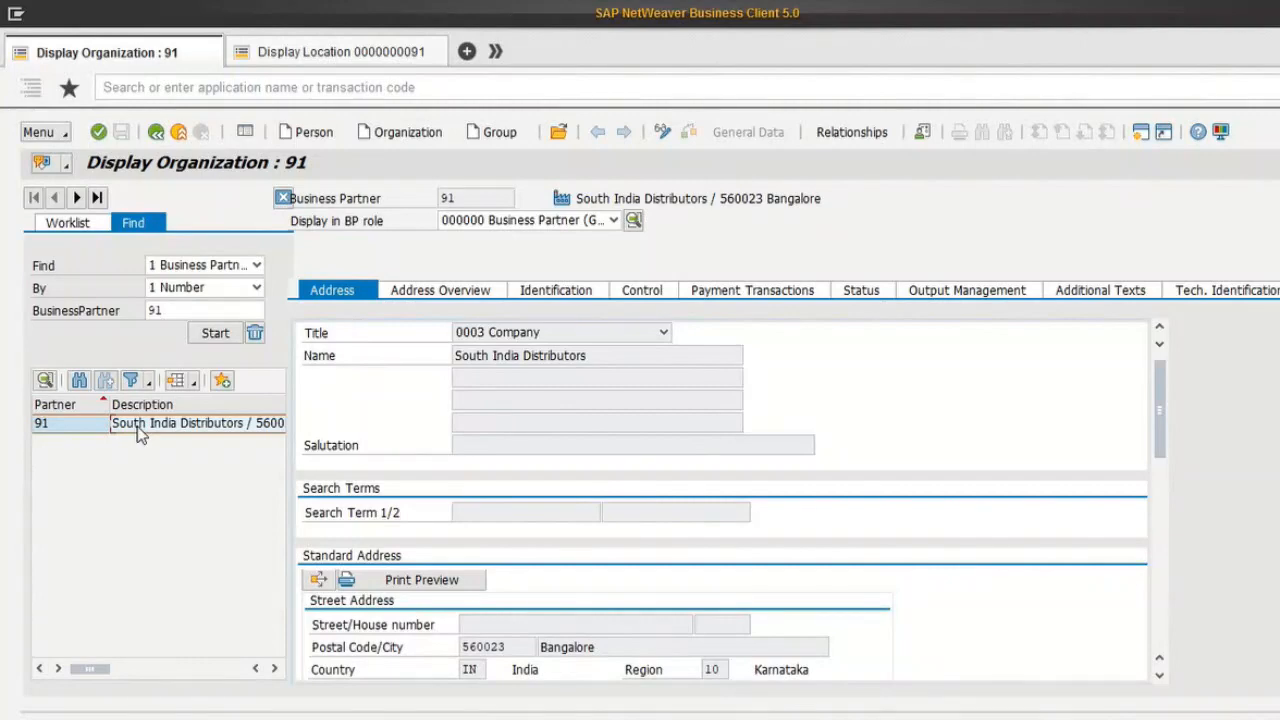
# Step: Restart transaction BP and check the postal code in the business partner's standard address
pyautogui.click(244, 86)
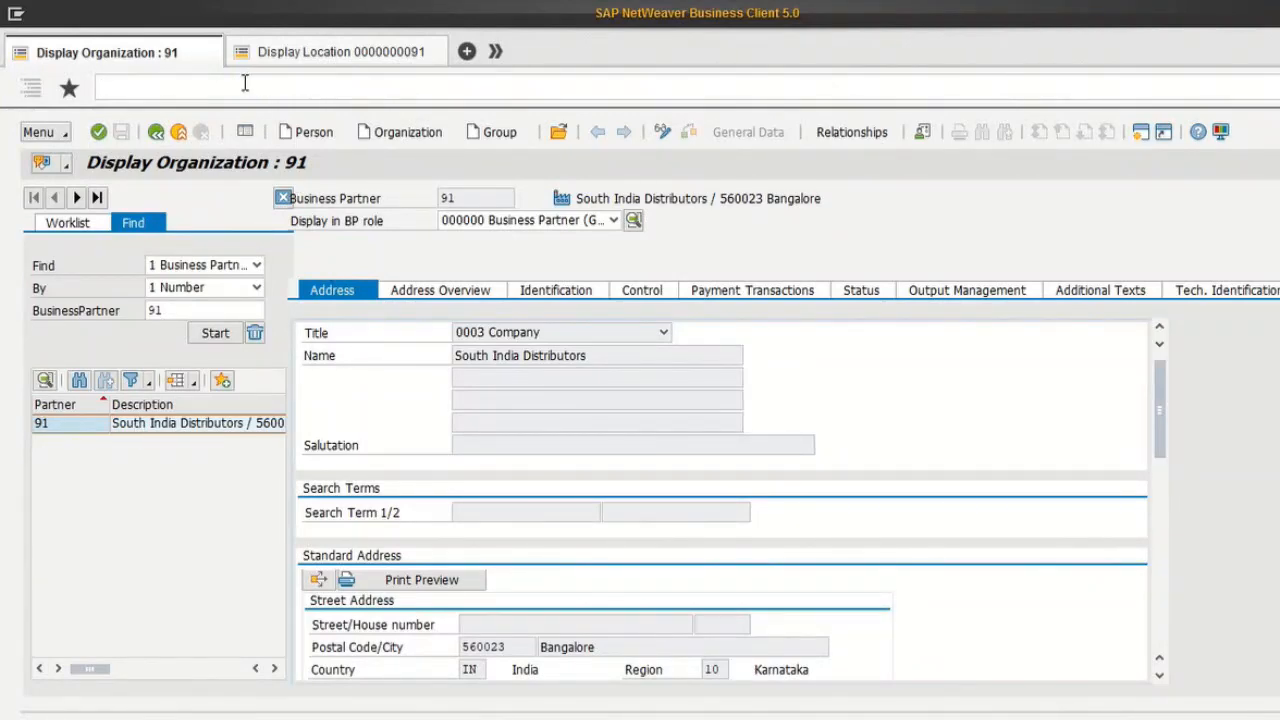
pyautogui.write('/nbp')
pyautogui.press('Return')
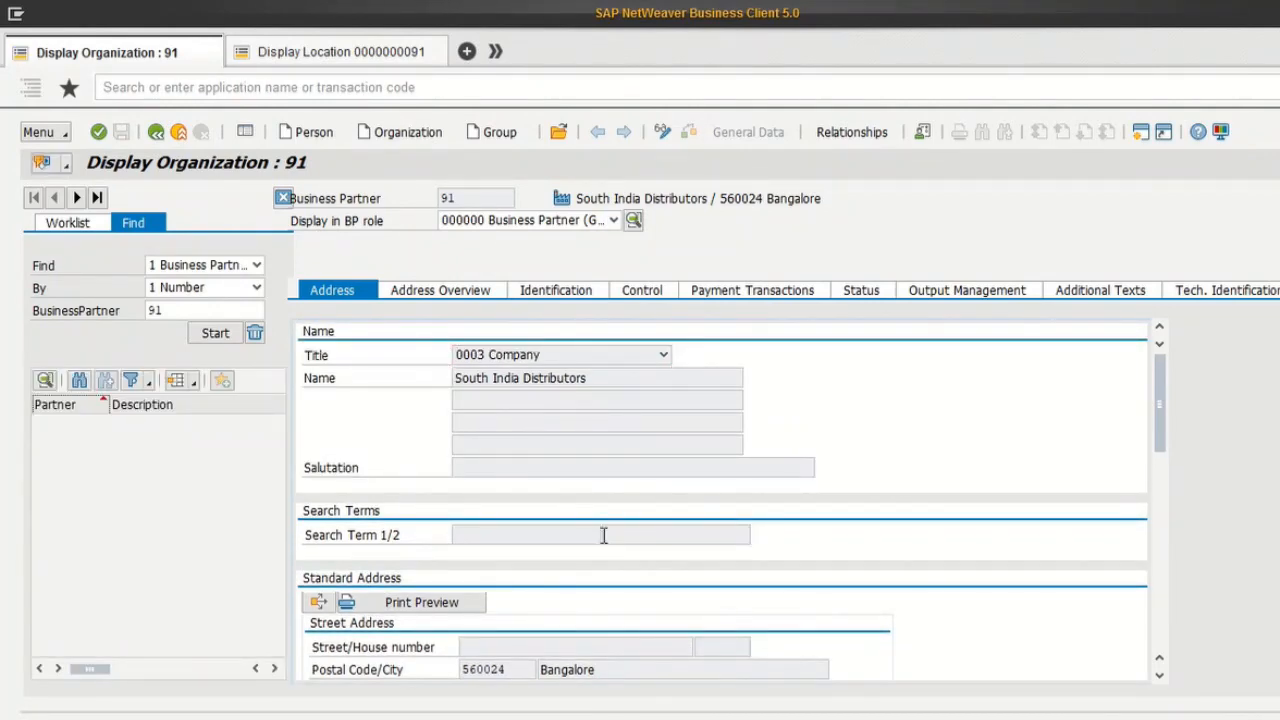
pyautogui.moveTo(1160, 434); pyautogui.dragTo(1163, 462)
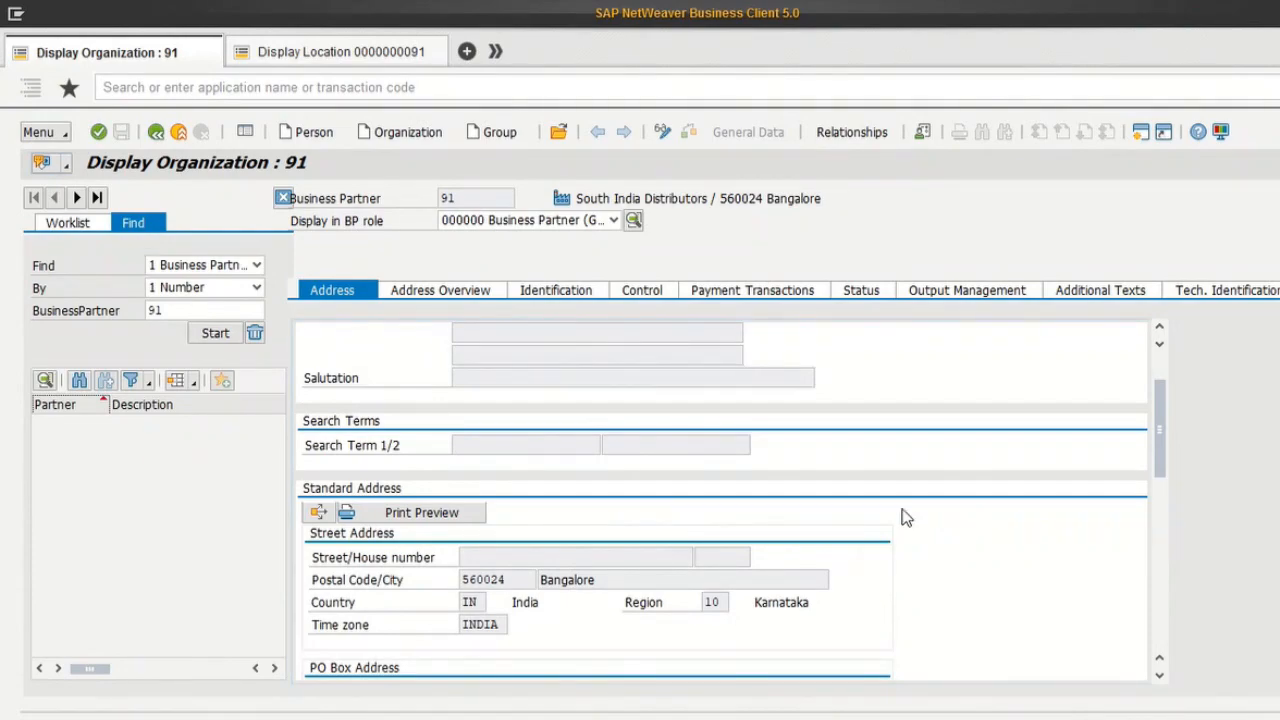
# Step: Put the business partner in change mode, examine its postal code and city fields, and return to display mode
pyautogui.click(662, 133)
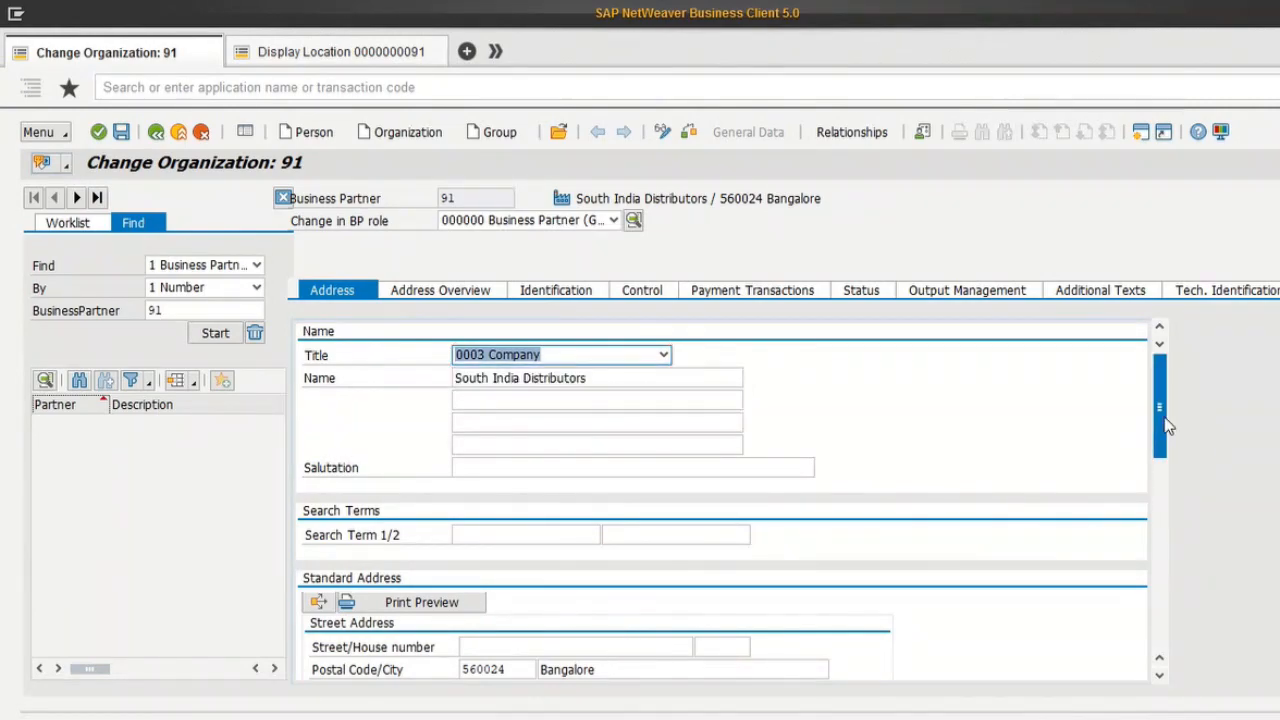
pyautogui.moveTo(1168, 425); pyautogui.dragTo(1166, 457)
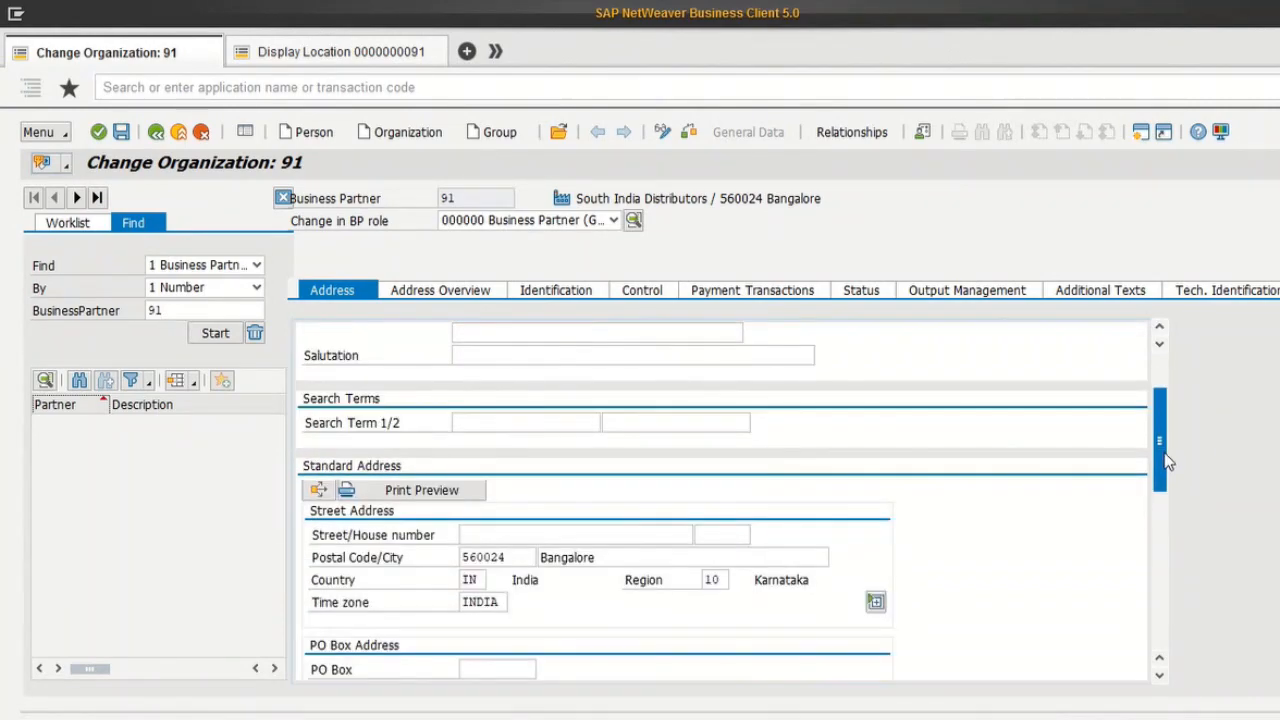
pyautogui.click(517, 557)
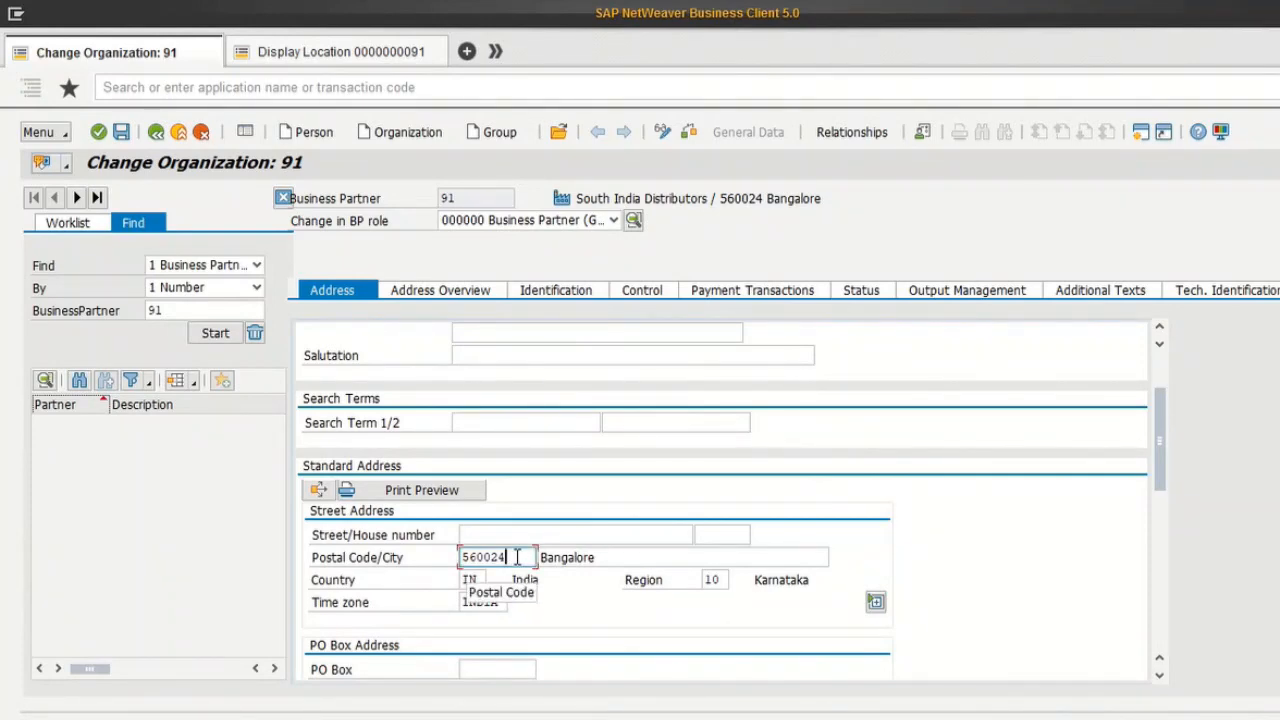
pyautogui.click(618, 557)
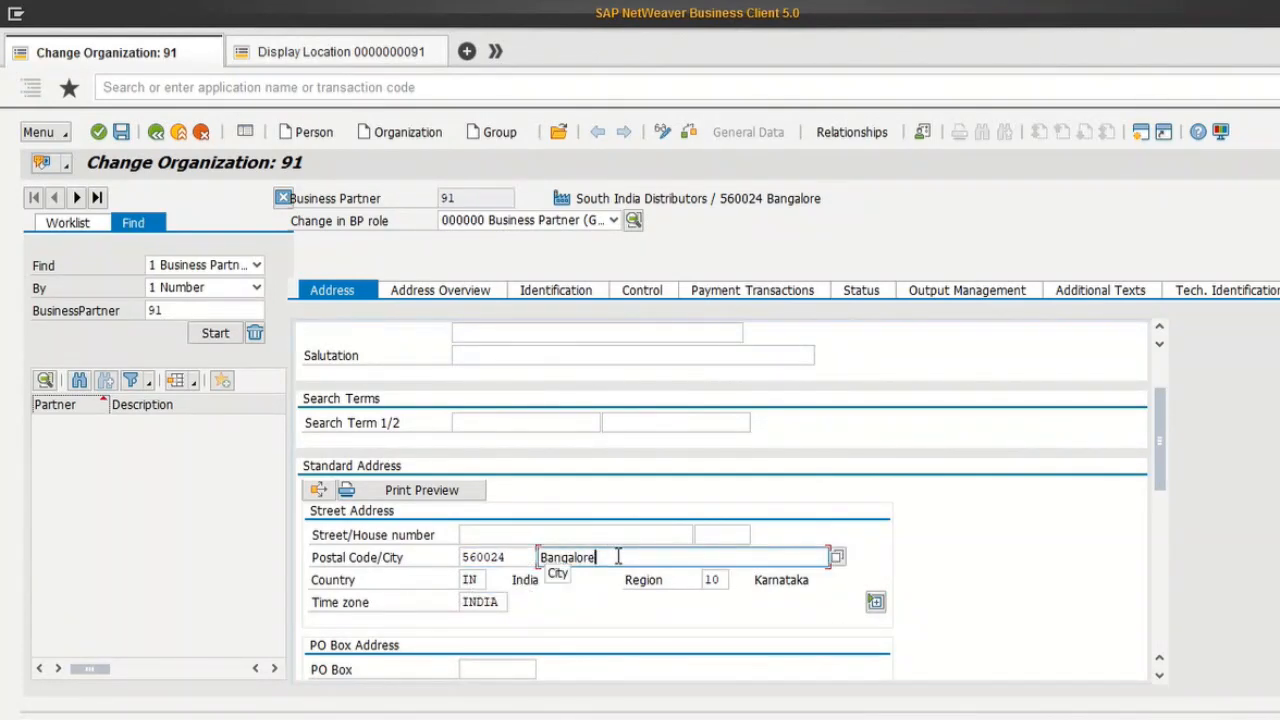
pyautogui.click(663, 133)
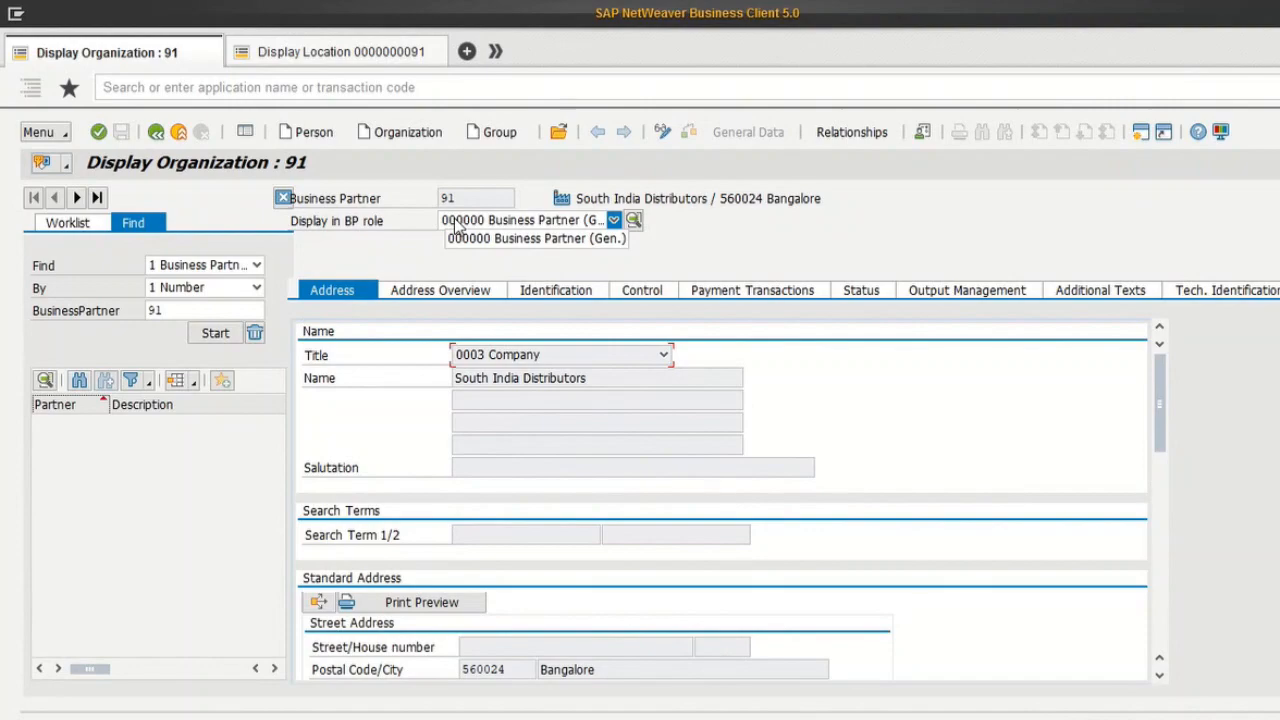
# Step: Switch to the CIF session, leave the integration model and open transaction CFM1
pyautogui.hotkey('alt', 'Tab')
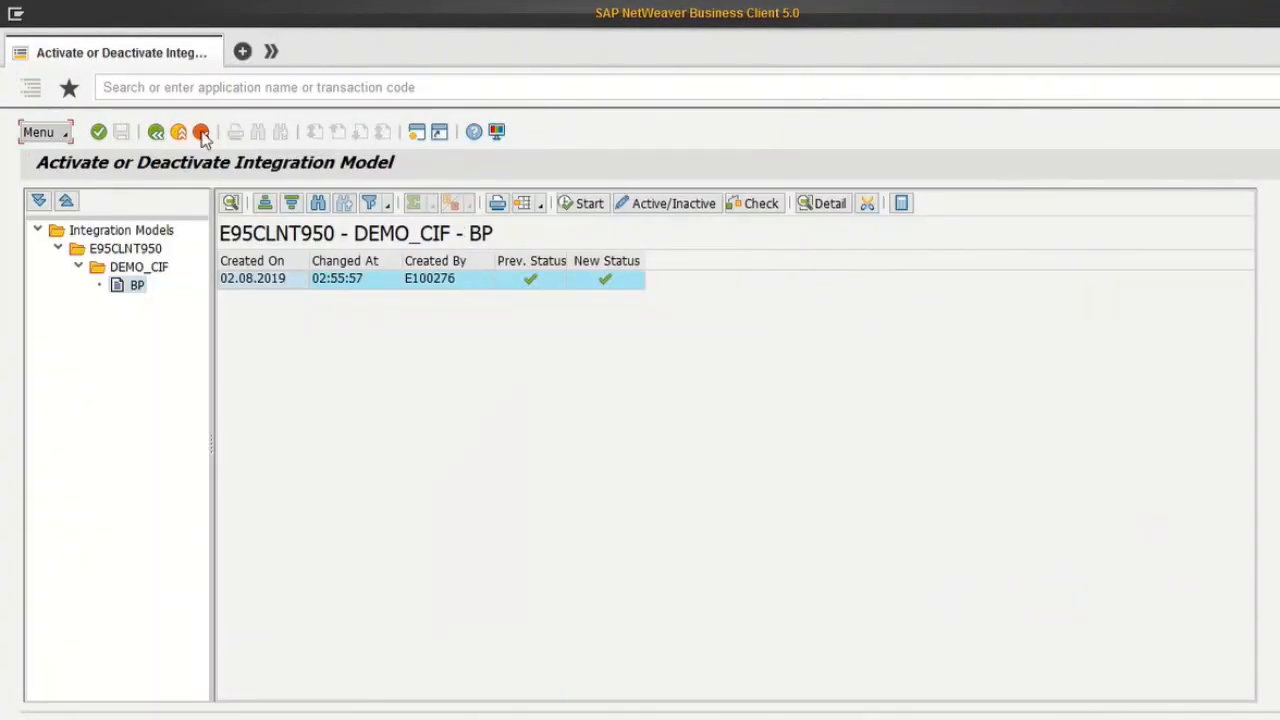
pyautogui.click(155, 138)
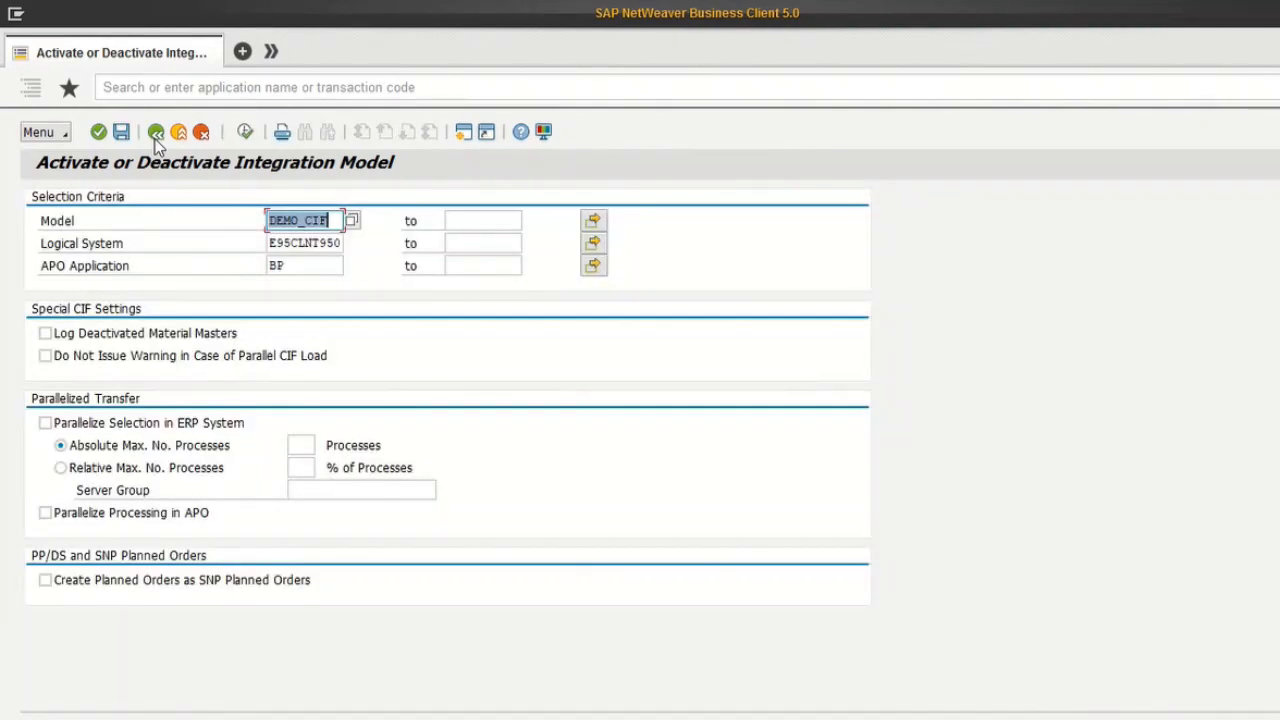
pyautogui.click(156, 86)
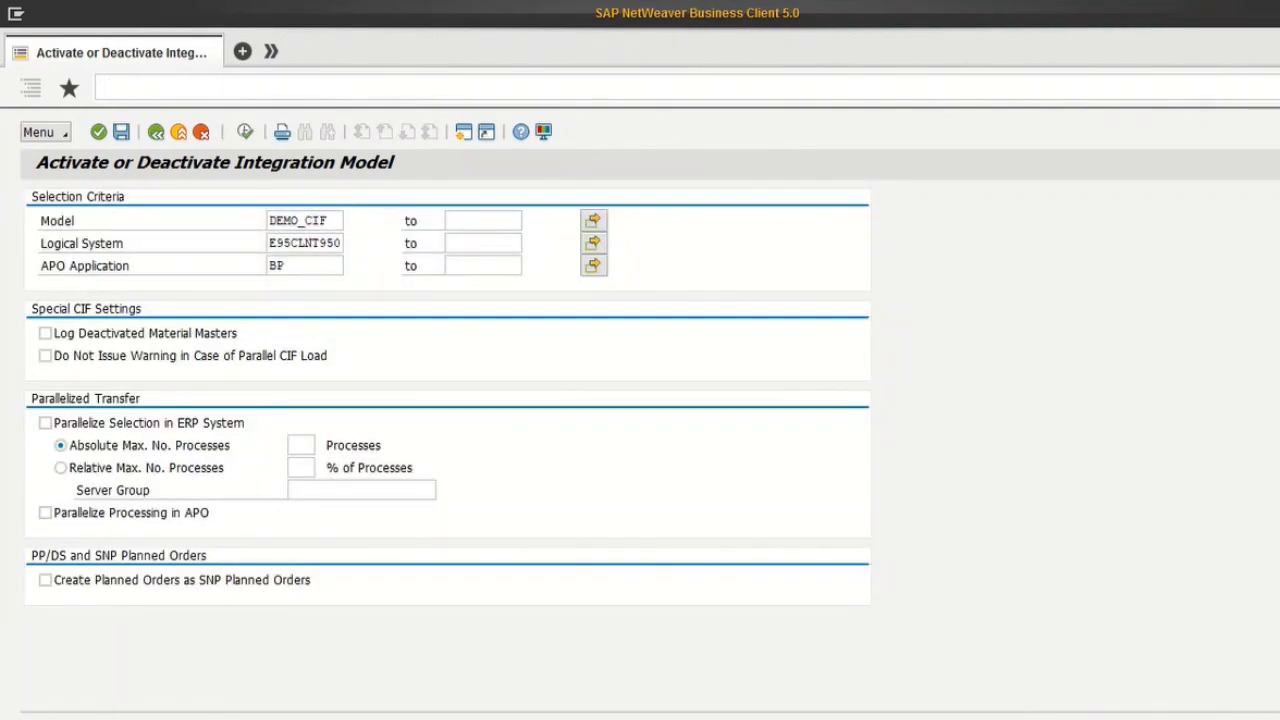
pyautogui.write('/ncfm1')
pyautogui.press('Return')
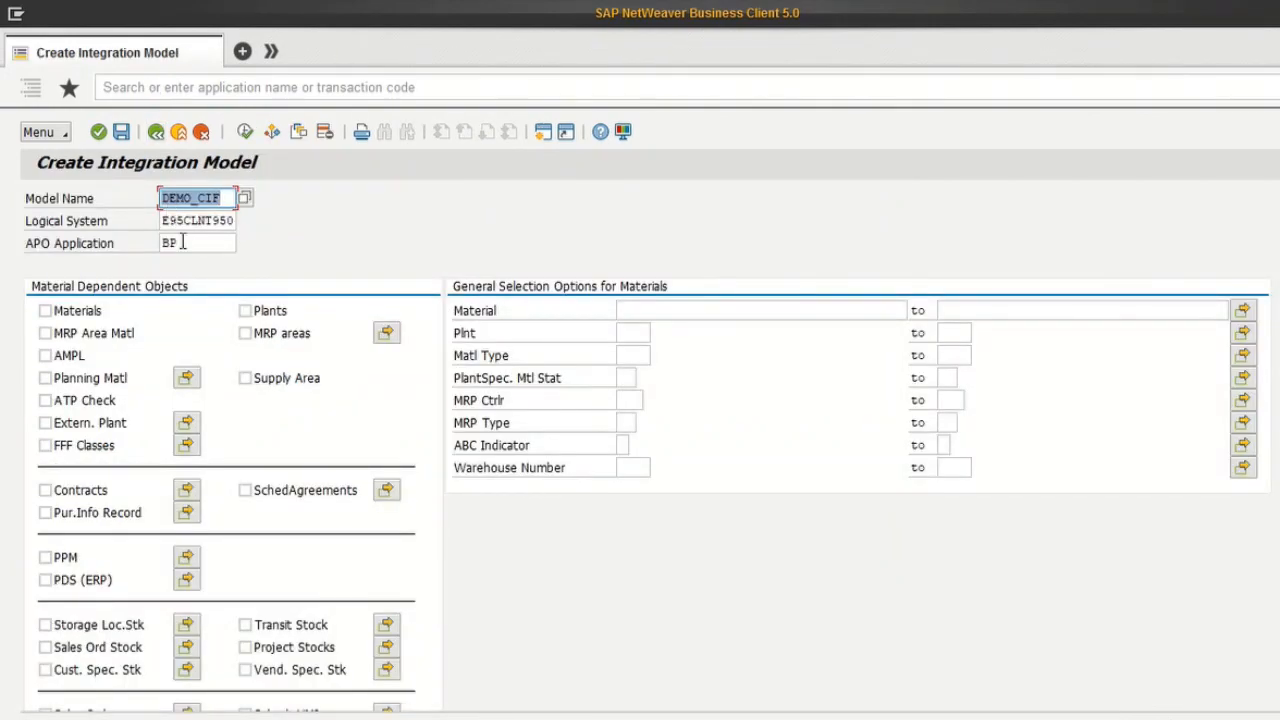
# Step: Include Vendors as a material-independent object in model DEMO_CIF and open the vendor selection criteria
pyautogui.scroll(-8, 237, 346)
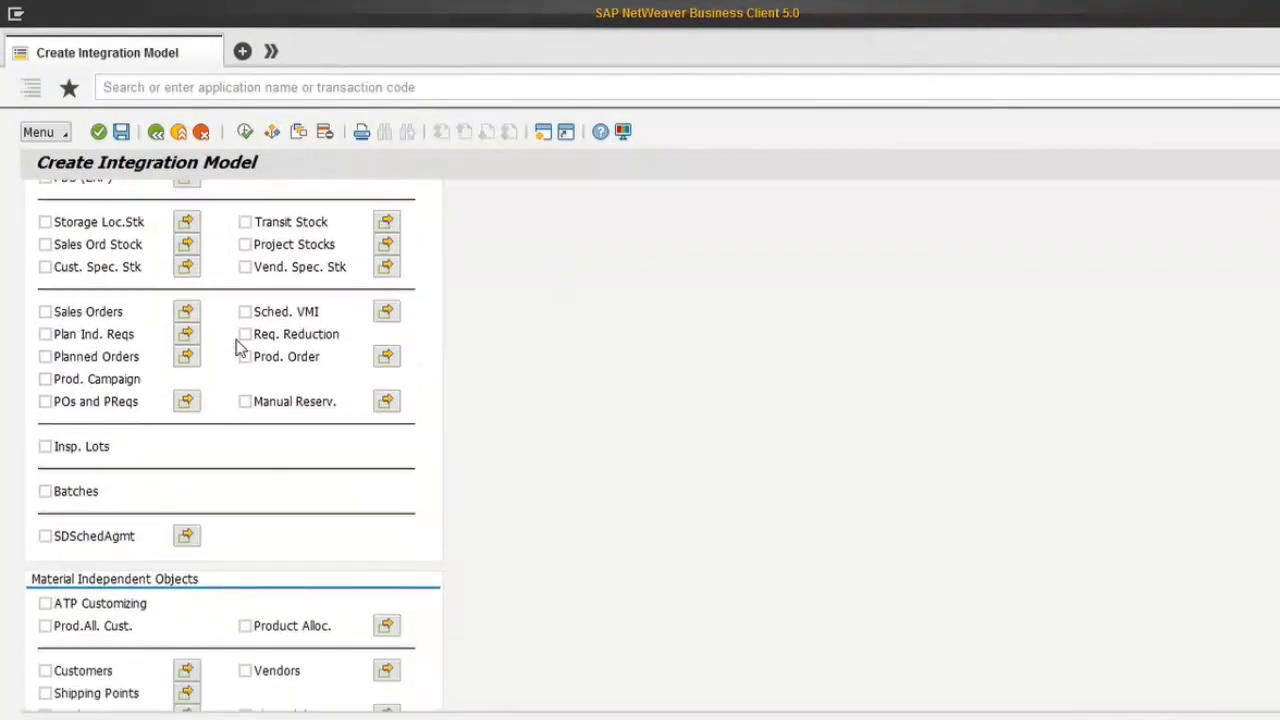
pyautogui.scroll(-2, 237, 346)
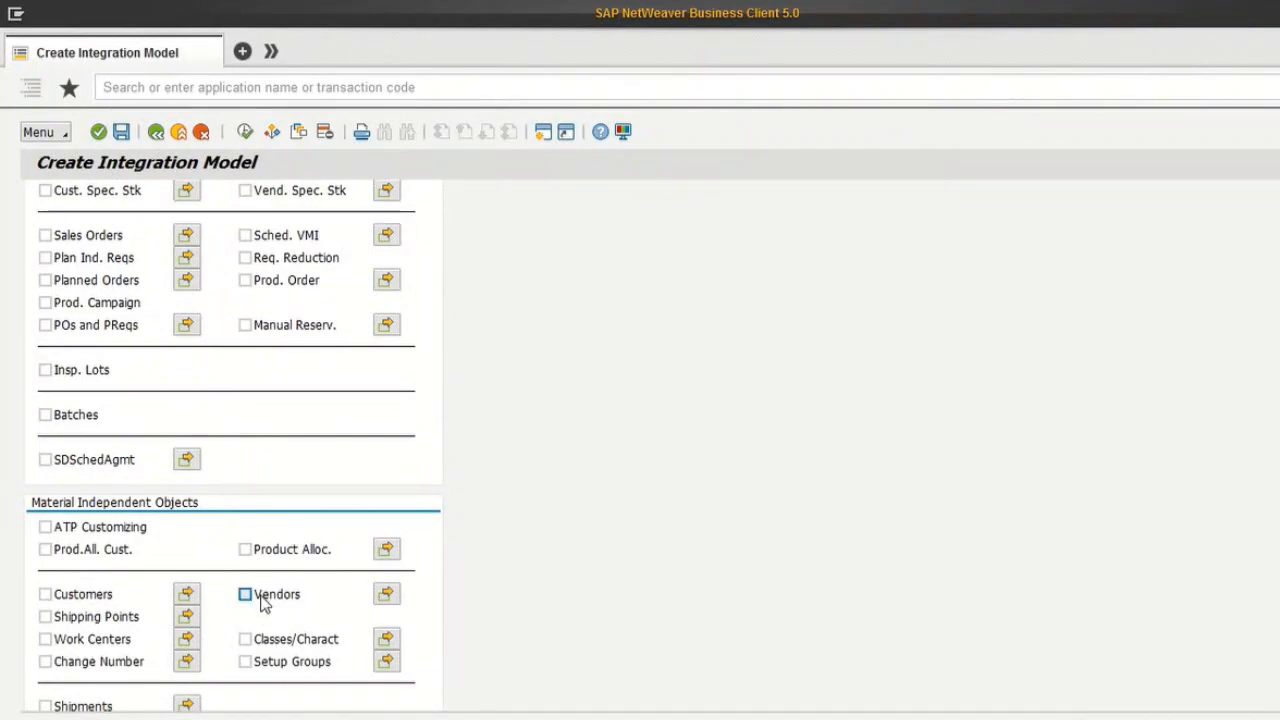
pyautogui.click(261, 597)
pyautogui.click(387, 598)
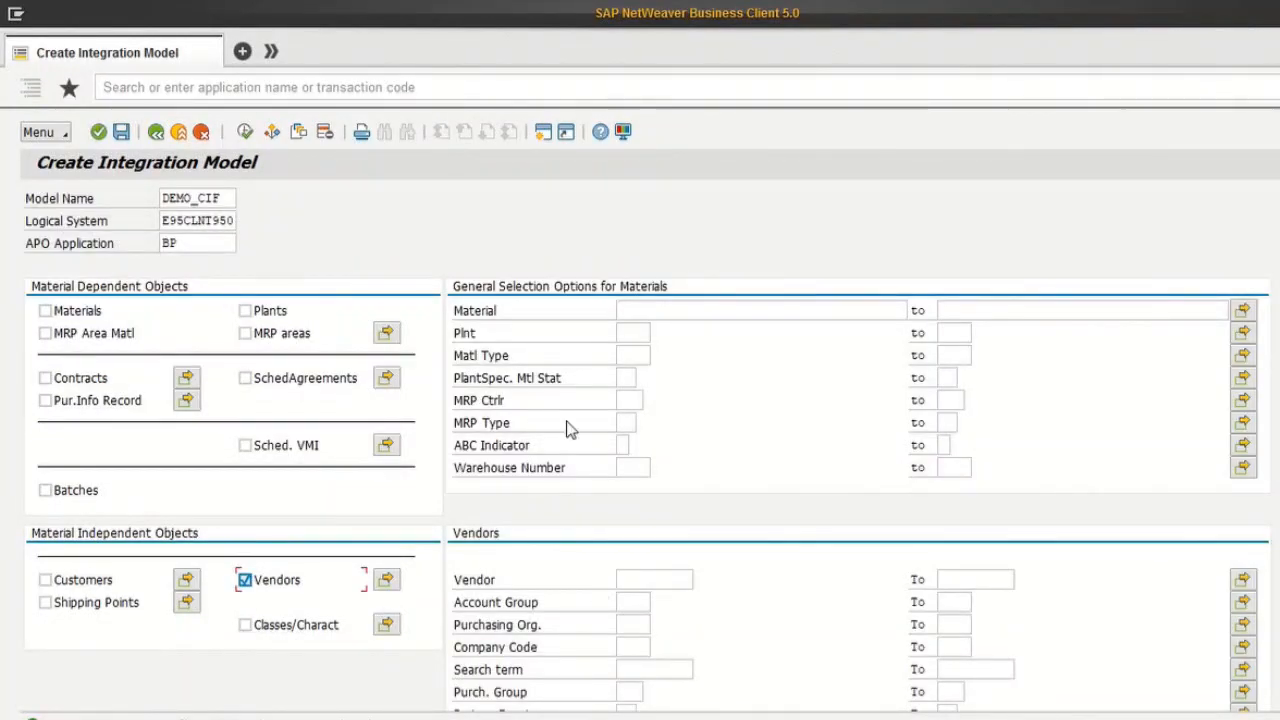
# Step: Open transaction BP in a new session tab
pyautogui.click(242, 52)
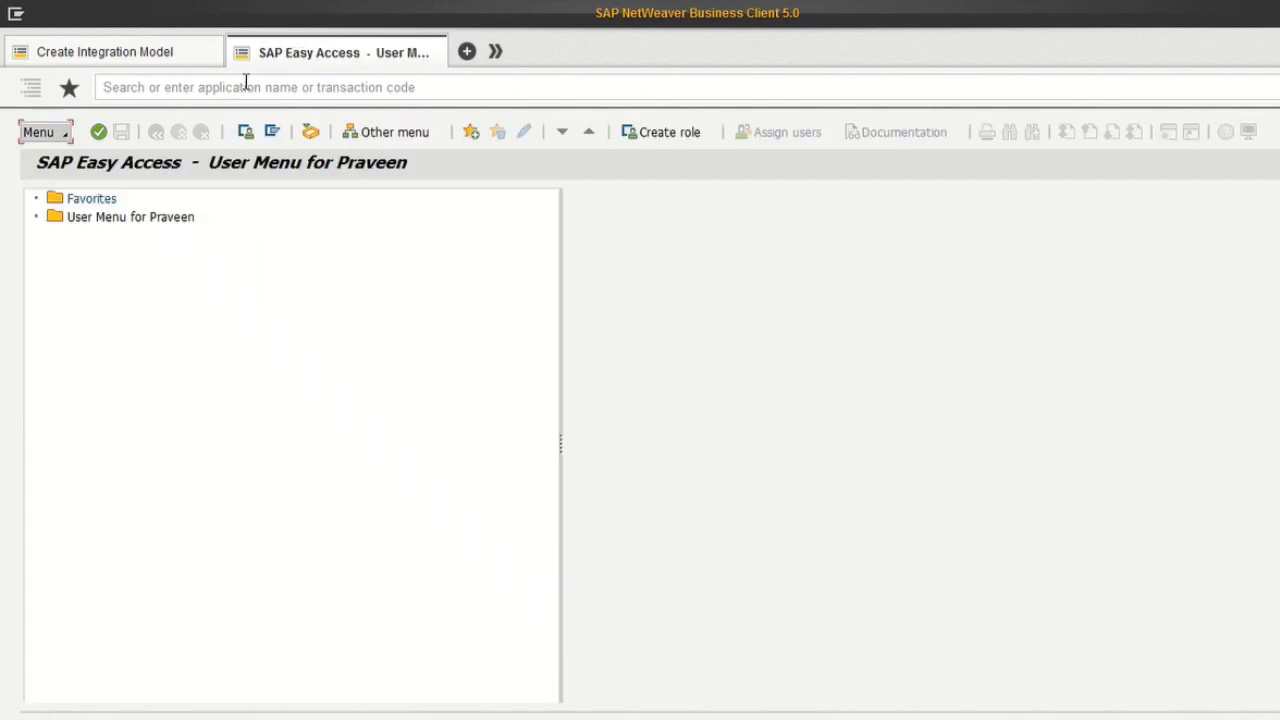
pyautogui.write('bp')
pyautogui.press('Return')
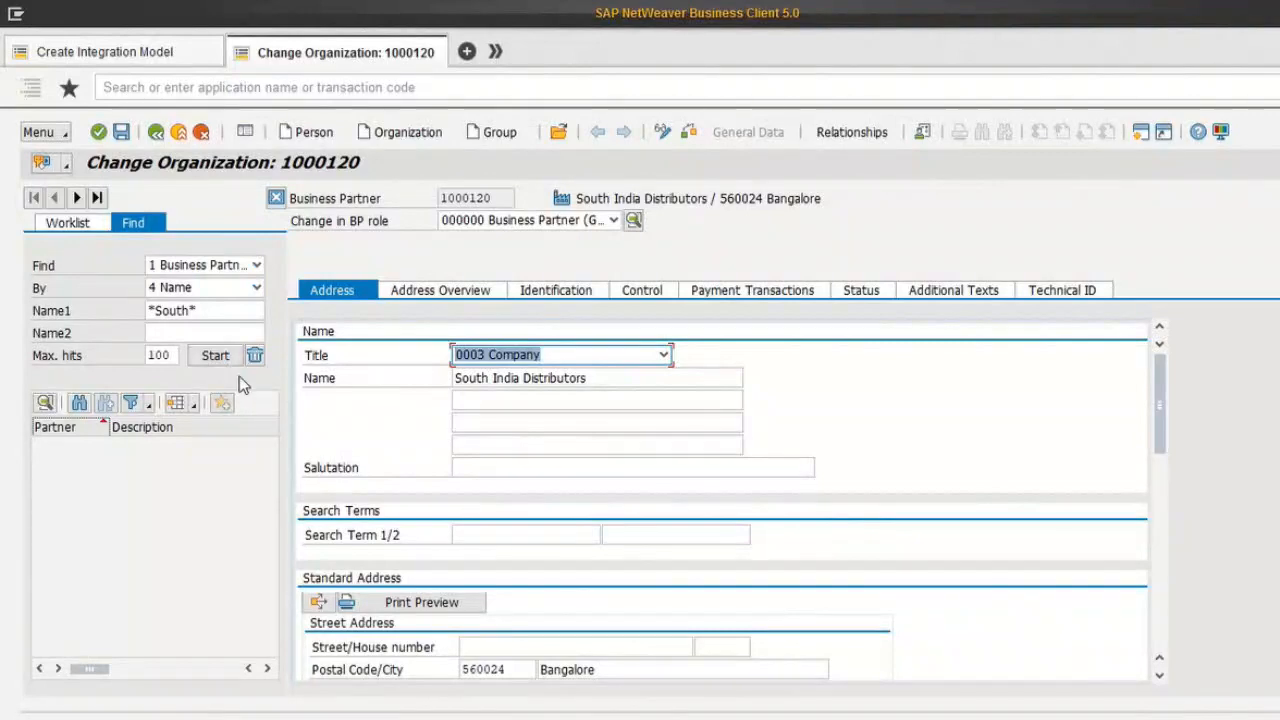
# Step: Search business partners by name *DHL* and open DHL Pvt Ltd in Mumbai
pyautogui.click(559, 398)
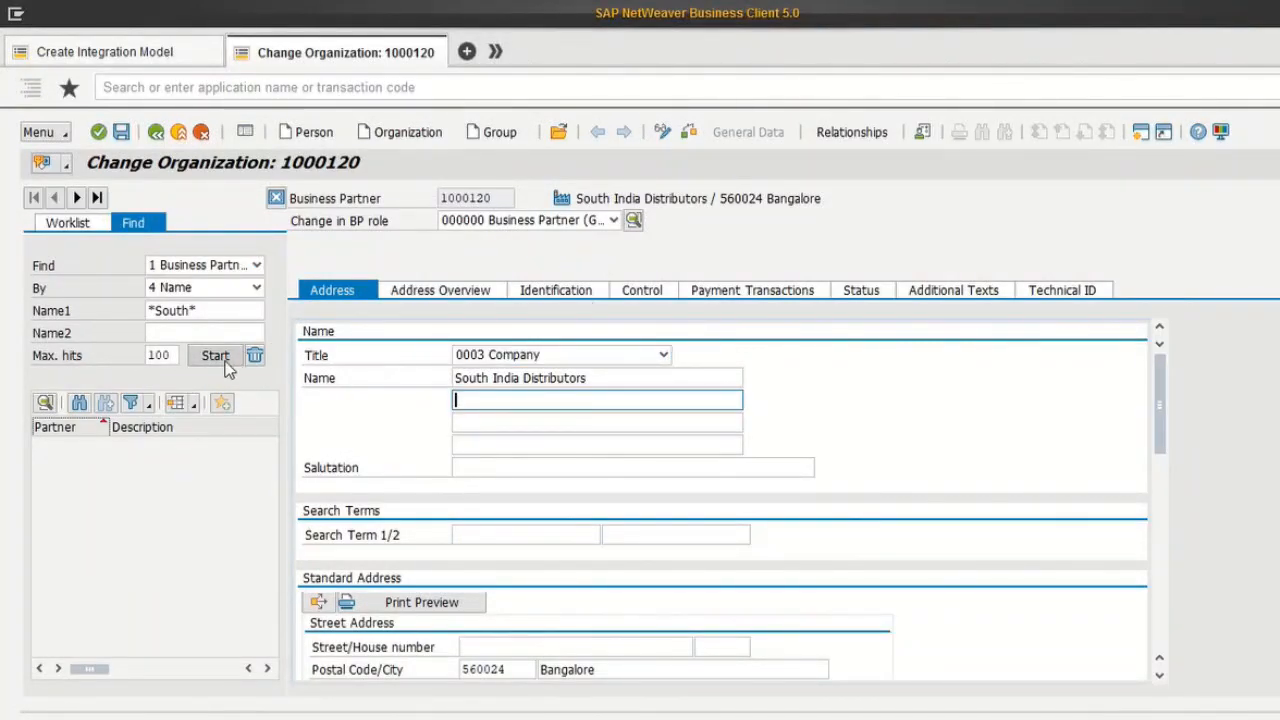
pyautogui.click(190, 310)
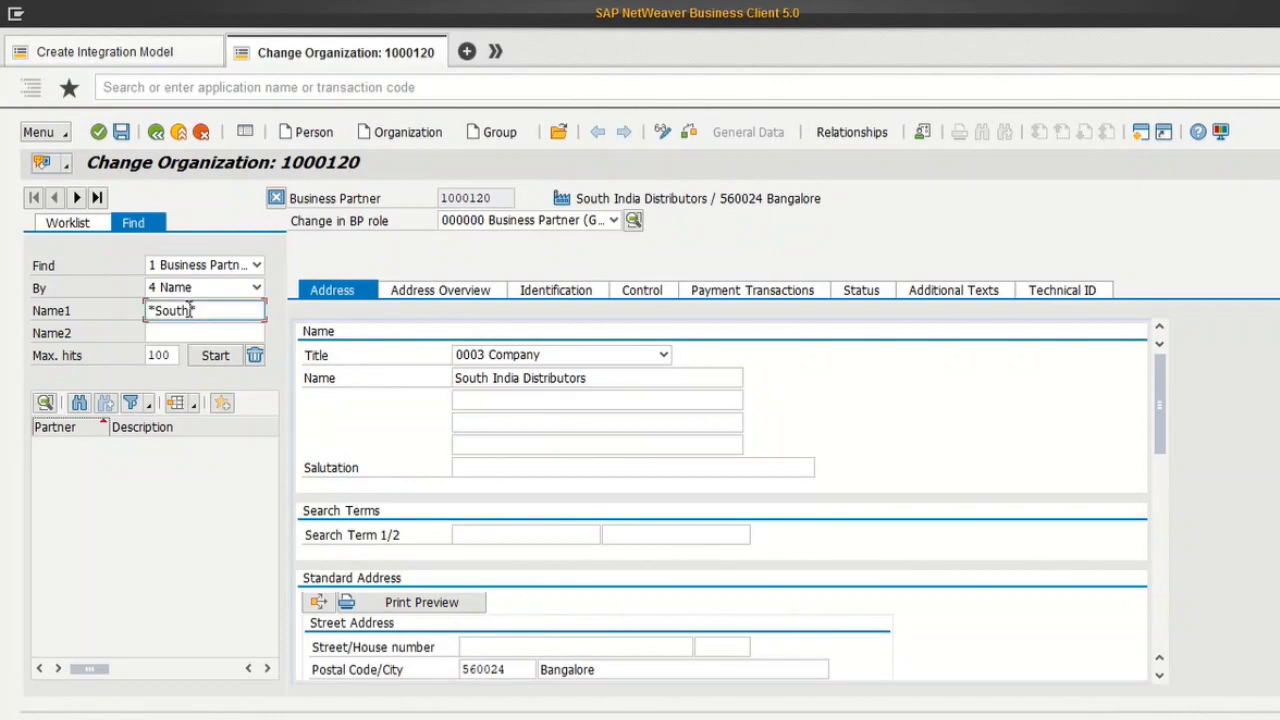
pyautogui.press('BackSpace')
pyautogui.press('BackSpace')
pyautogui.press('BackSpace')
pyautogui.press('BackSpace')
pyautogui.write('DHL')
pyautogui.click(213, 358)
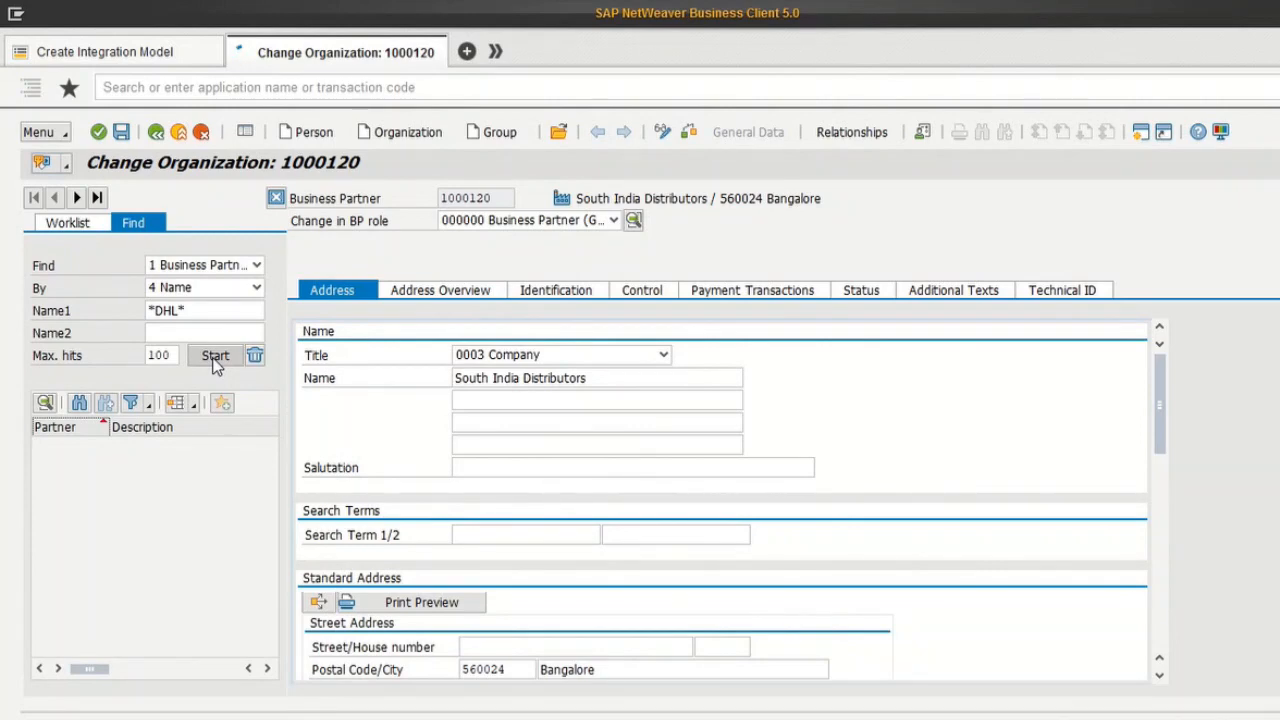
pyautogui.click(183, 505)
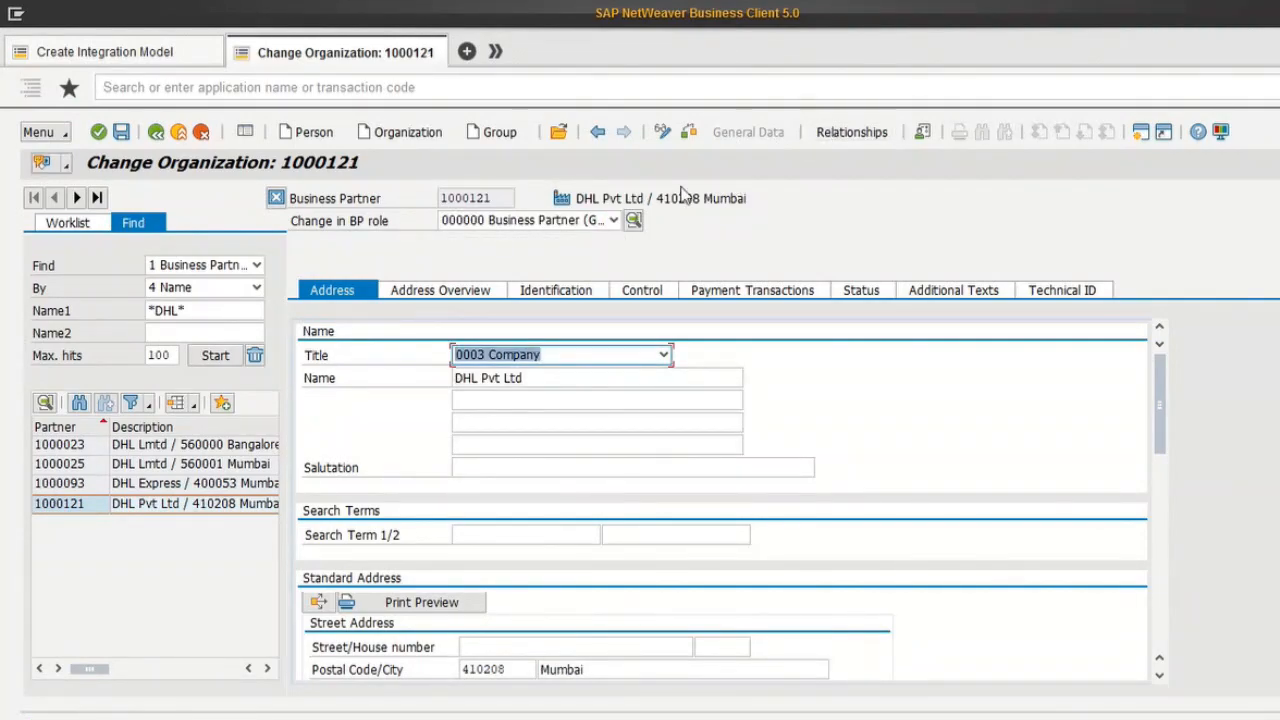
# Step: Switch DHL Pvt Ltd to display mode in role FLVN00 Supplier (Fin.Accounting) and show its company code data
pyautogui.click(577, 224)
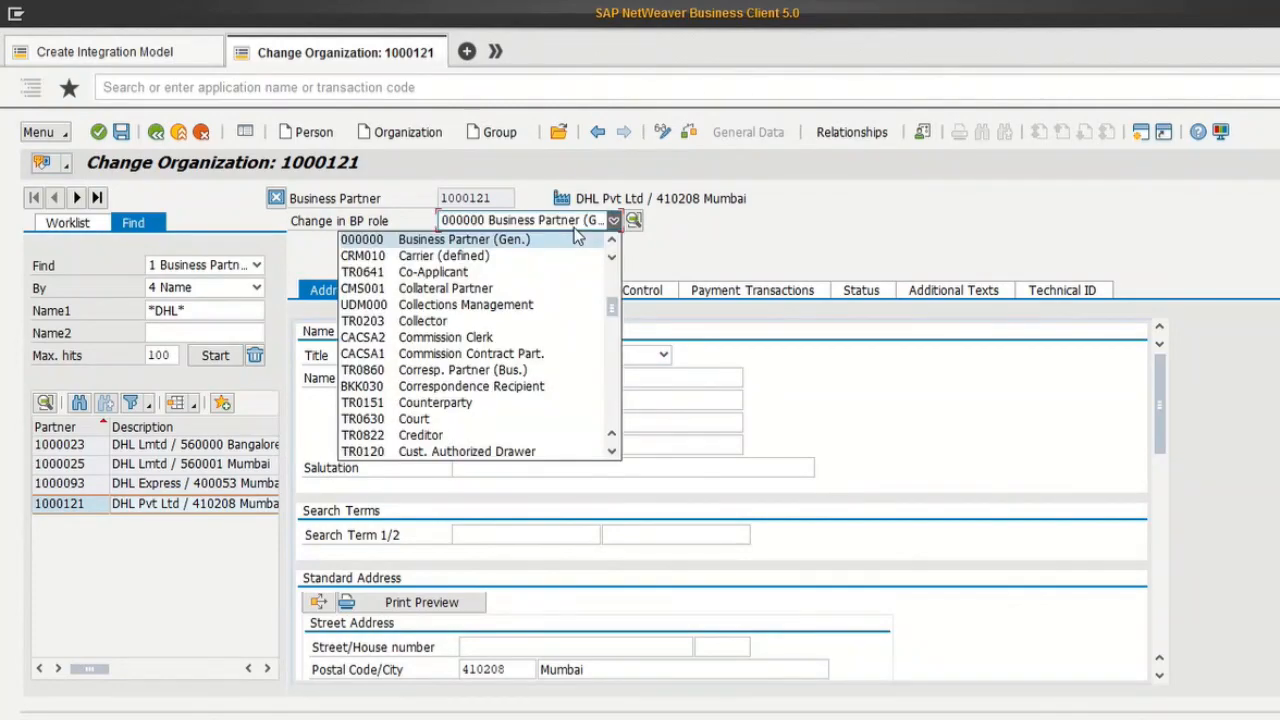
pyautogui.click(577, 237)
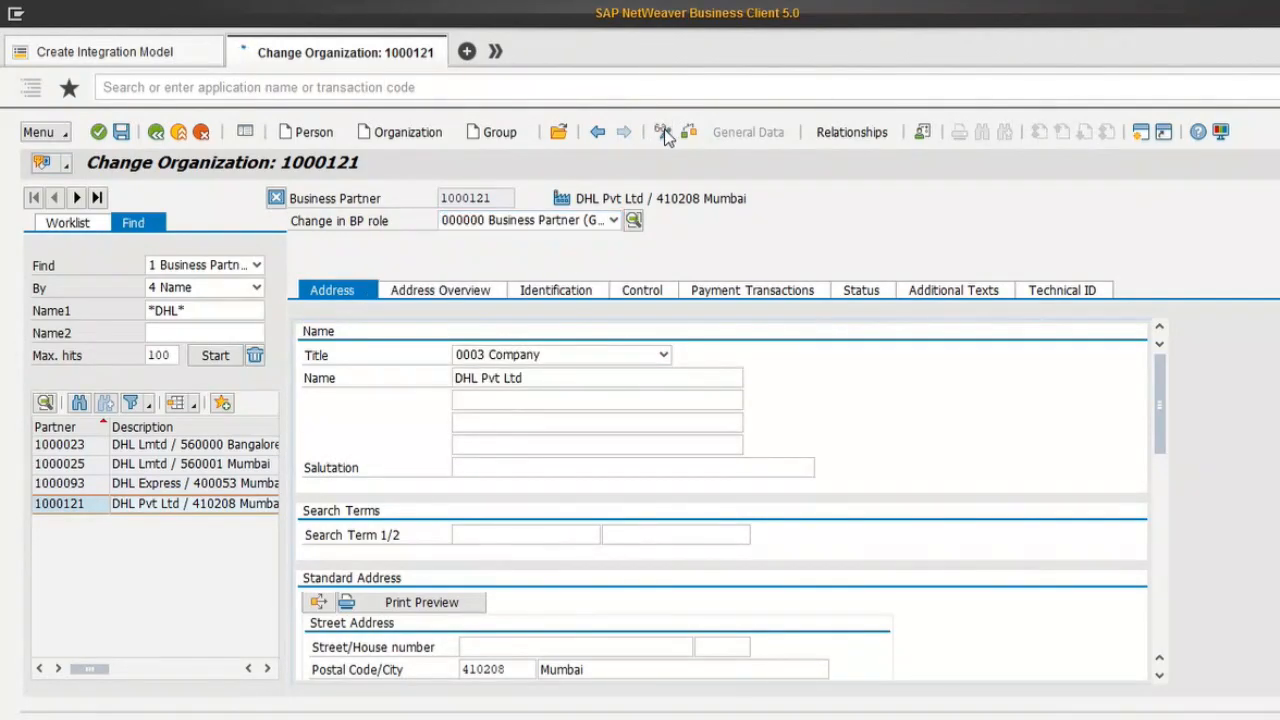
pyautogui.click(585, 222)
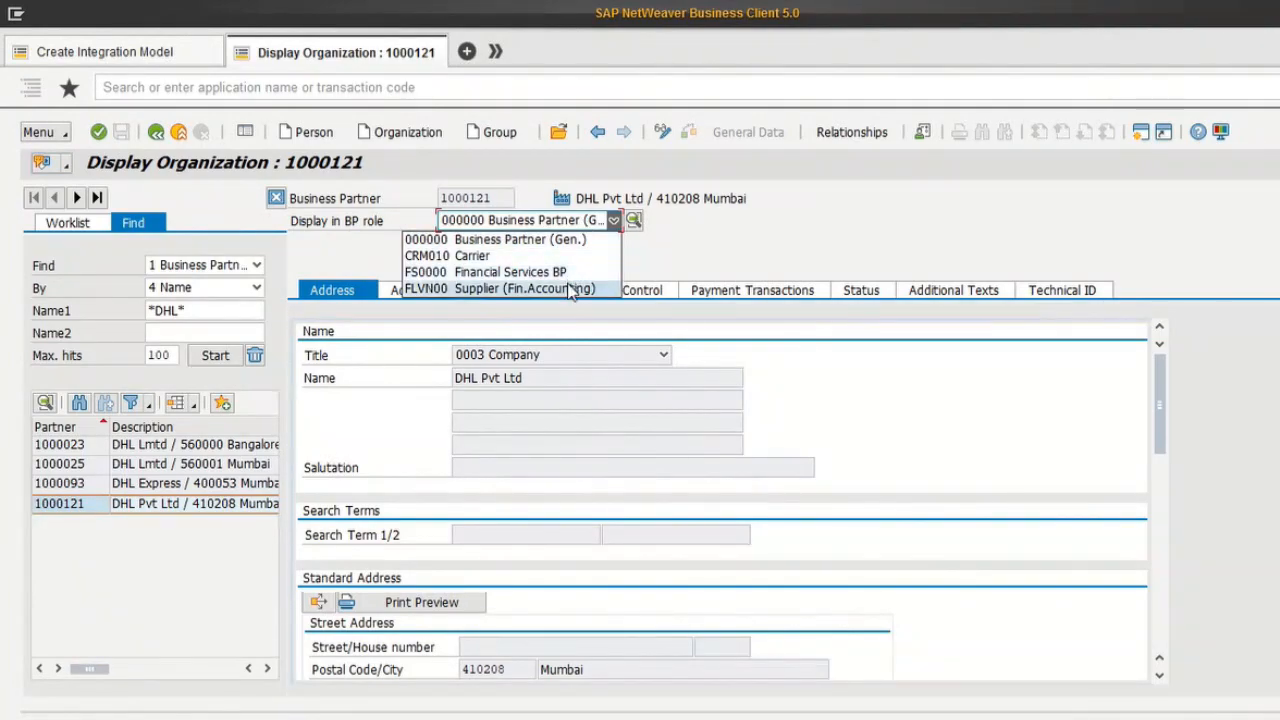
pyautogui.click(571, 288)
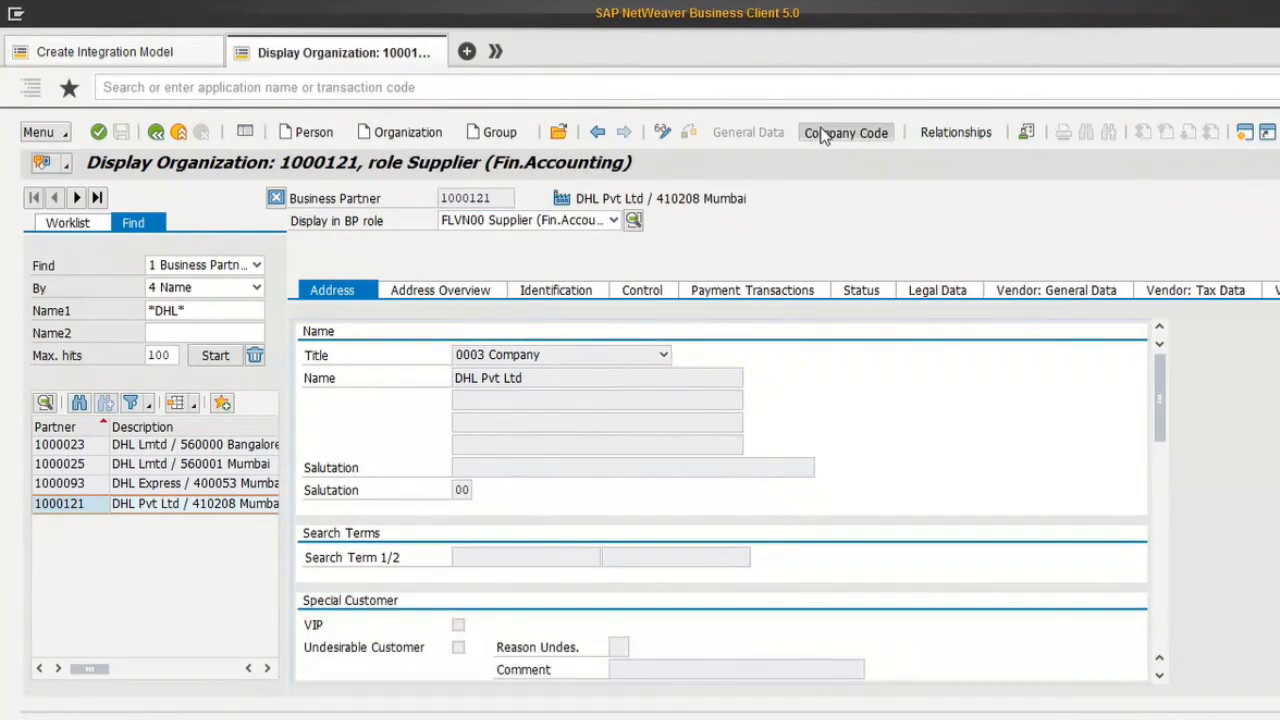
pyautogui.click(819, 145)
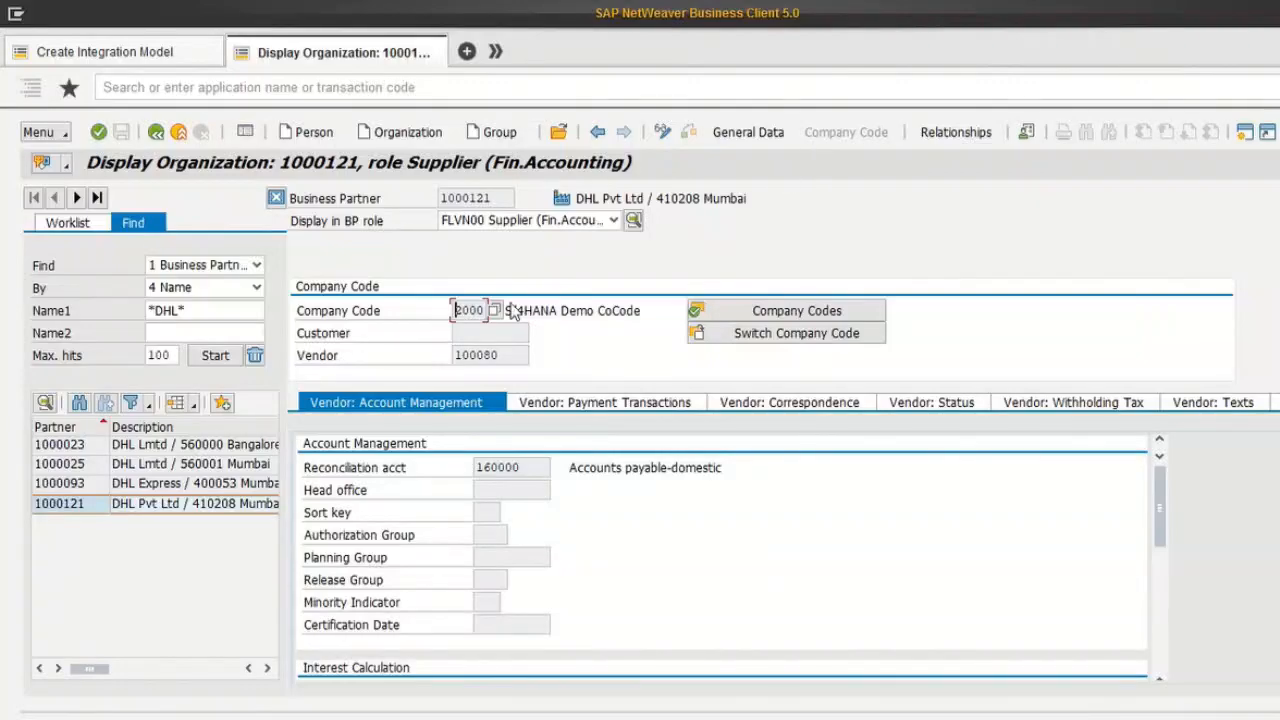
# Step: Copy DHL Pvt Ltd's vendor number and enter it as the Vendor selection in the integration model DEMO_CIF
pyautogui.moveTo(500, 355); pyautogui.dragTo(443, 354)
pyautogui.hotkey('ctrl', 'c')
pyautogui.click(473, 355)
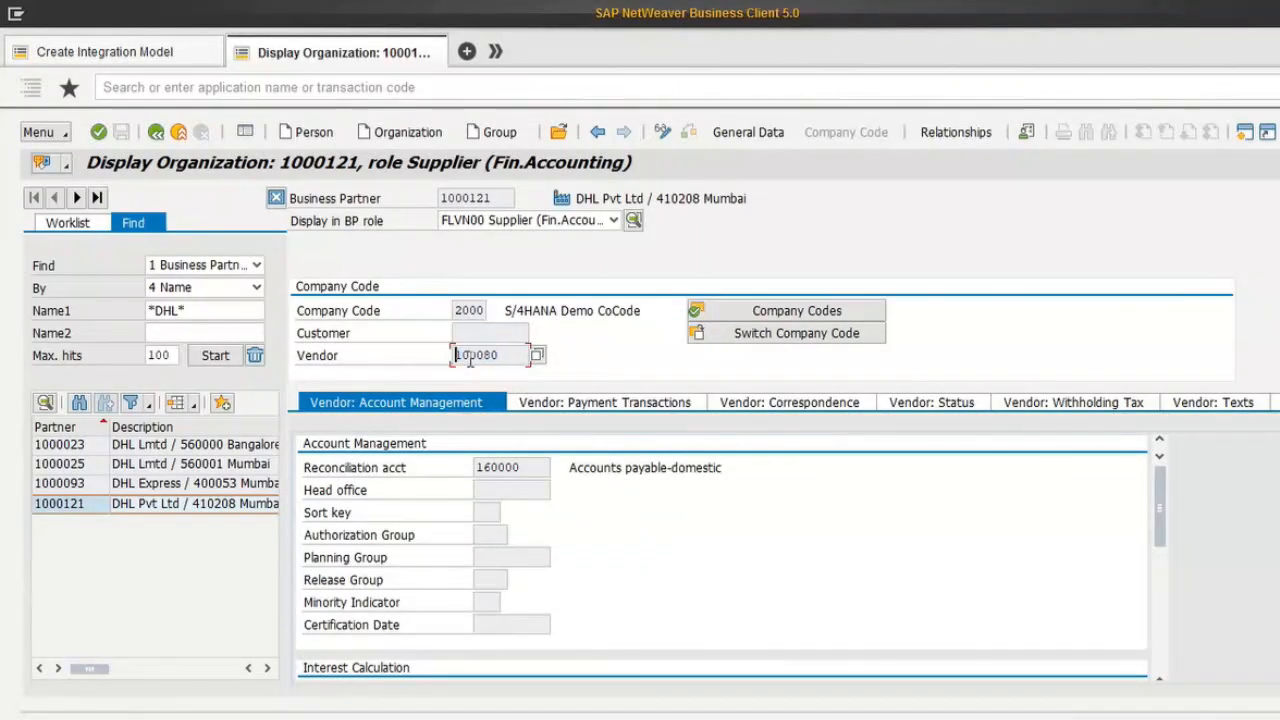
pyautogui.hotkey('alt', 'Tab')
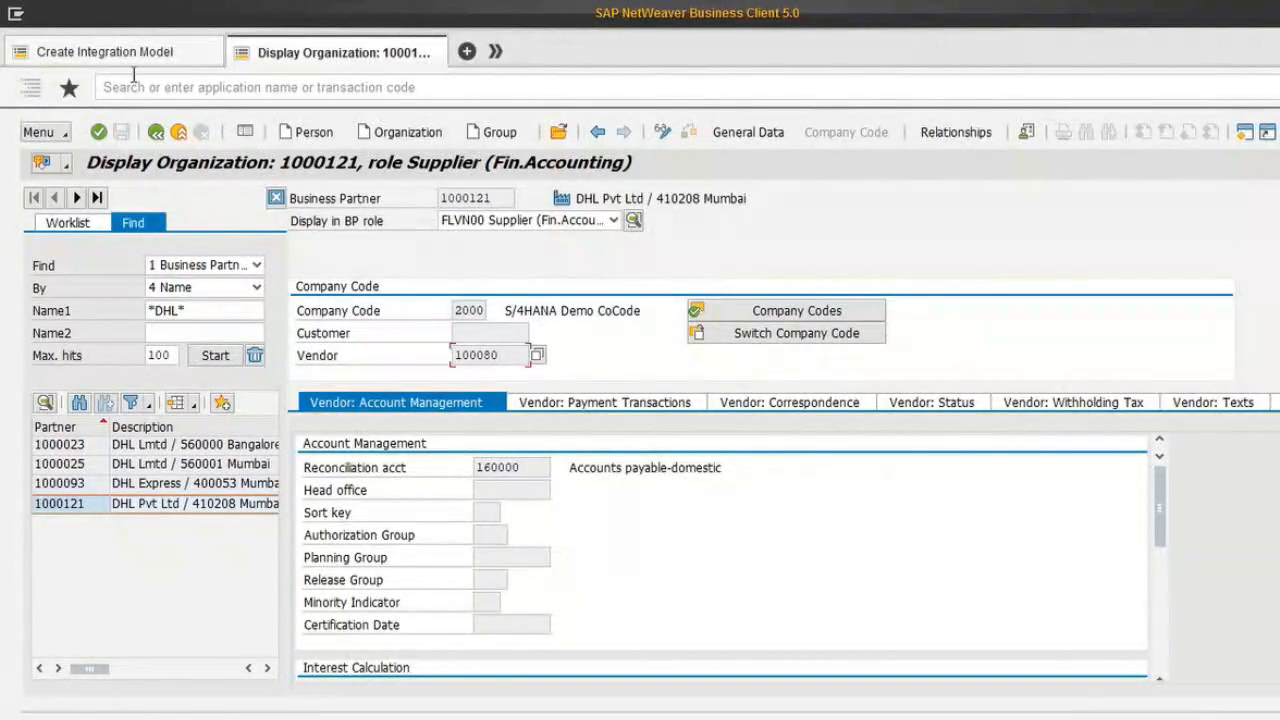
pyautogui.click(132, 52)
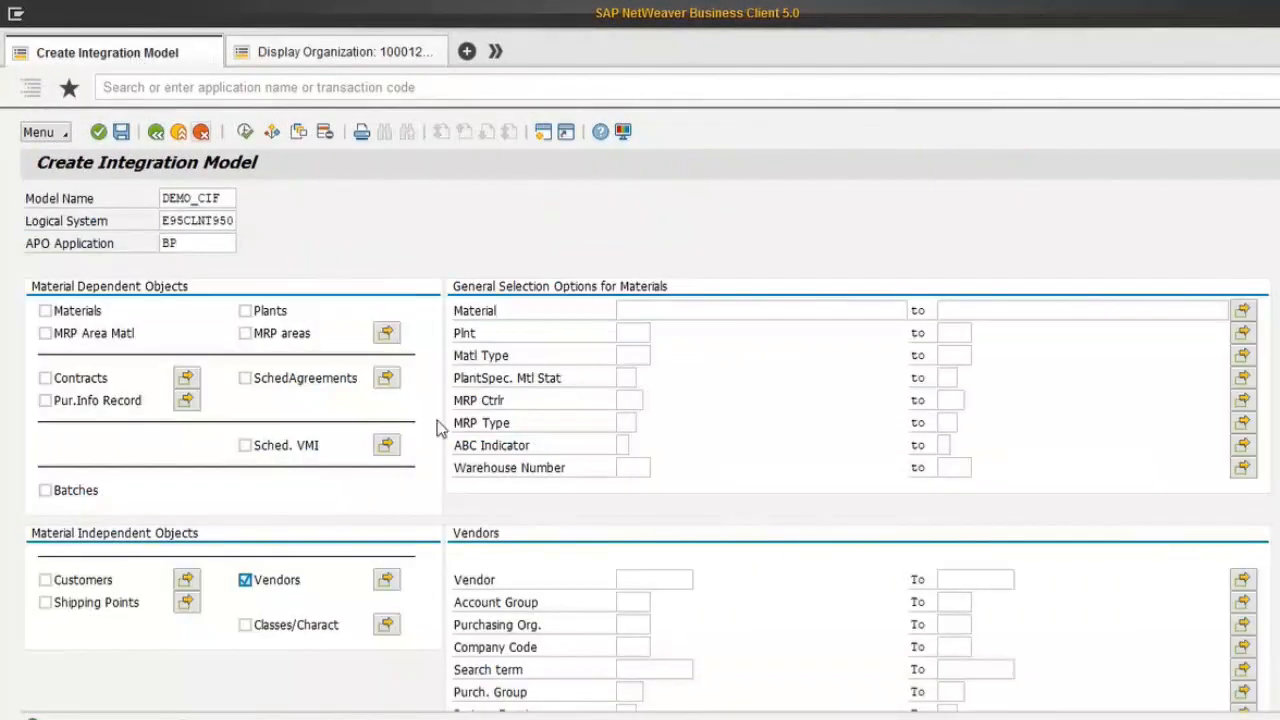
pyautogui.click(620, 581)
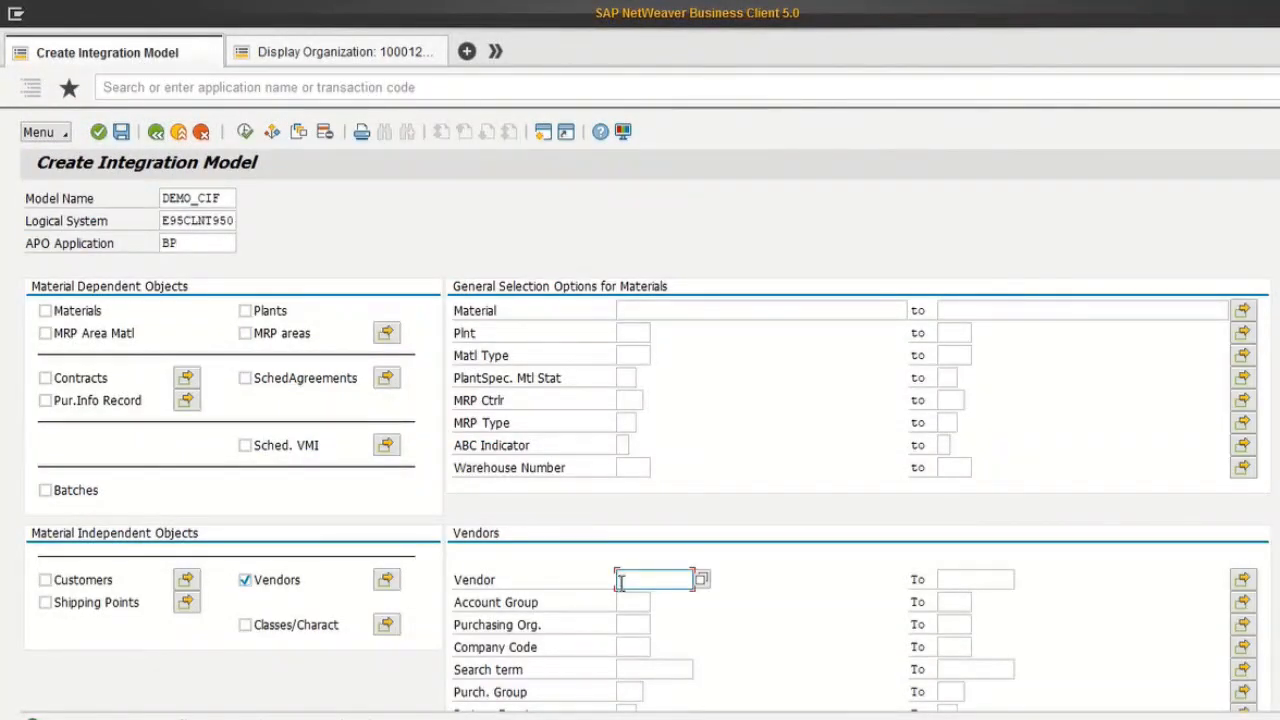
pyautogui.hotkey('ctrl', 'v')
# Step: Set Create Loc./BP to 1, Only Create Business Partners, in the vendor selection criteria
pyautogui.scroll(-2, 843, 571)
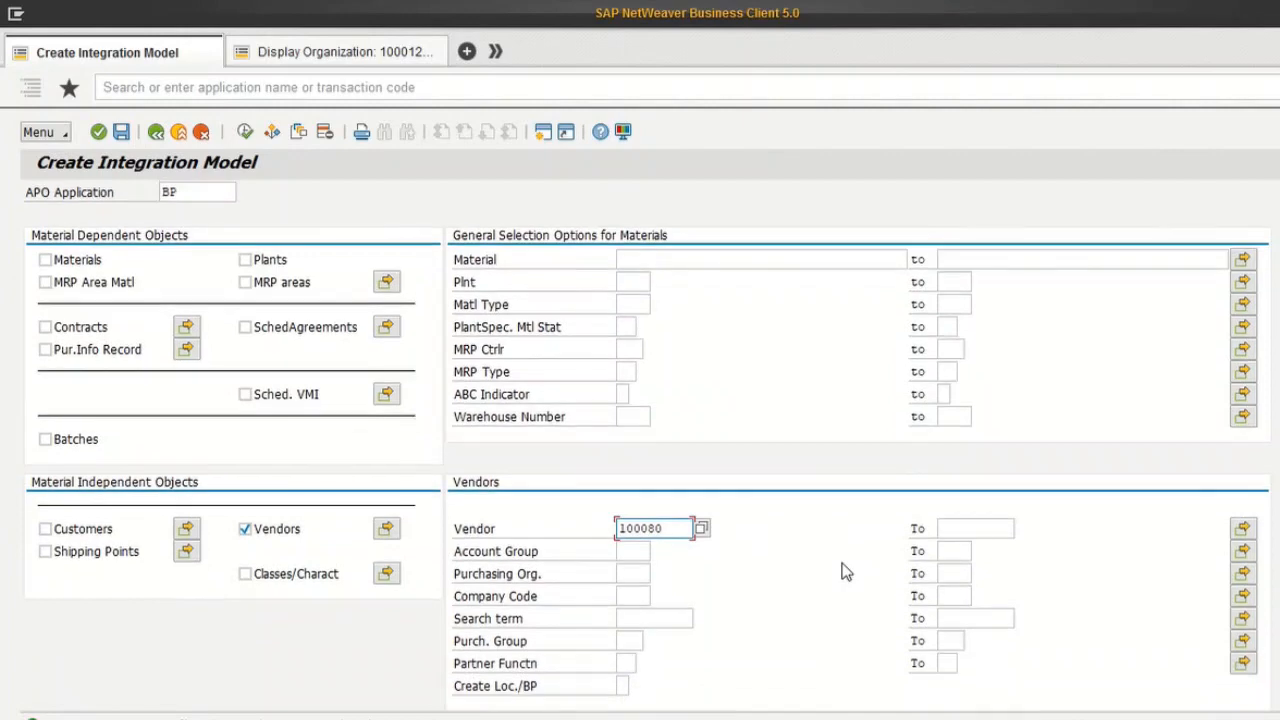
pyautogui.click(623, 683)
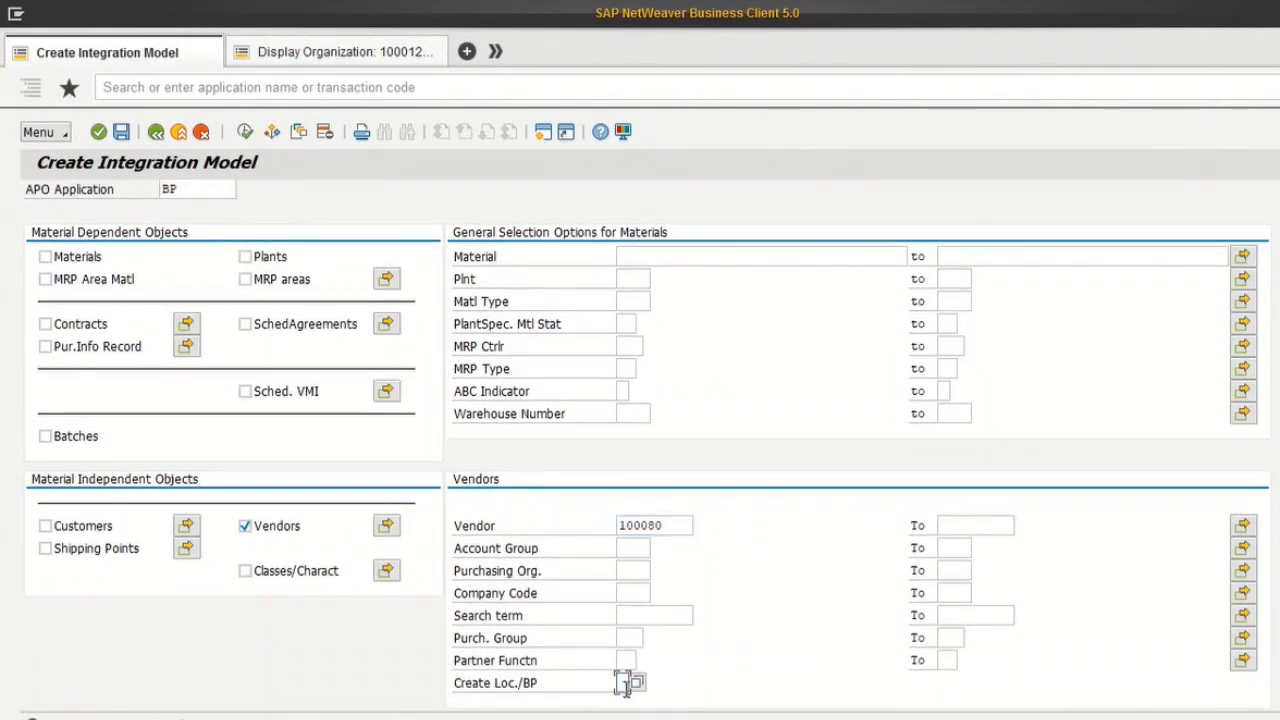
pyautogui.click(636, 686)
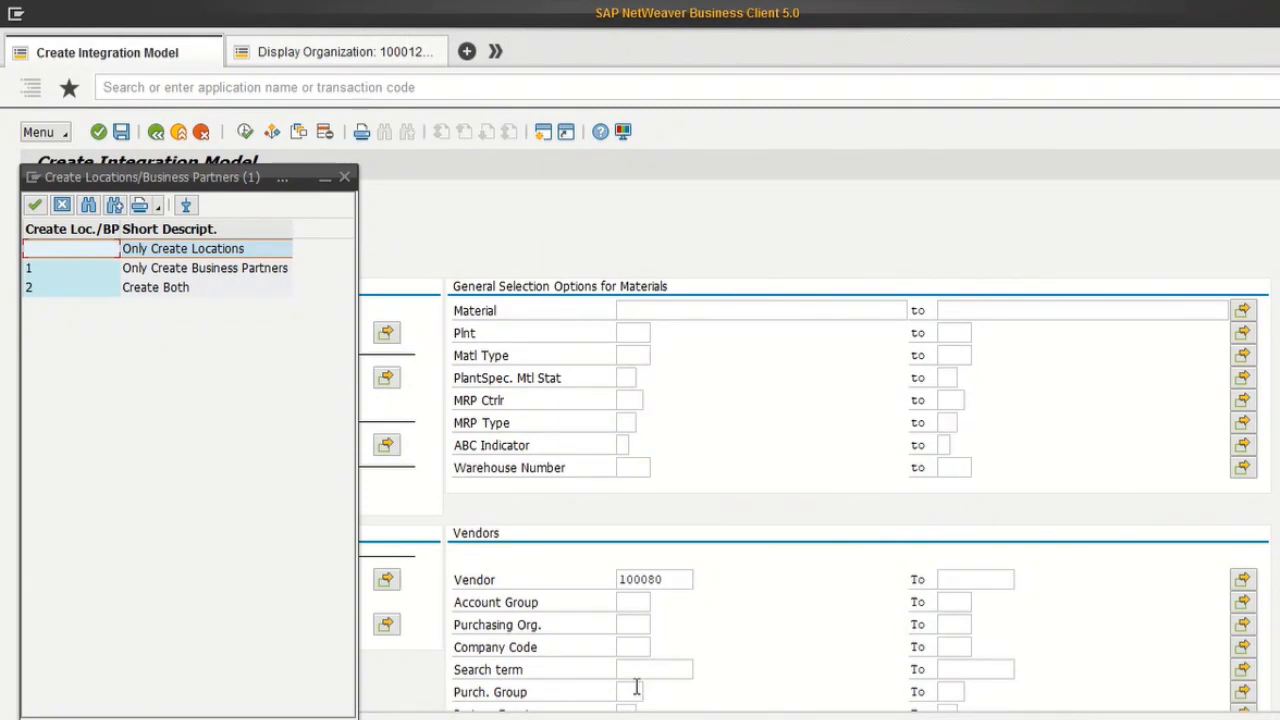
pyautogui.doubleClick(254, 273)
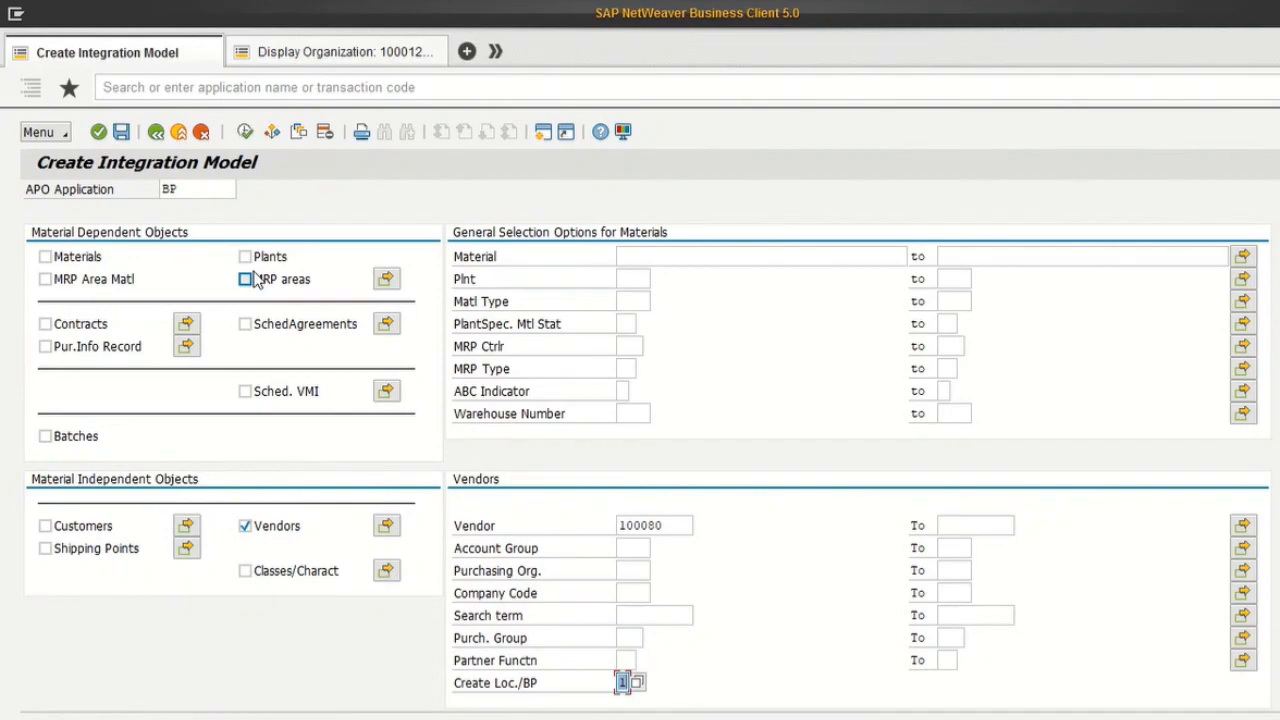
# Step: Execute the vendor selection and generate integration model DEMO_CIF for application BP
pyautogui.click(245, 132)
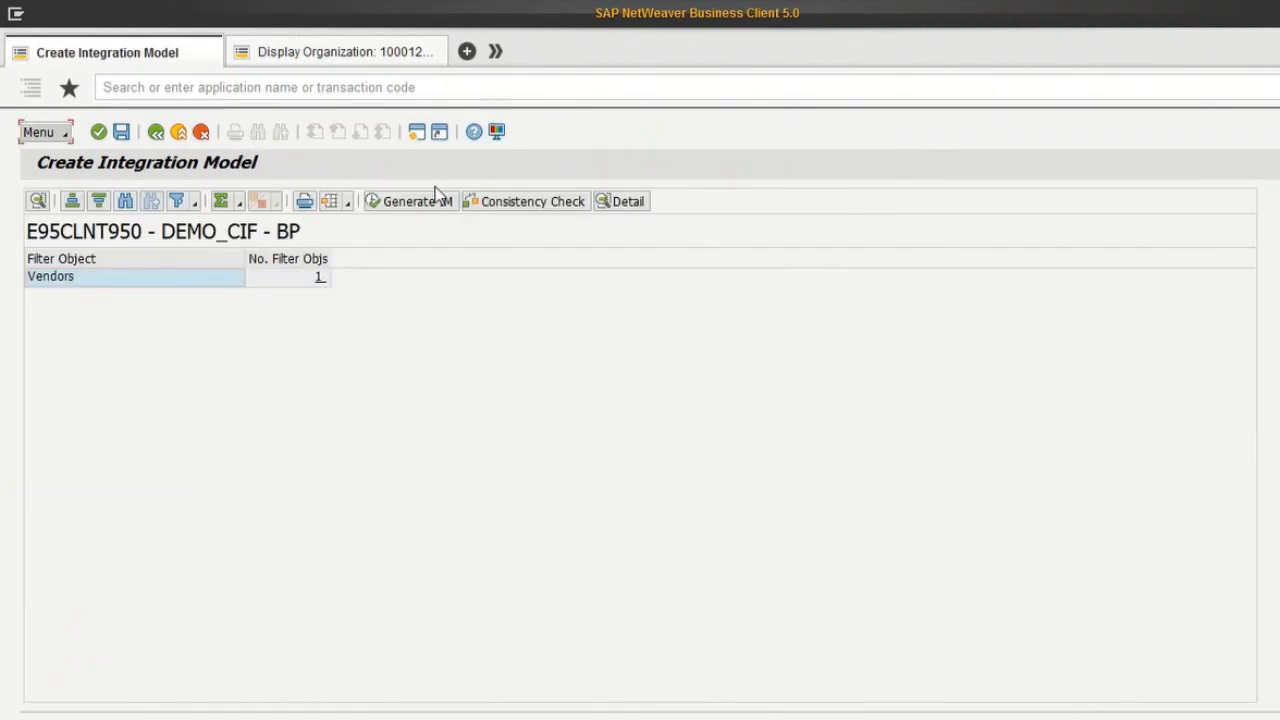
pyautogui.click(430, 205)
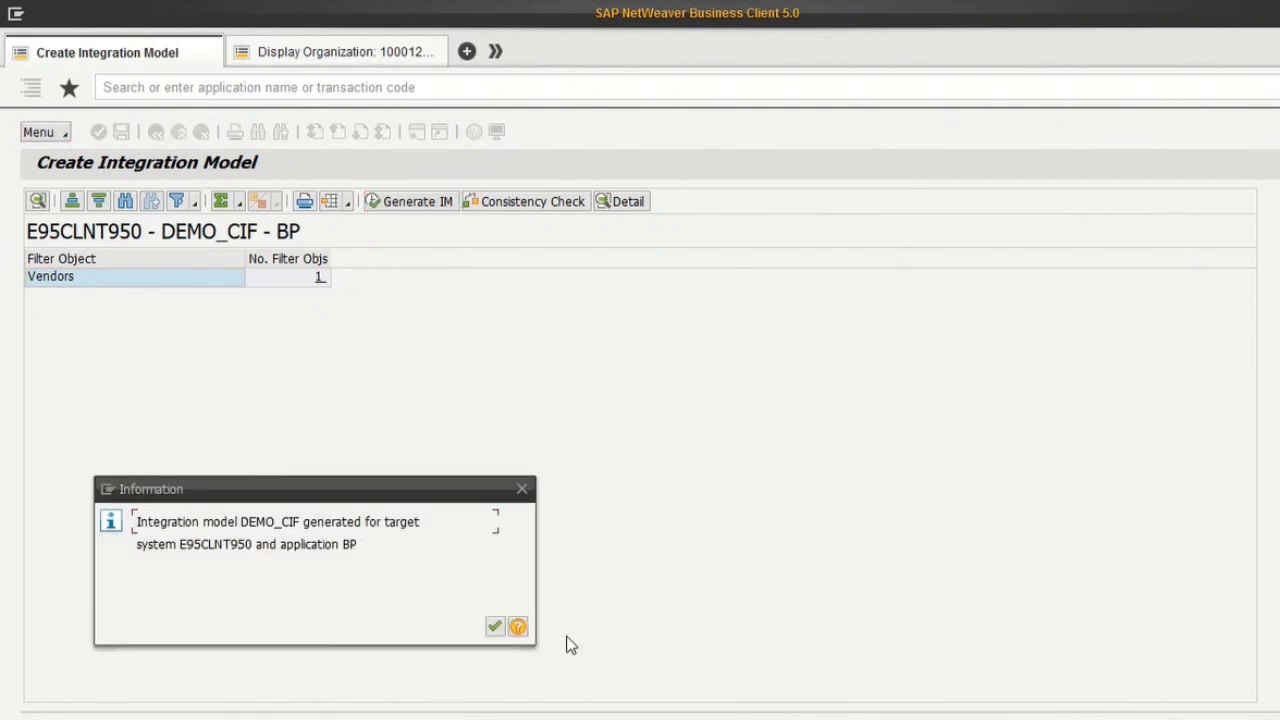
pyautogui.click(495, 625)
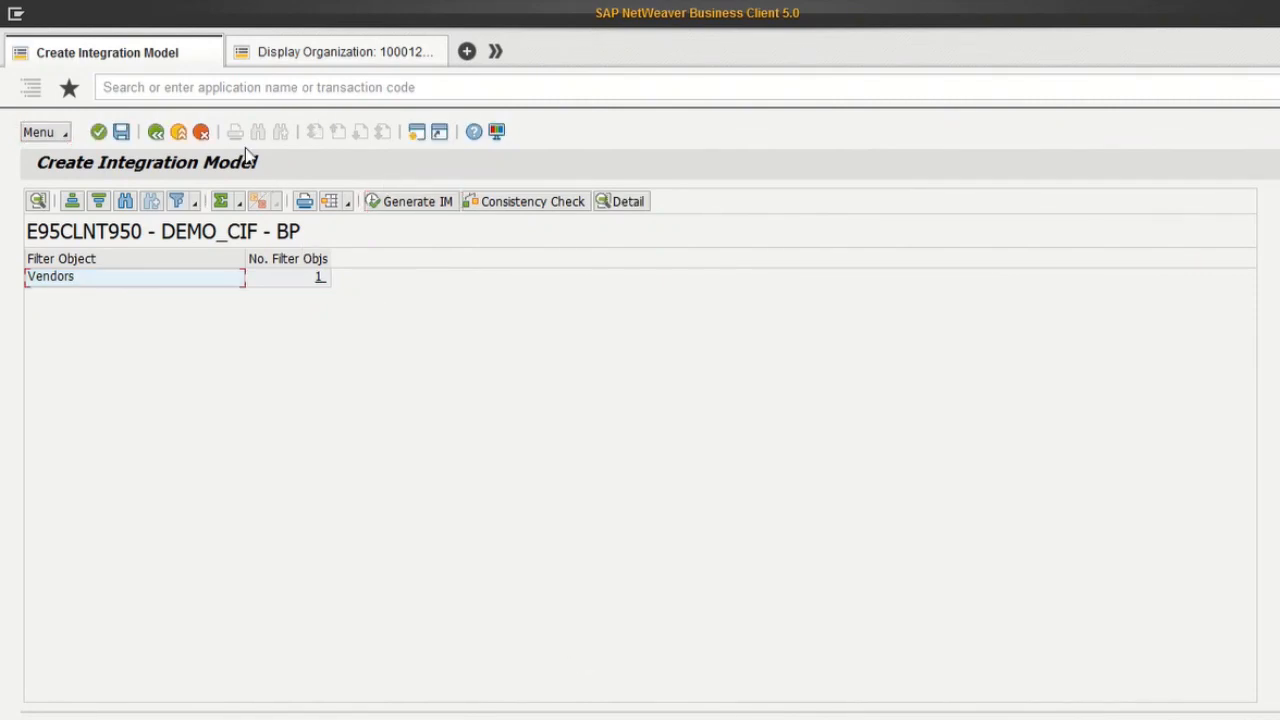
# Step: Open transaction CFM2, execute it for model DEMO_CIF and display the versions under application BP
pyautogui.click(217, 86)
pyautogui.write('/nc')
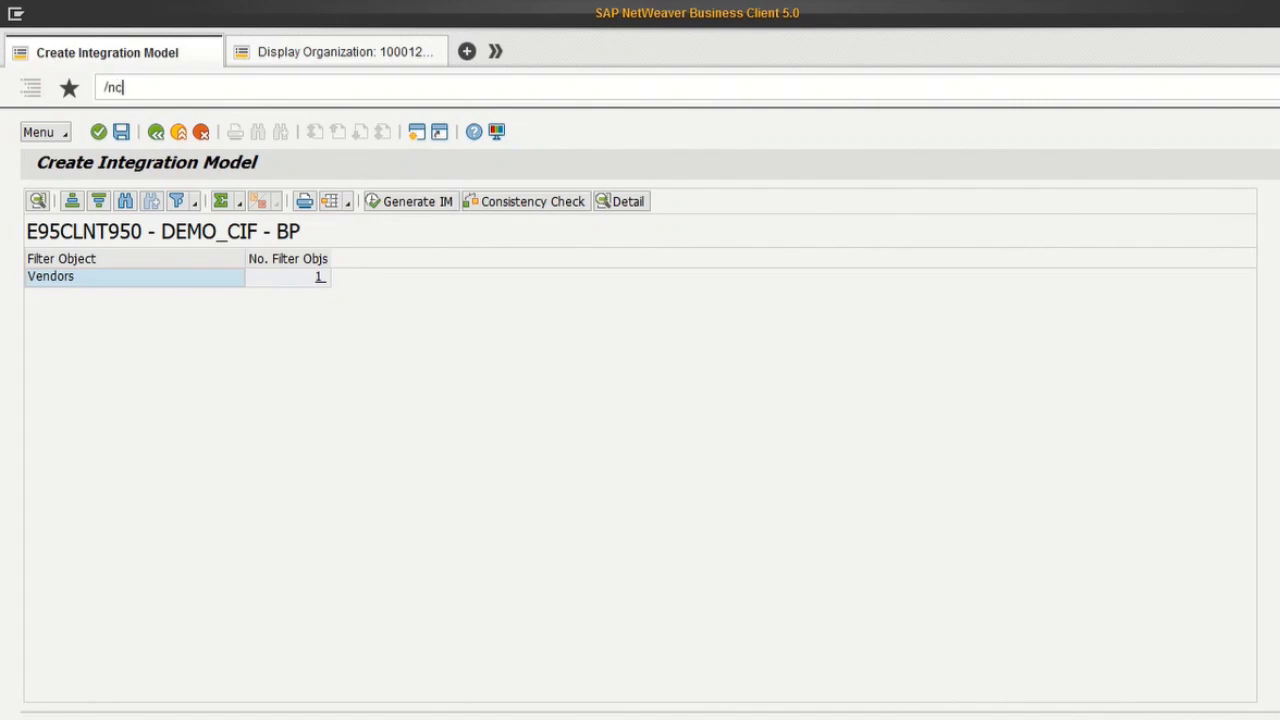
pyautogui.write('fm2')
pyautogui.press('Return')
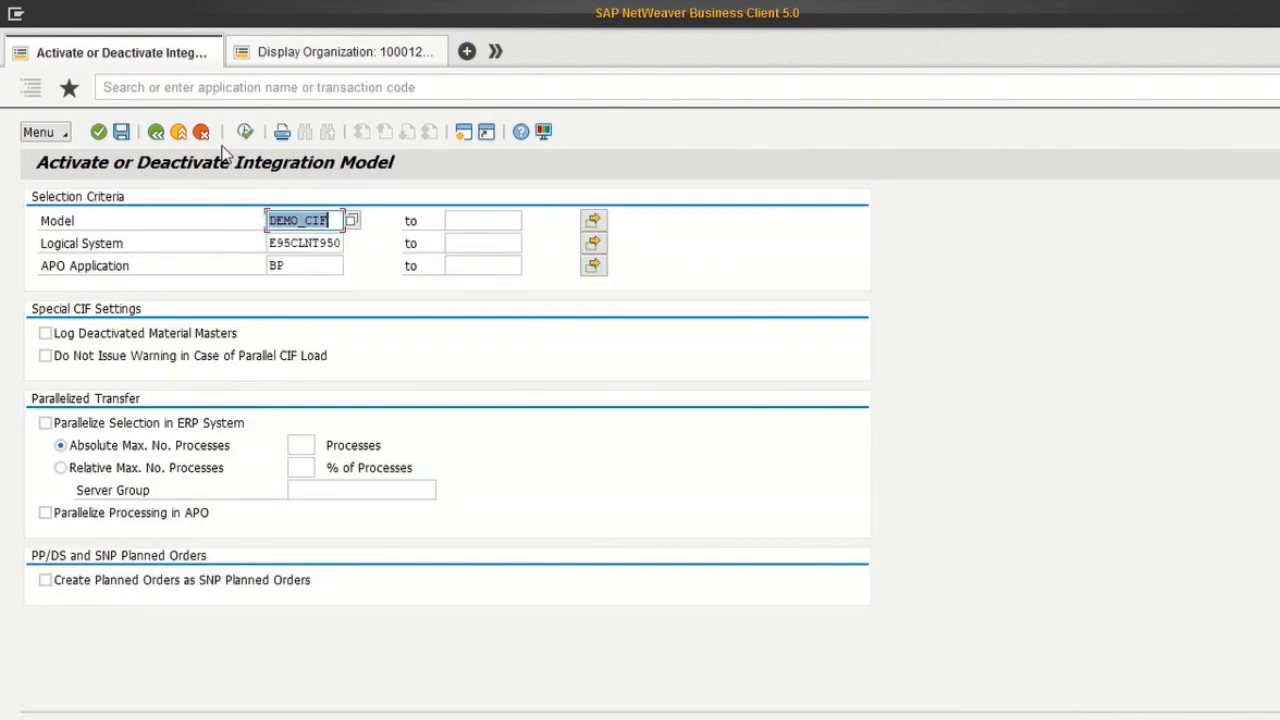
pyautogui.click(245, 132)
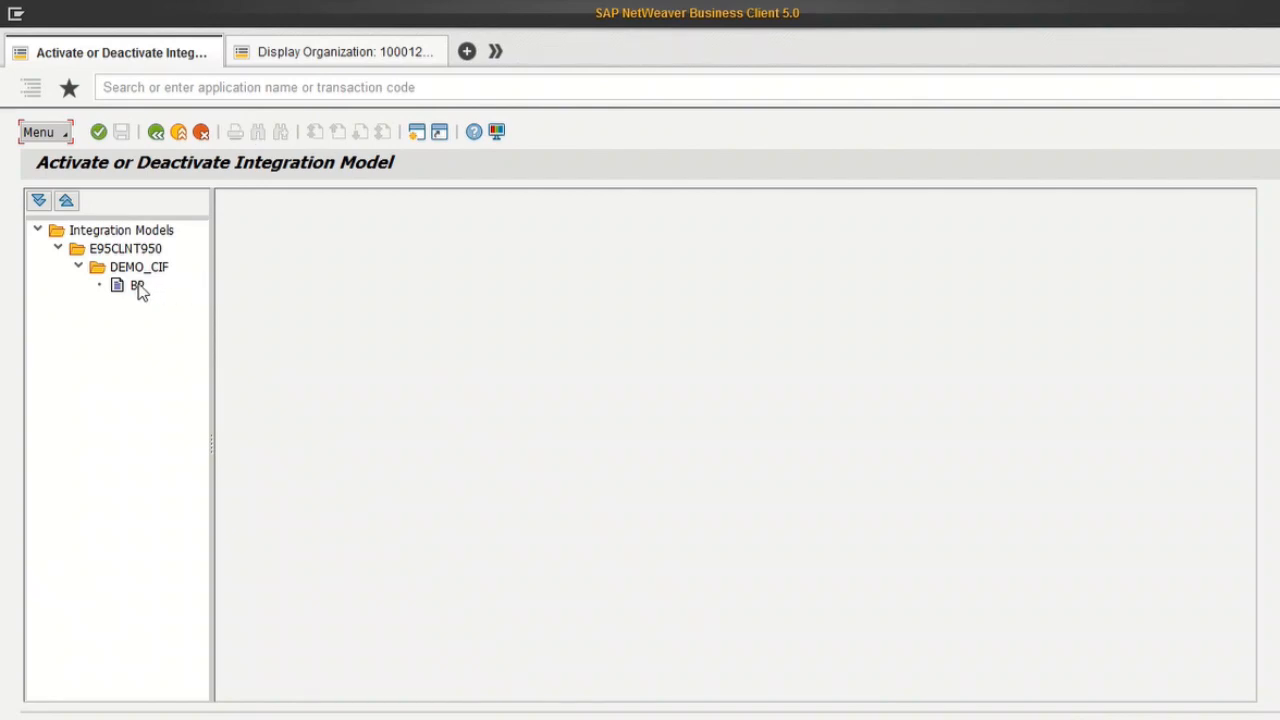
pyautogui.doubleClick(140, 287)
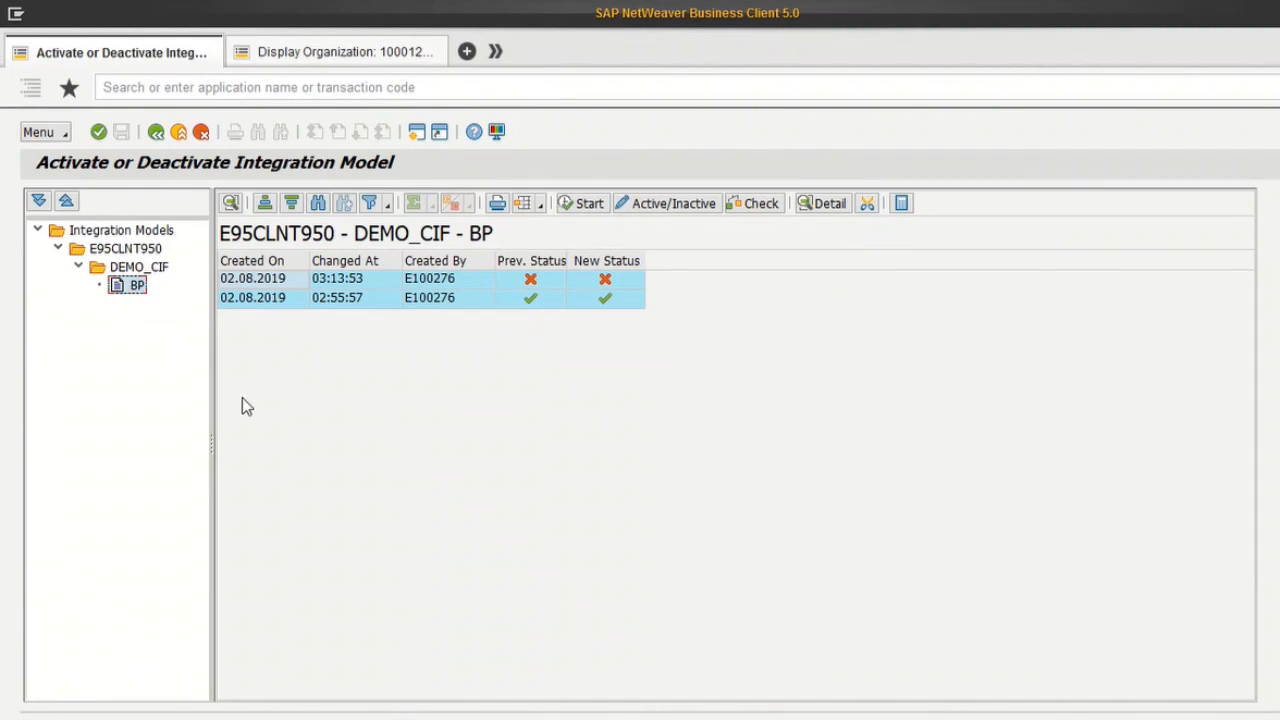
# Step: Activate the 03:13:53 version of DEMO_CIF in place of the 02:55:57 one and inspect the location entry in the application log
pyautogui.click(607, 283)
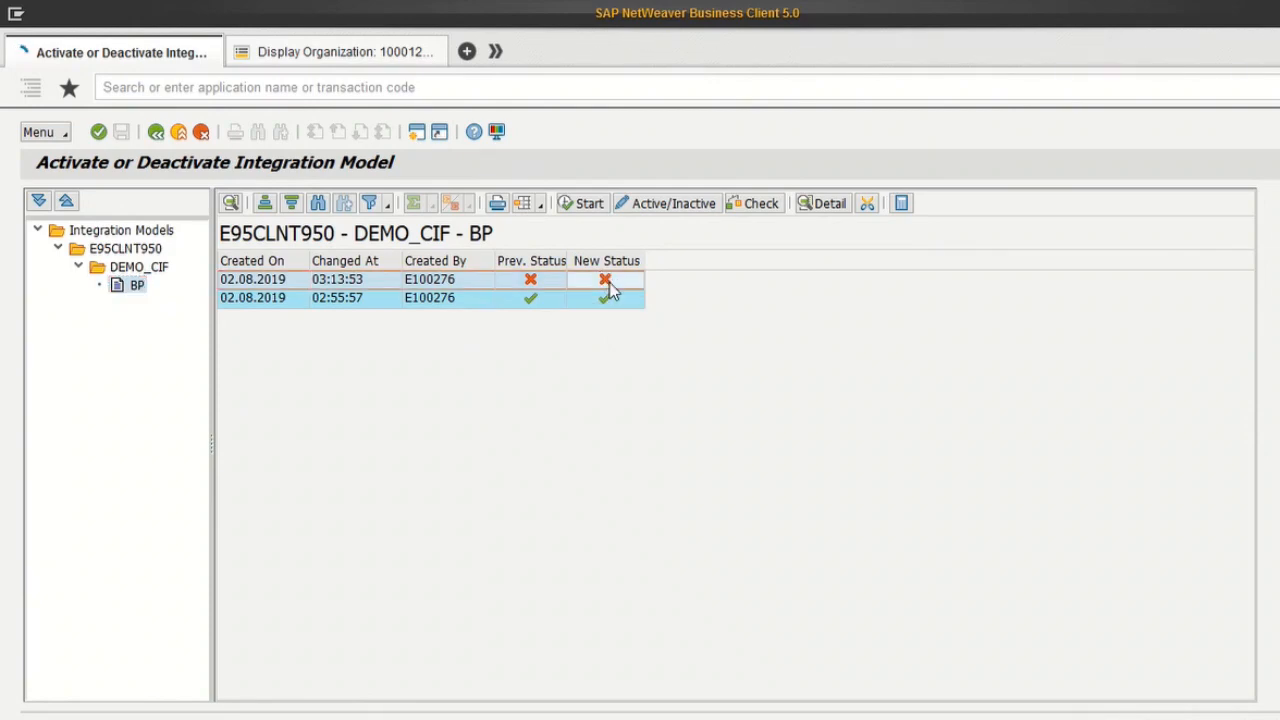
pyautogui.click(570, 212)
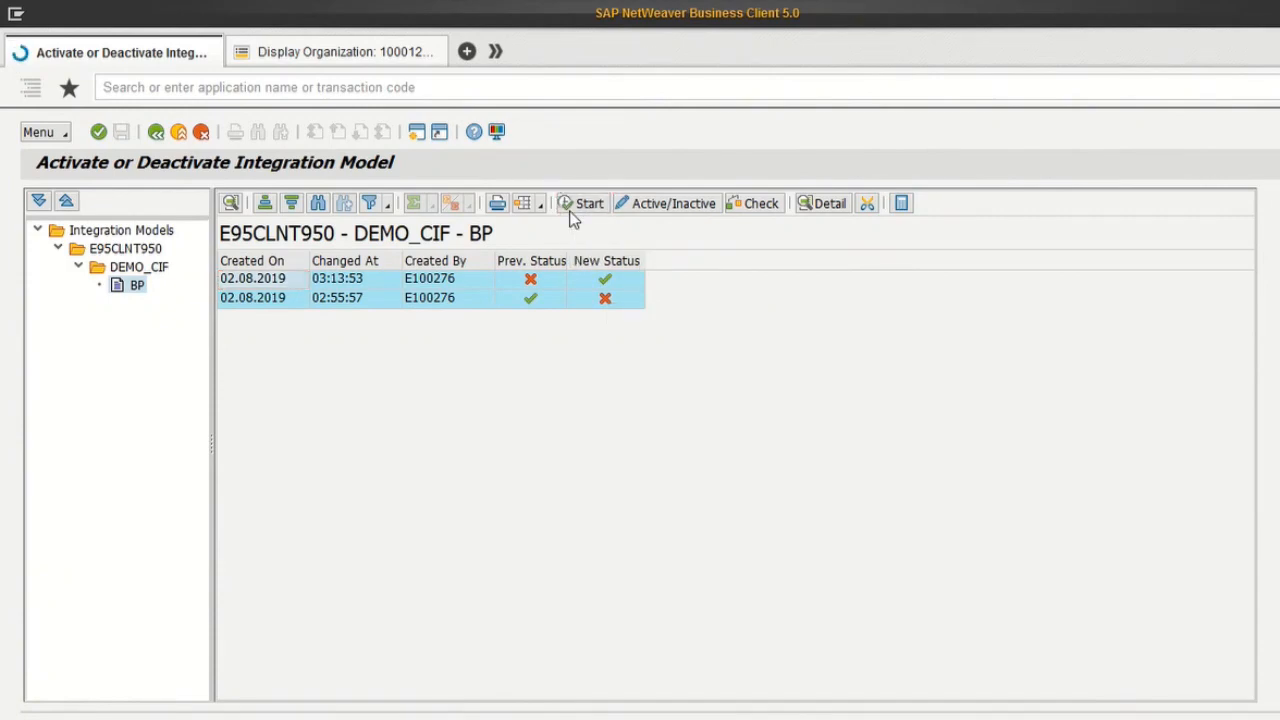
pyautogui.click(474, 440)
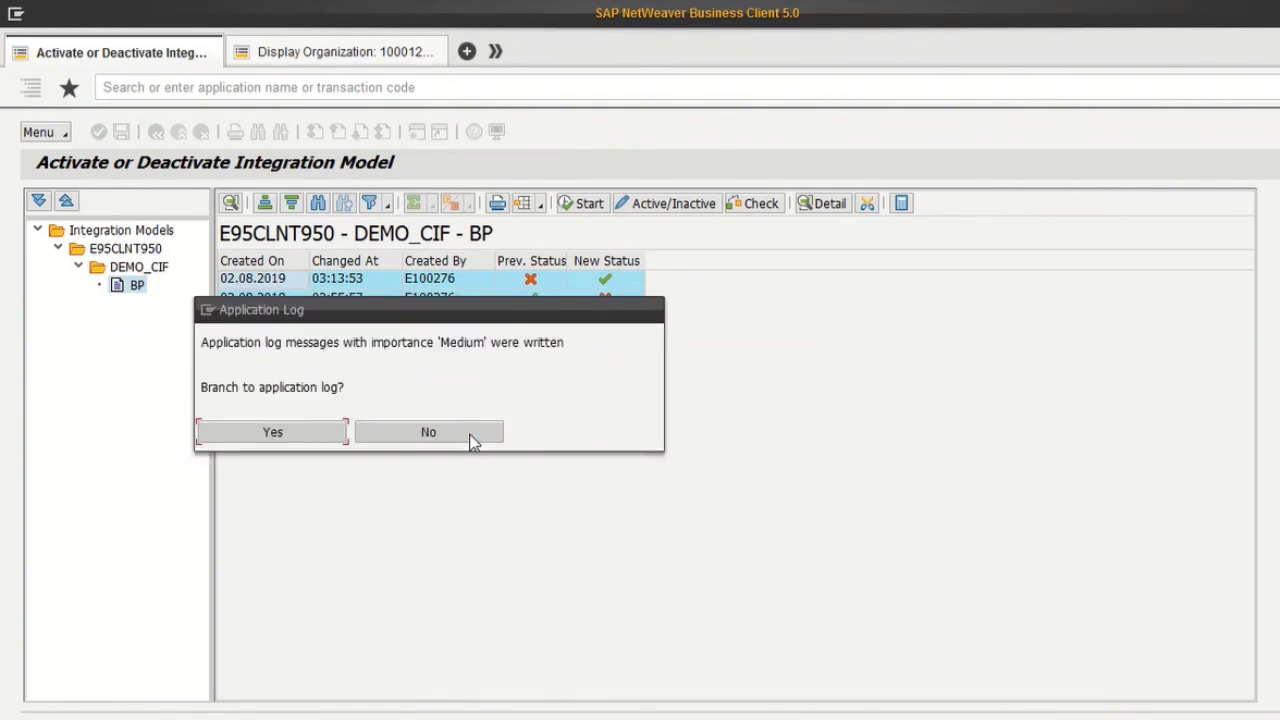
pyautogui.click(310, 436)
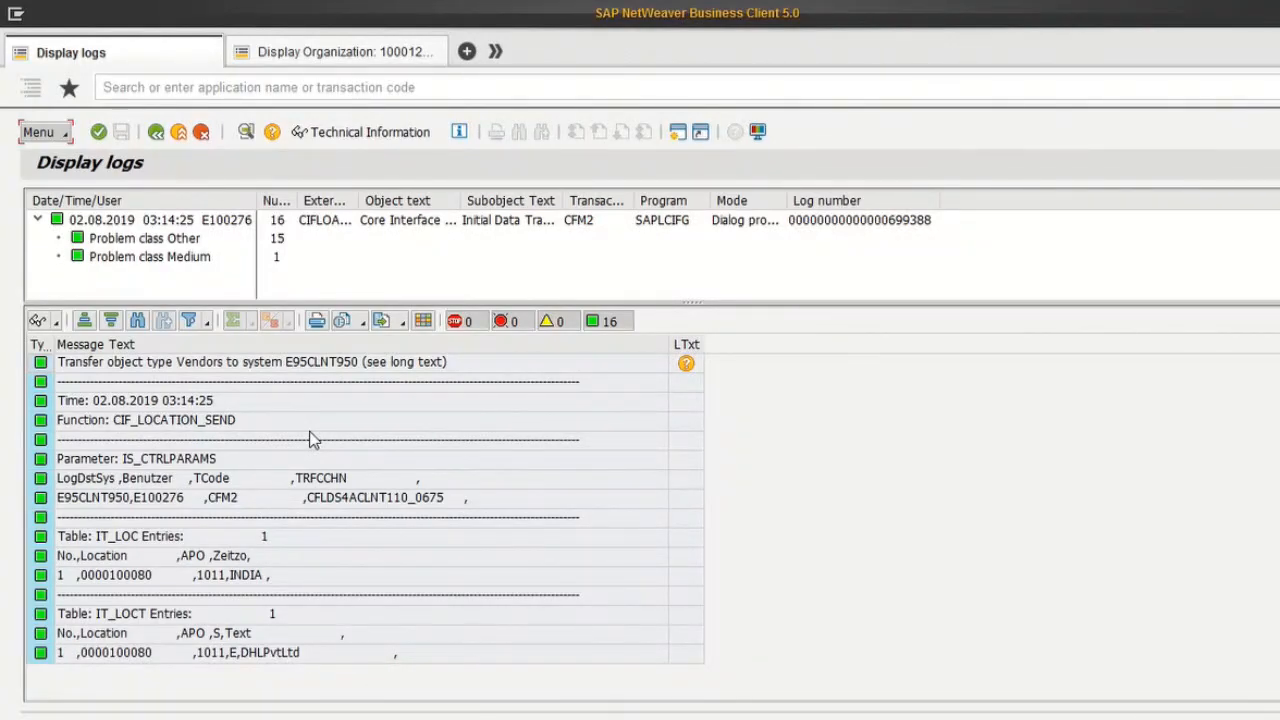
pyautogui.click(150, 577)
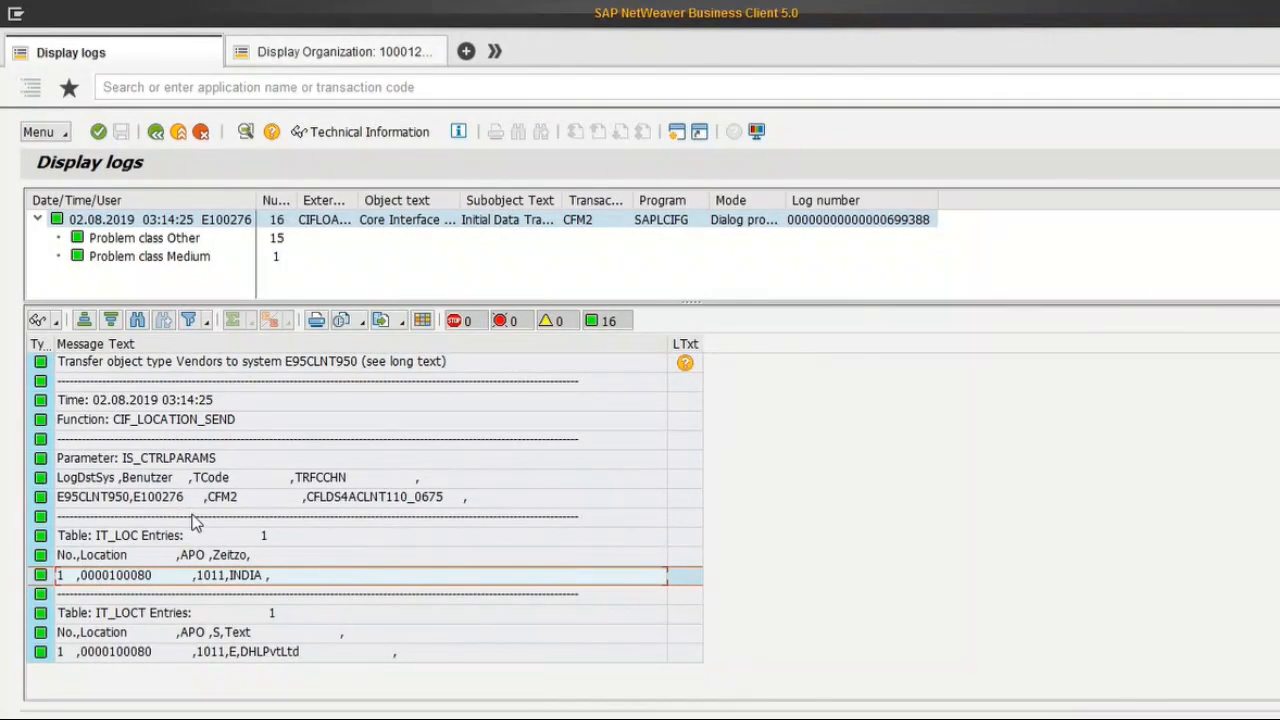
# Step: Switch to the target system's Maintain Business Partner session and display the business partner with the DHL vendor's number
pyautogui.hotkey('alt', 'Tab')
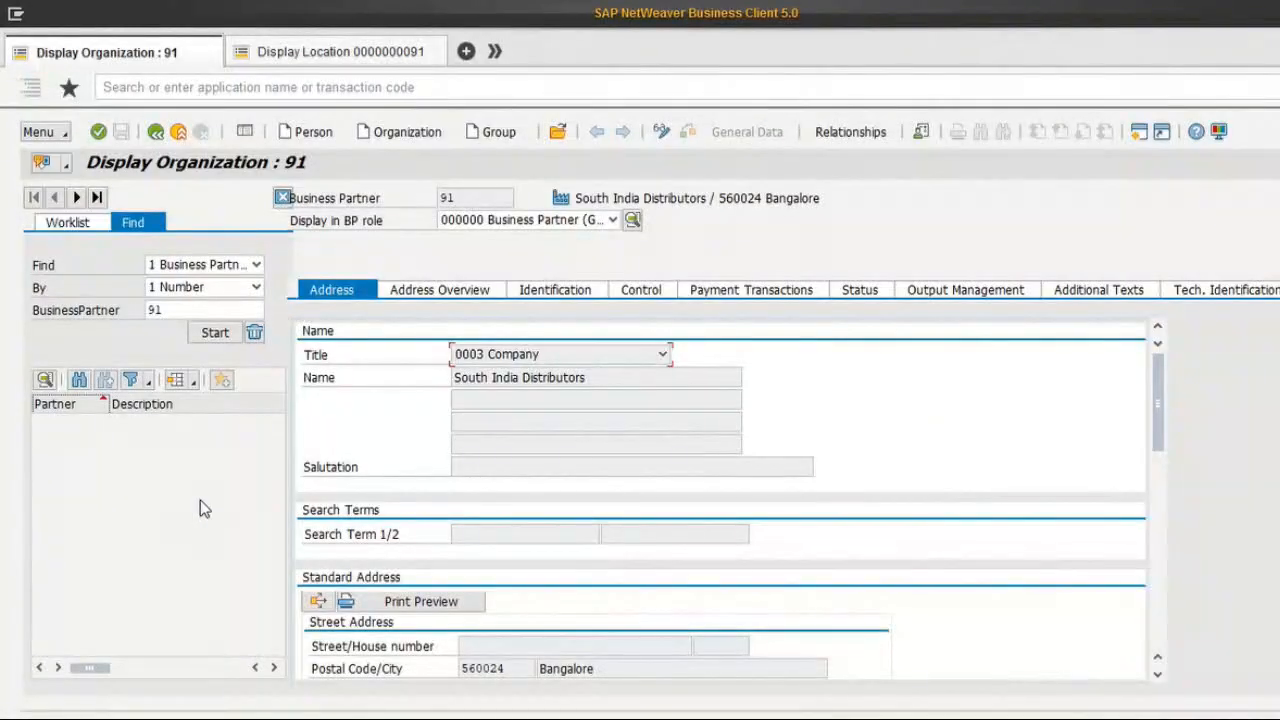
pyautogui.hotkey('alt', 'Tab')
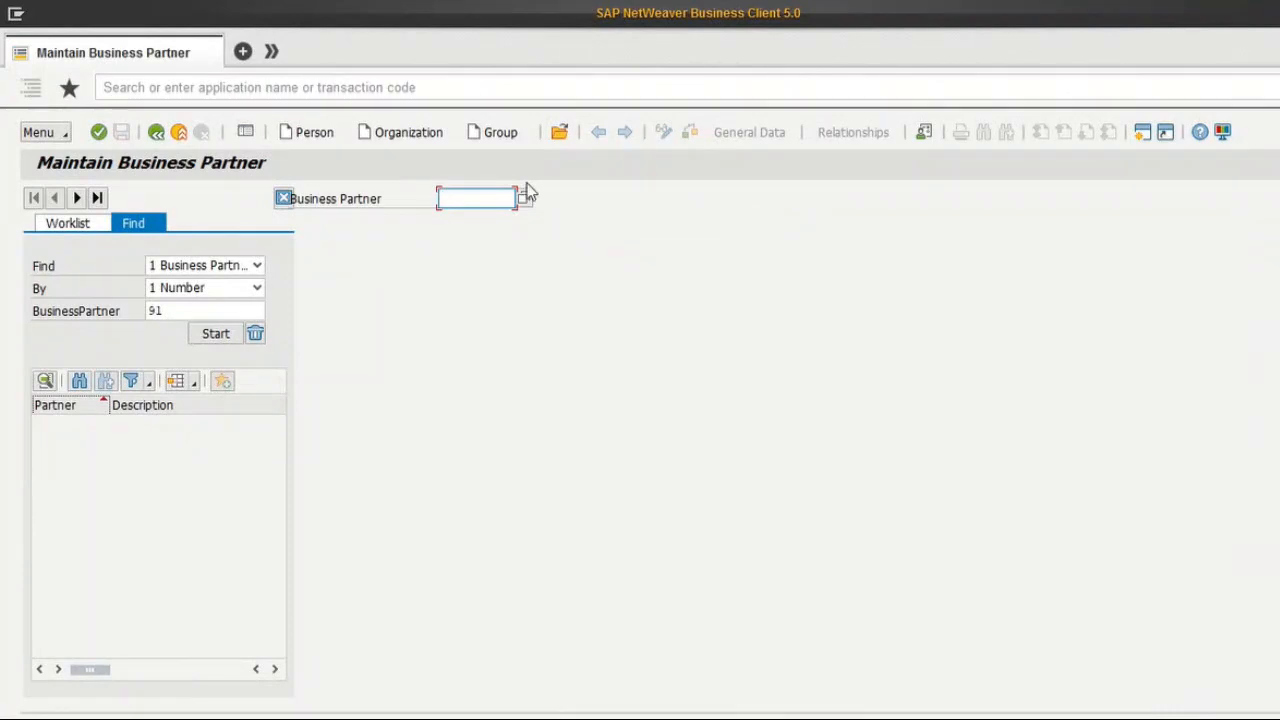
pyautogui.write('10')
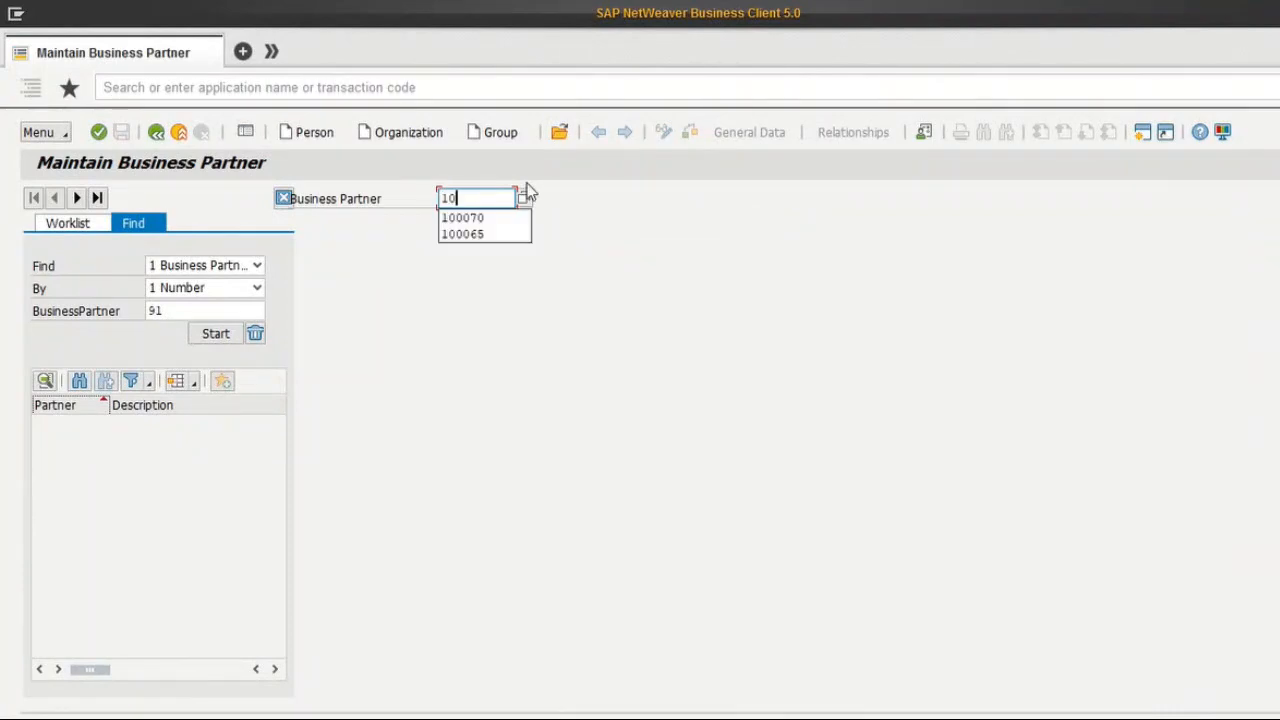
pyautogui.write('0080')
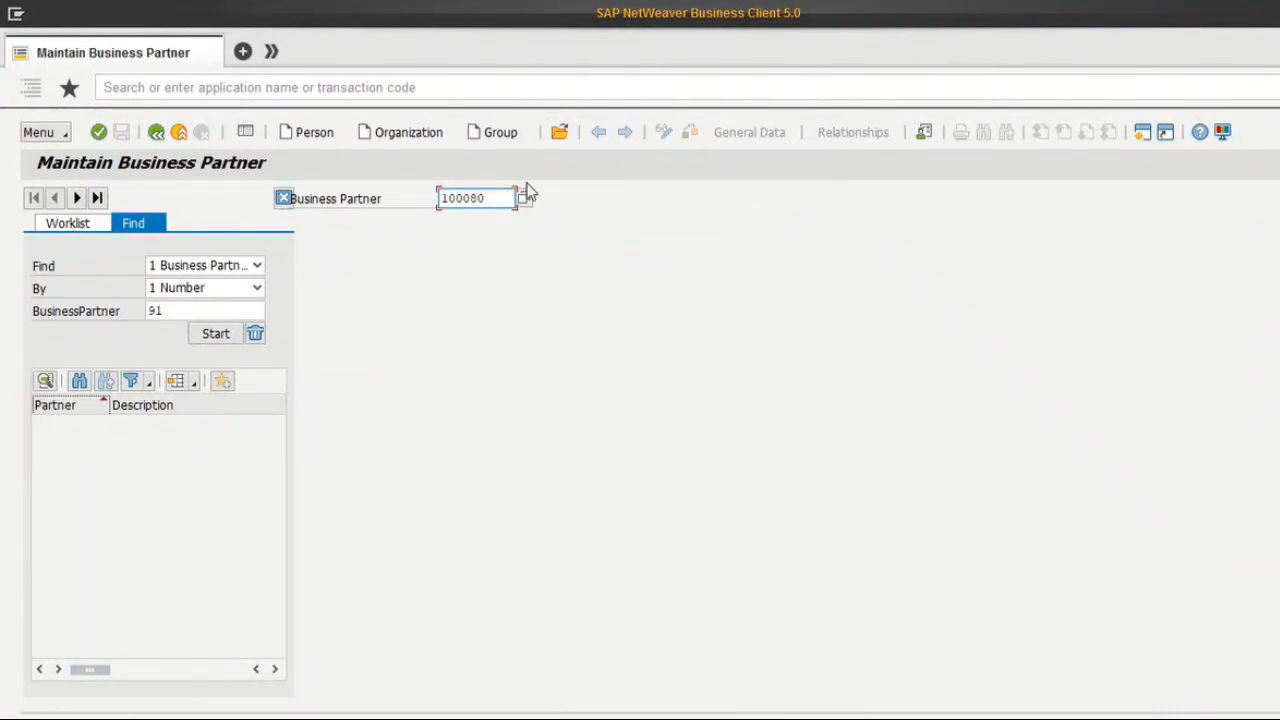
pyautogui.press('Return')
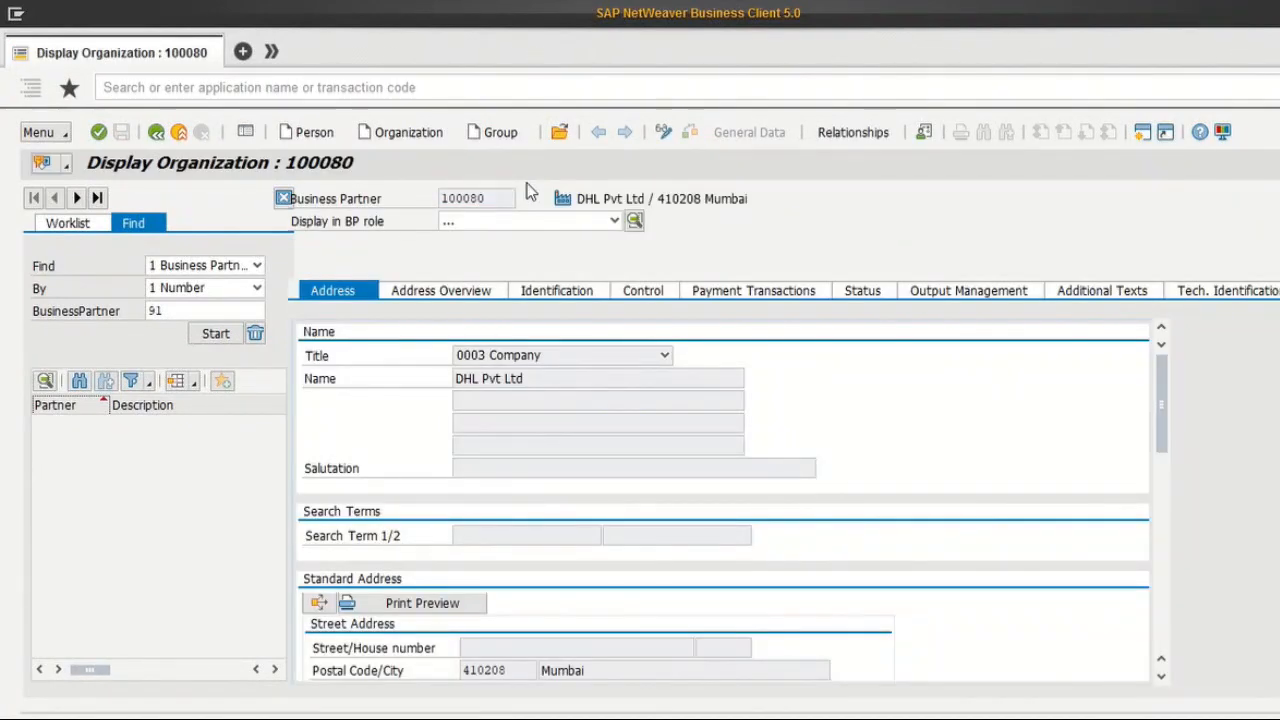
pyautogui.click(615, 377)
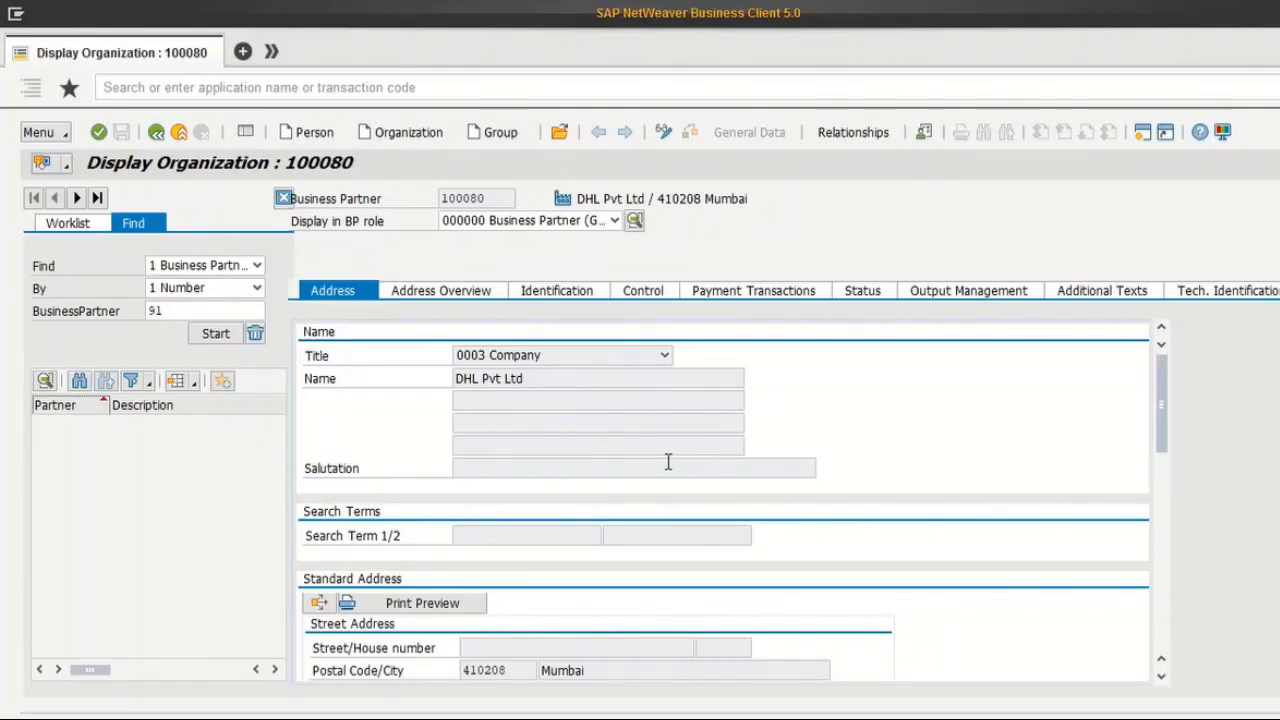
# Step: Return to the CIF session, dismiss the activation message and go back to the CFM2 selection criteria
pyautogui.hotkey('alt', 'Tab')
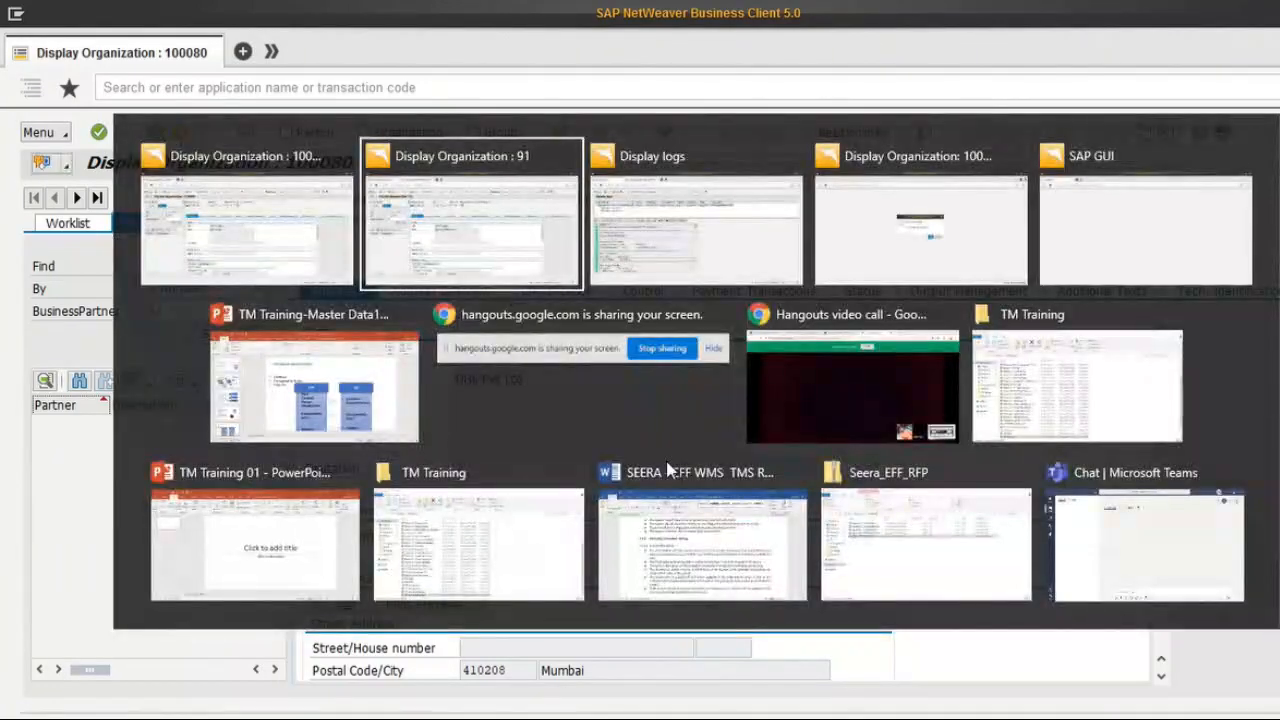
pyautogui.hotkey('alt', 'Tab')
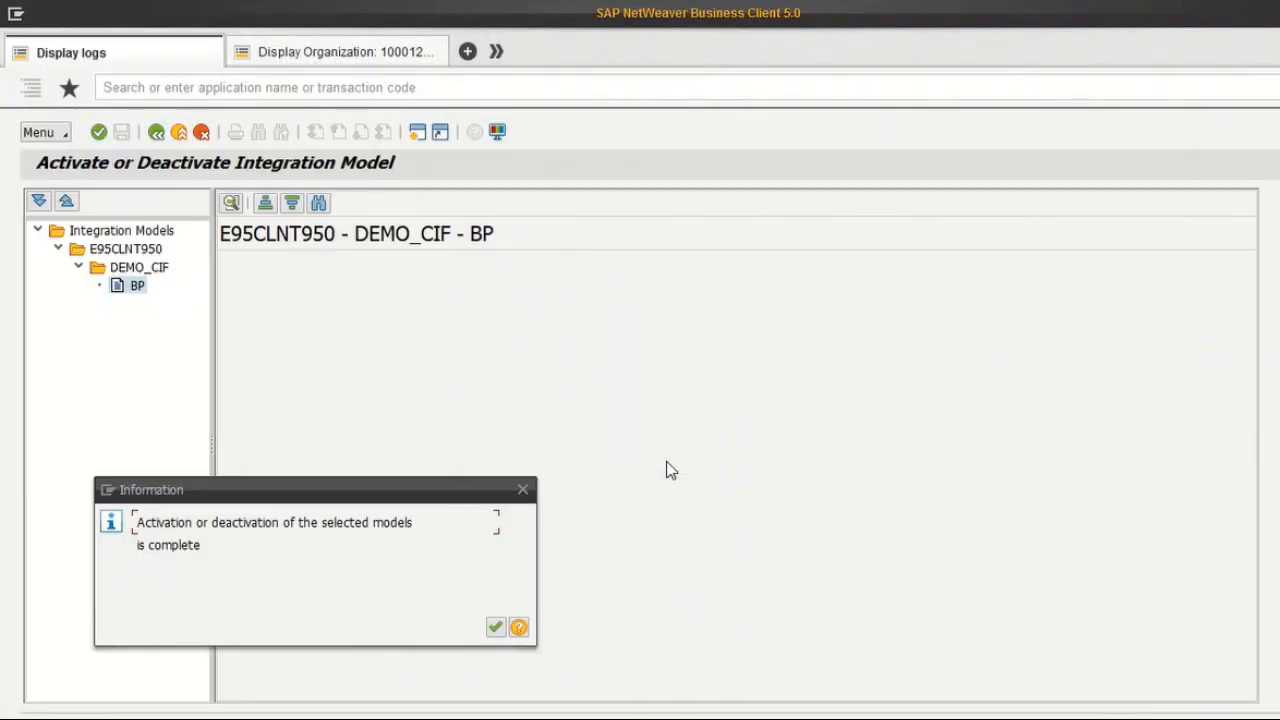
pyautogui.click(522, 489)
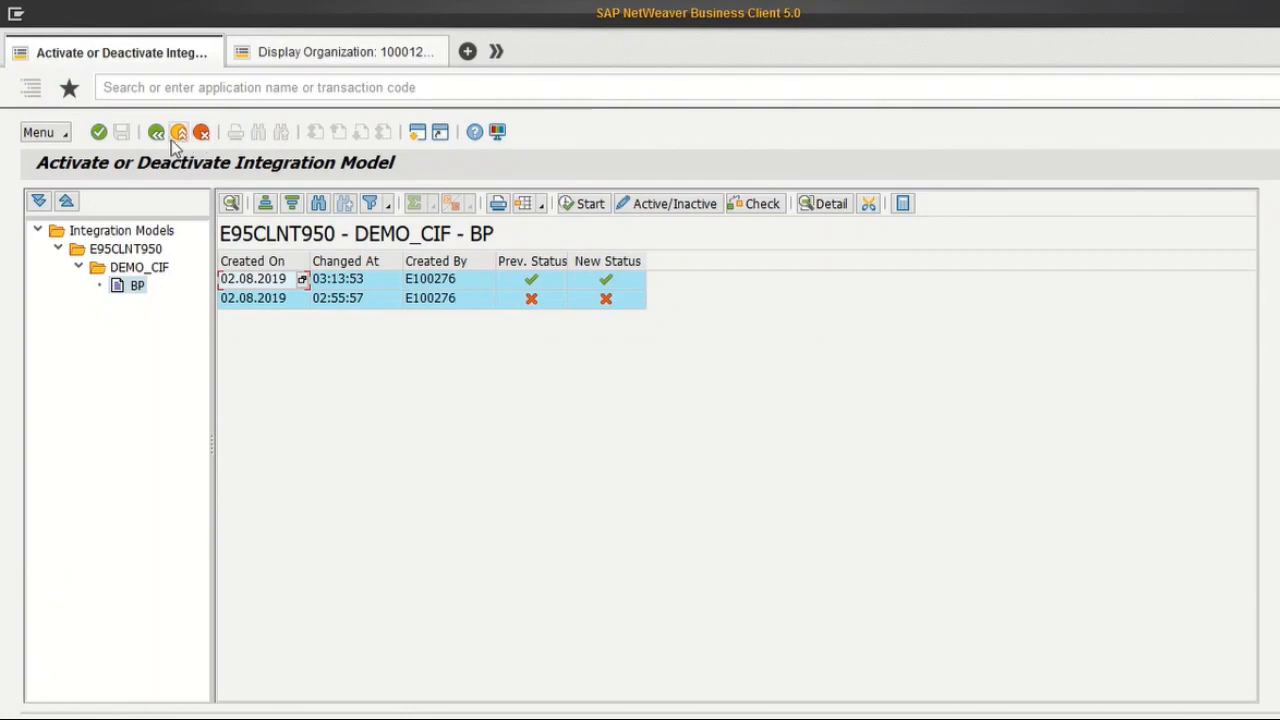
pyautogui.click(157, 134)
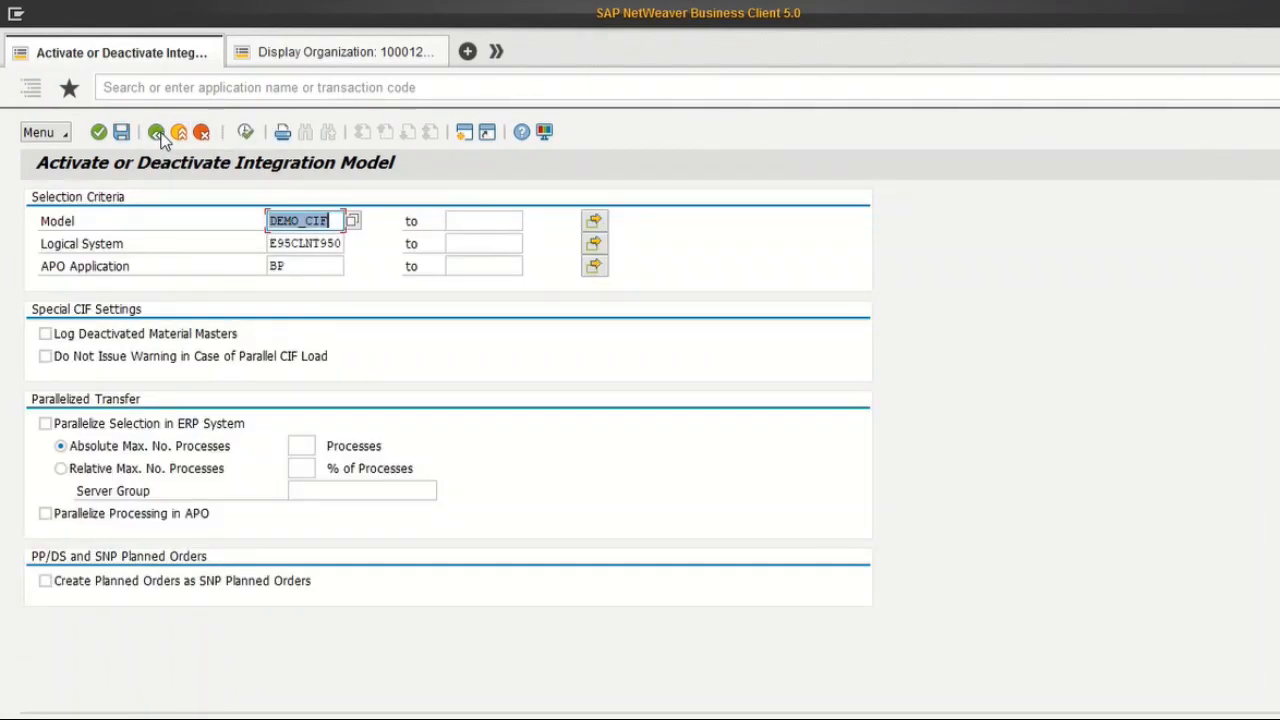
# Step: Switch to the TM Training-Master Data1 presentation in PowerPoint, showing the slide on TM master data from ERP
pyautogui.hotkey('alt', 'Tab')
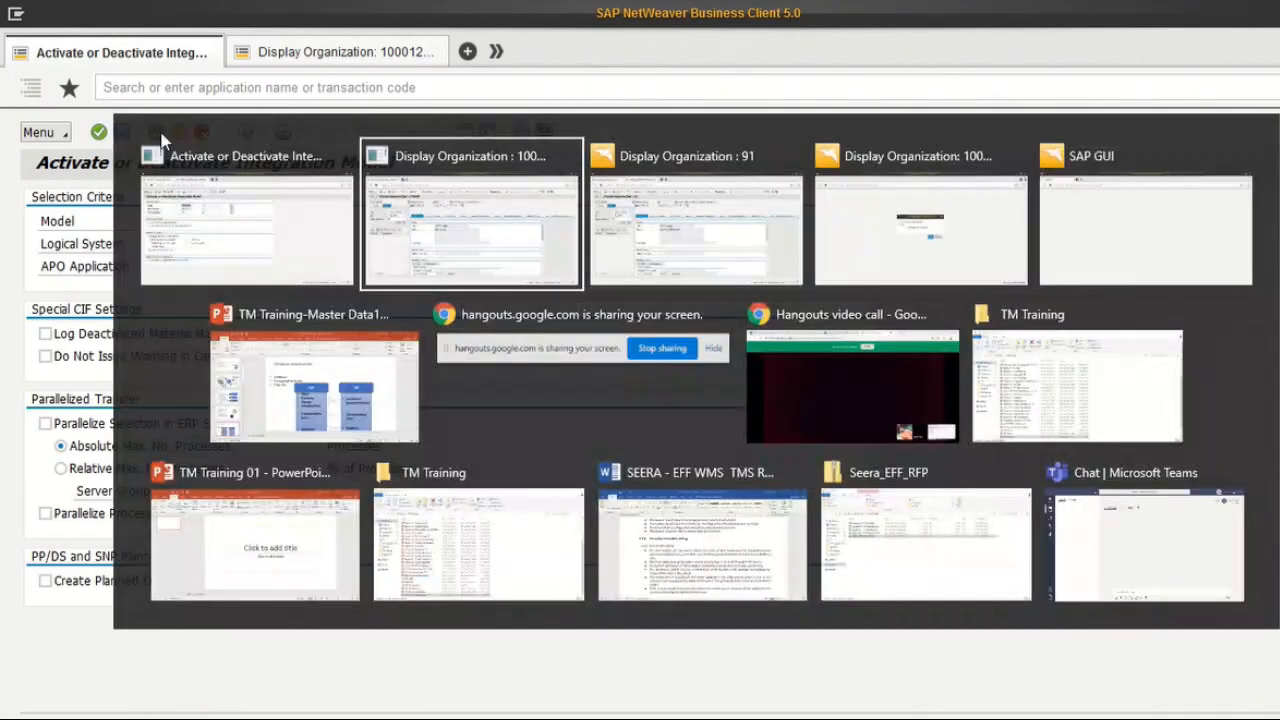
pyautogui.hotkey('alt', 'Tab')
pyautogui.hotkey('alt', 'Tab')
pyautogui.hotkey('alt', 'Tab')
pyautogui.hotkey('alt', 'Tab')
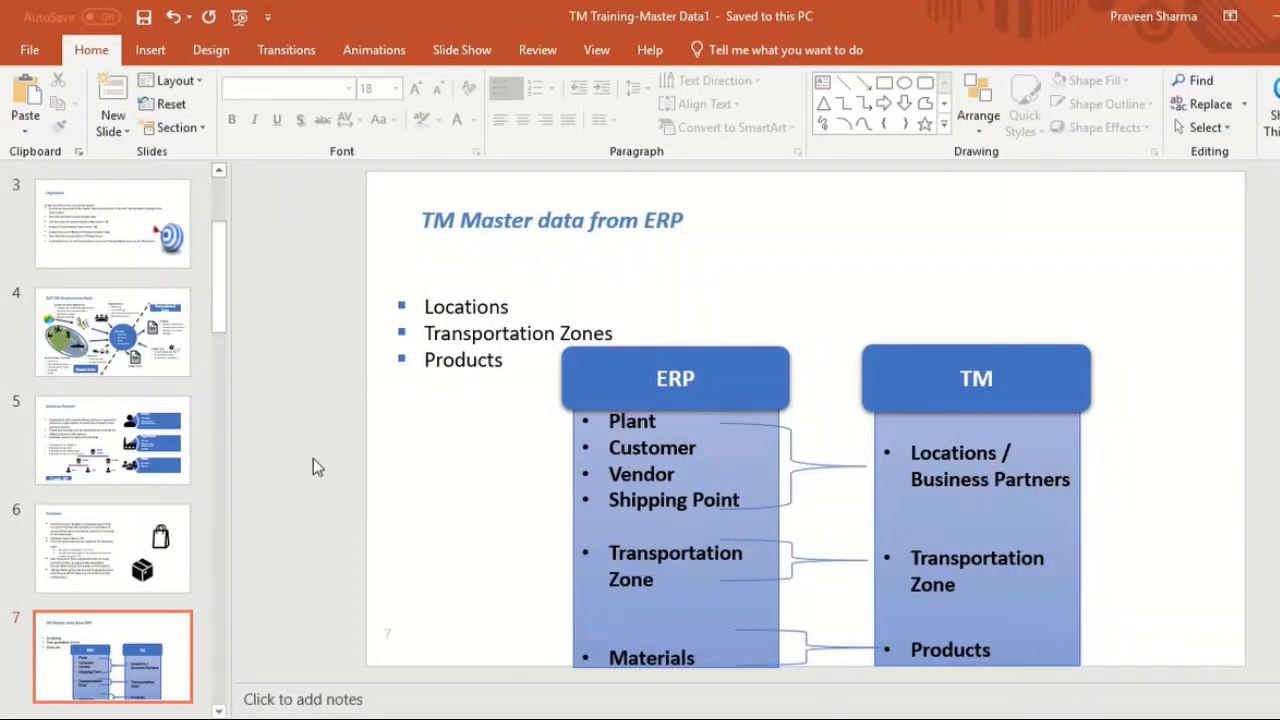
# Step: Review the Location: Geocoding and Locations slides, and return to the TM Master data from ERP slide
pyautogui.click(134, 632)
pyautogui.scroll(-2, 134, 632)
pyautogui.click(134, 633)
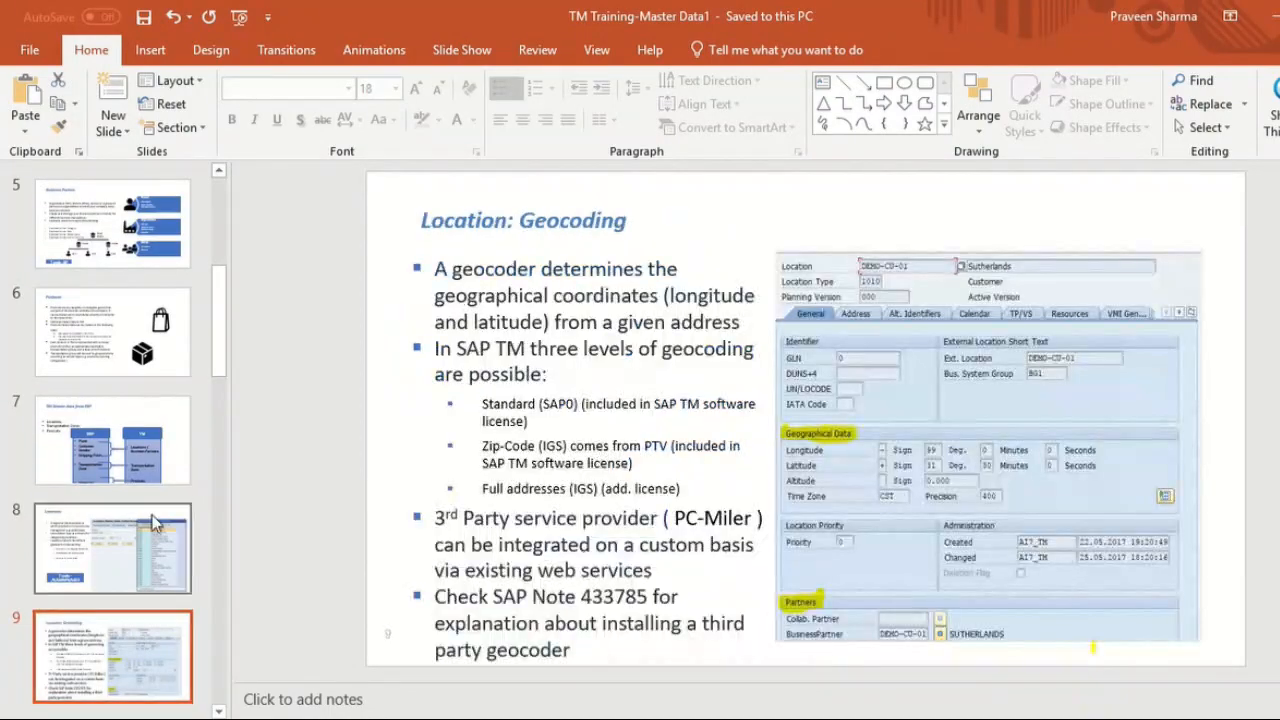
pyautogui.click(148, 516)
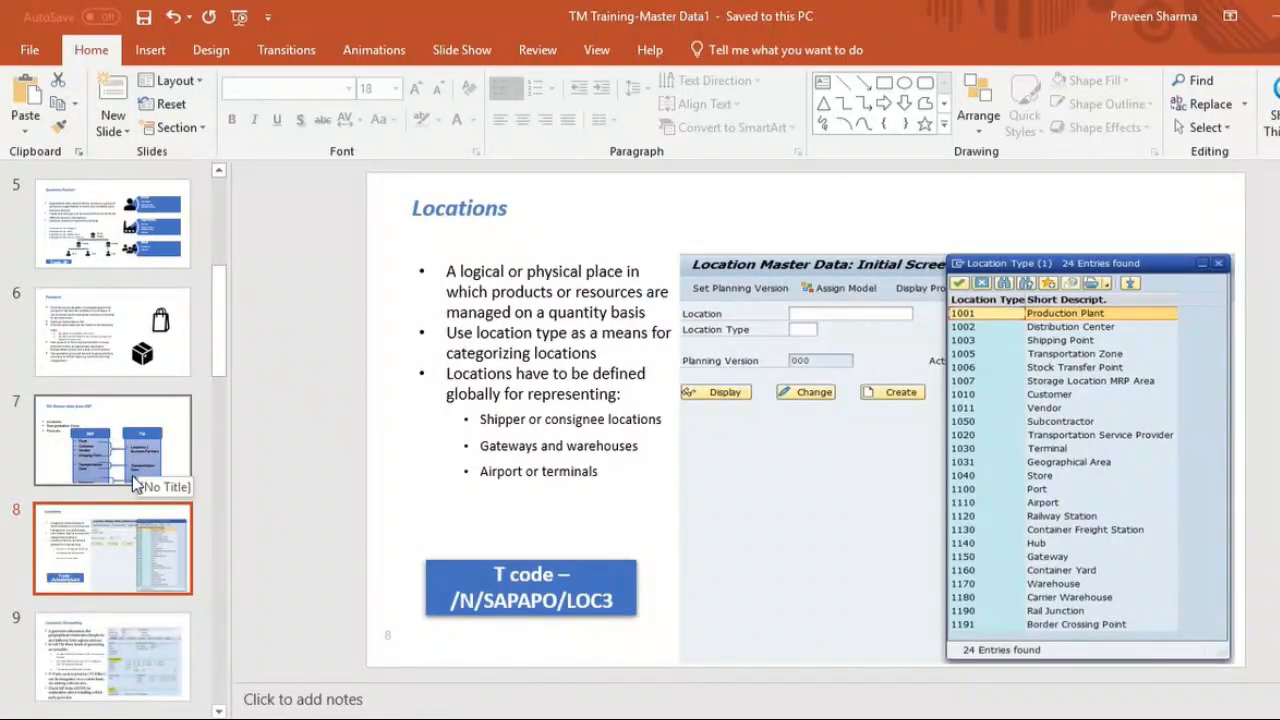
pyautogui.click(120, 430)
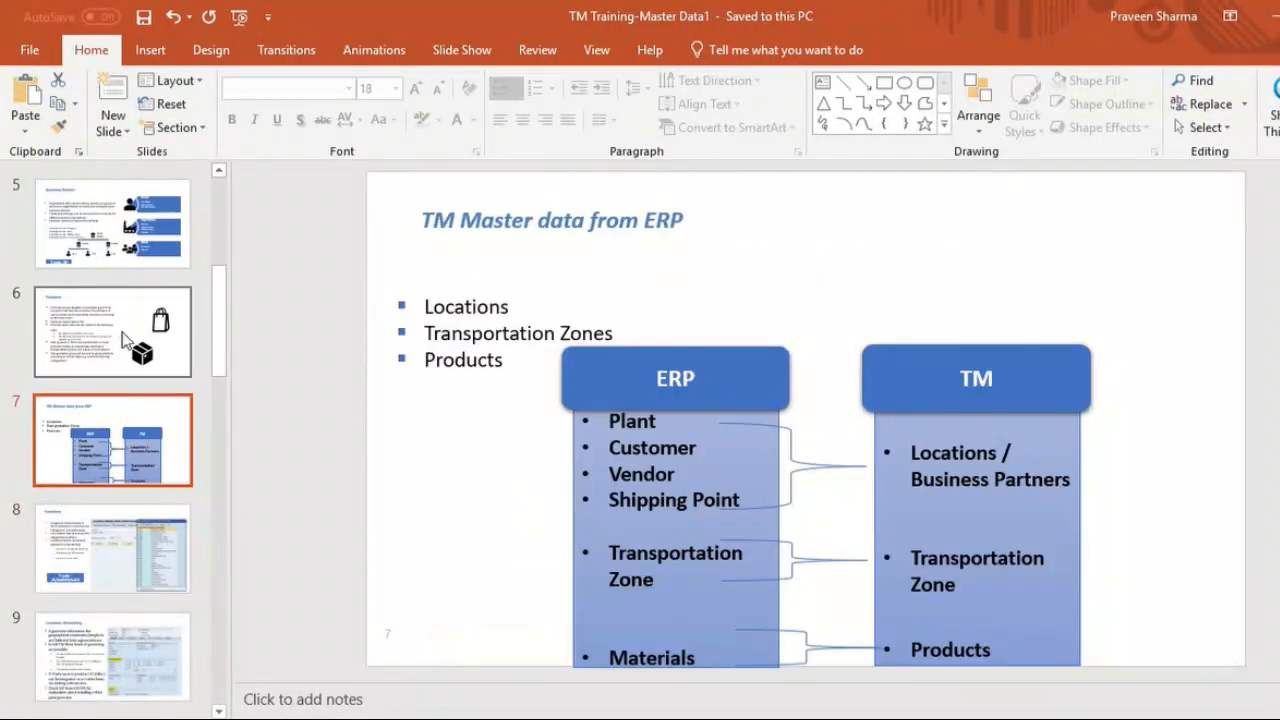
pyautogui.click(126, 338)
pyautogui.click(121, 414)
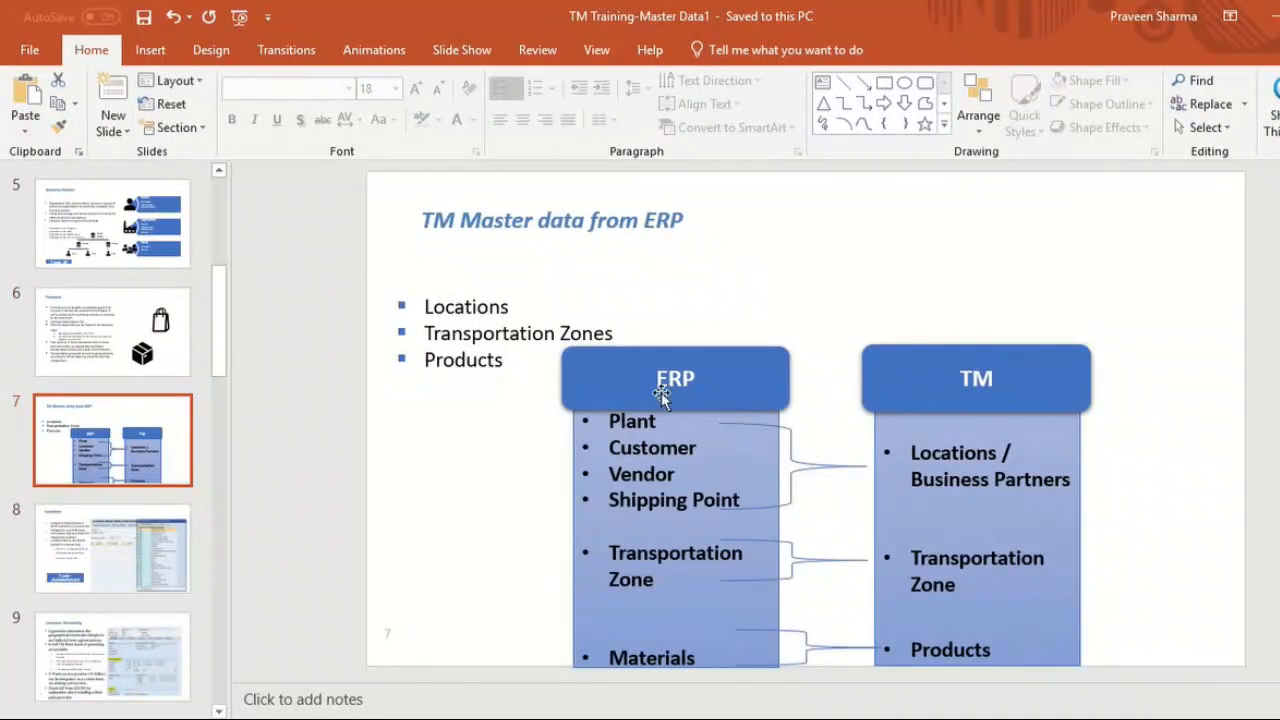